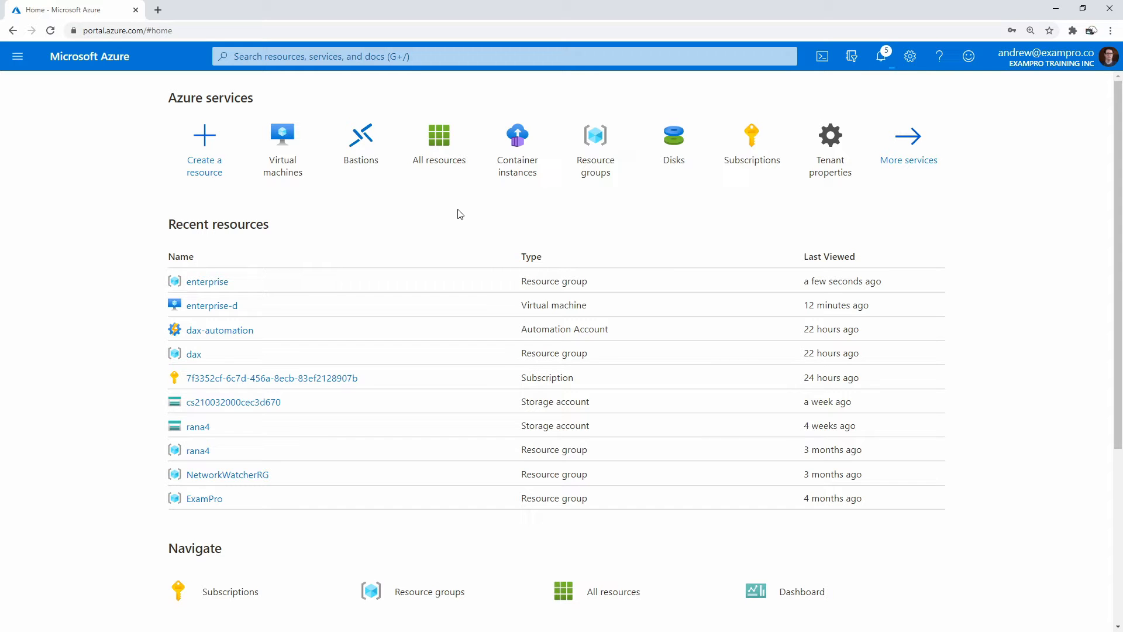
# - Open the Virtual machines service and start creating a new virtual machine without a preset configuration
pyautogui.click(304, 56)
pyautogui.click(281, 257)
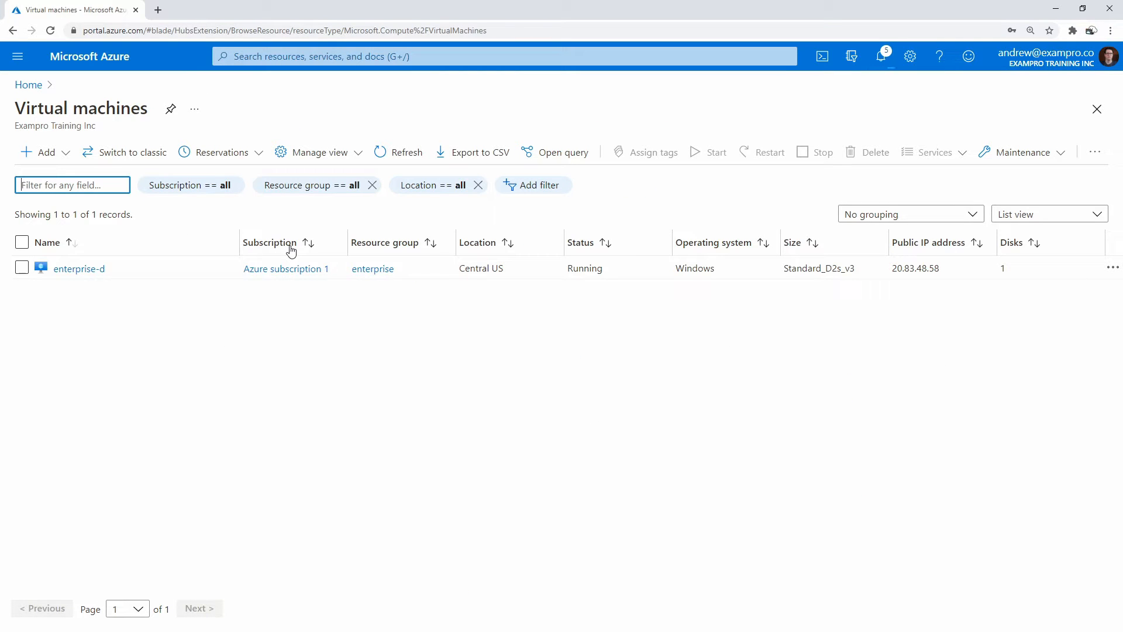
pyautogui.click(45, 153)
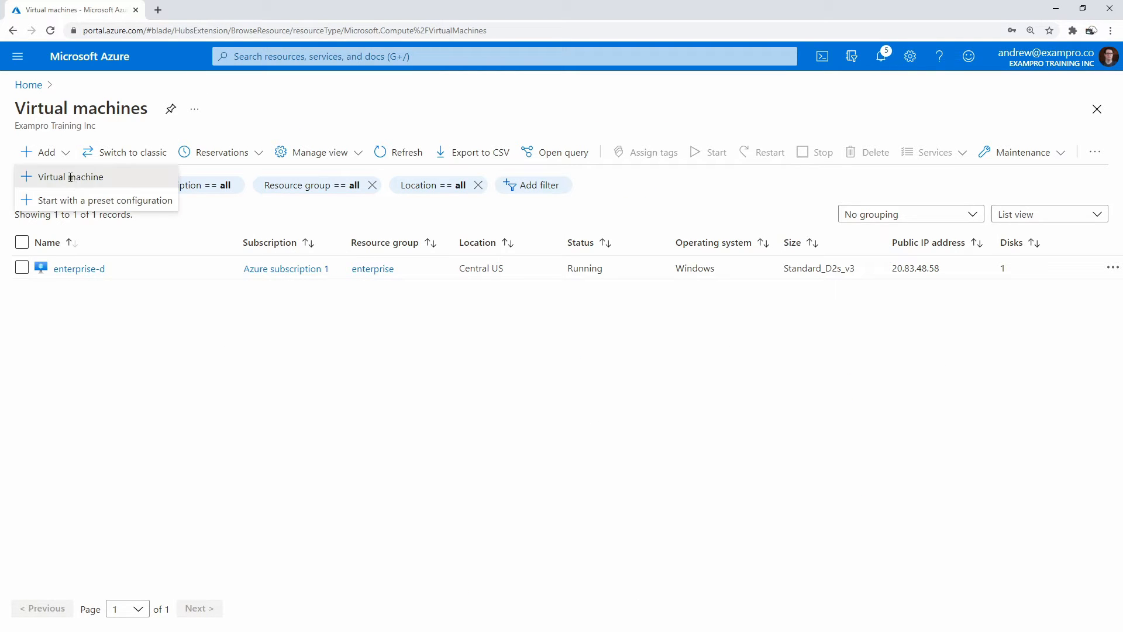
pyautogui.click(65, 175)
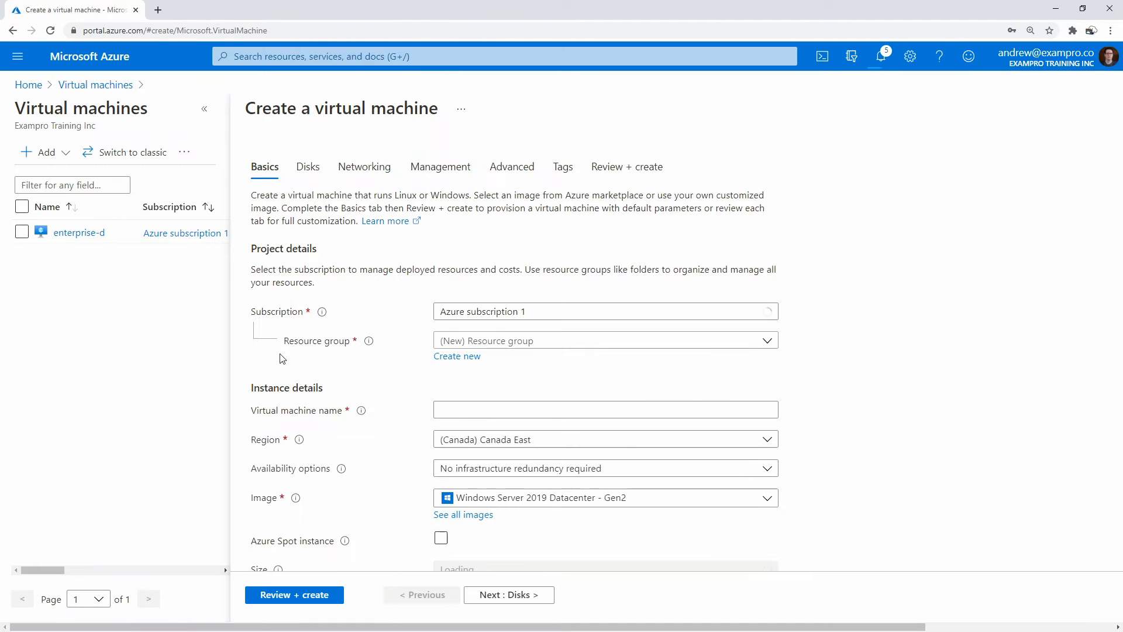
# - Create a new resource group named Cardassia for the machine and name the virtual machine cardassia-prime
pyautogui.click(470, 346)
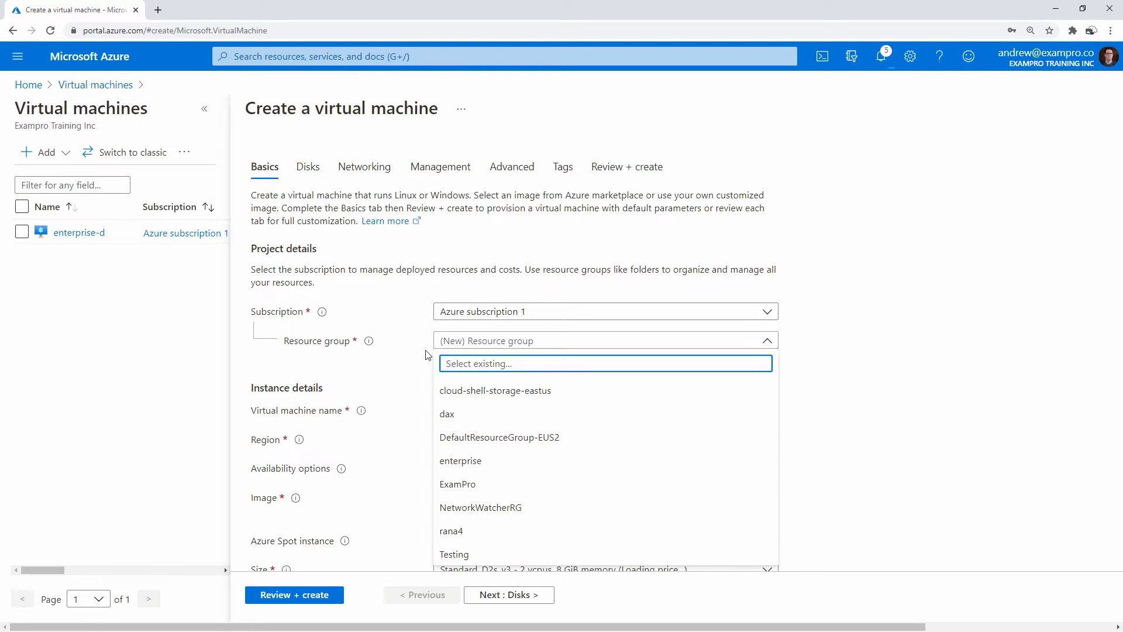
pyautogui.click(426, 355)
pyautogui.click(468, 357)
pyautogui.write('Cardassia')
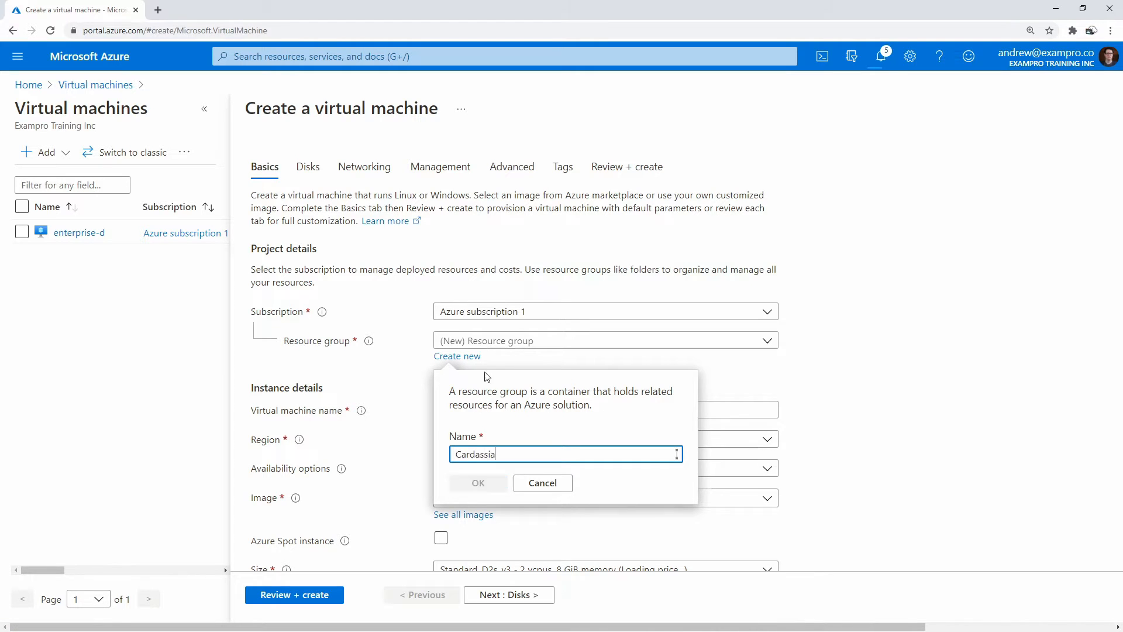
pyautogui.click(476, 484)
pyautogui.click(473, 410)
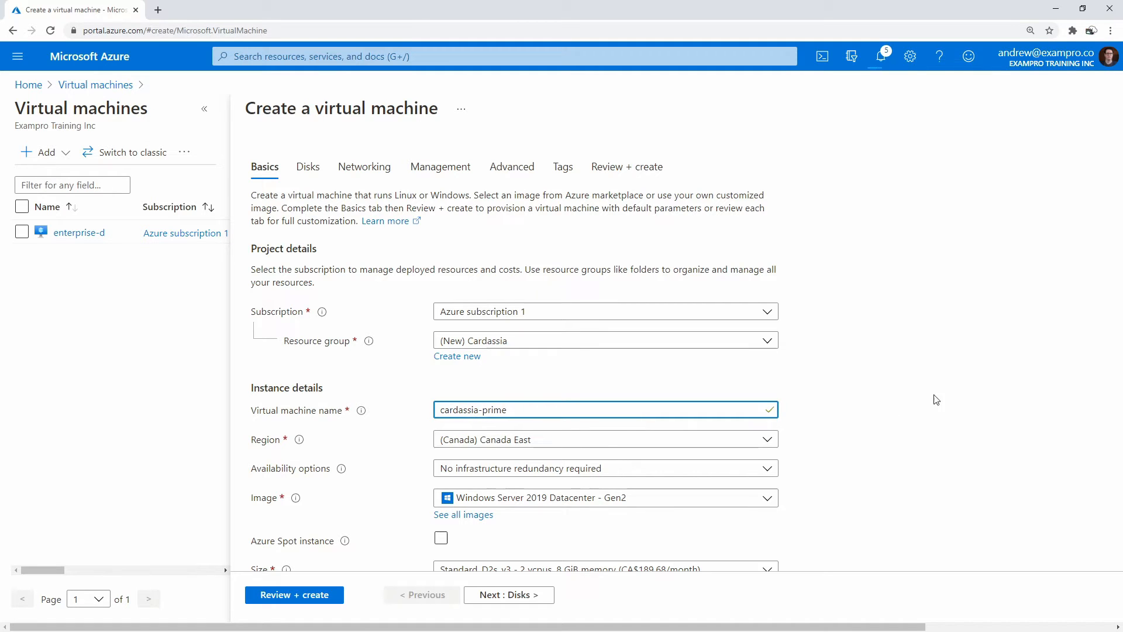
# - Choose the Windows Server 2019 Datacenter - Gen2 image for the virtual machine from the Marketplace's full image list
pyautogui.scroll(-1, 858, 370)
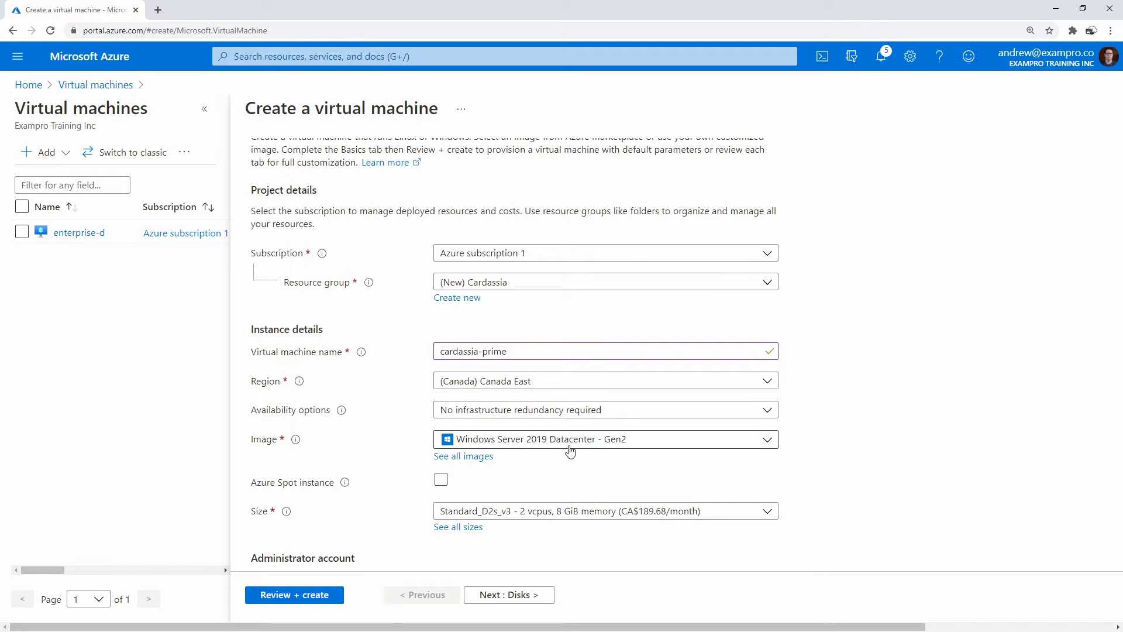
pyautogui.click(479, 461)
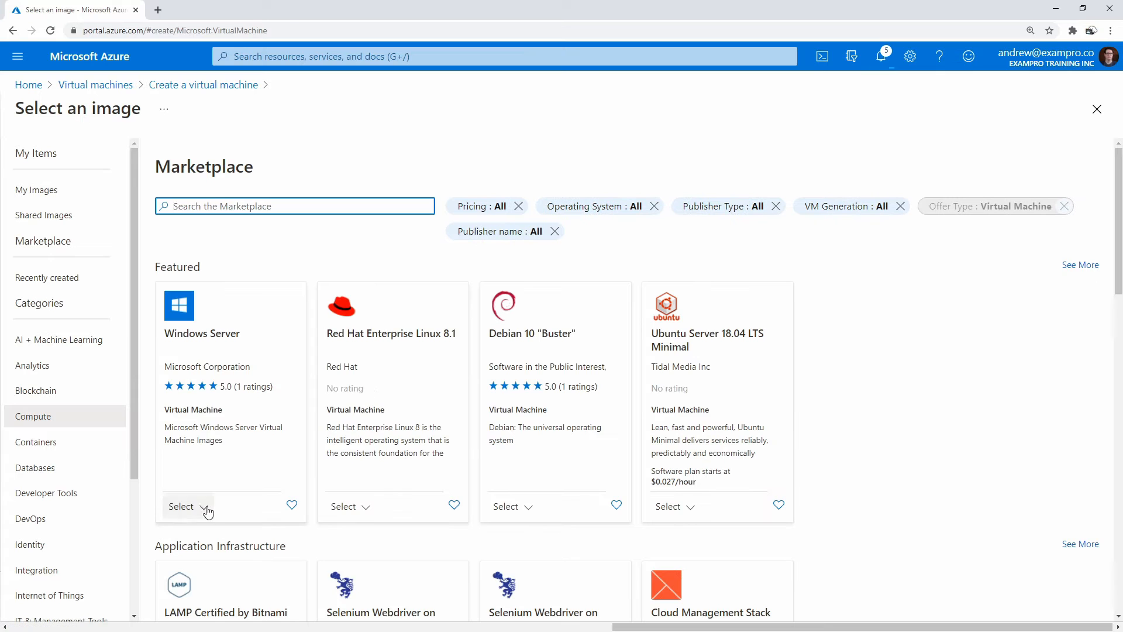
pyautogui.click(199, 506)
pyautogui.click(207, 318)
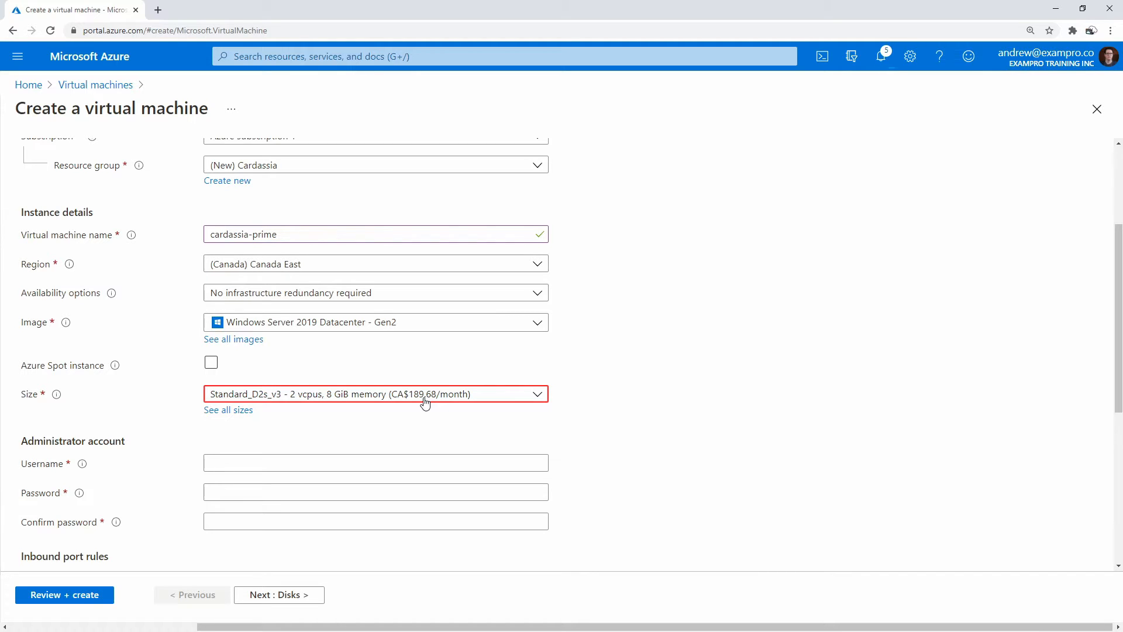
# - Set the administrator username to azureuser, then enter and confirm the administrator account password
pyautogui.scroll(-2, 658, 410)
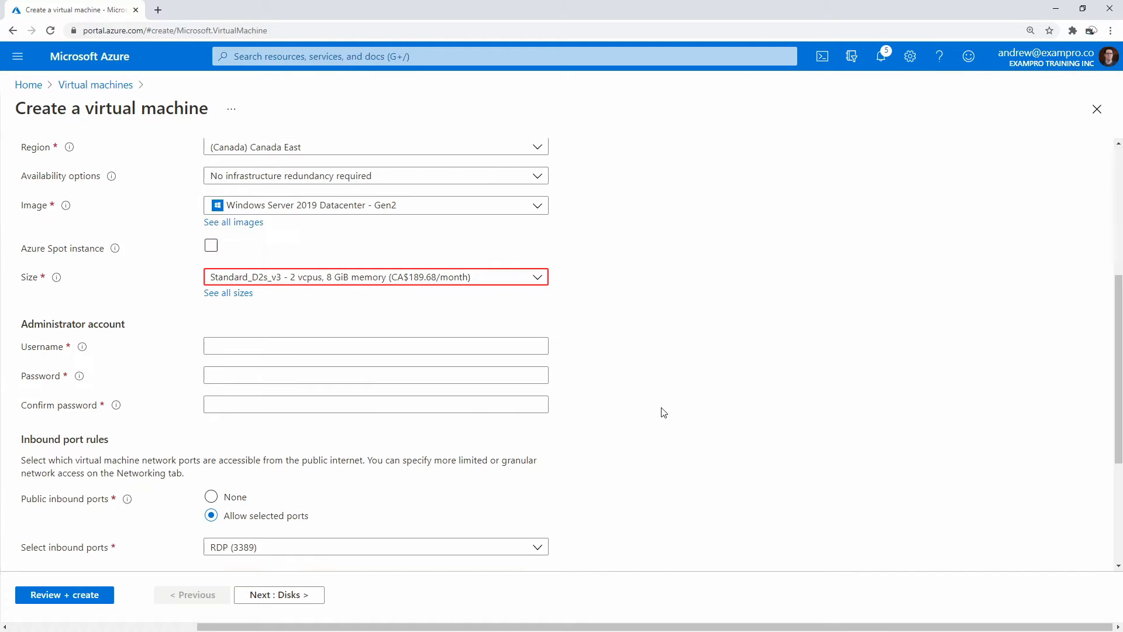
pyautogui.click(278, 351)
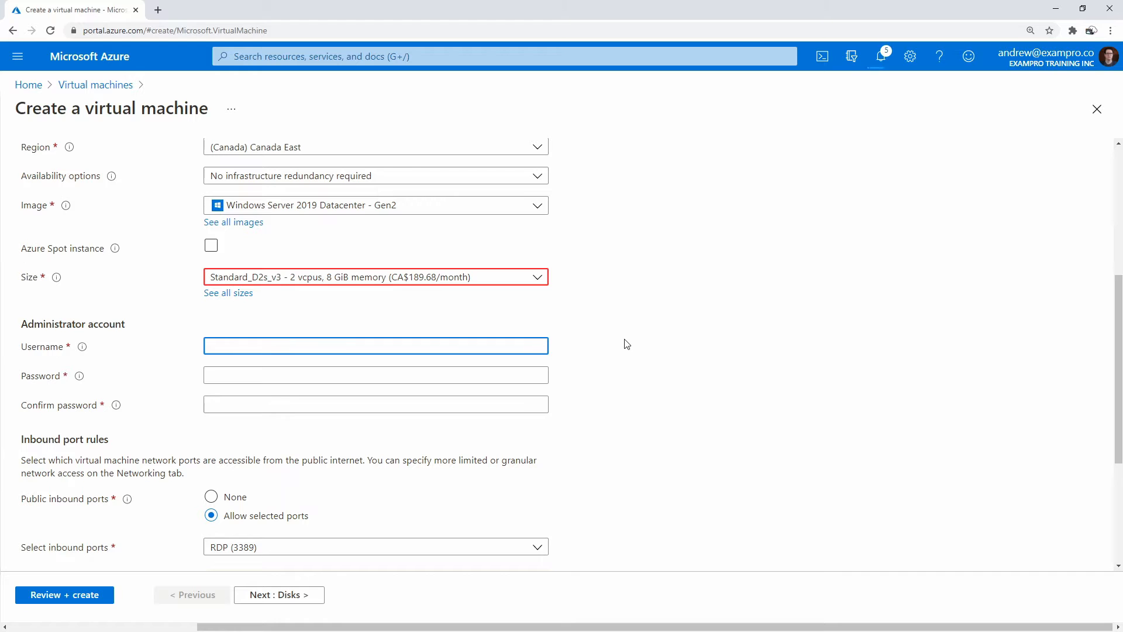
pyautogui.write('azureuser')
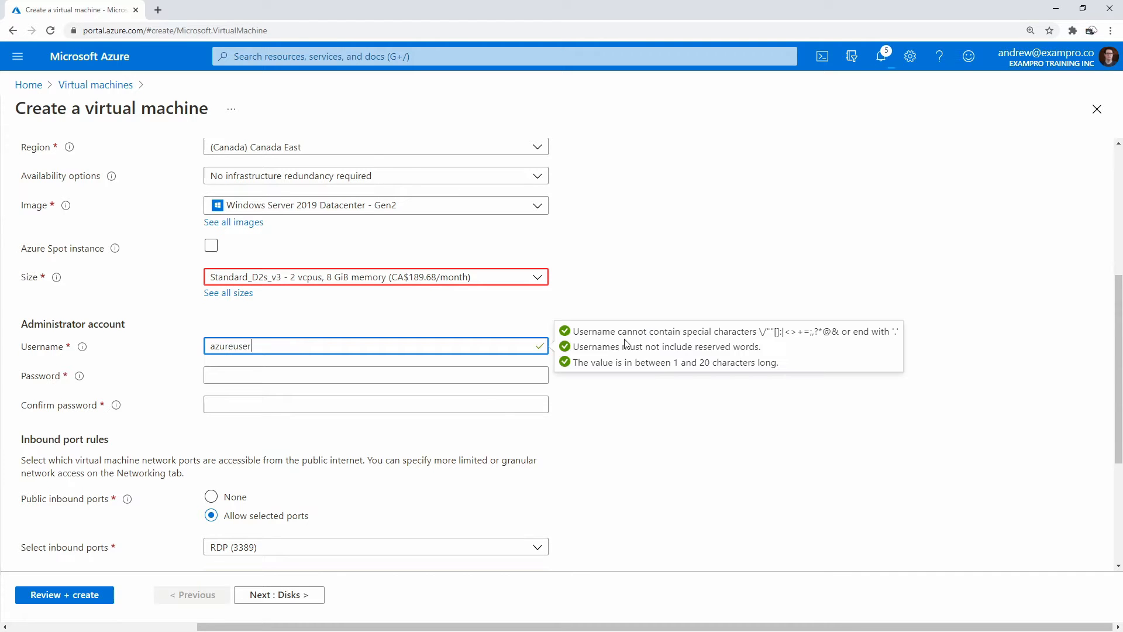
pyautogui.press('Tab')
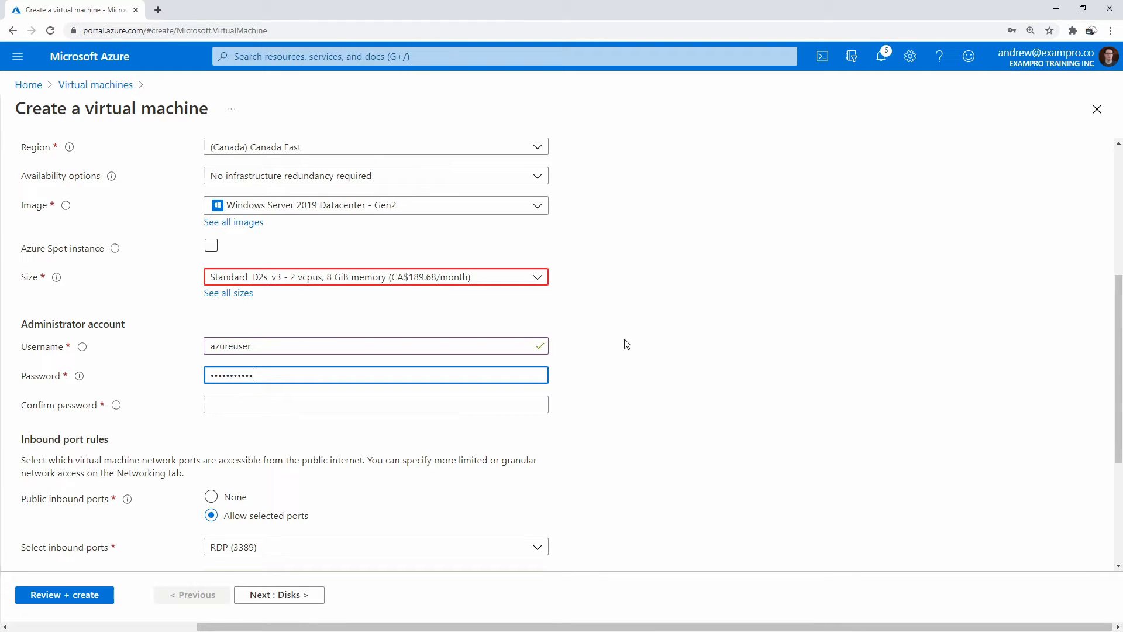
pyautogui.click(373, 405)
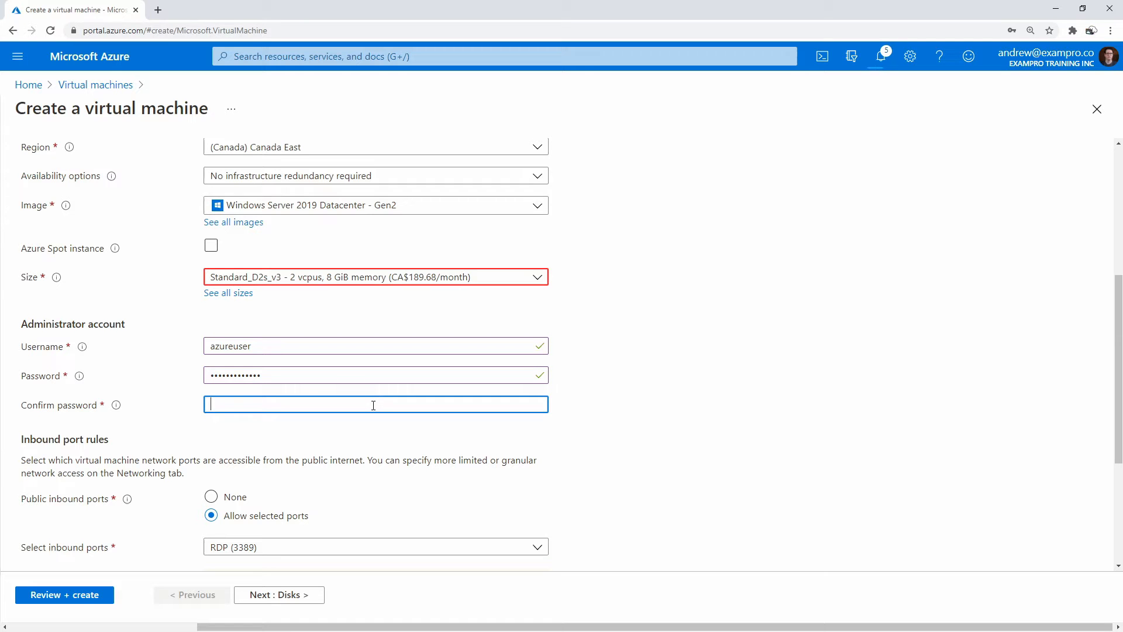
pyautogui.write('•••••••••••••')
pyautogui.click(691, 323)
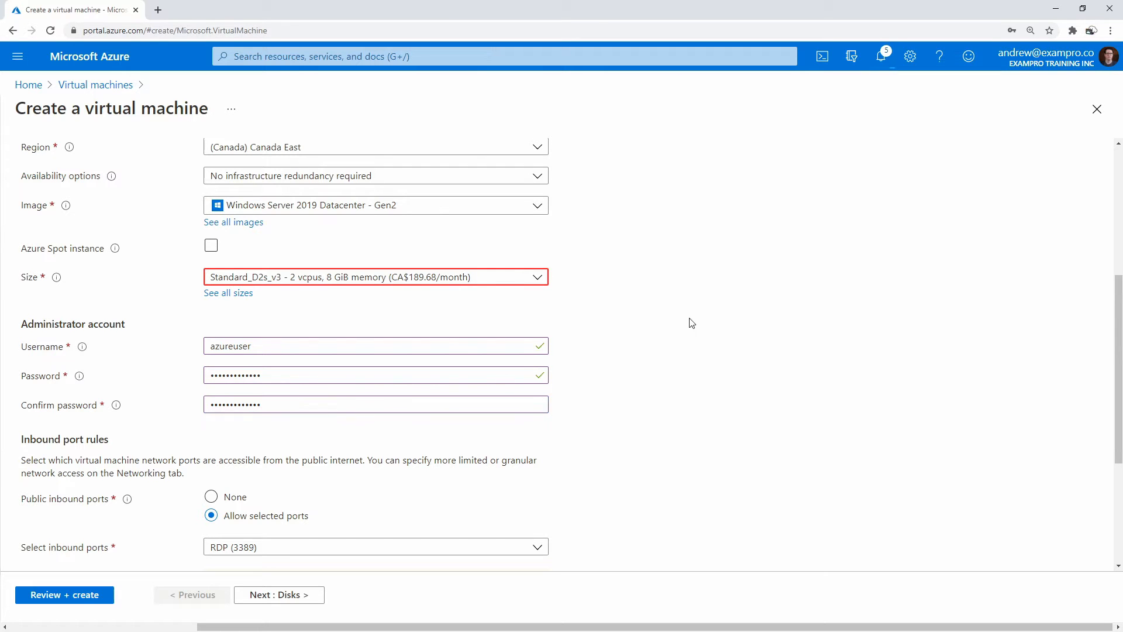
# - Check the remaining basic settings, review and deploy the virtual machine, and dismiss the deployment notification
pyautogui.scroll(-4, 547, 356)
pyautogui.scroll(3, 328, 496)
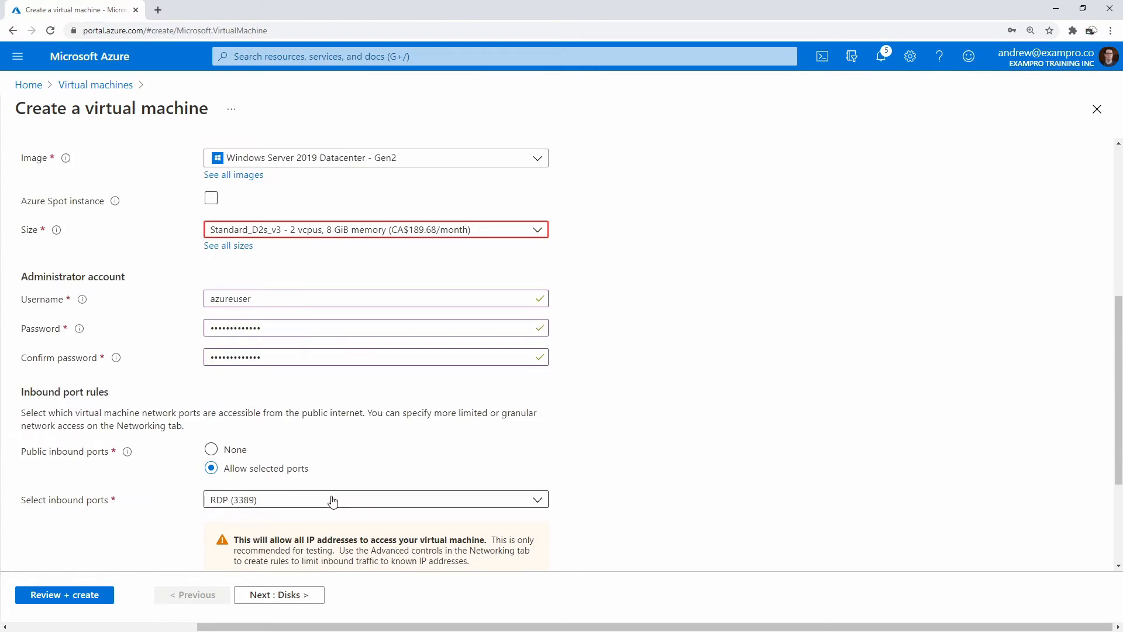
pyautogui.scroll(6, 333, 497)
pyautogui.scroll(-10, 337, 495)
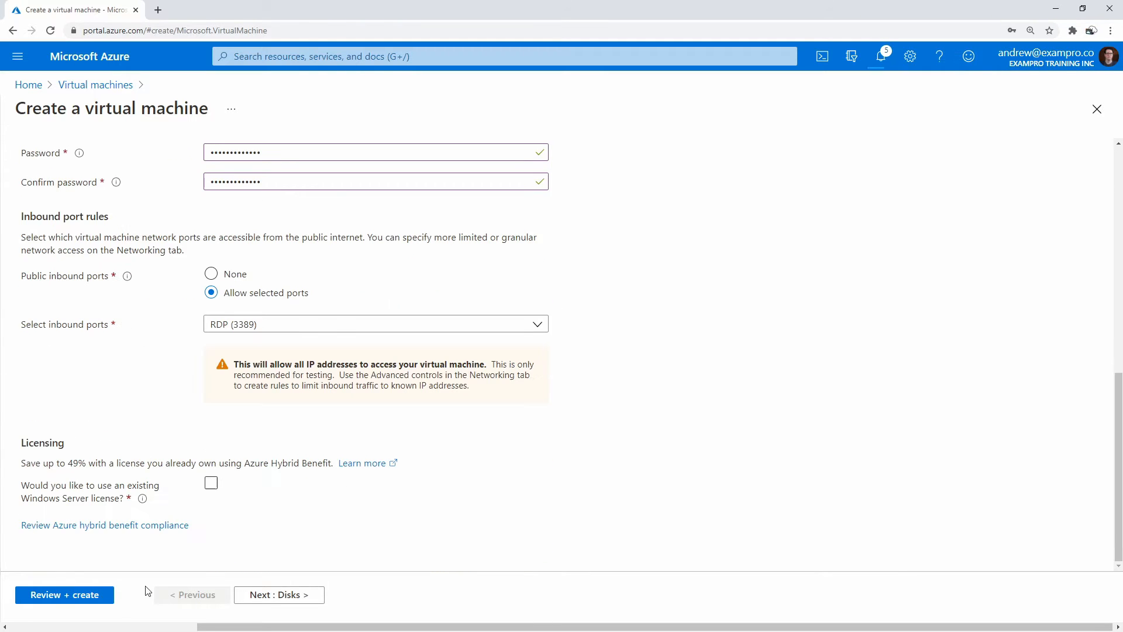
pyautogui.click(100, 594)
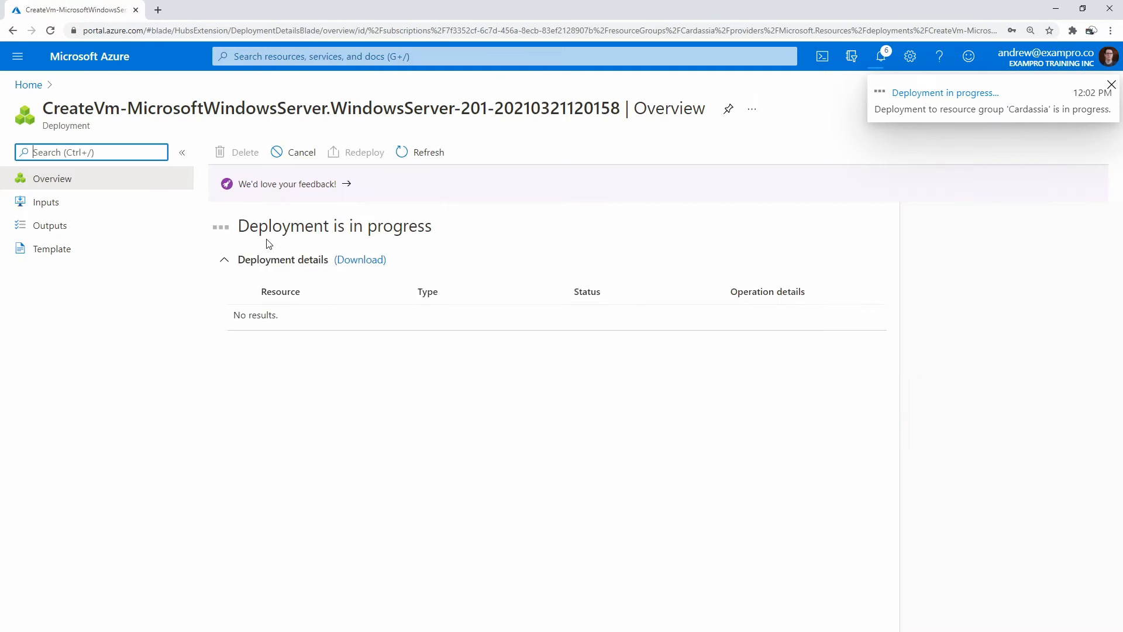
pyautogui.click(1110, 86)
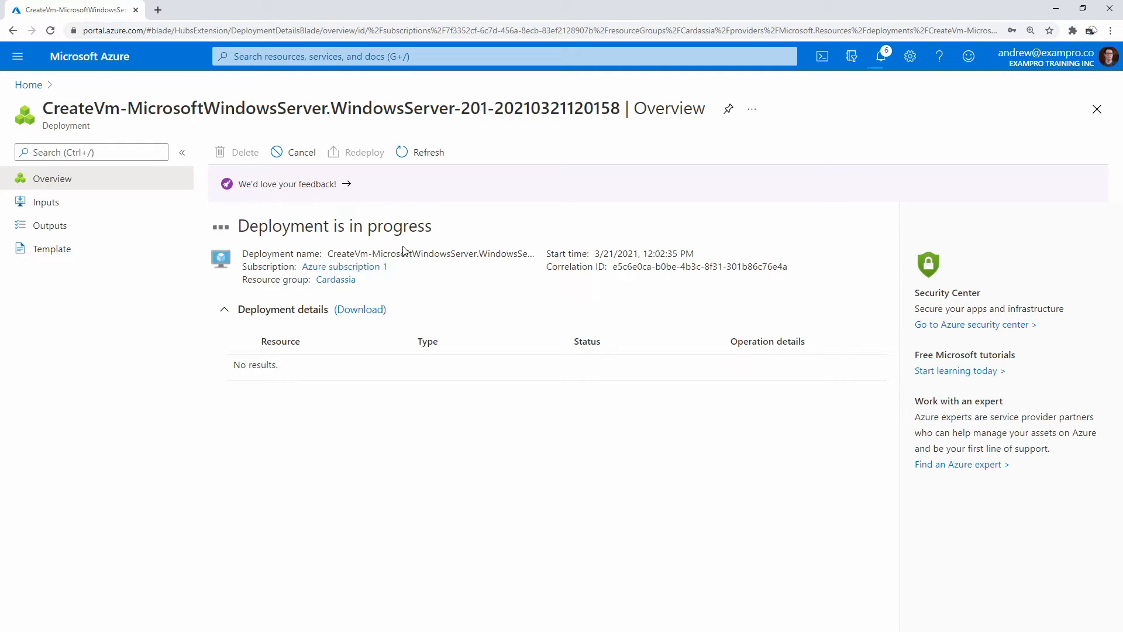
# - Open the Cardassia resource group from the deployment details and refresh its resource list to look for the deployed resources
pyautogui.click(332, 280)
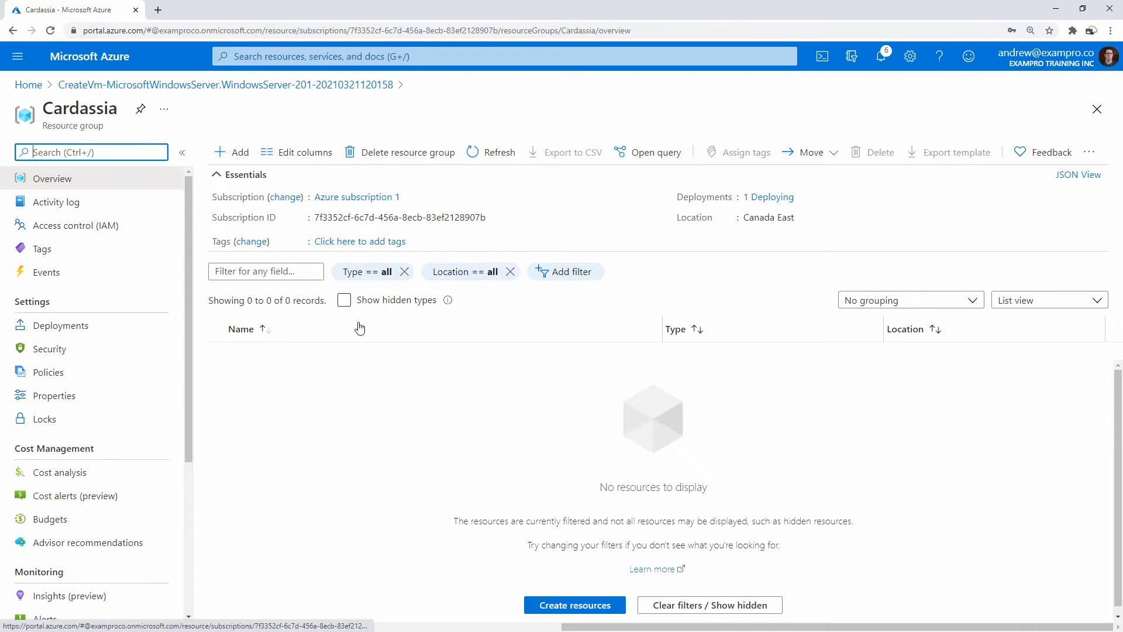
pyautogui.click(93, 202)
pyautogui.click(121, 184)
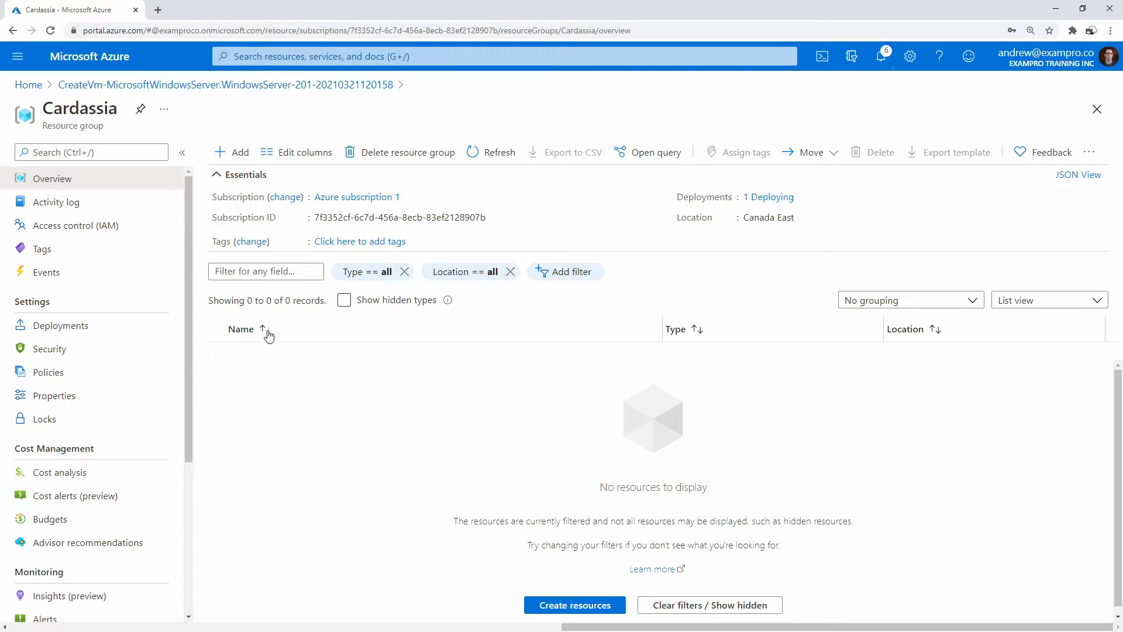
pyautogui.click(499, 155)
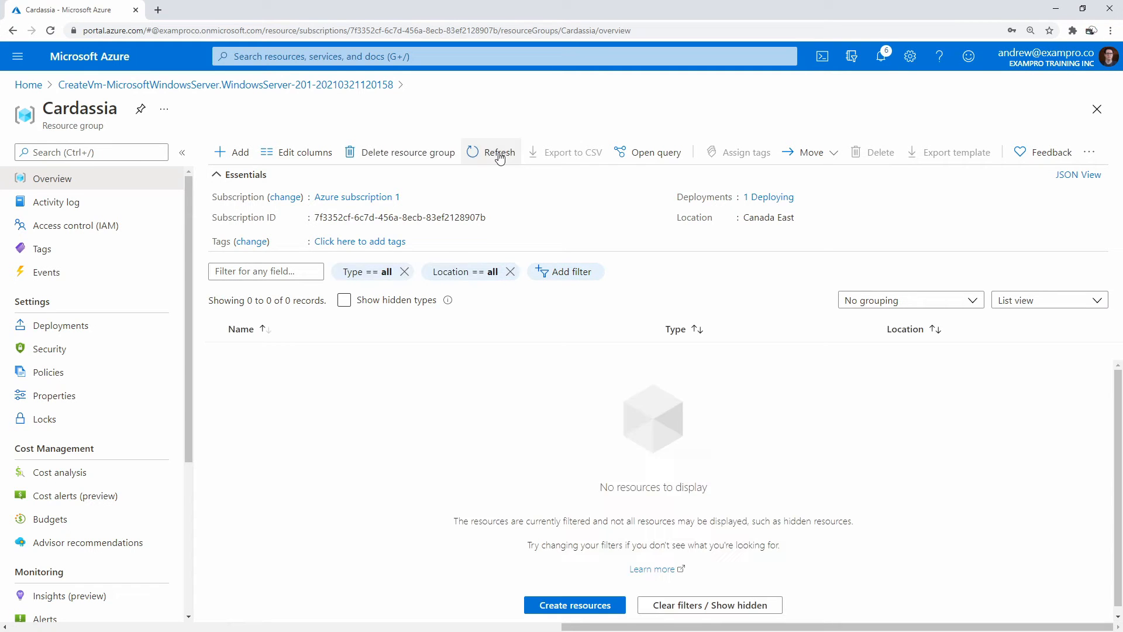
pyautogui.click(500, 155)
pyautogui.click(500, 155)
pyautogui.click(471, 153)
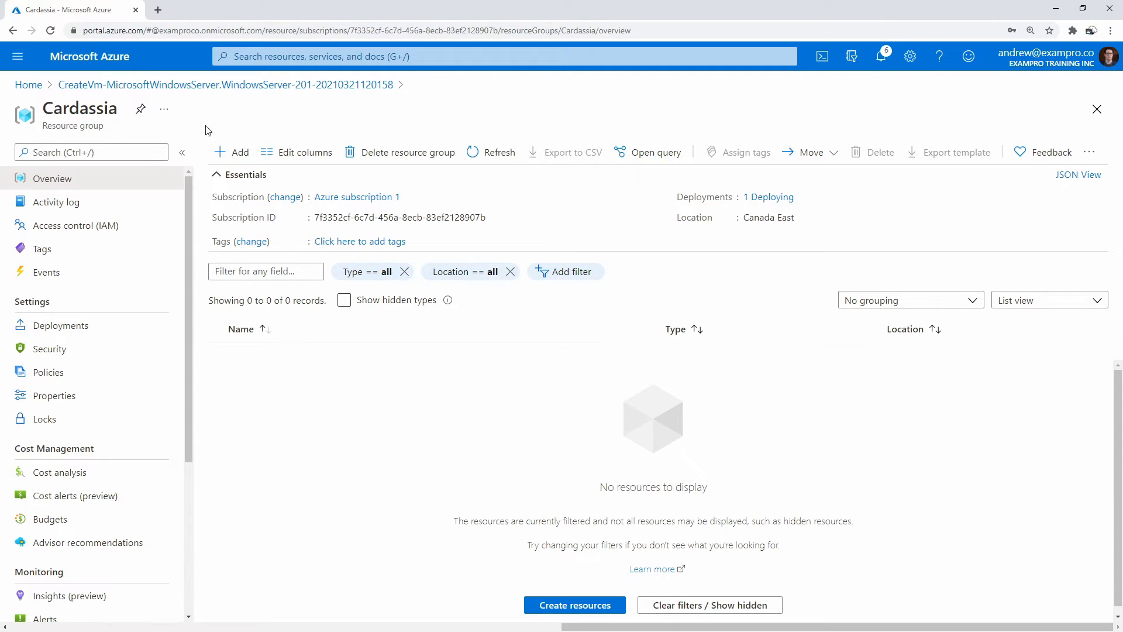
# - Search for vnet, refresh the list of virtual networks and open Cardassia-vnet
pyautogui.click(18, 56)
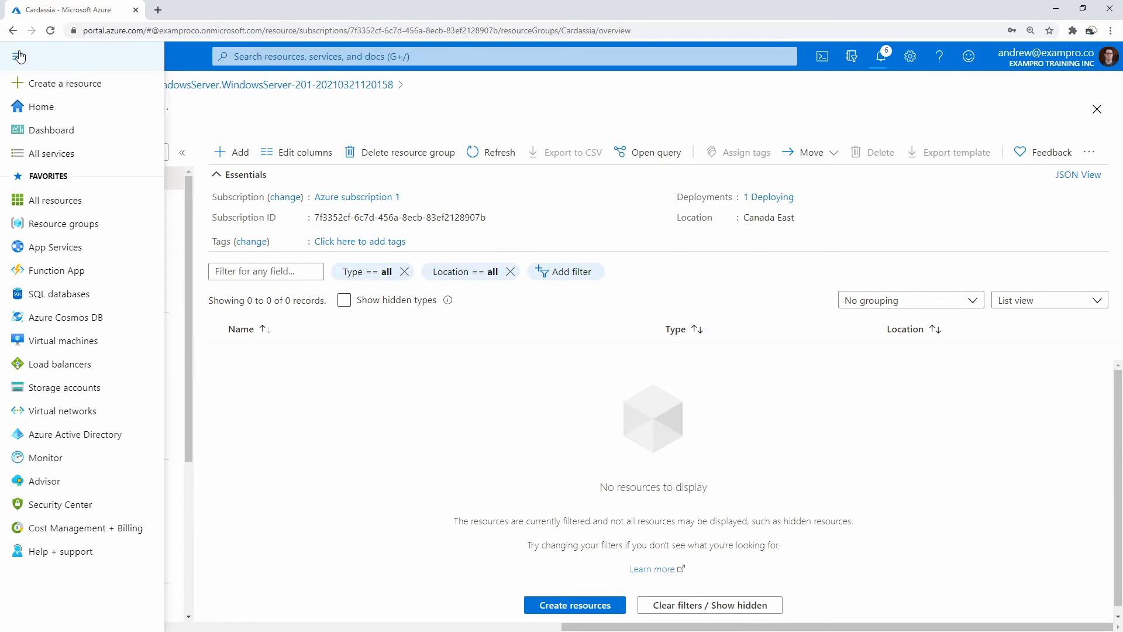
pyautogui.click(254, 57)
pyautogui.write('vnet')
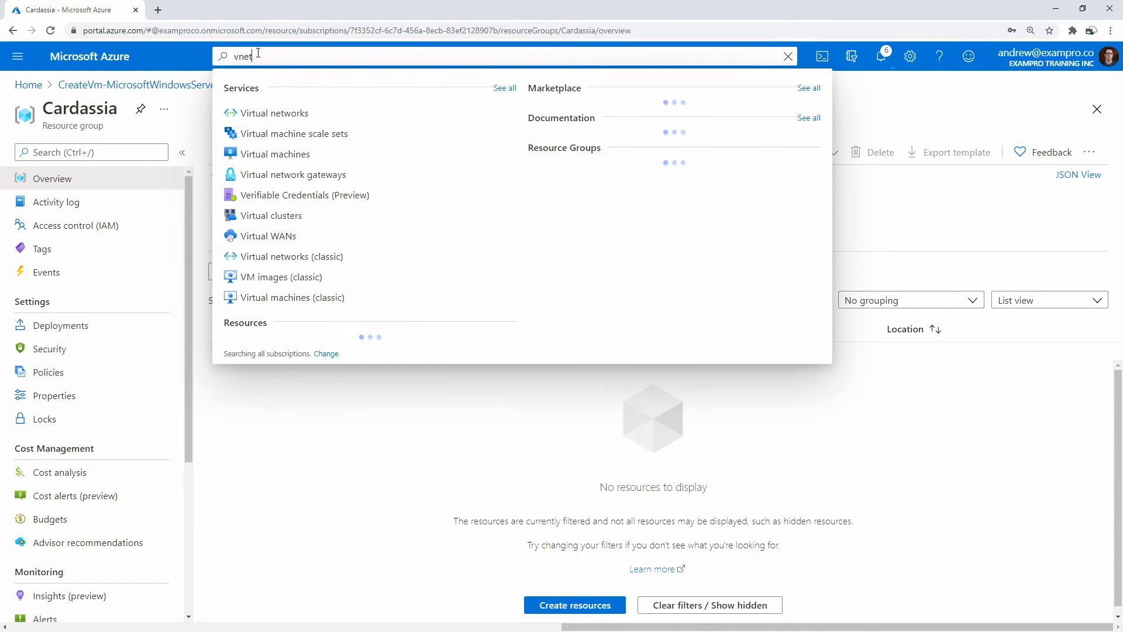
pyautogui.click(304, 120)
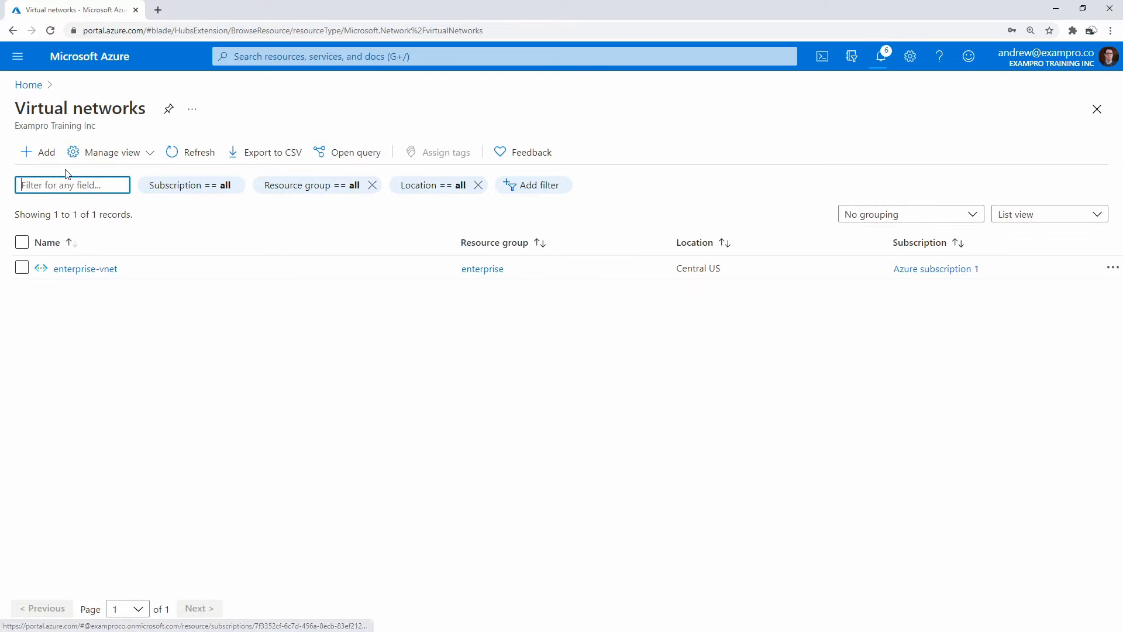
pyautogui.click(197, 154)
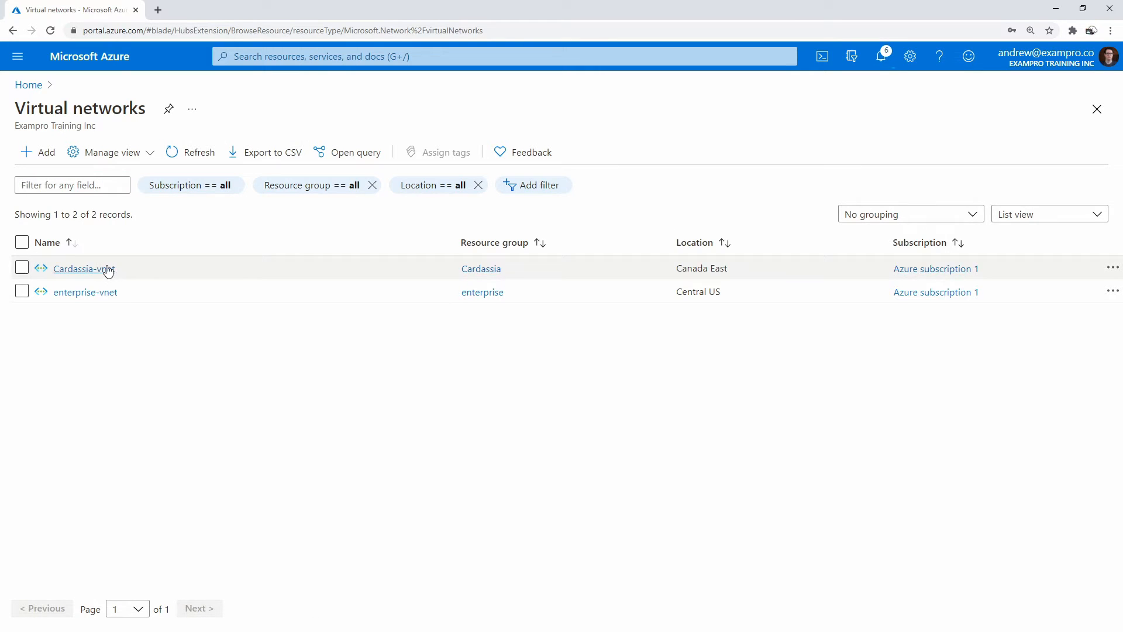
pyautogui.click(105, 269)
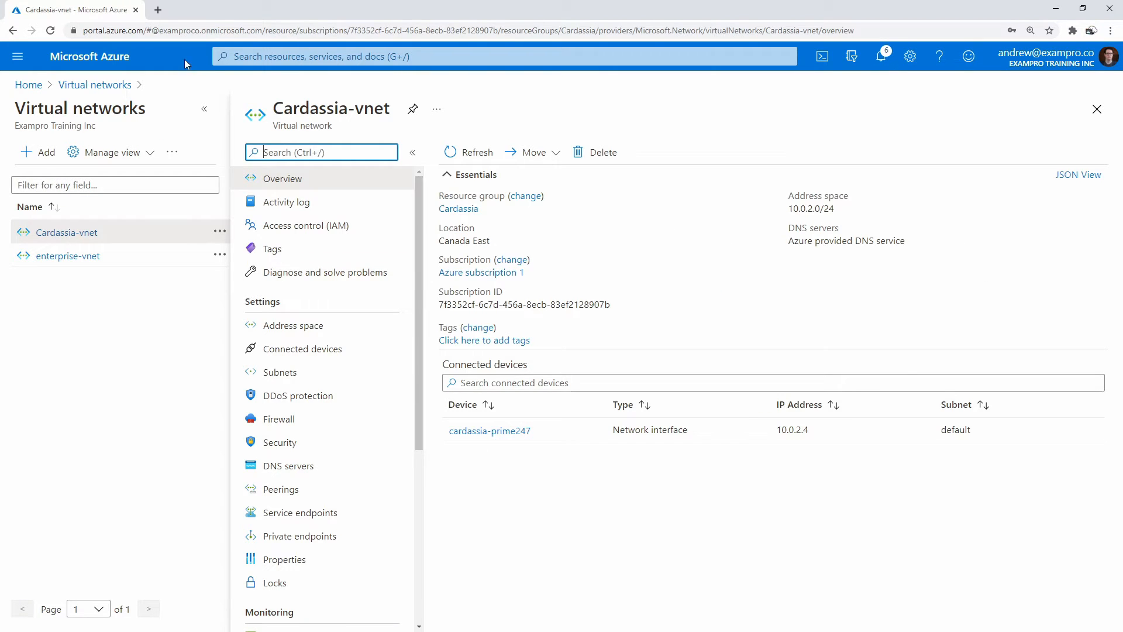
pyautogui.click(246, 56)
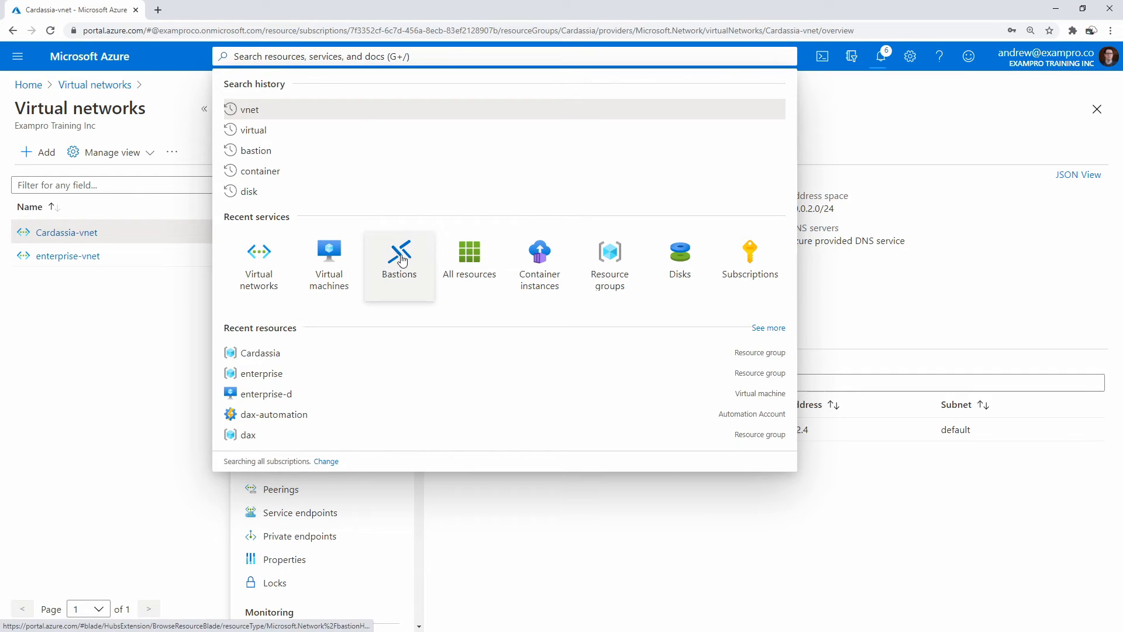
pyautogui.write('firewa')
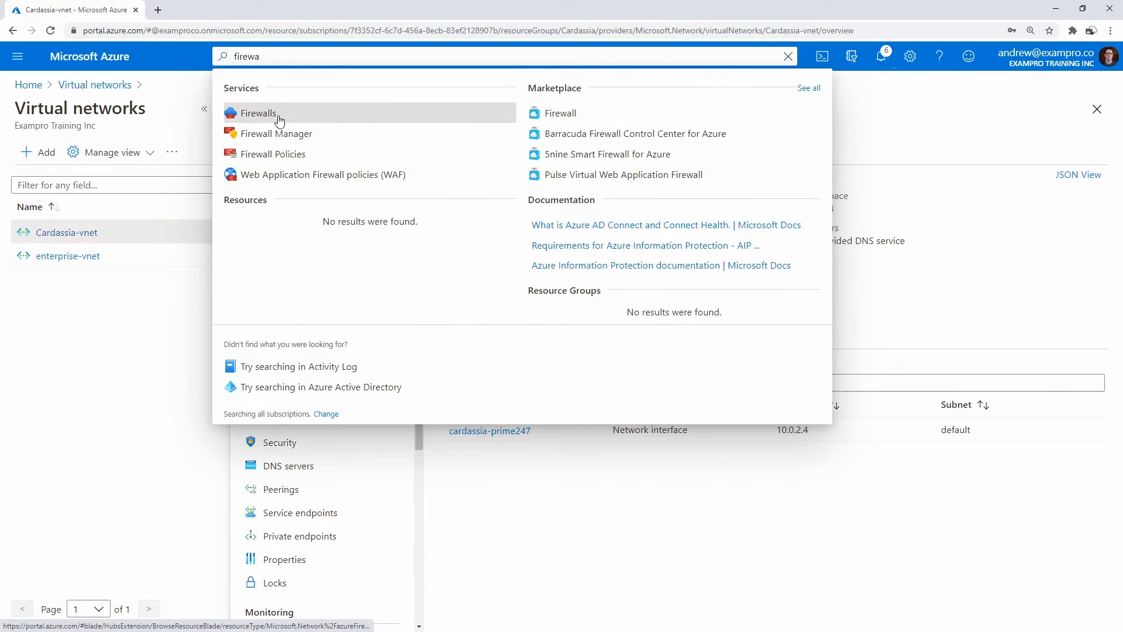
pyautogui.rightClick(279, 120)
pyautogui.click(311, 127)
pyautogui.click(199, 10)
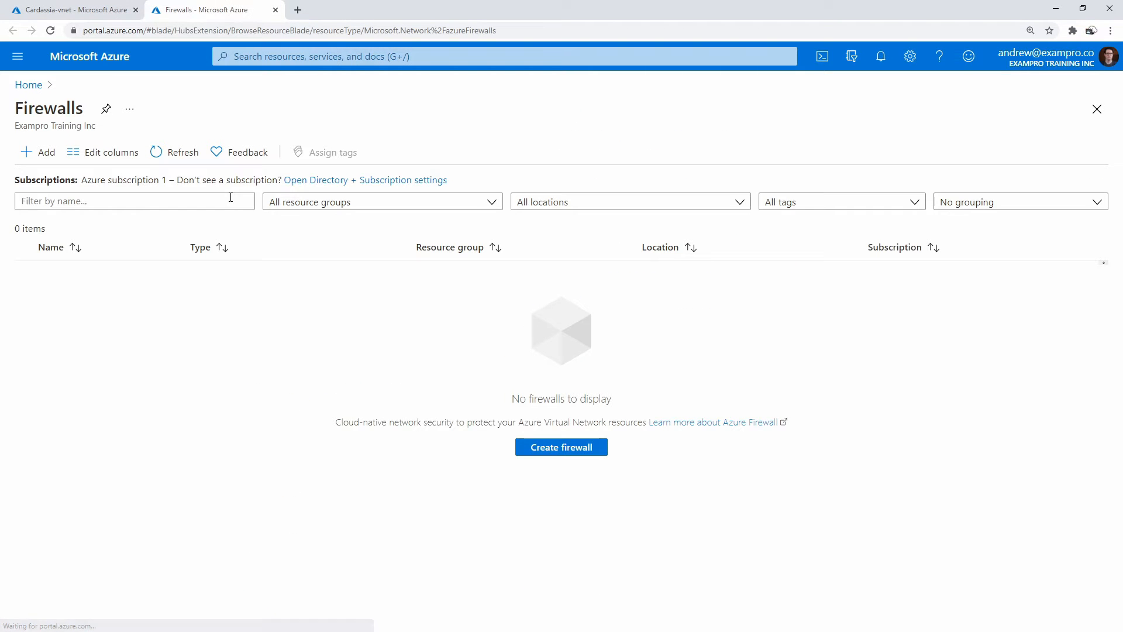
pyautogui.click(38, 151)
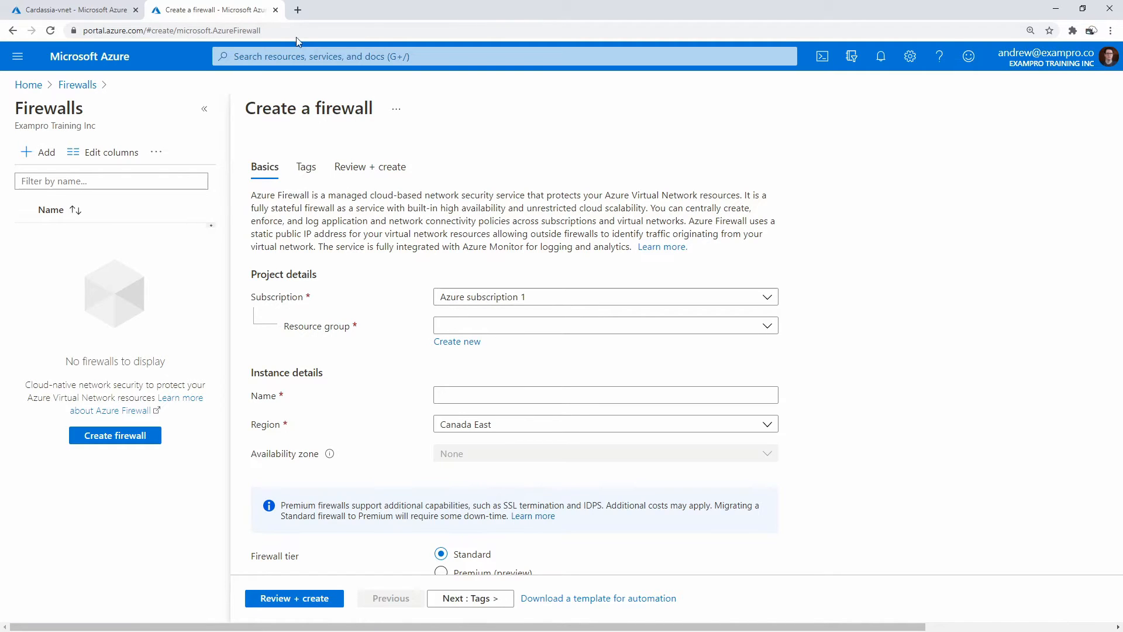
pyautogui.click(275, 10)
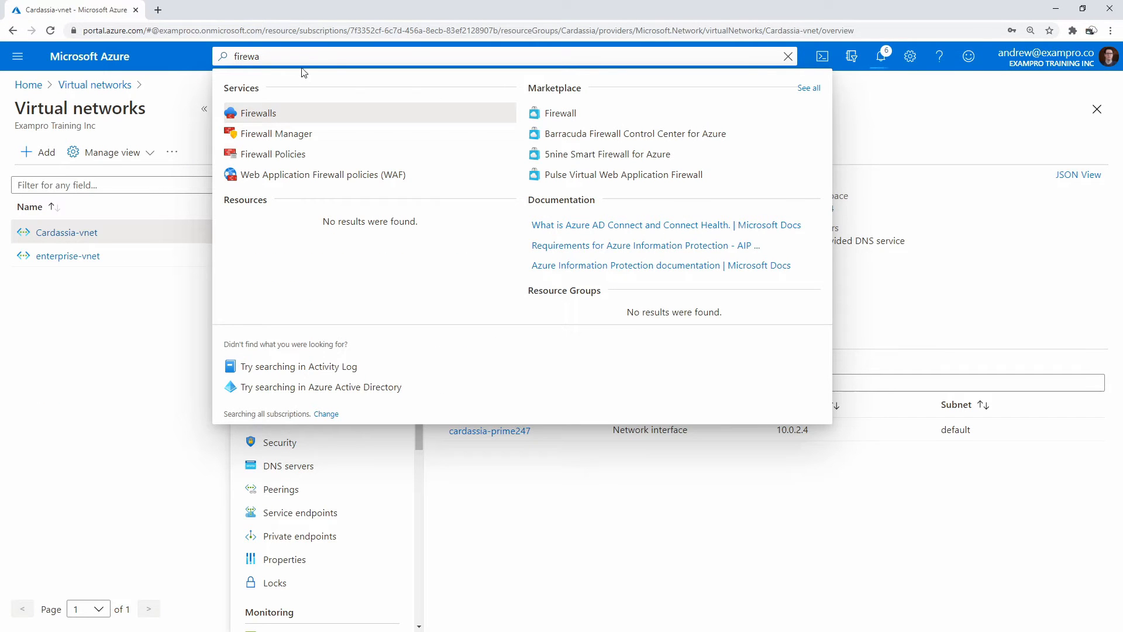
pyautogui.click(941, 120)
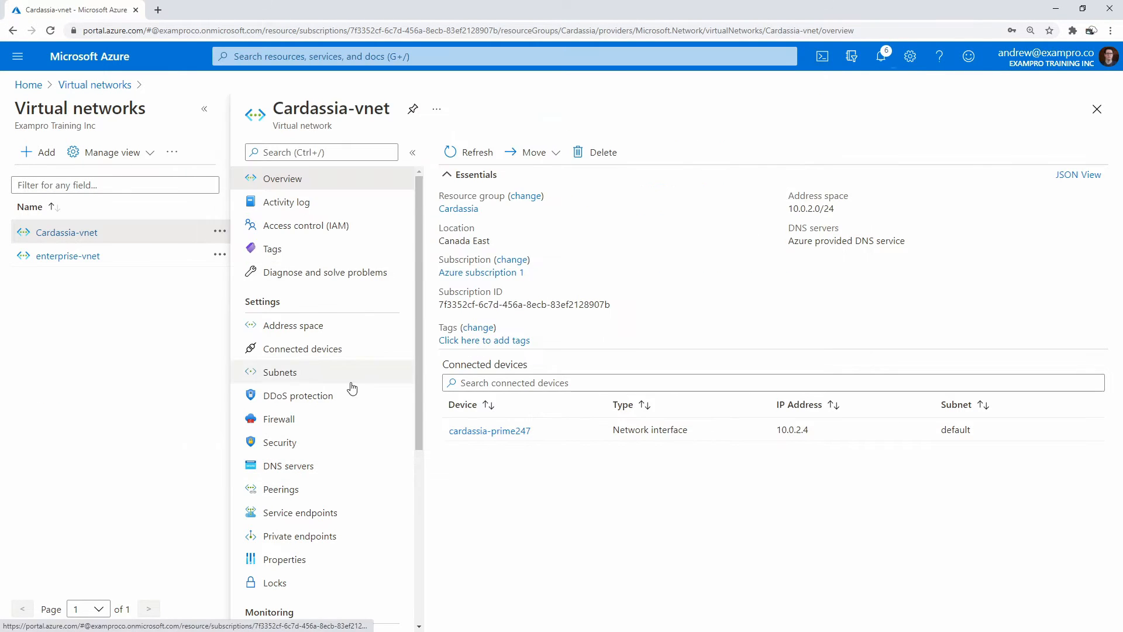
# - Start adding a new firewall from the Firewall settings of Cardassia-vnet, review its form and name it Space-defense
pyautogui.click(321, 420)
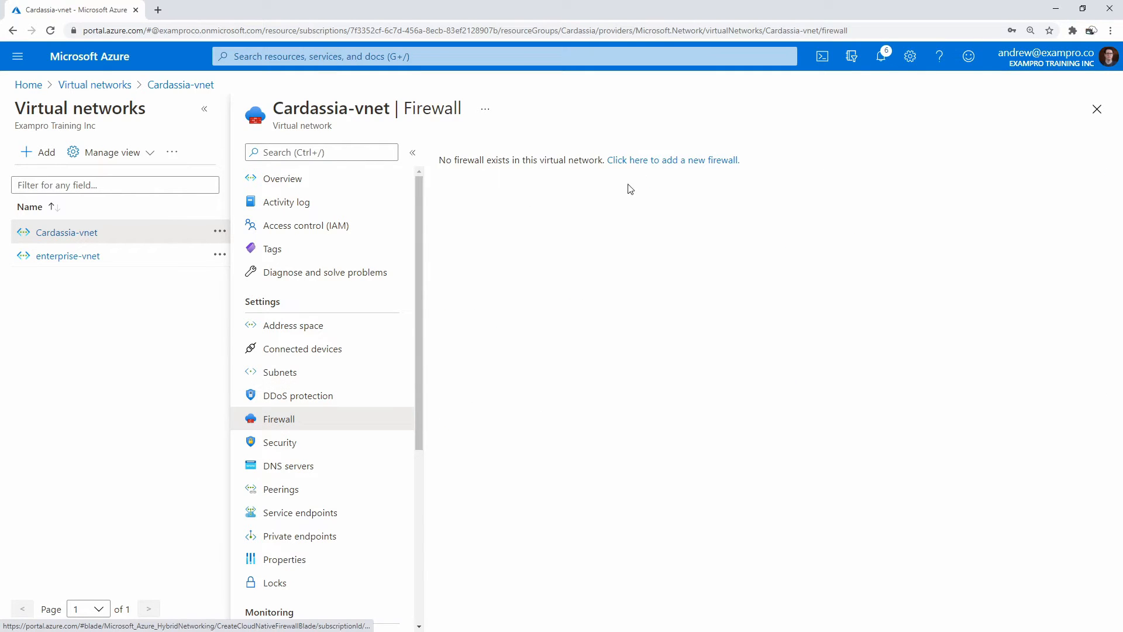
pyautogui.click(663, 160)
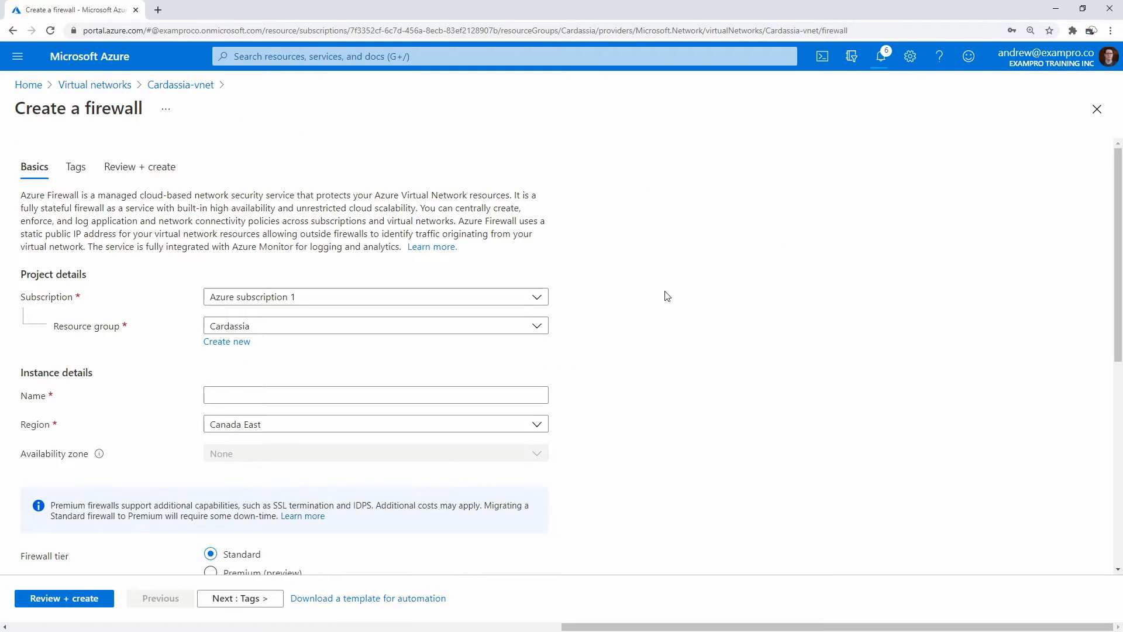
pyautogui.scroll(-7, 701, 326)
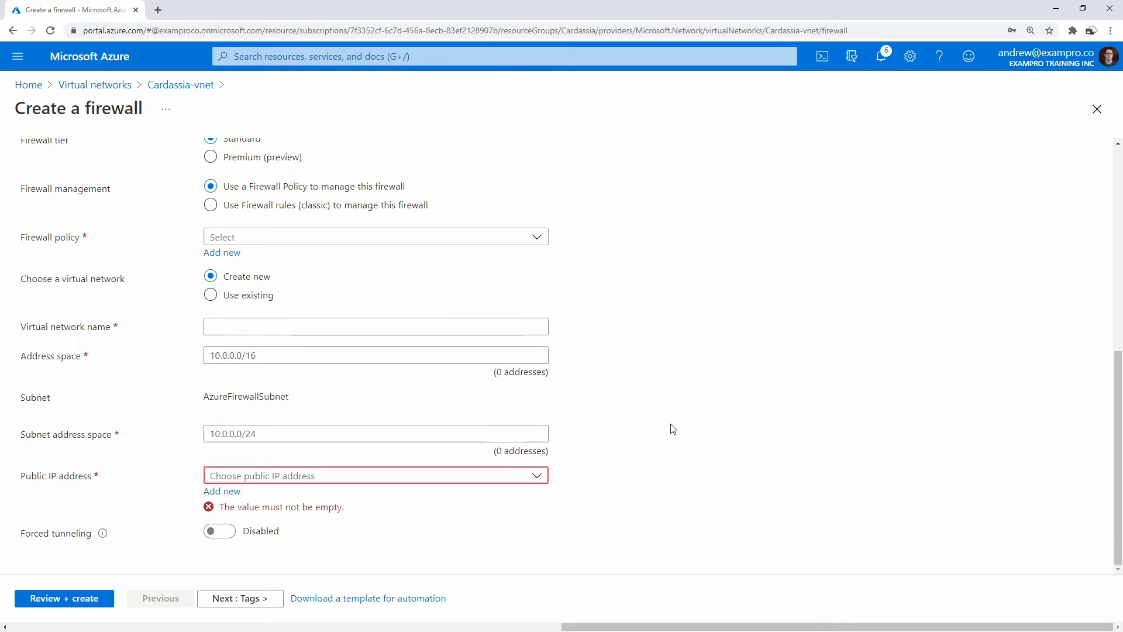
pyautogui.scroll(7, 673, 429)
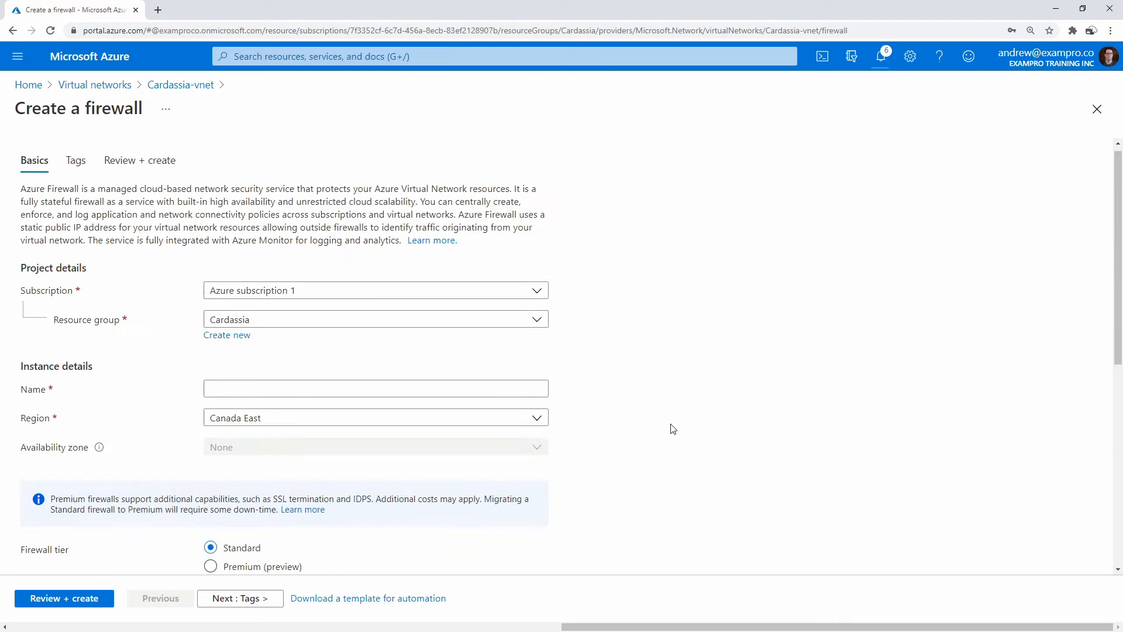
pyautogui.click(274, 388)
pyautogui.write('Car')
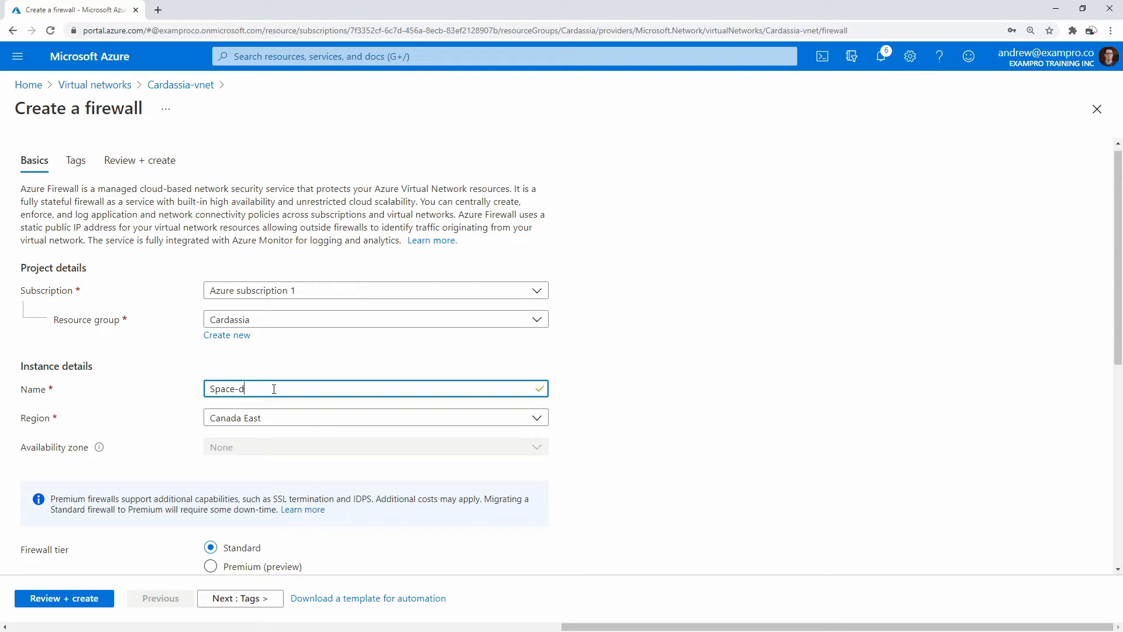
pyautogui.write('efense')
pyautogui.click(625, 368)
# - Keep the firewall tier at Standard and choose Firewall rules (classic) to manage the firewall
pyautogui.scroll(-4, 617, 339)
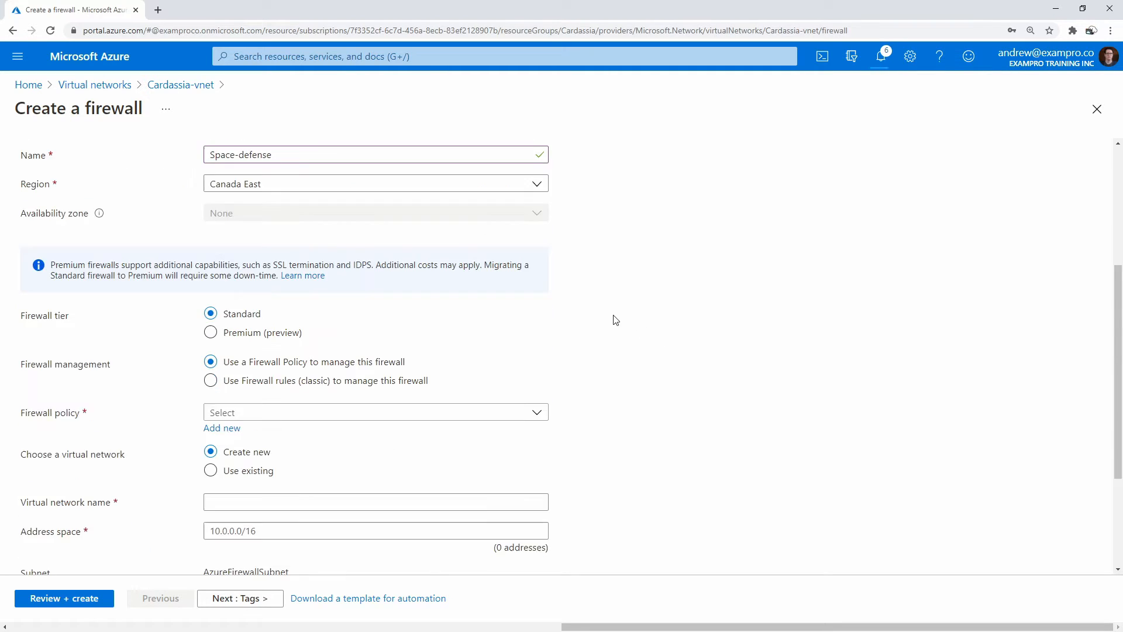
pyautogui.click(210, 333)
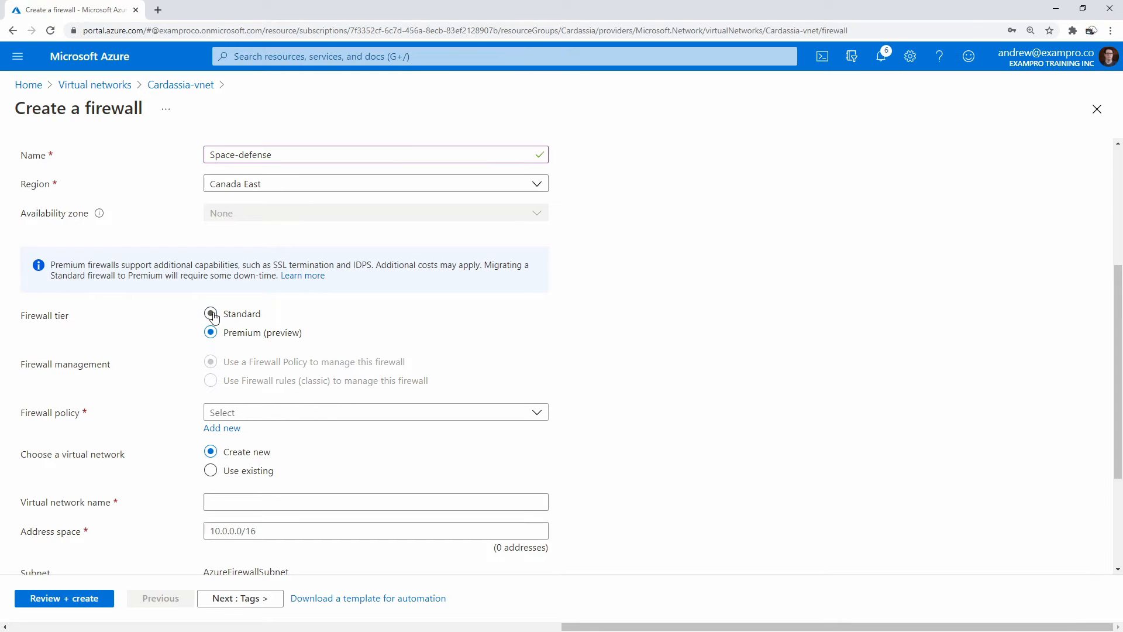
pyautogui.click(212, 316)
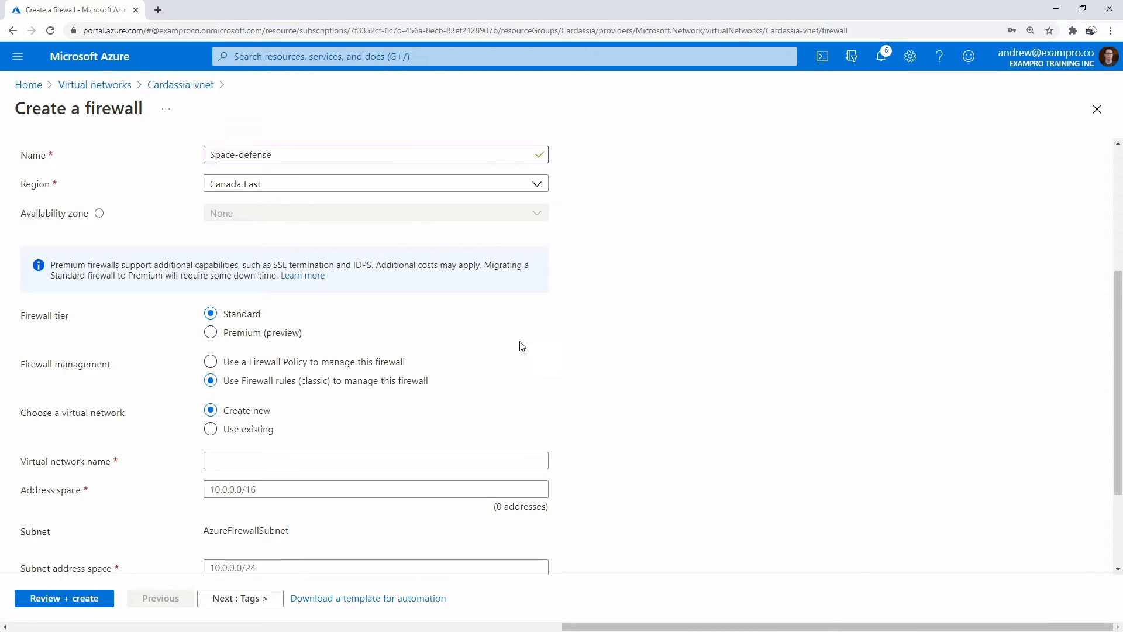
# - Try to use Cardassia-vnet, copied from the virtual networks list in a separate browser tab, as the firewall's new virtual network name
pyautogui.scroll(-2, 689, 379)
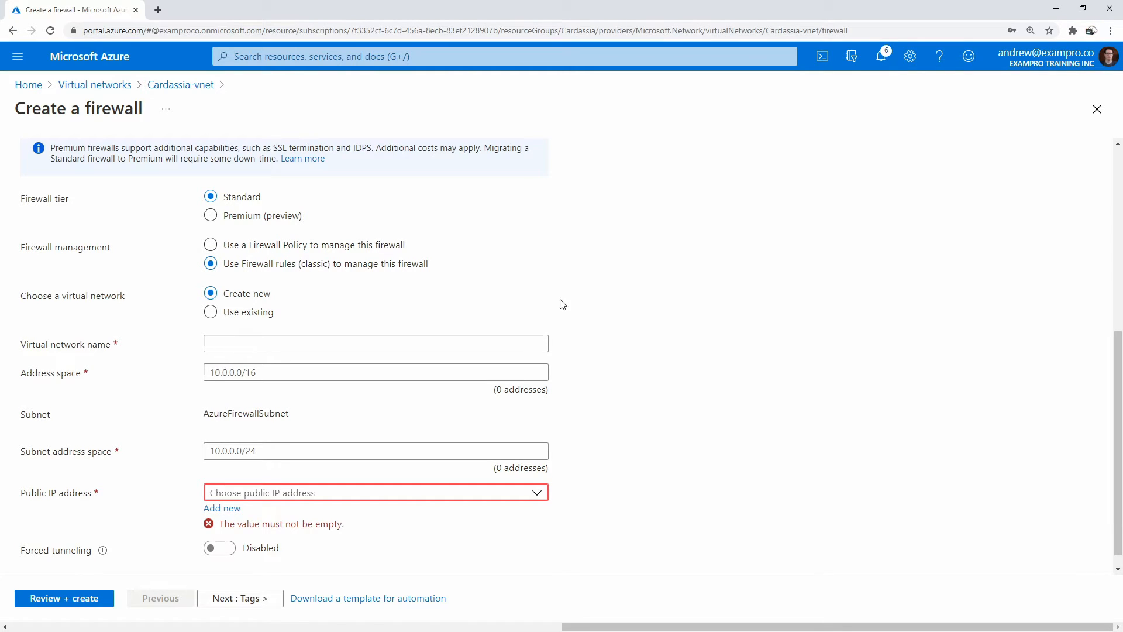
pyautogui.scroll(-1, 687, 299)
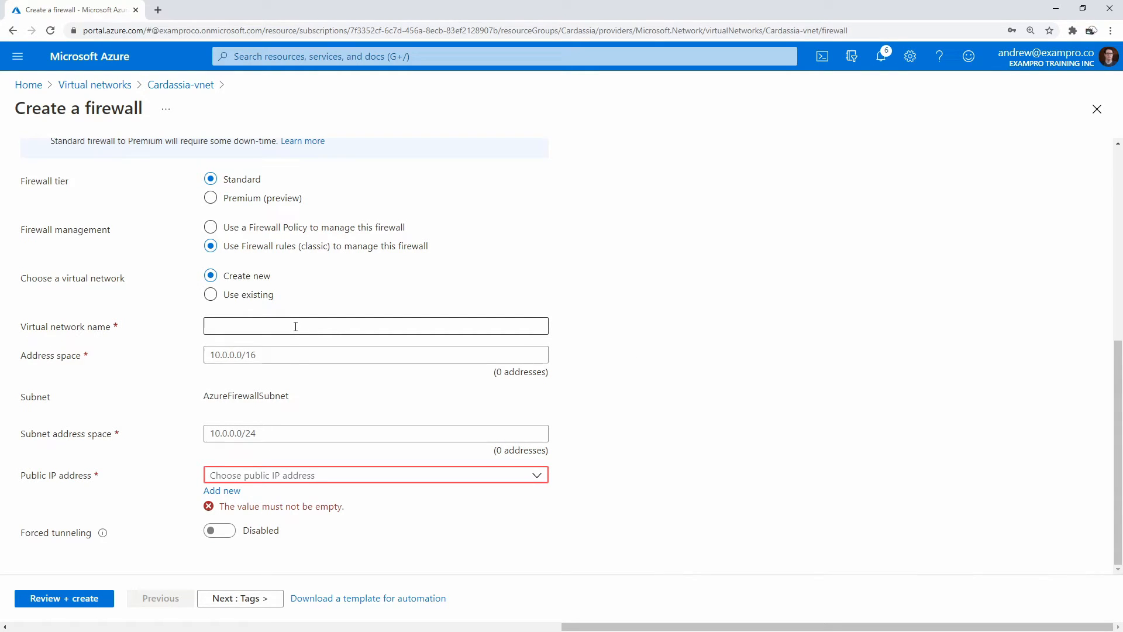
pyautogui.click(260, 327)
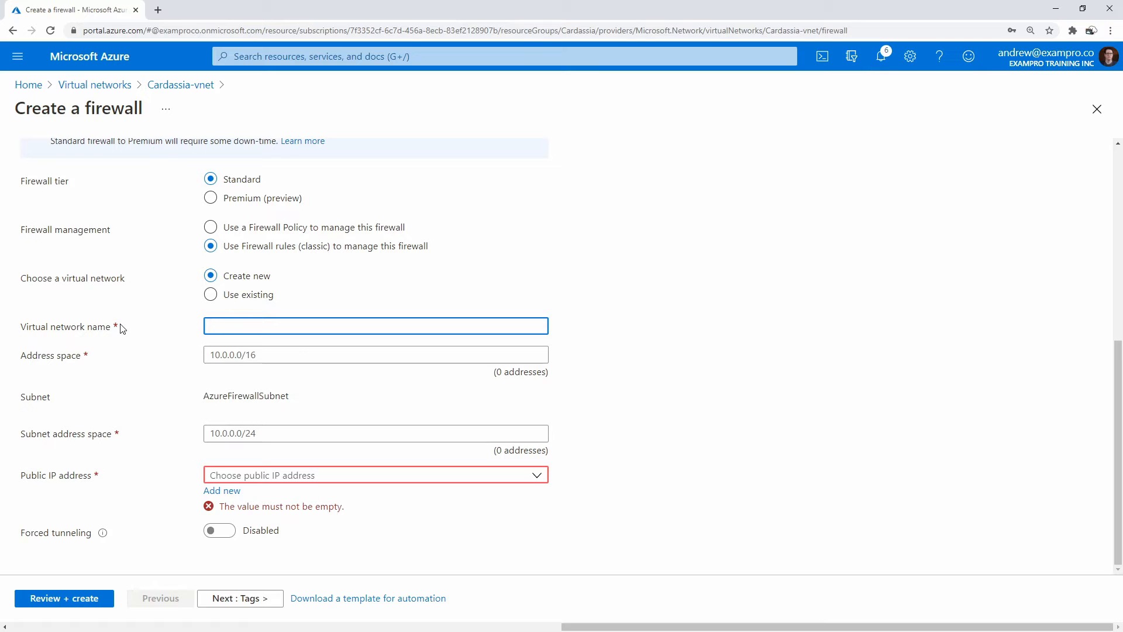
pyautogui.rightClick(111, 86)
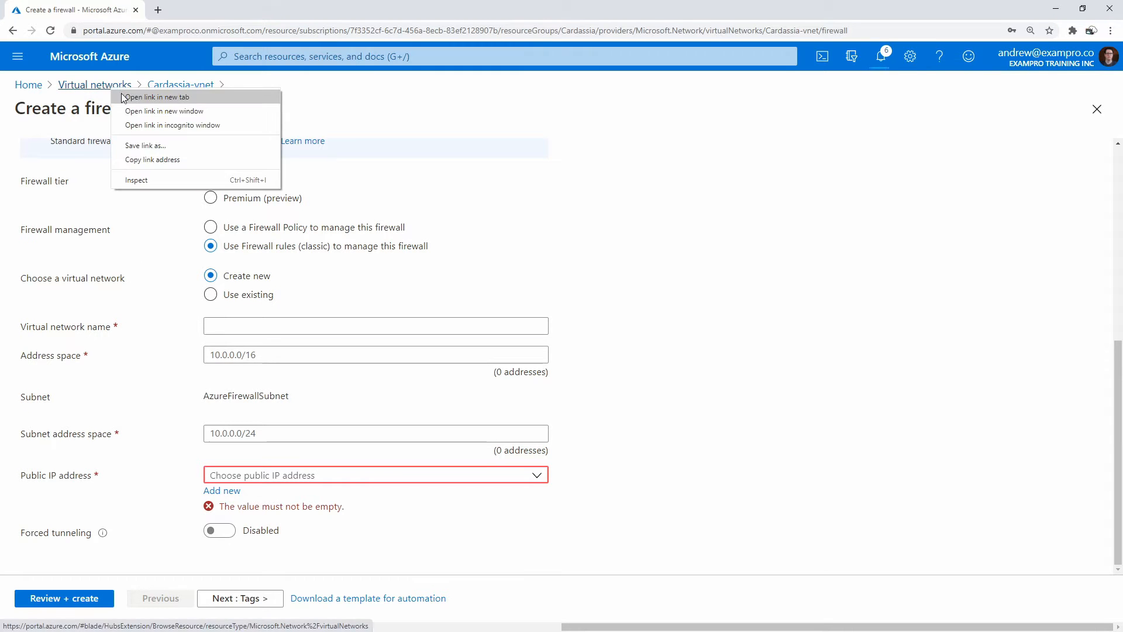
pyautogui.click(176, 98)
pyautogui.click(193, 10)
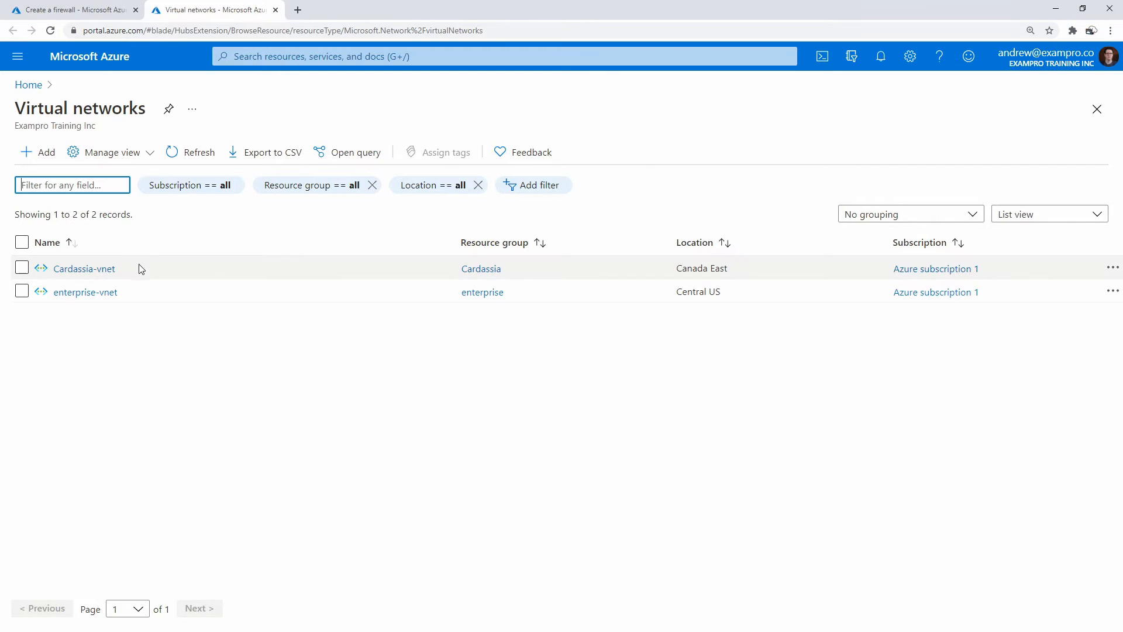
pyautogui.moveTo(141, 268); pyautogui.dragTo(57, 268)
pyautogui.hotkey('ctrl', 'c')
pyautogui.click(76, 10)
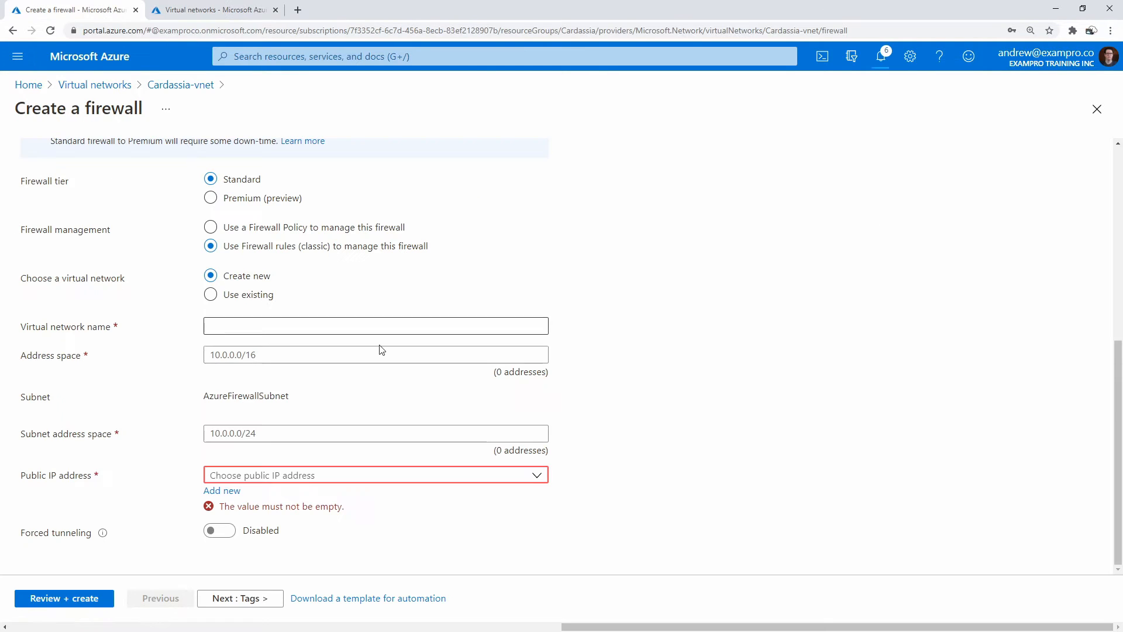
pyautogui.click(263, 332)
pyautogui.hotkey('ctrl', 'v')
pyautogui.click(636, 266)
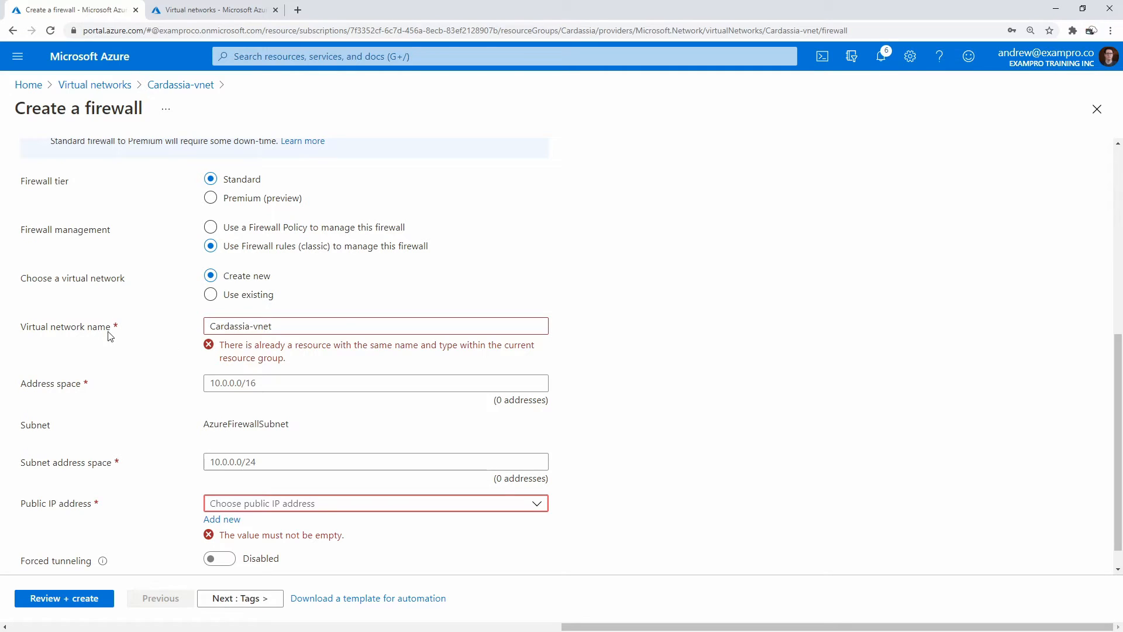
# - Switch the firewall to an existing virtual network and select Cardassia-vnet (Cardassia)
pyautogui.click(211, 295)
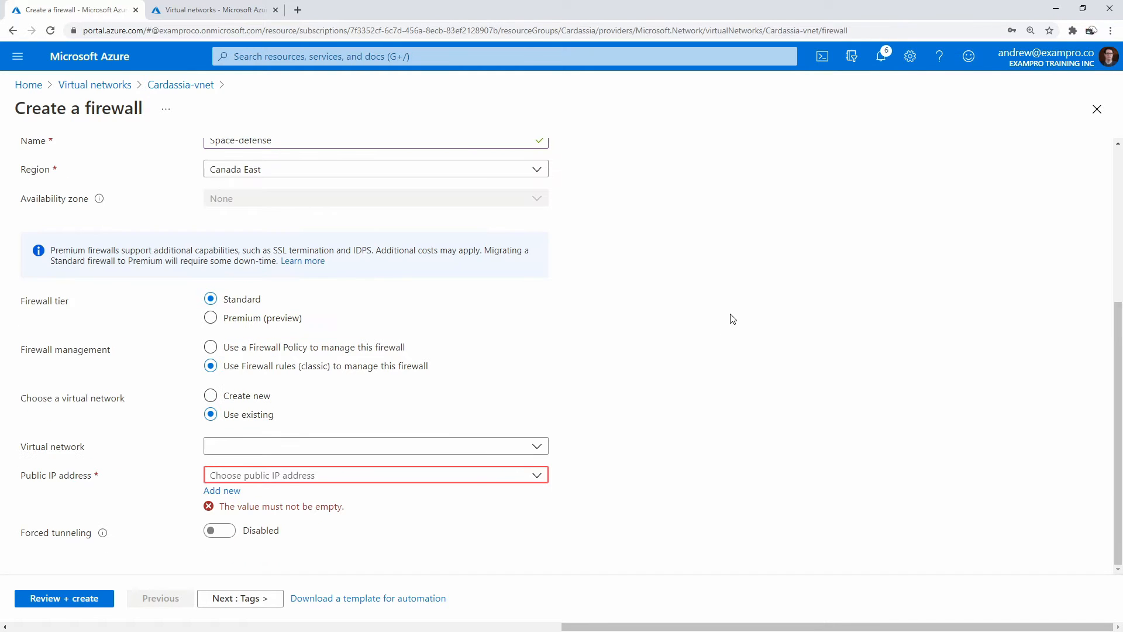
pyautogui.click(404, 447)
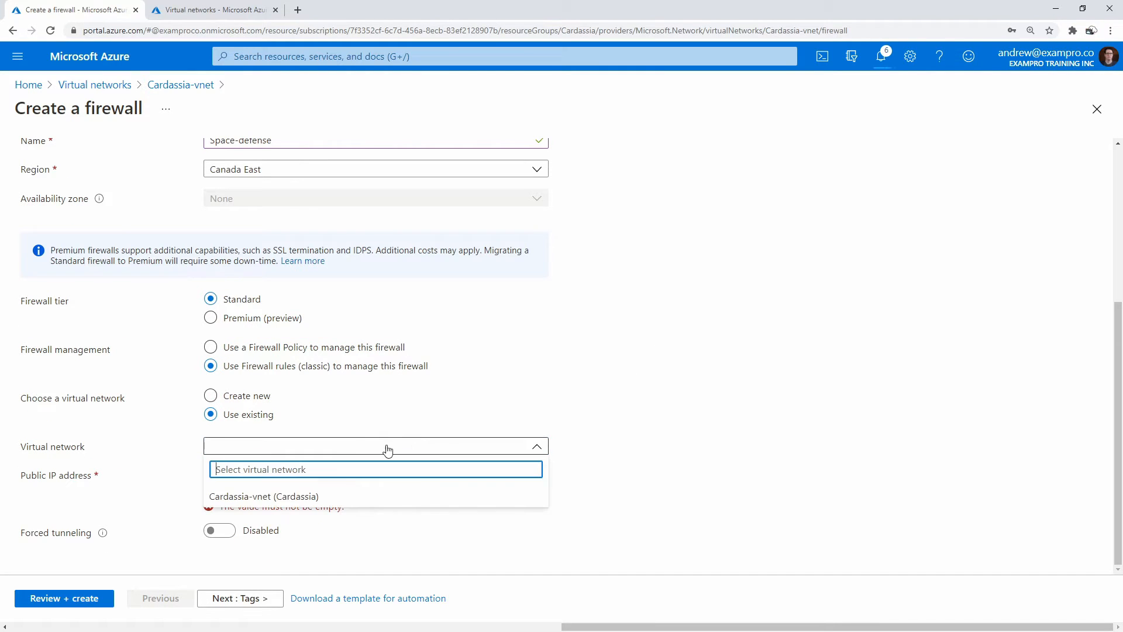
pyautogui.click(321, 497)
pyautogui.scroll(-1, 705, 410)
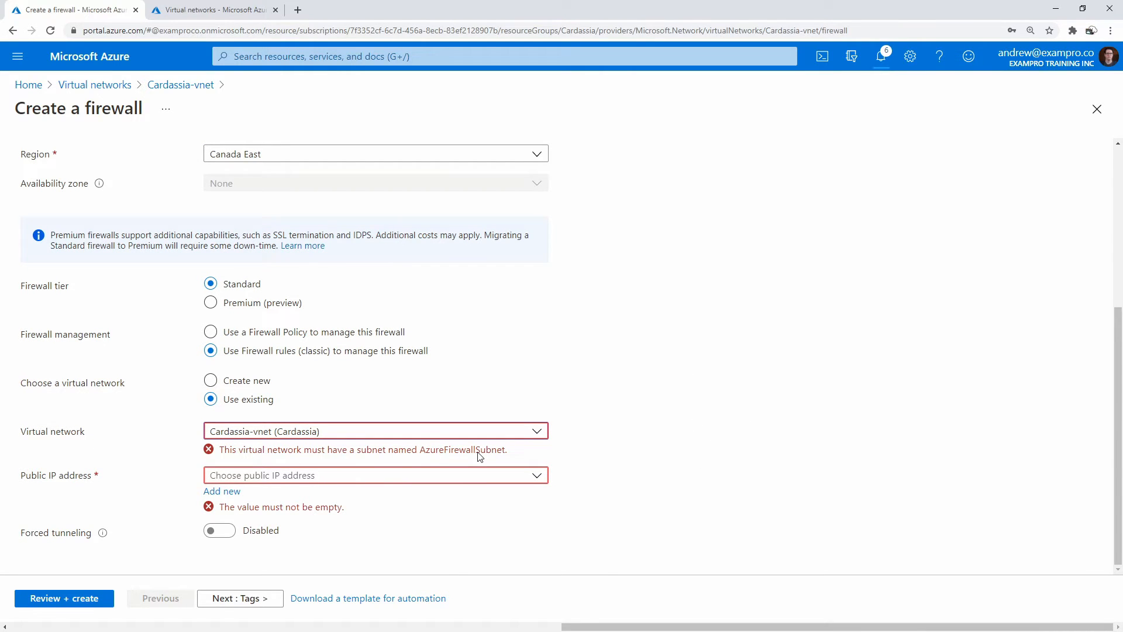
# - Open Cardassia-vnet in its own browser tab and close the Virtual networks list tab
pyautogui.rightClick(180, 93)
pyautogui.click(211, 100)
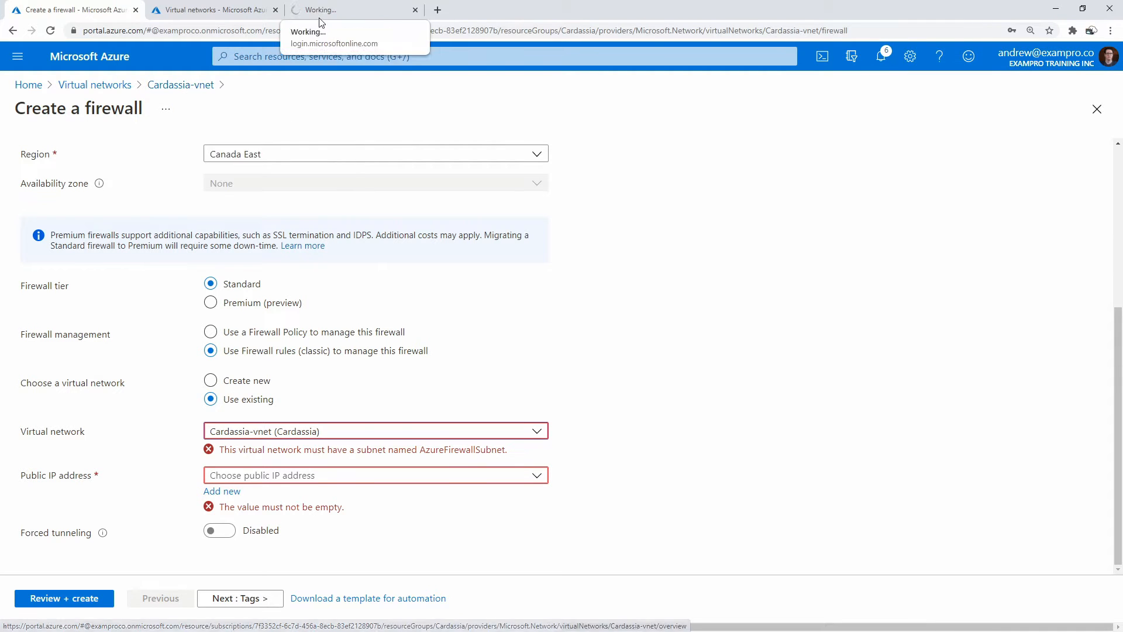
pyautogui.click(328, 10)
pyautogui.click(257, 13)
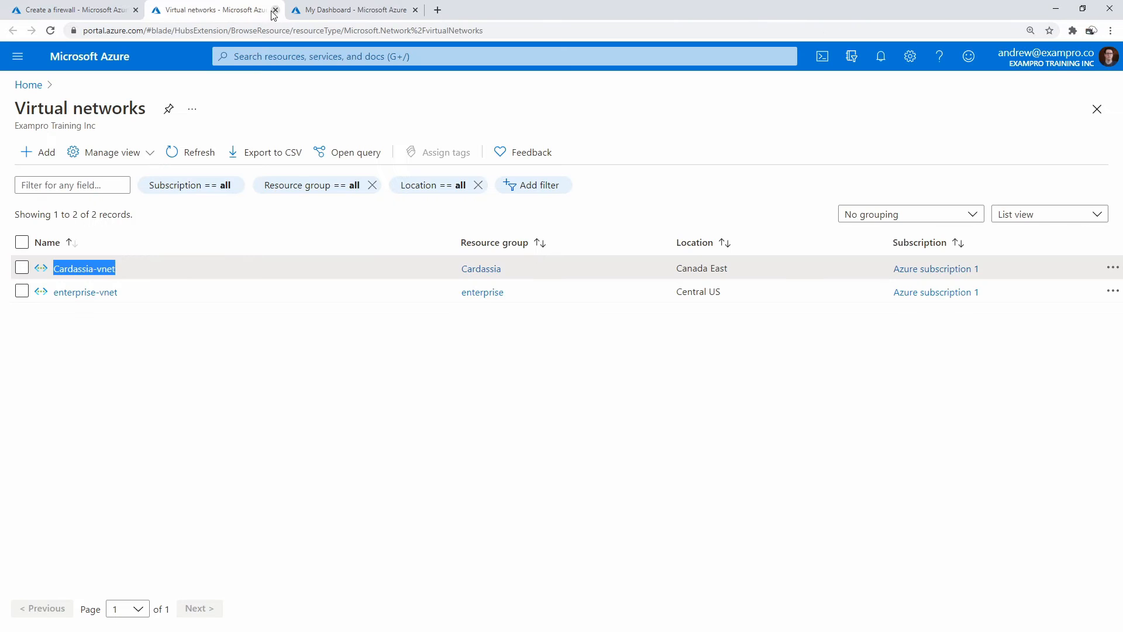
pyautogui.click(274, 10)
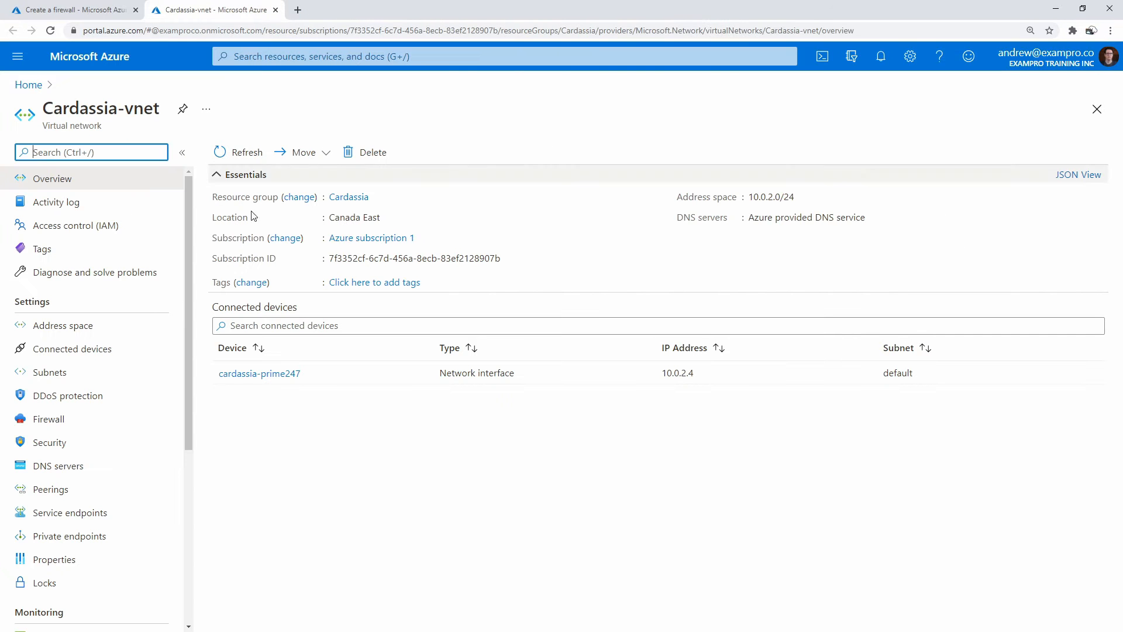
# - Begin a new subnet in Cardassia-vnet named AzureFirewallSubnet, checking the required name against the firewall form
pyautogui.click(125, 374)
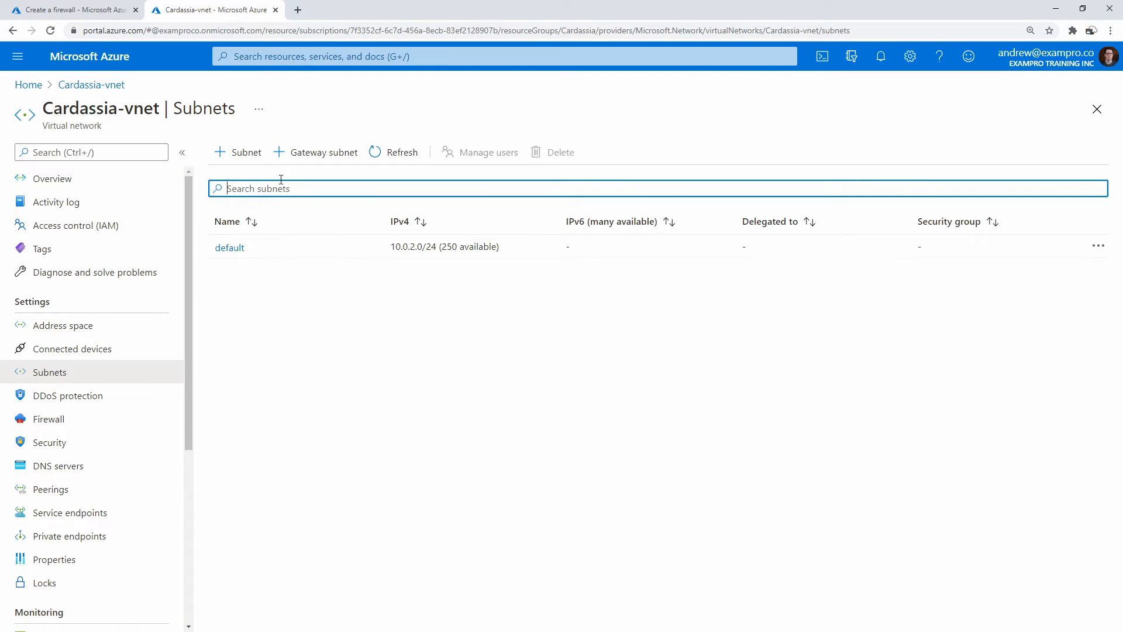
pyautogui.click(242, 157)
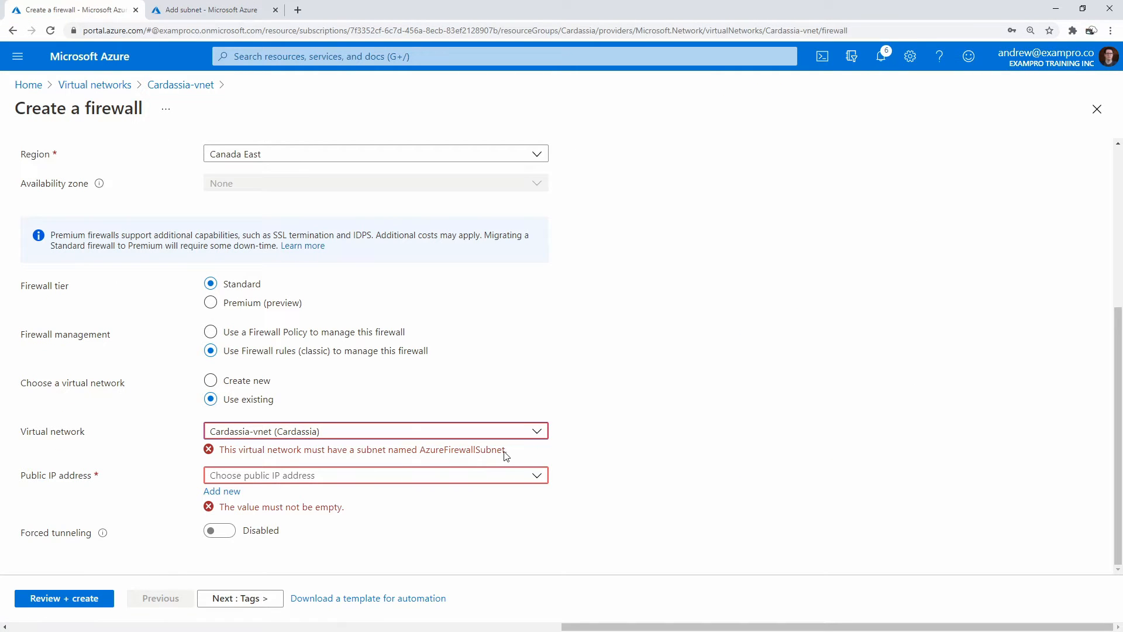
pyautogui.click(216, 10)
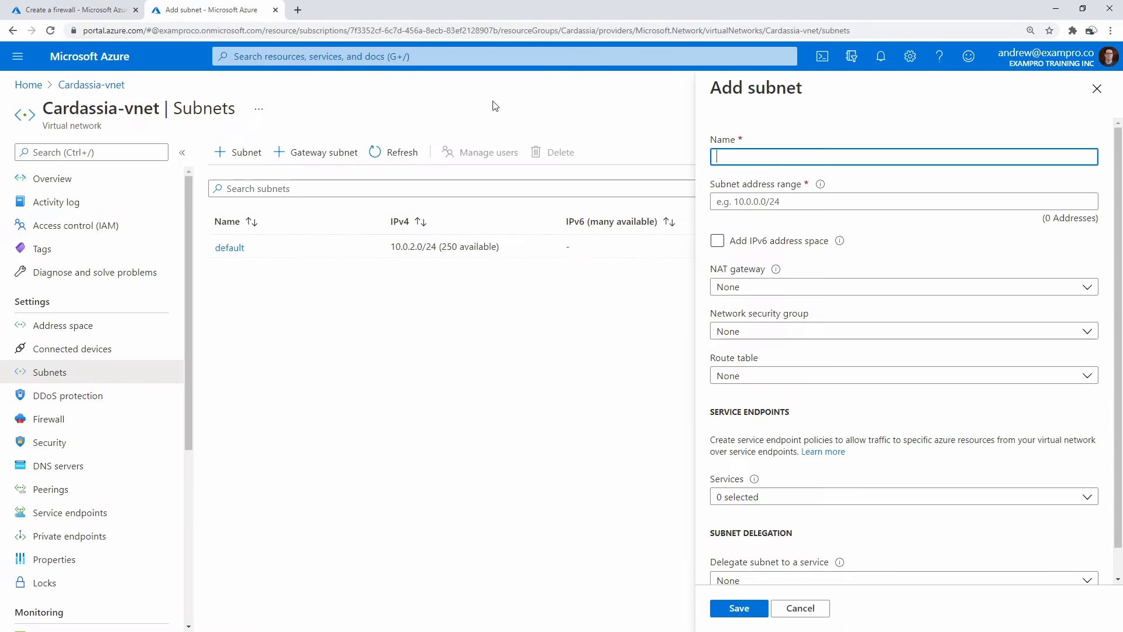
pyautogui.click(817, 166)
pyautogui.write('AzureF')
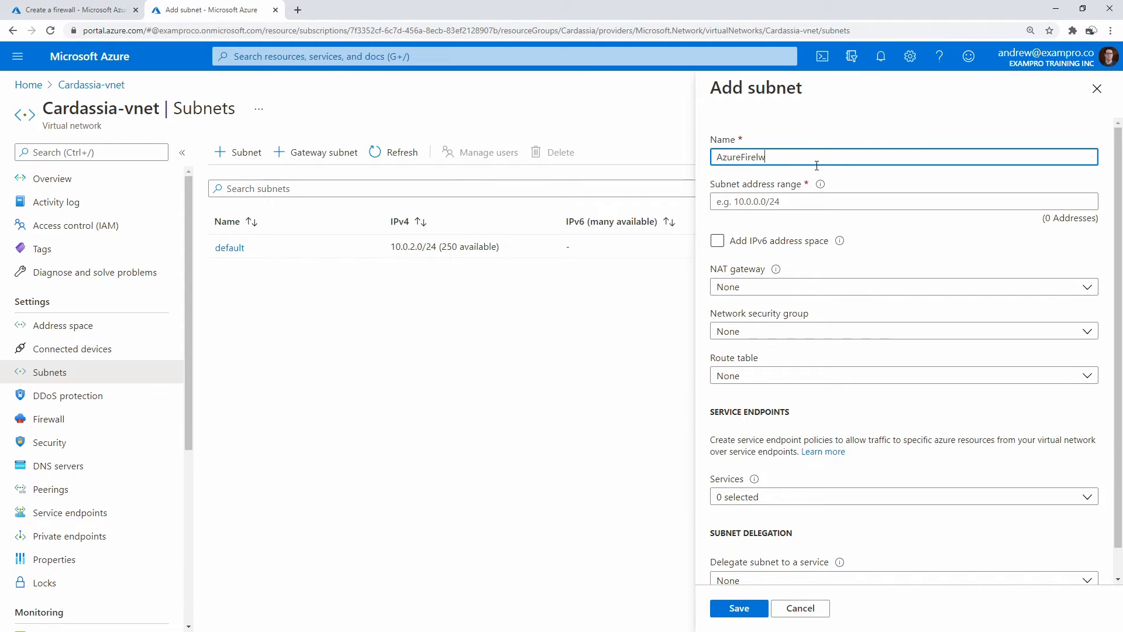
pyautogui.write('irewall')
pyautogui.click(97, 14)
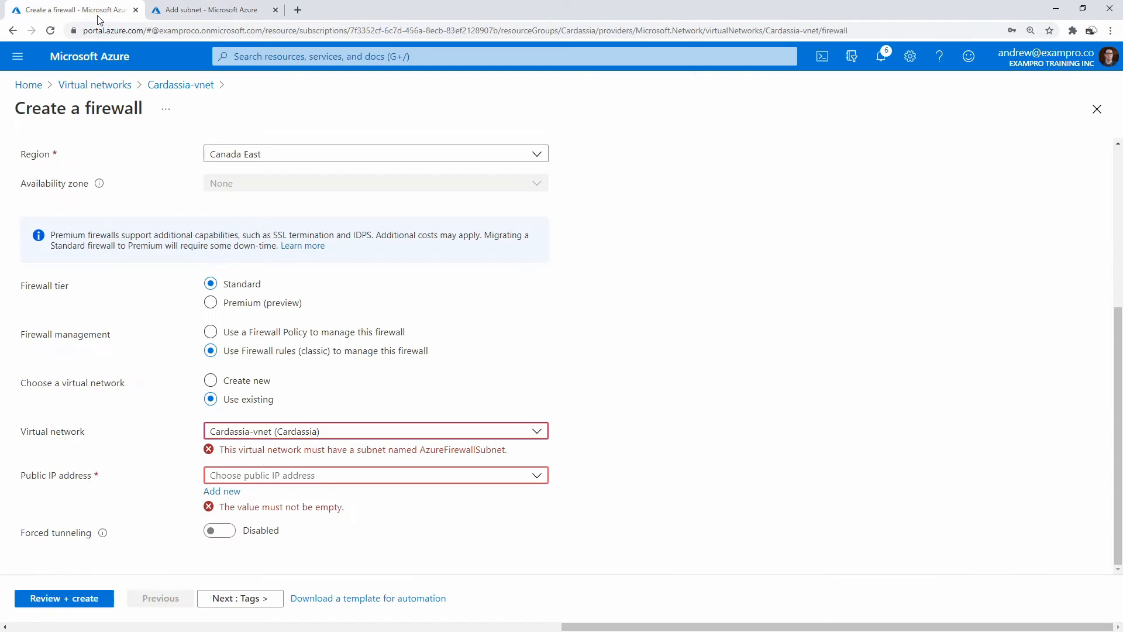
pyautogui.click(193, 11)
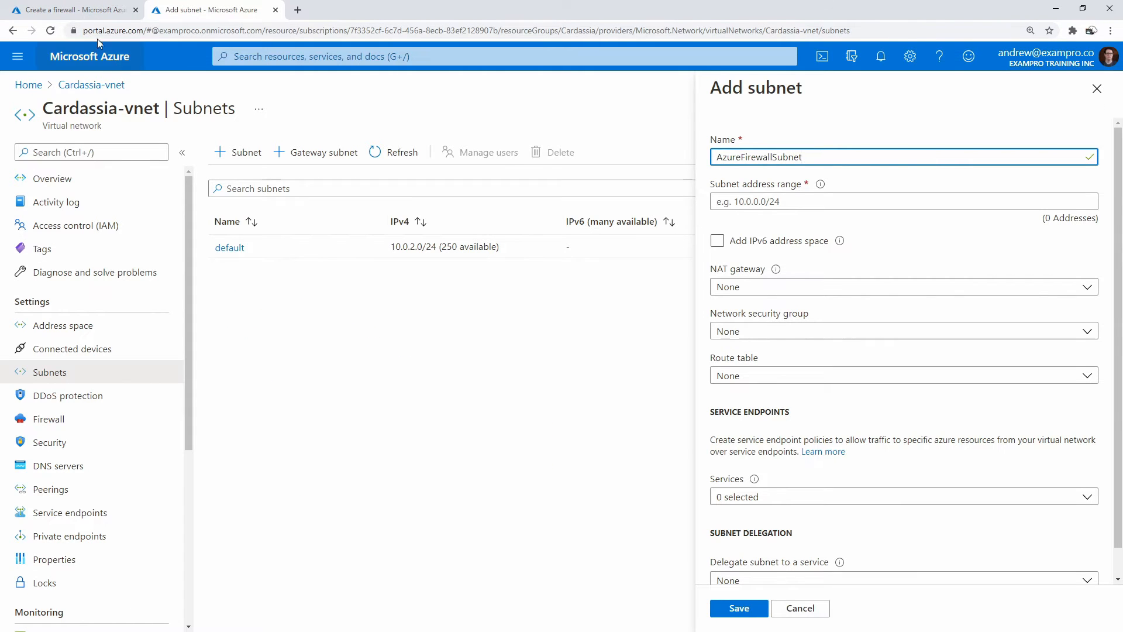
pyautogui.click(82, 12)
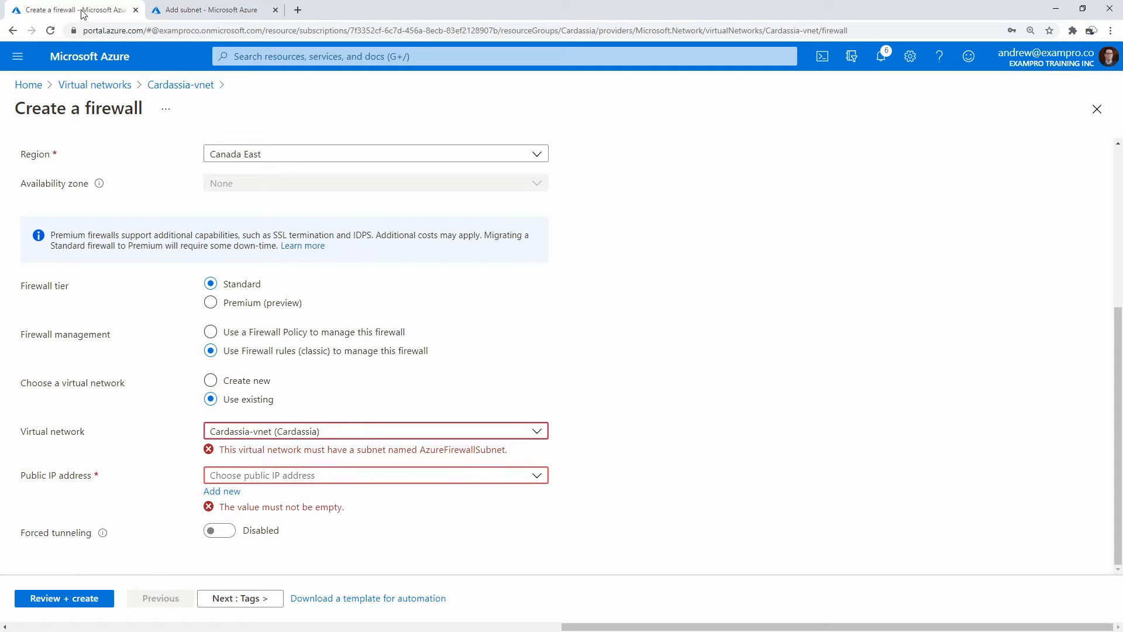
pyautogui.click(162, 13)
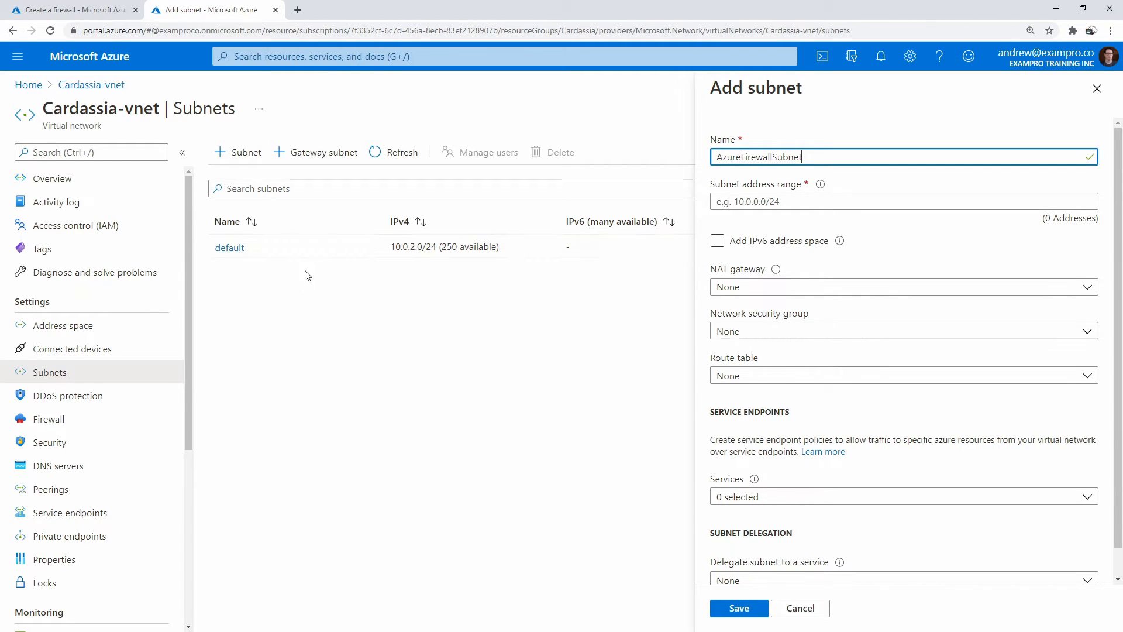
# - Try to give the new subnet the address range 10.0.3.0/24
pyautogui.click(813, 202)
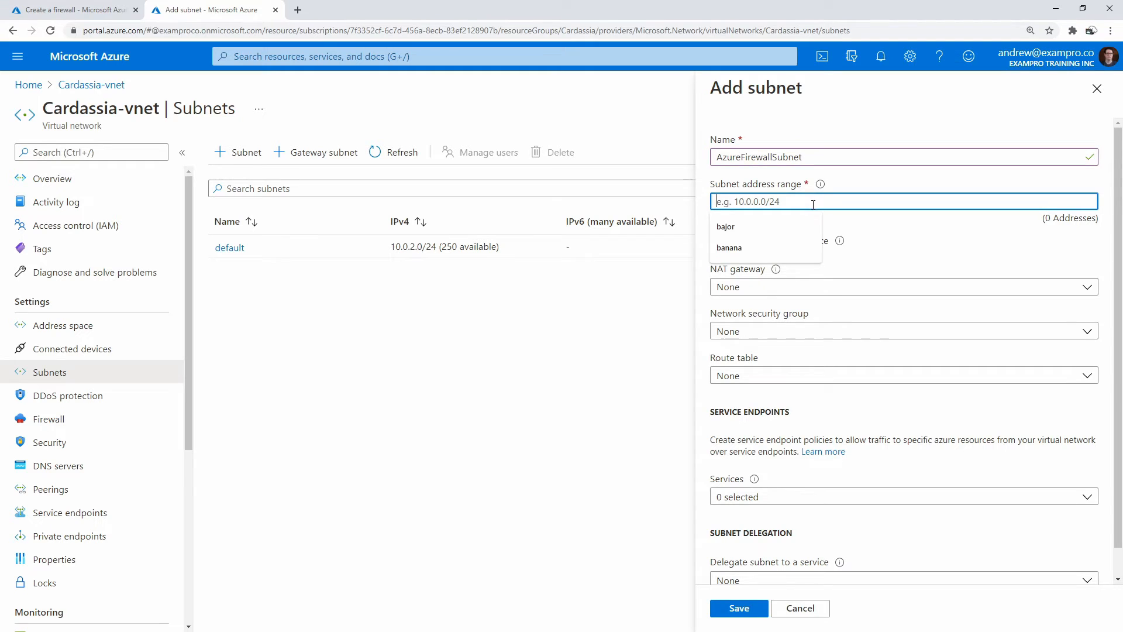
pyautogui.write('10.0.3.0/2')
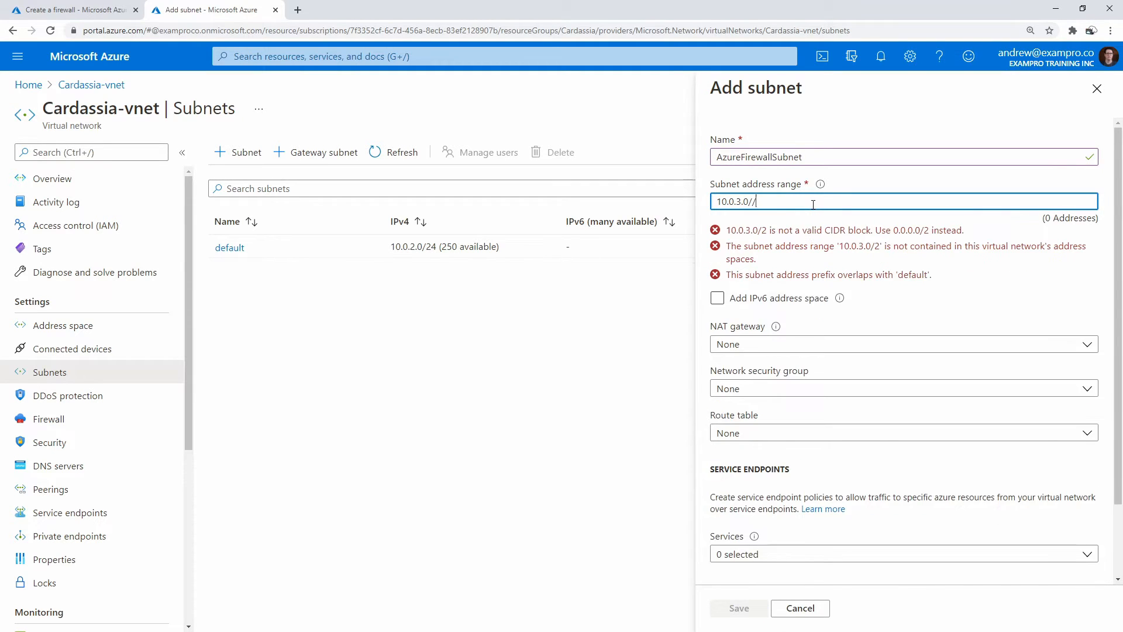
pyautogui.write('4')
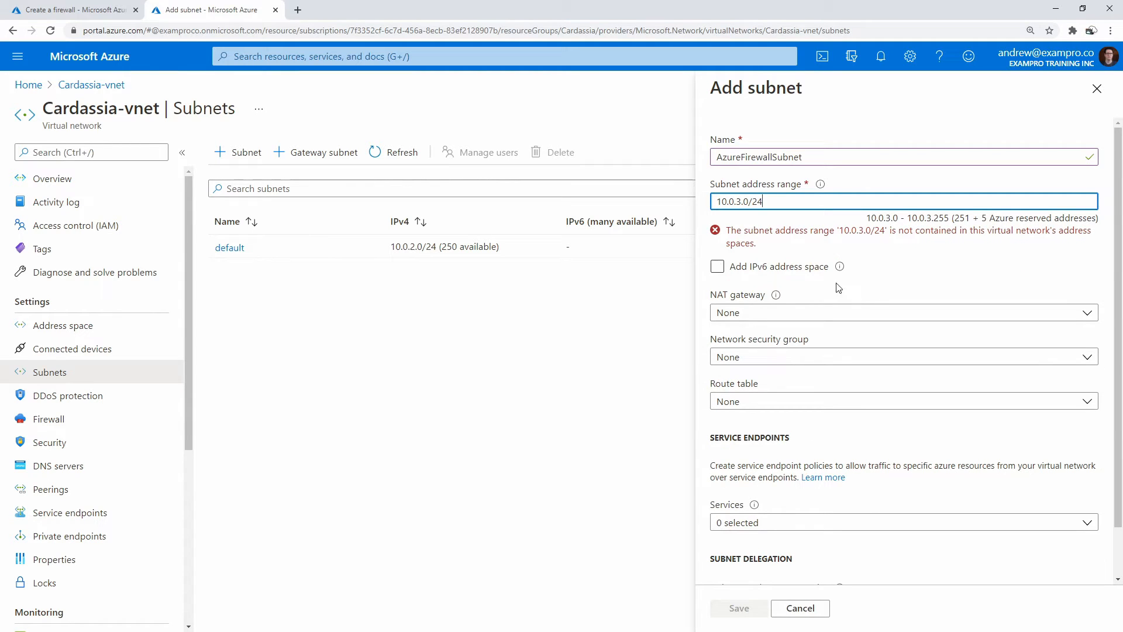
pyautogui.click(524, 357)
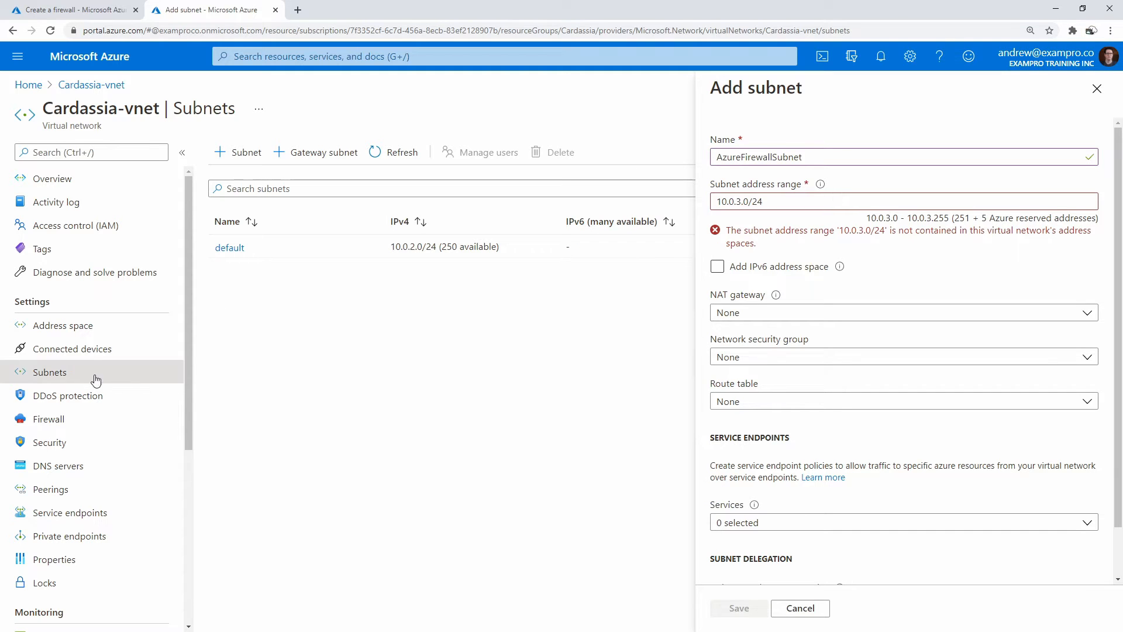
# - Discard the unsaved subnet, add the address range 10.0.3.0/24 to Cardassia-vnet's address space, and save it
pyautogui.click(107, 331)
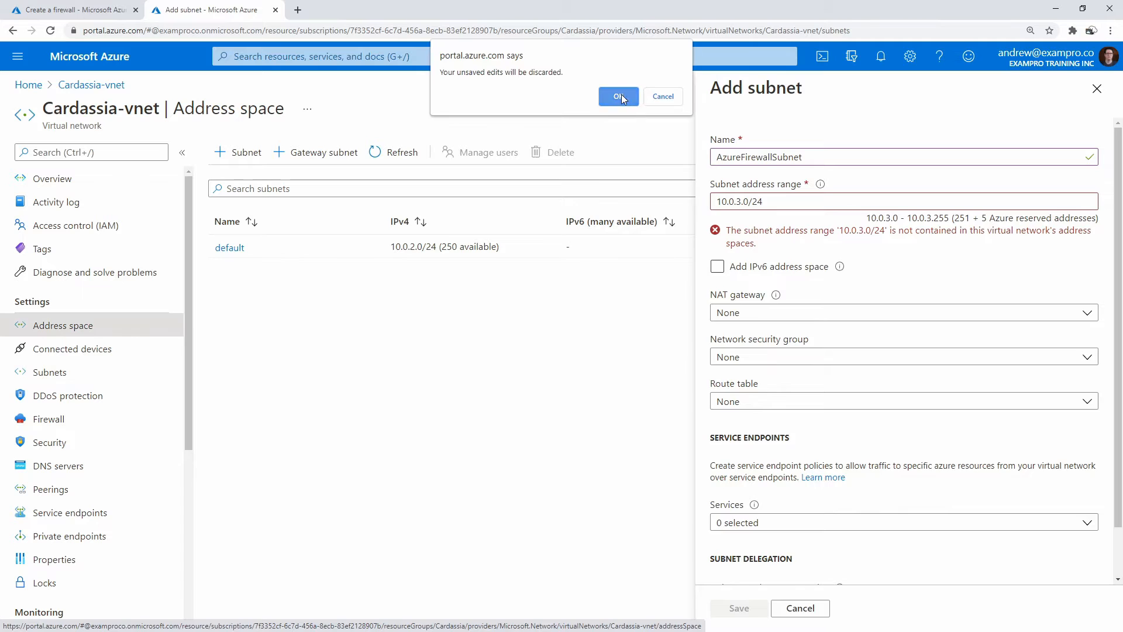
pyautogui.click(619, 97)
pyautogui.click(326, 240)
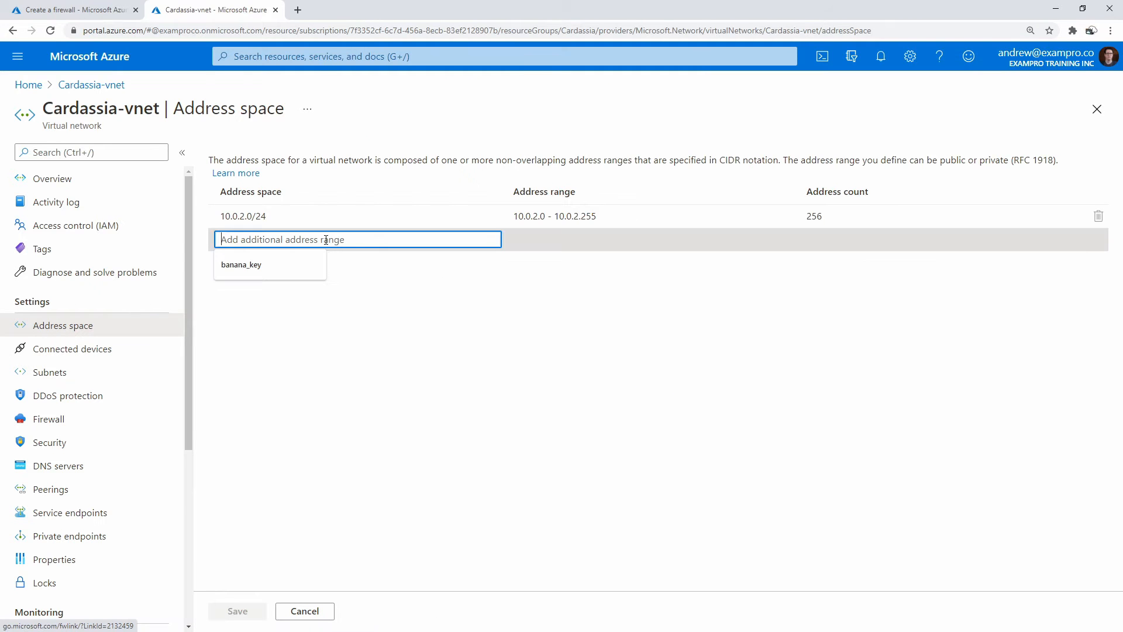
pyautogui.write('10.0')
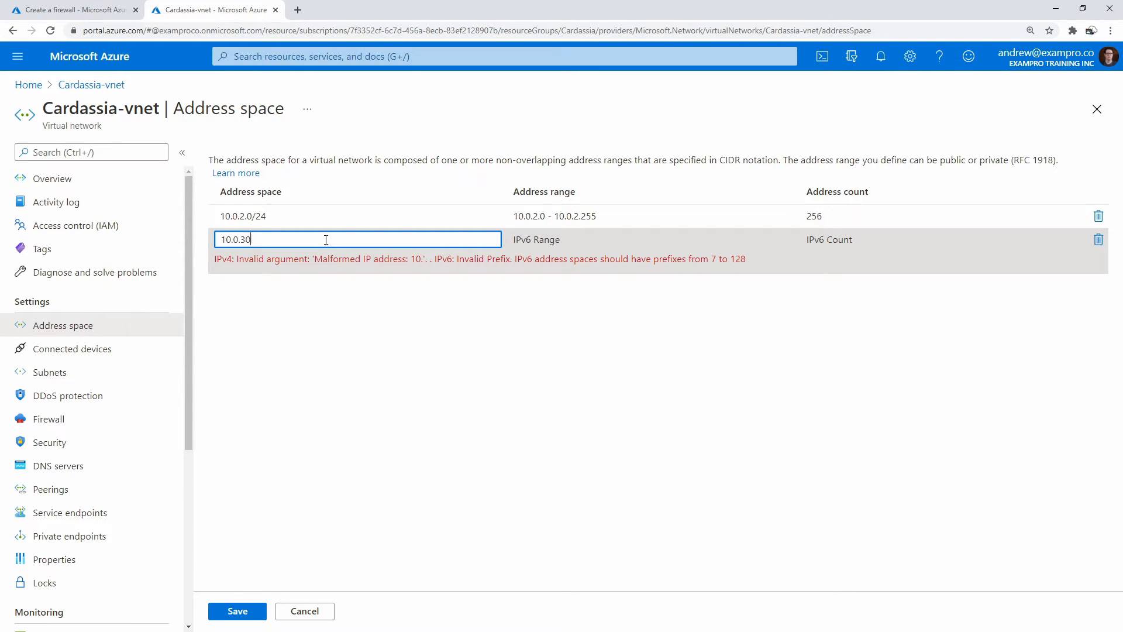
pyautogui.write('.3.0/24')
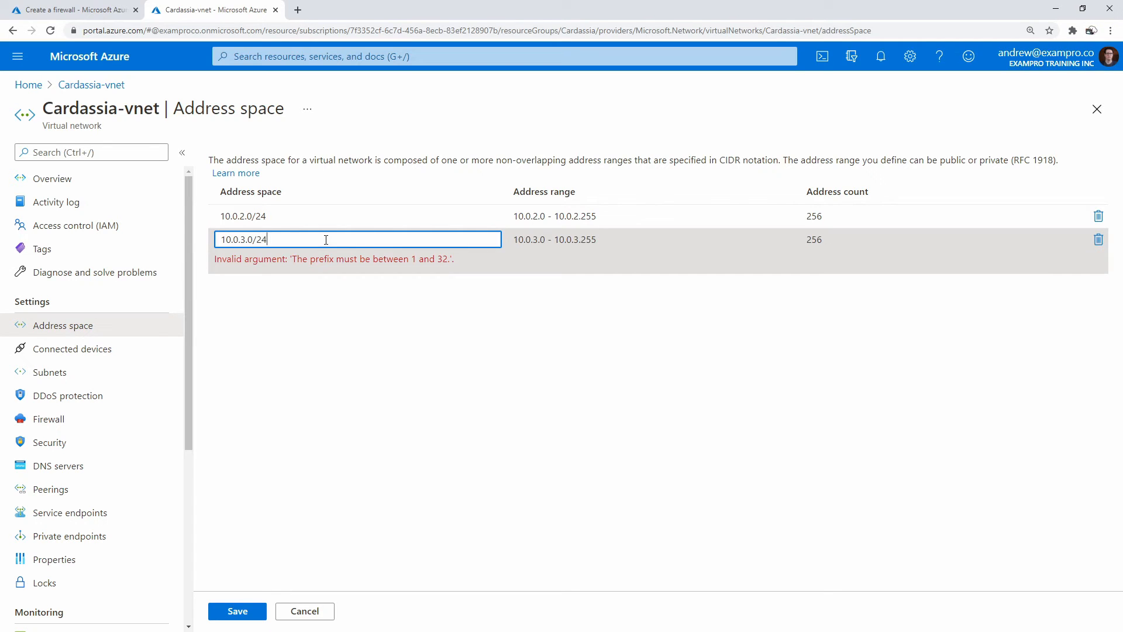
pyautogui.click(249, 611)
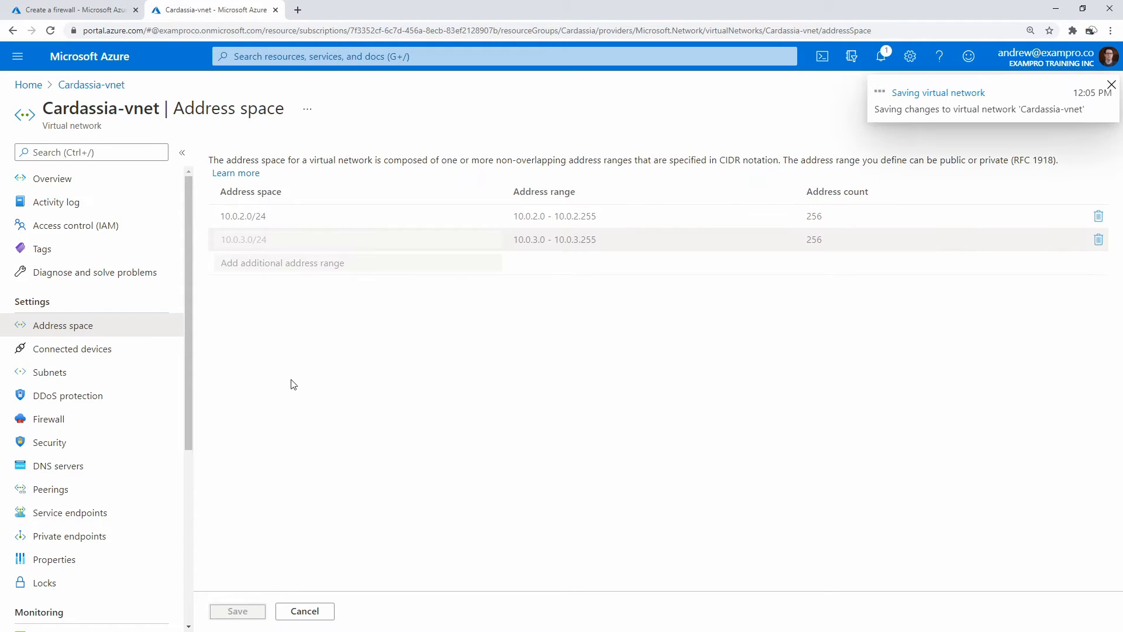
# - Add a subnet named AzureFirewallSubnet with address range 10.0.3.0/24 to Cardassia-vnet, checking the required name against the firewall form
pyautogui.click(98, 375)
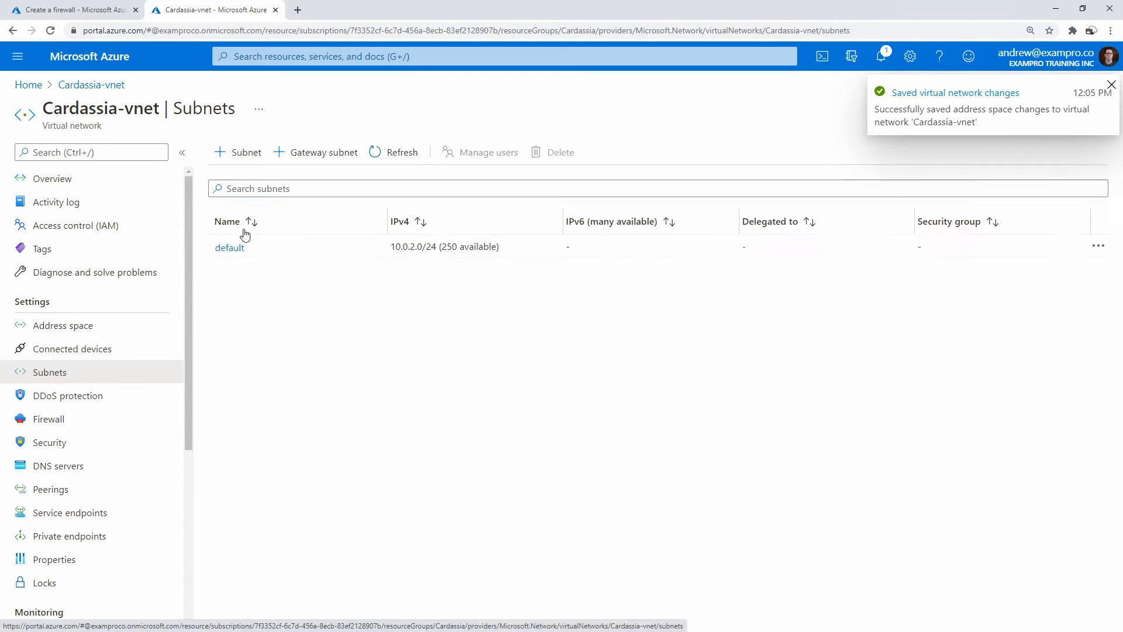
pyautogui.click(233, 154)
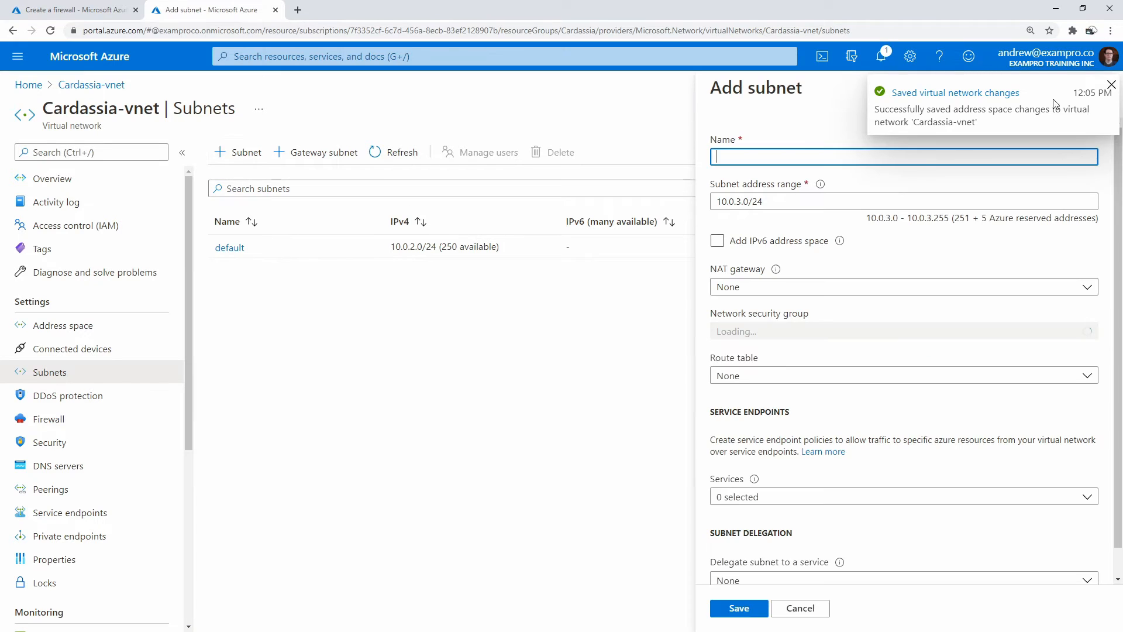
pyautogui.click(1112, 86)
pyautogui.click(114, 12)
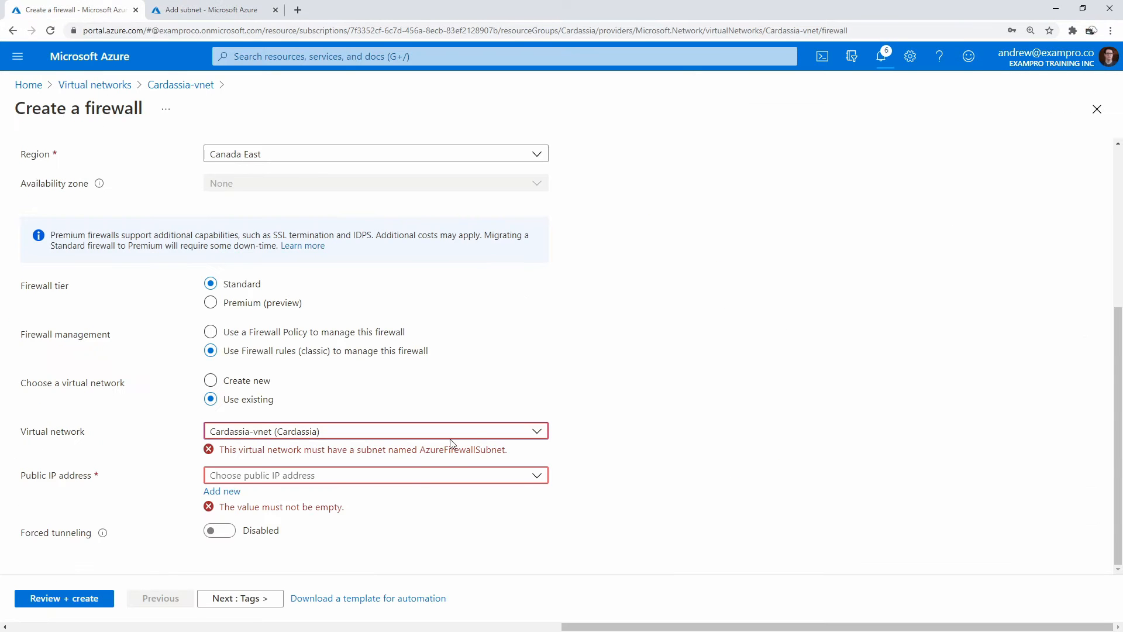
pyautogui.click(196, 11)
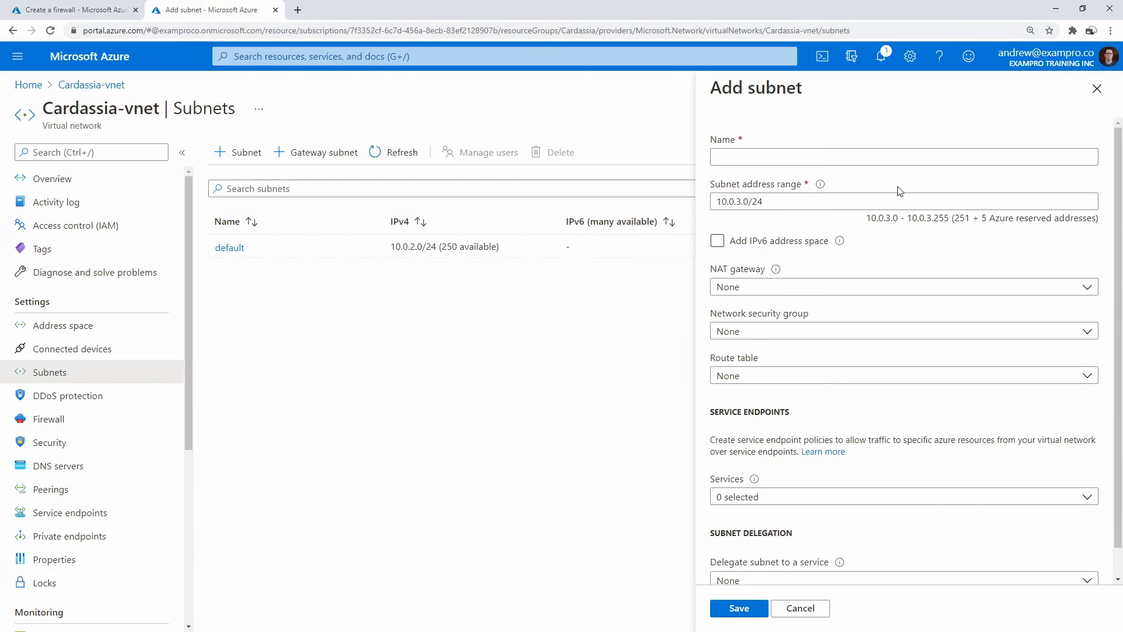
pyautogui.click(860, 156)
pyautogui.write('Azur')
pyautogui.write('eFirewall')
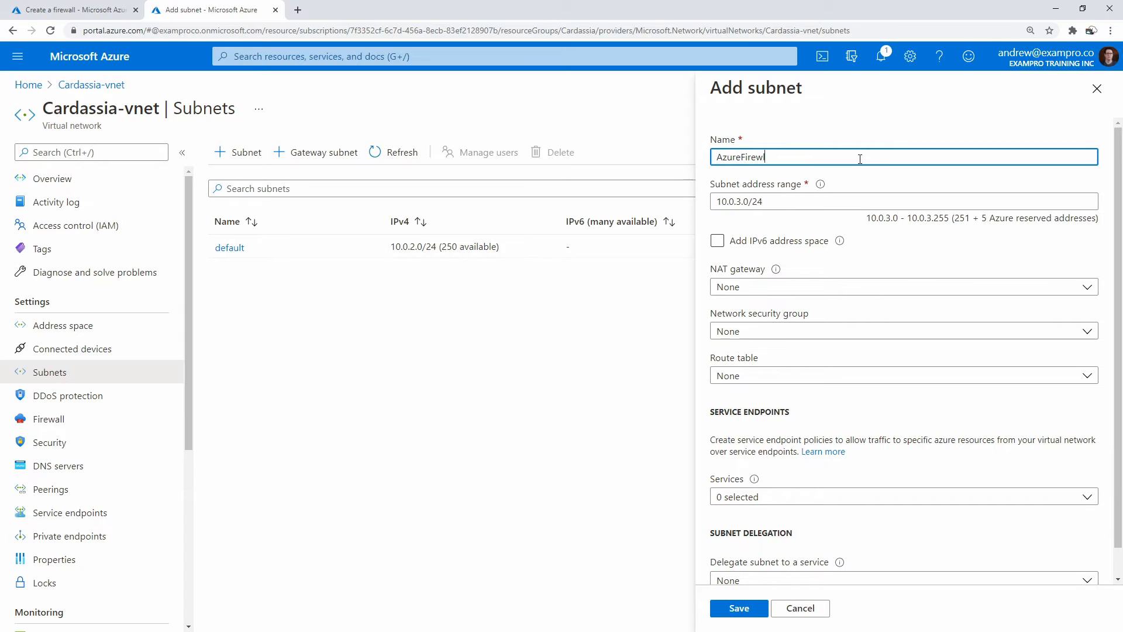
pyautogui.write('Subnet')
pyautogui.click(751, 202)
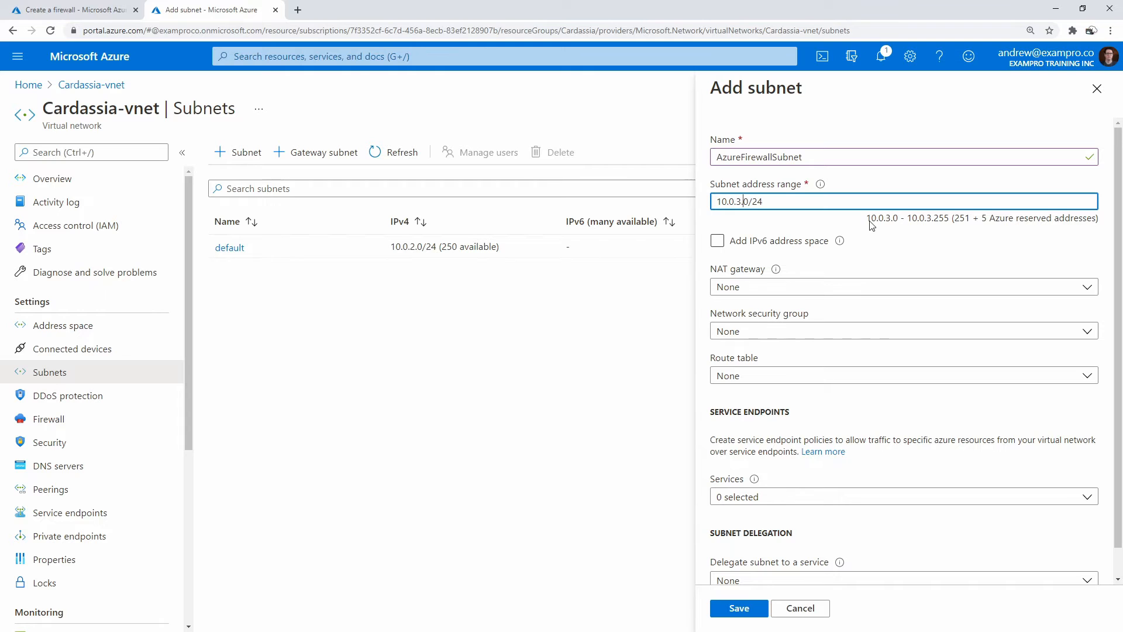
pyautogui.scroll(-1, 881, 316)
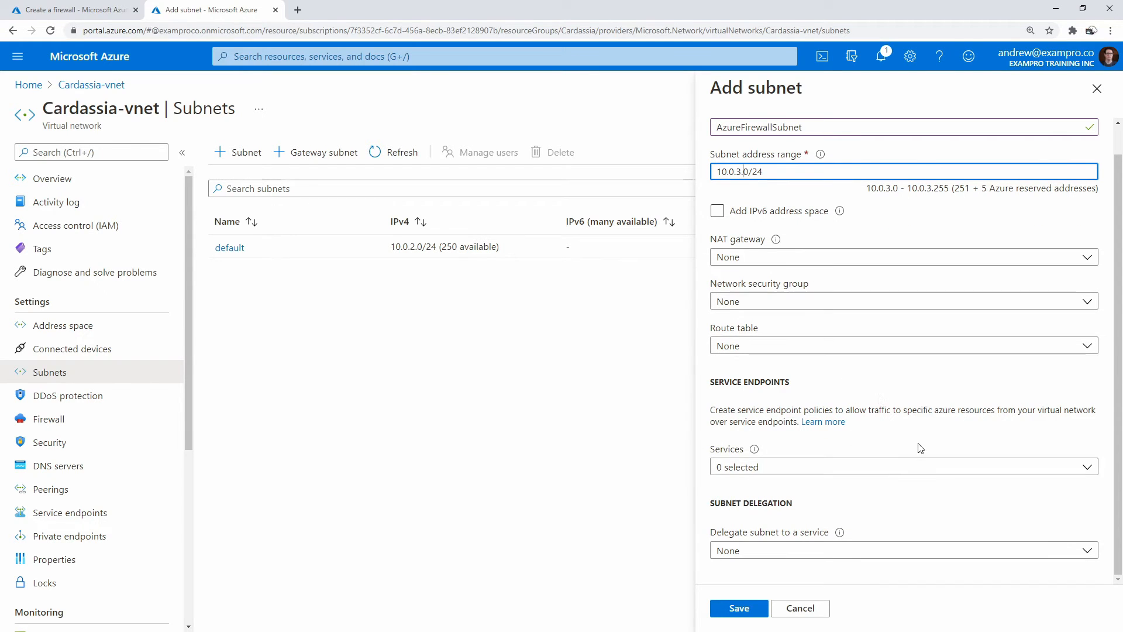
pyautogui.click(739, 608)
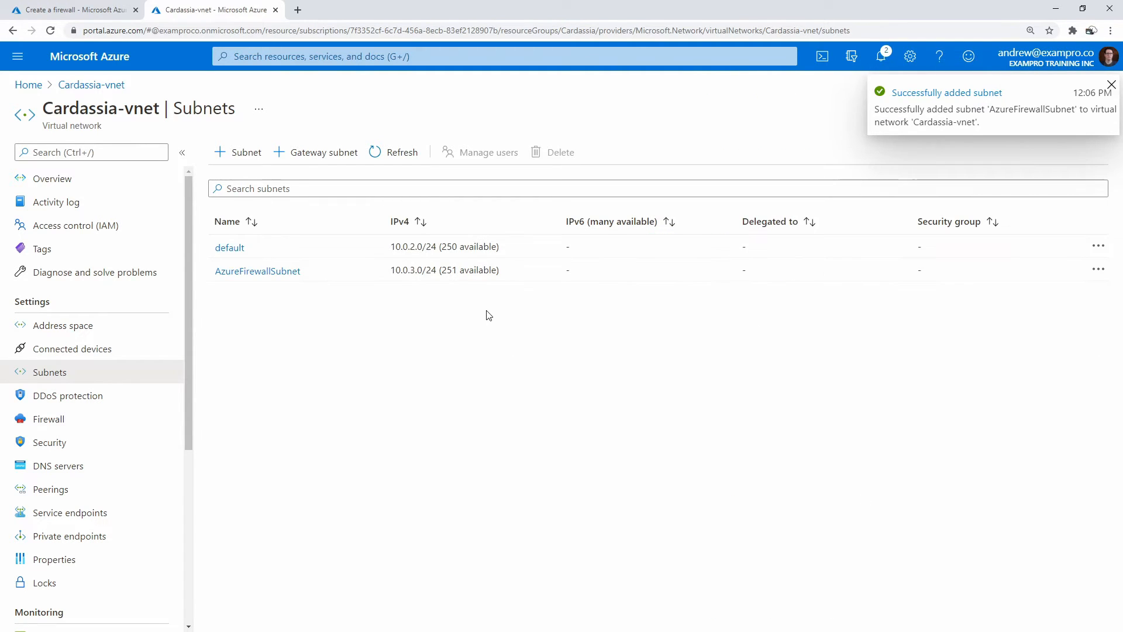
# - Return to the firewall form and try to use cardassia-prime-ip as its public IP address, reselecting Cardassia-vnet as the virtual network
pyautogui.click(103, 18)
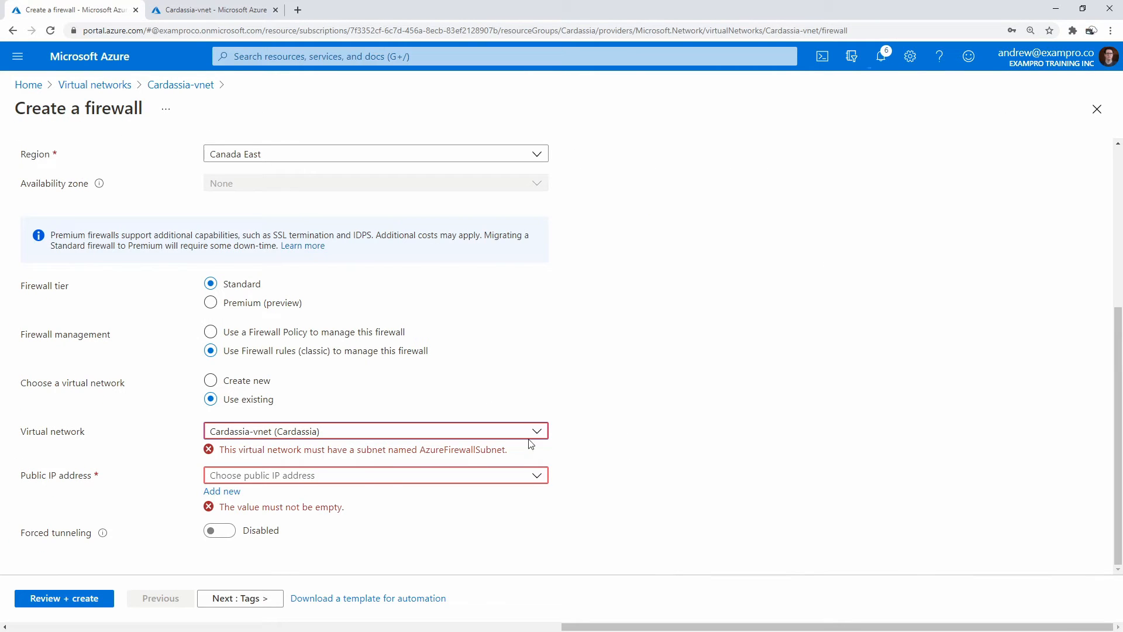
pyautogui.click(364, 476)
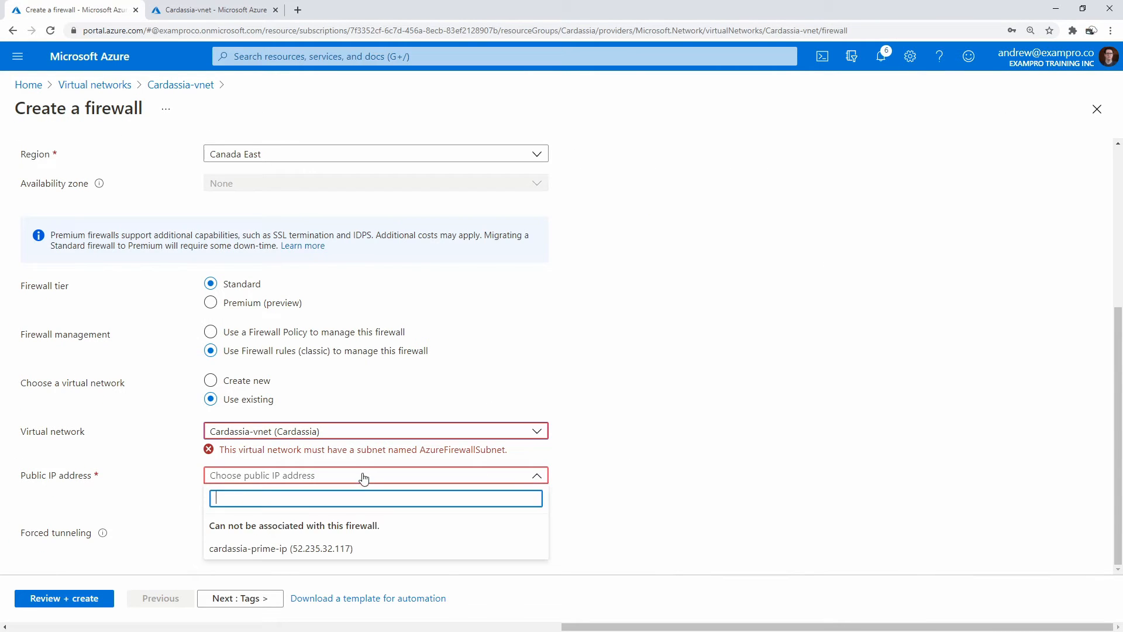
pyautogui.click(354, 550)
pyautogui.click(483, 476)
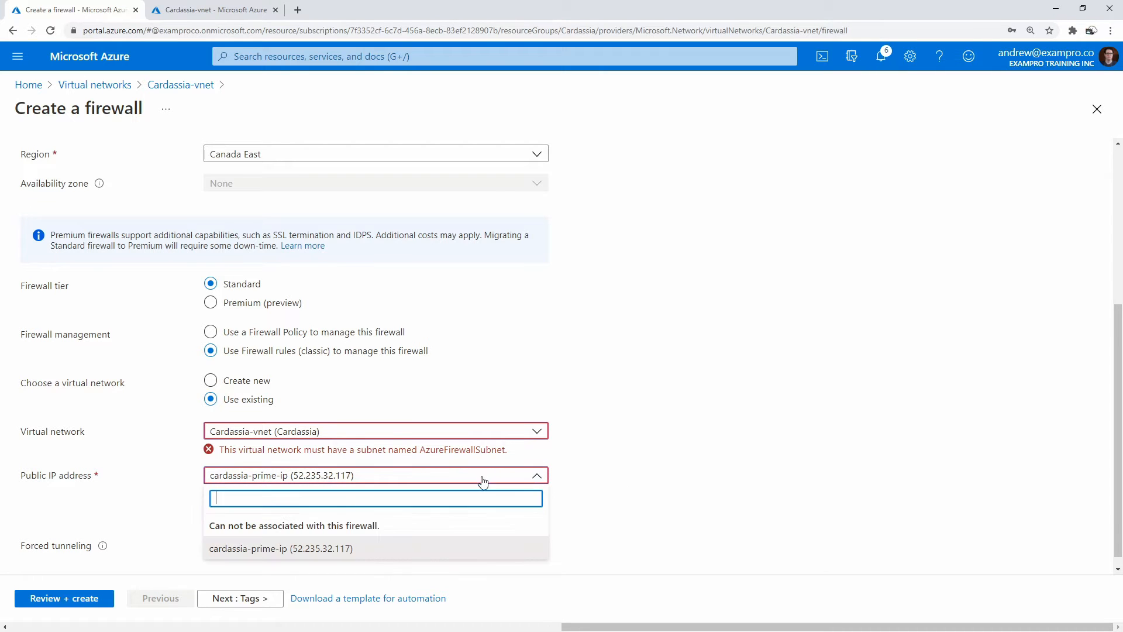
pyautogui.click(610, 462)
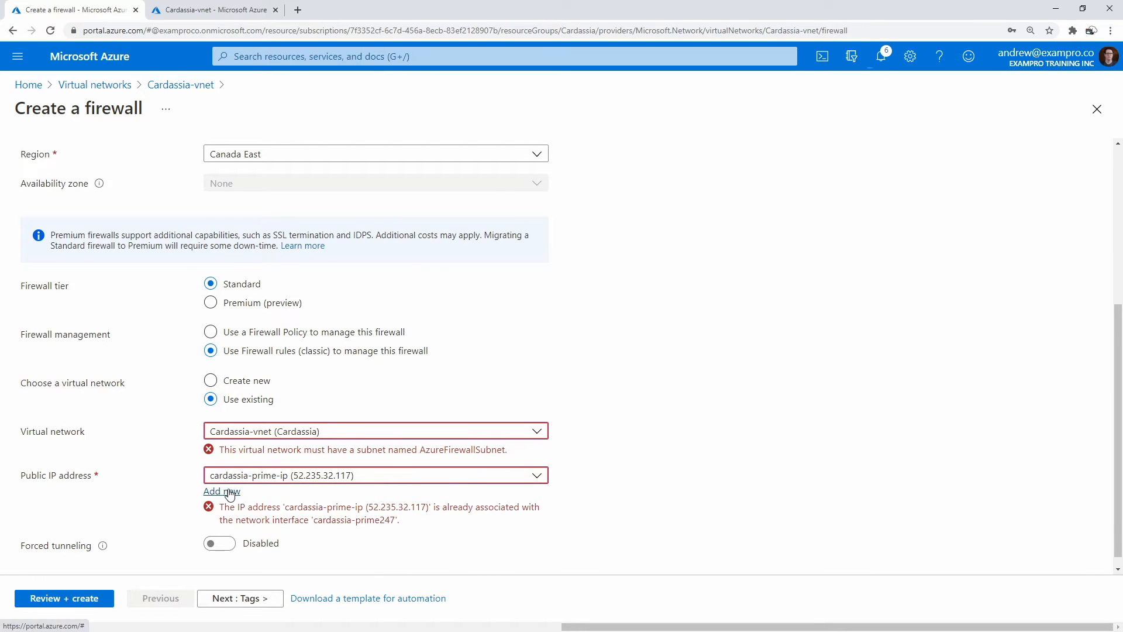
pyautogui.click(310, 431)
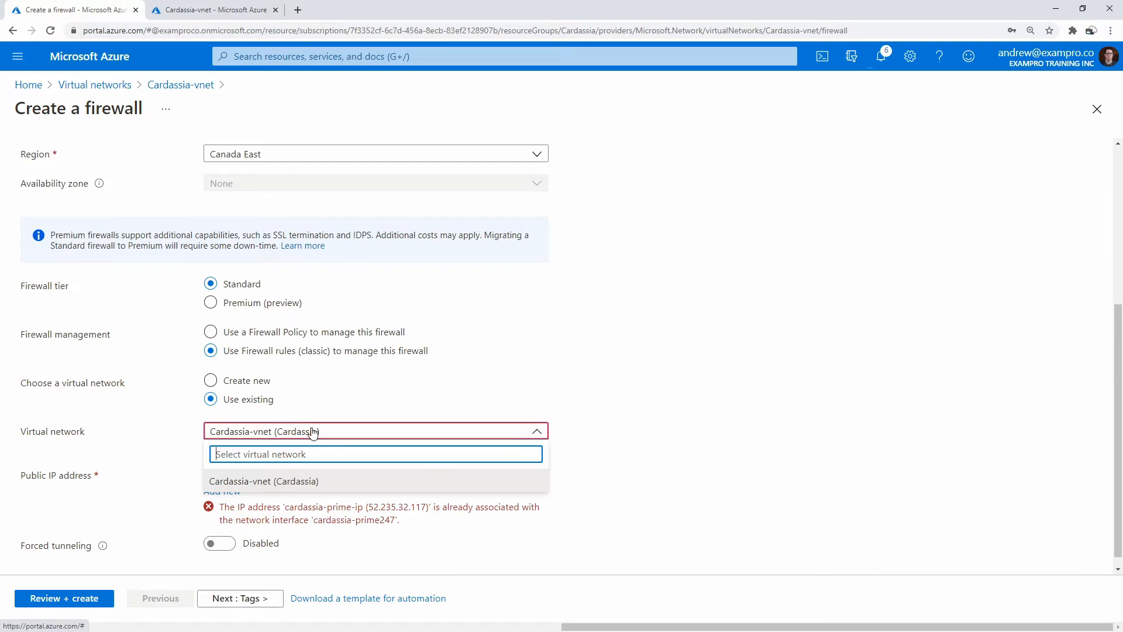
pyautogui.click(302, 477)
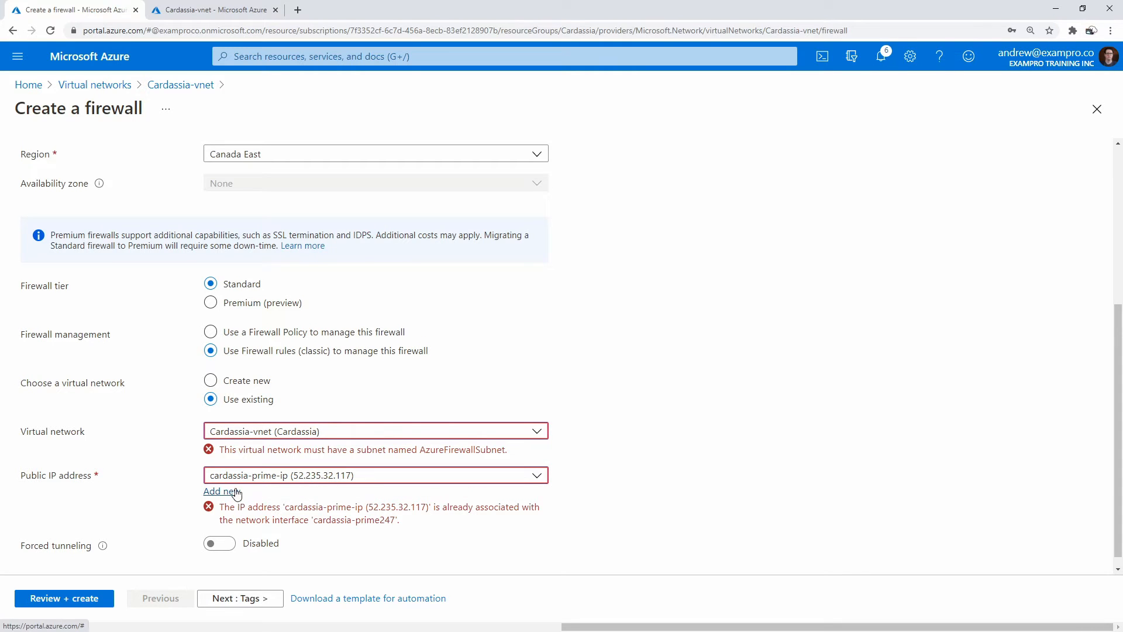
# - Discard the firewall form and start a new firewall from Cardassia-vnet named Space-Defense
pyautogui.click(180, 85)
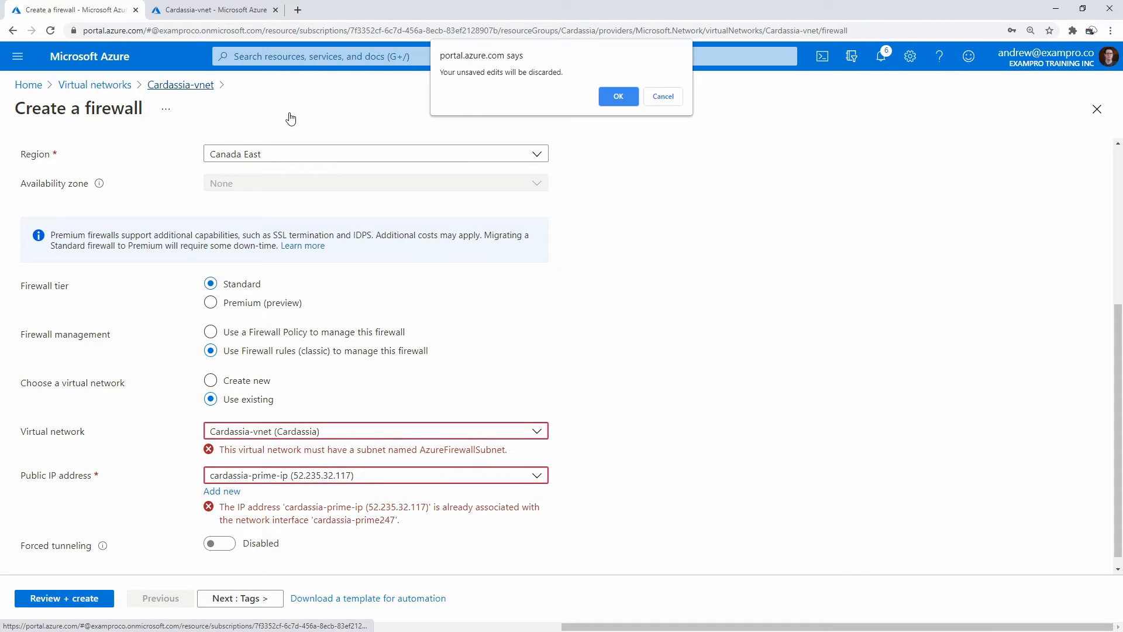
pyautogui.click(613, 95)
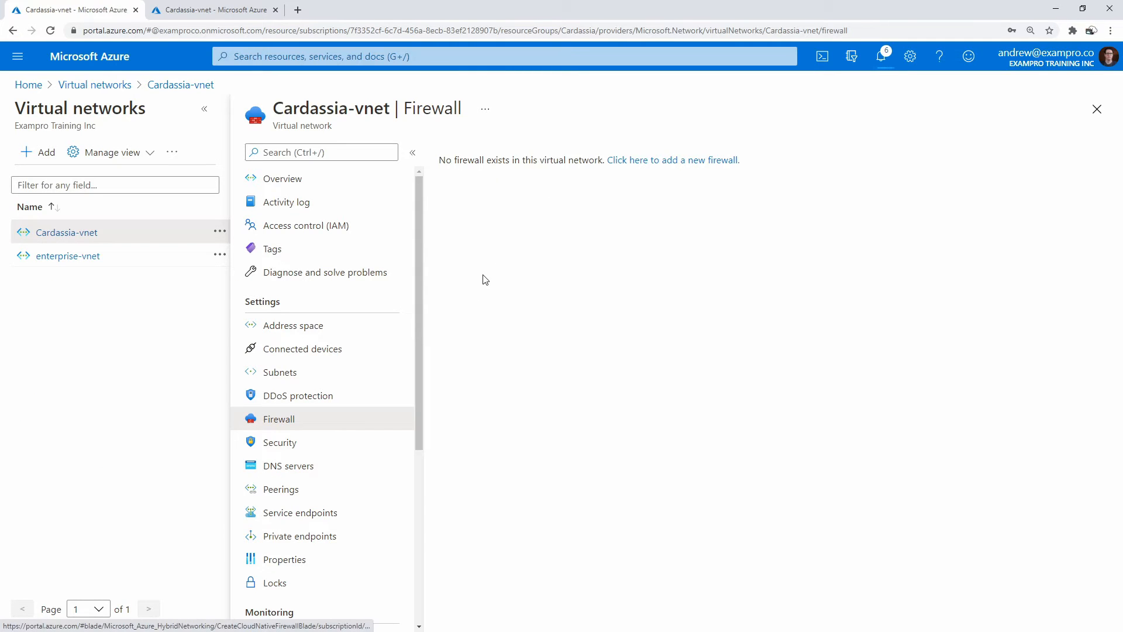
pyautogui.click(651, 161)
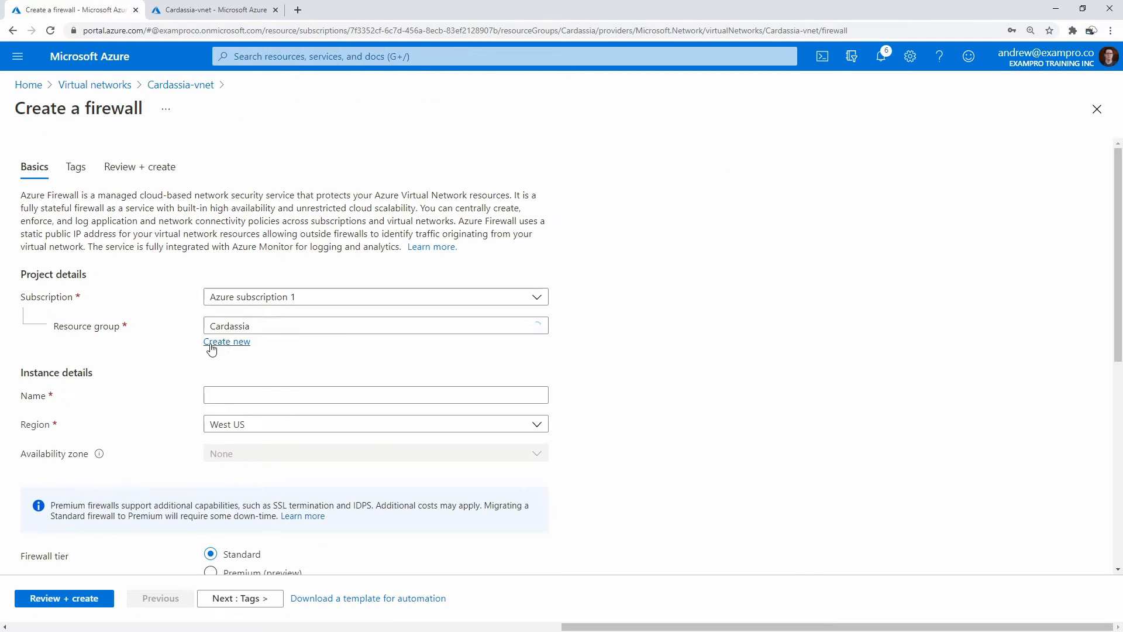
pyautogui.click(263, 397)
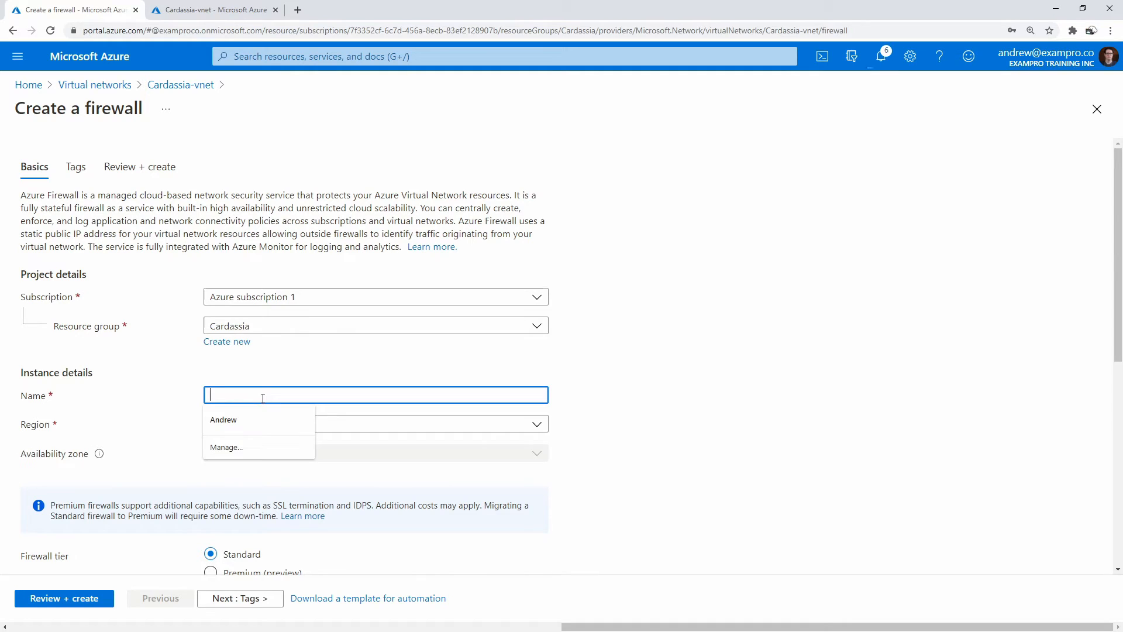
pyautogui.write('Space-Defense')
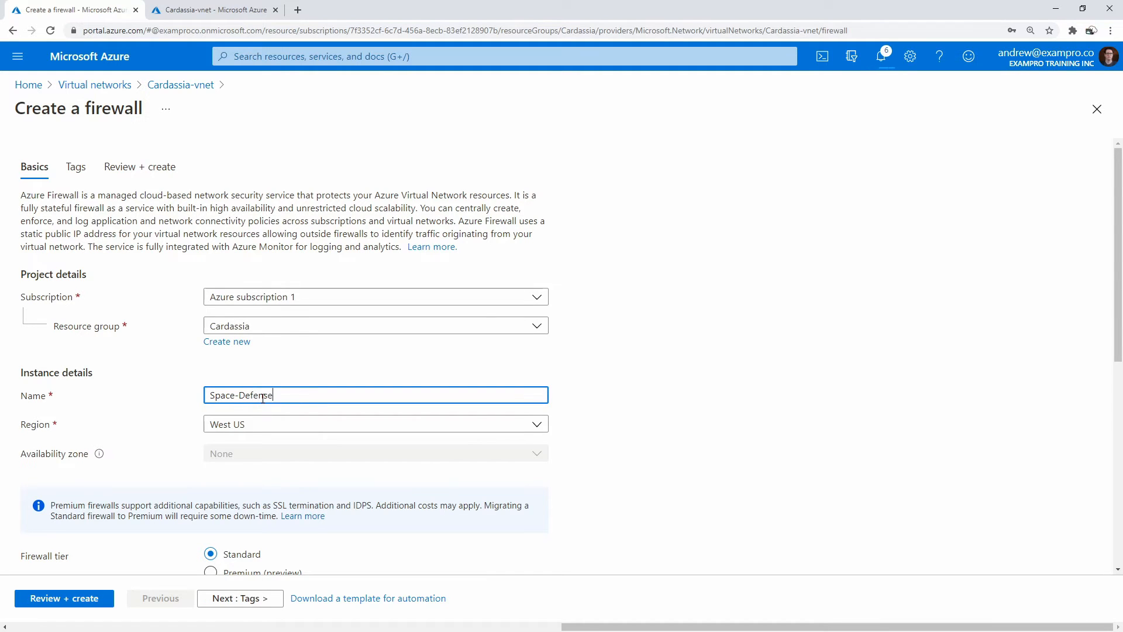
# - Set the firewall to be managed with Firewall rules (classic) and to use an existing virtual network
pyautogui.scroll(-4, 626, 357)
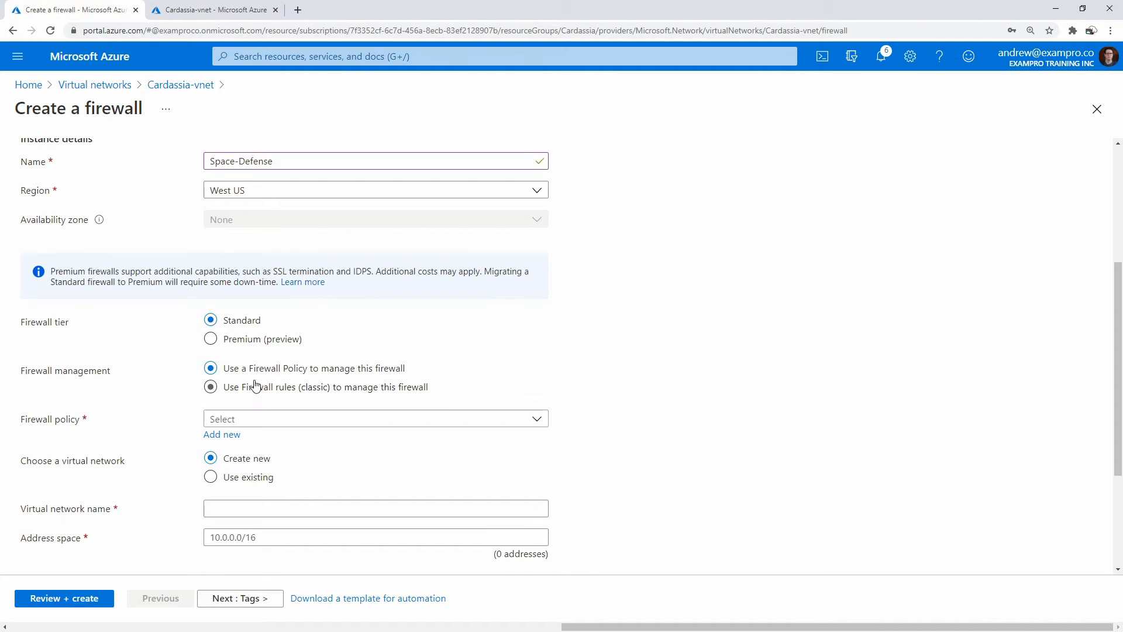
pyautogui.click(218, 387)
pyautogui.scroll(-3, 614, 362)
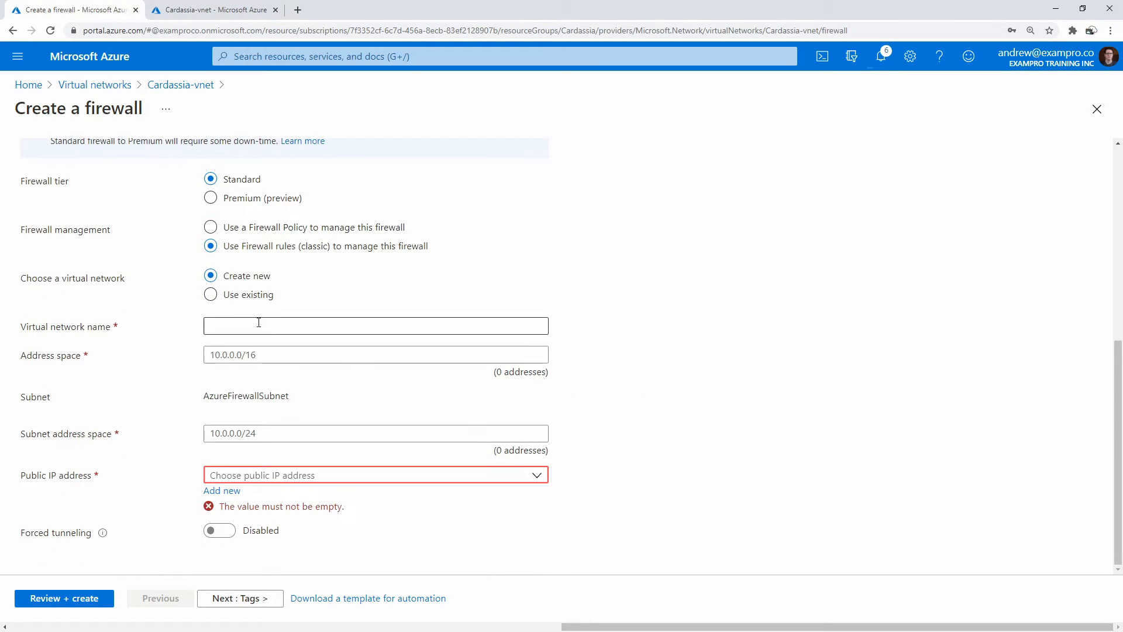
pyautogui.click(211, 294)
# - Try to choose an existing virtual network for the Space-Defense firewall
pyautogui.click(315, 451)
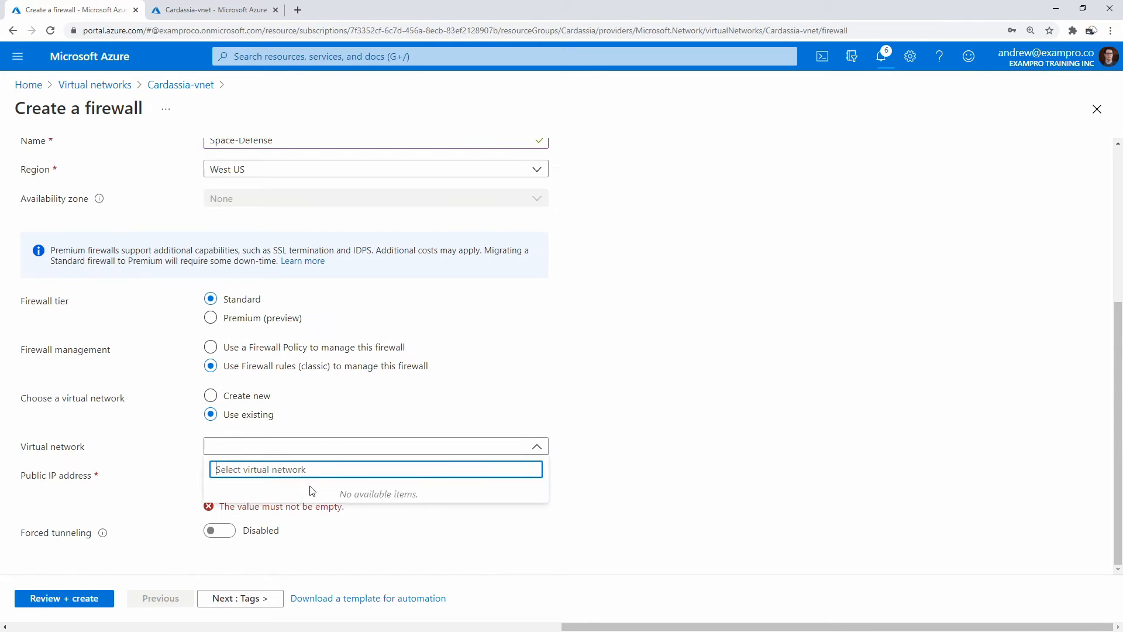
pyautogui.click(489, 446)
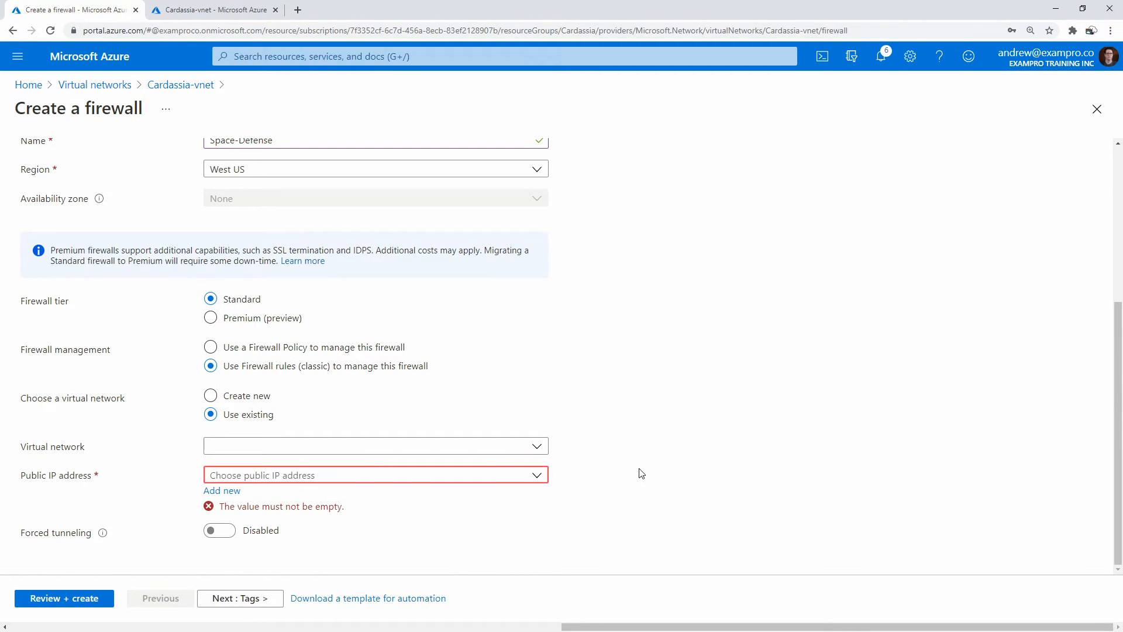
pyautogui.click(419, 446)
pyautogui.click(419, 477)
pyautogui.click(543, 424)
# - Set the firewall's region to Canada East
pyautogui.scroll(3, 612, 502)
pyautogui.scroll(2, 606, 502)
pyautogui.scroll(-4, 595, 507)
pyautogui.scroll(4, 589, 508)
pyautogui.click(280, 405)
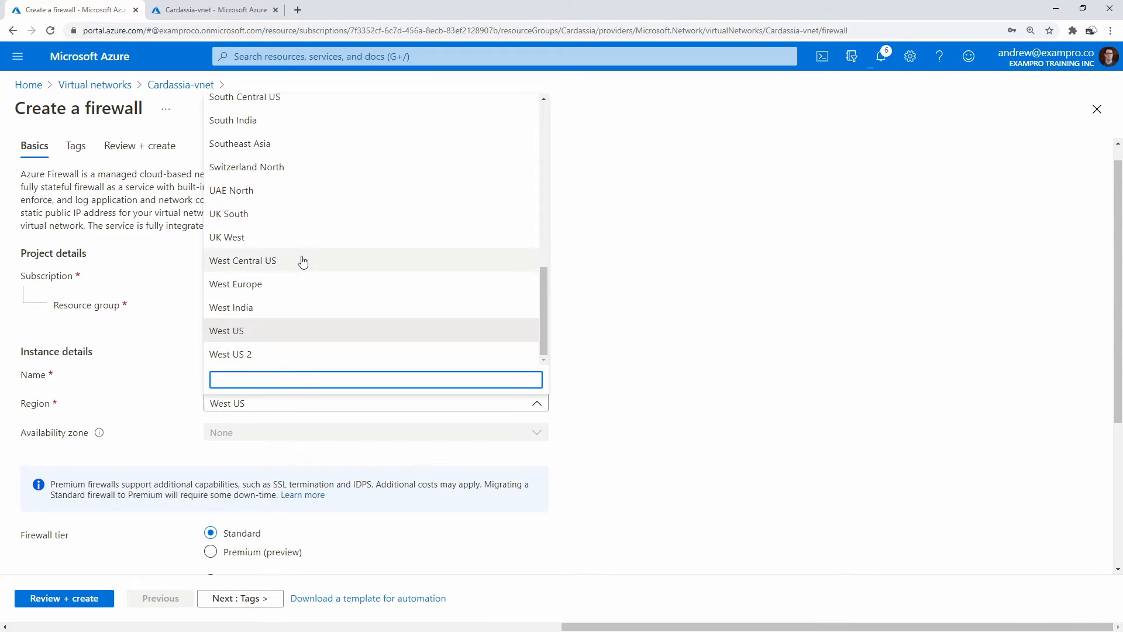
pyautogui.write('canada')
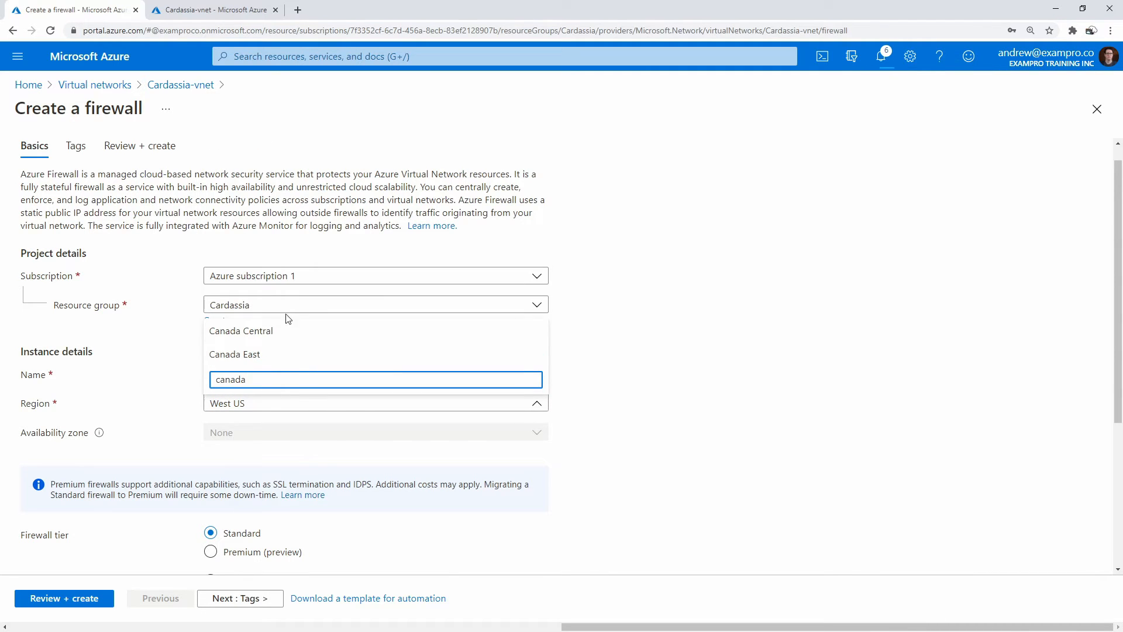
pyautogui.click(294, 353)
# - Select Cardassia-vnet (Cardassia) as the firewall's existing virtual network
pyautogui.scroll(-4, 679, 353)
pyautogui.click(357, 448)
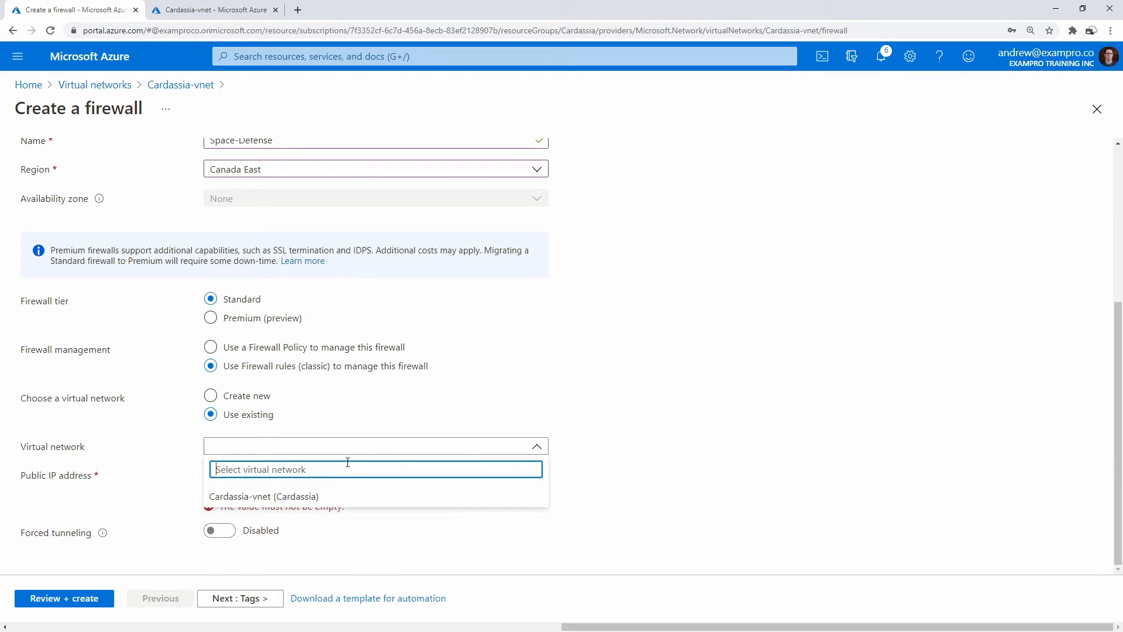
pyautogui.click(345, 497)
# - Add a new public IP address named FirewallIp for the firewall
pyautogui.click(431, 482)
pyautogui.click(531, 477)
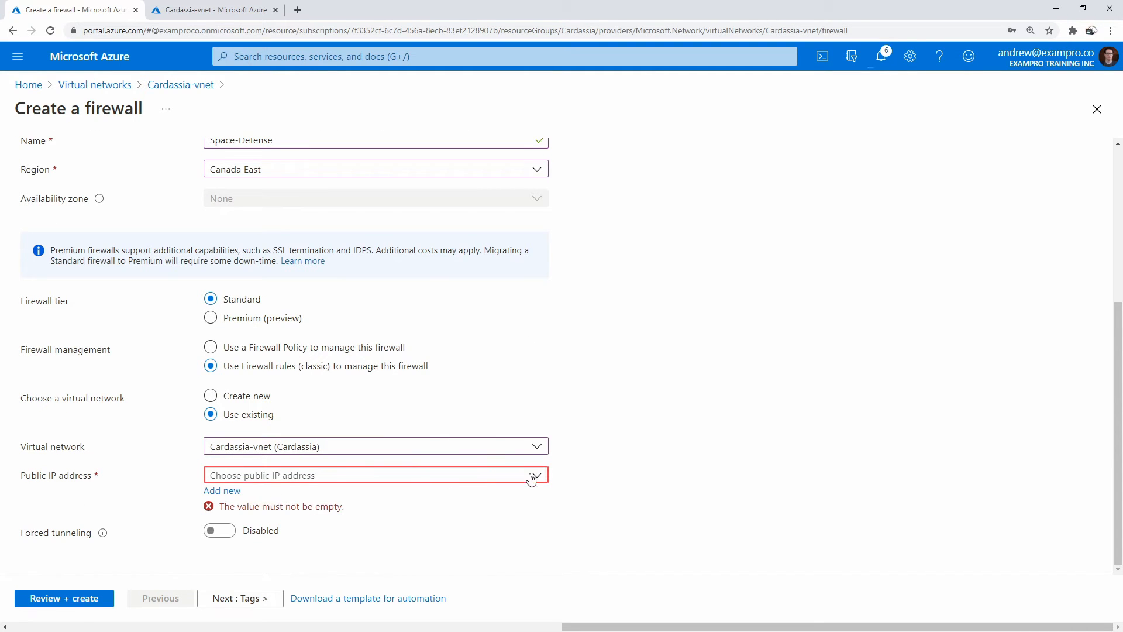
pyautogui.click(222, 490)
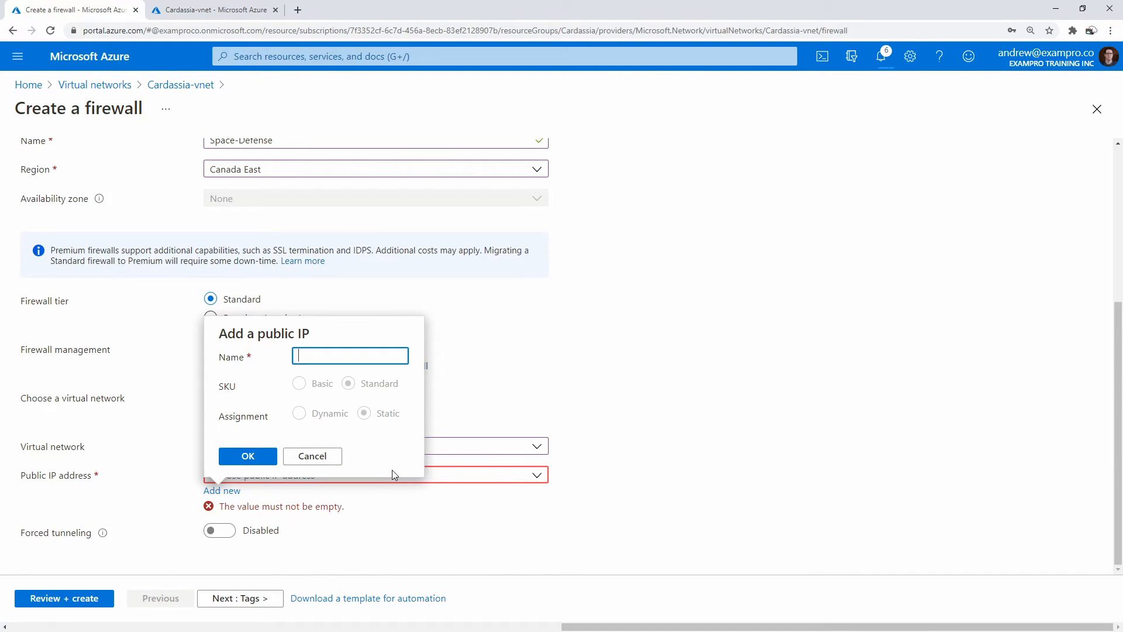
pyautogui.write('Firewallip')
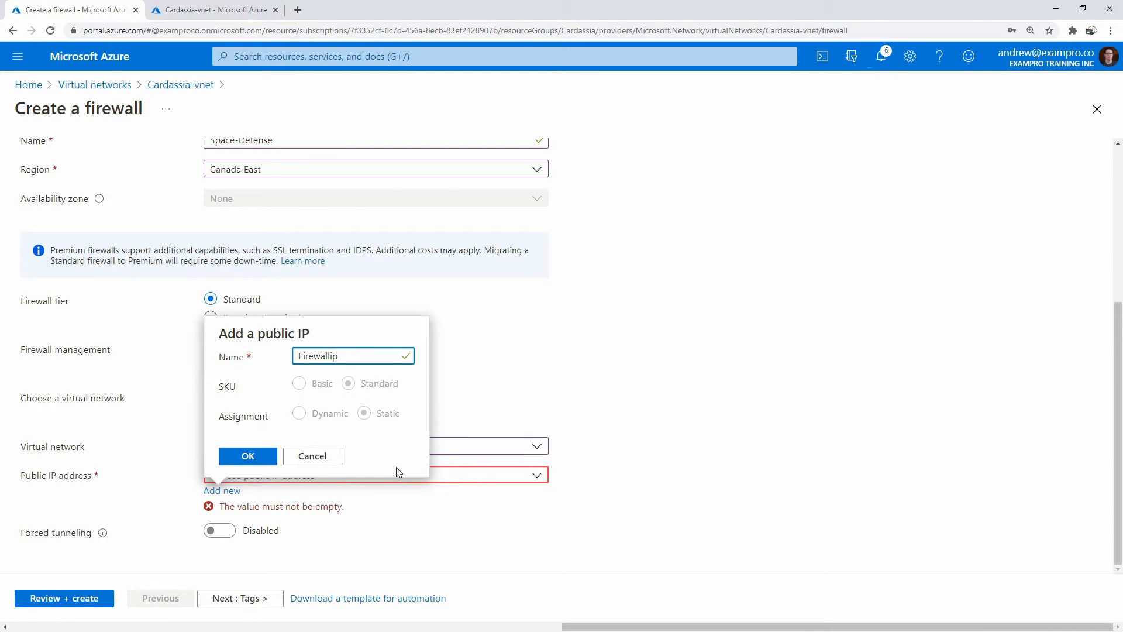
pyautogui.hotkey('ctrl', 'a')
pyautogui.write('FirewallIp')
pyautogui.click(250, 456)
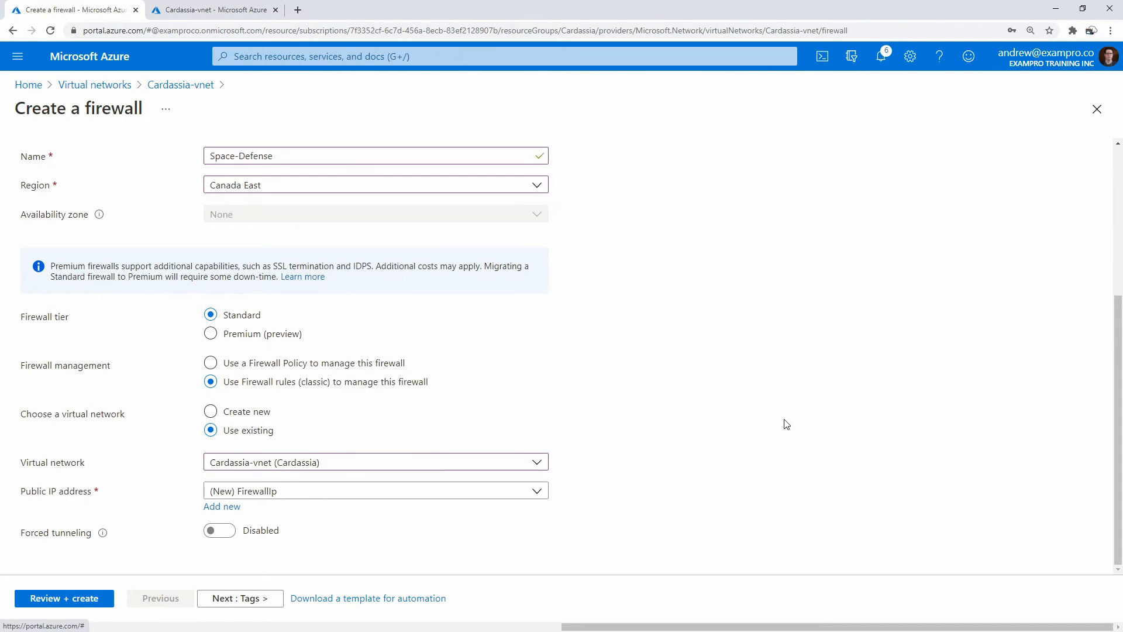
# - Review the Space-Defense firewall configuration, including the forced tunneling description, and deploy the firewall
pyautogui.moveTo(105, 535)
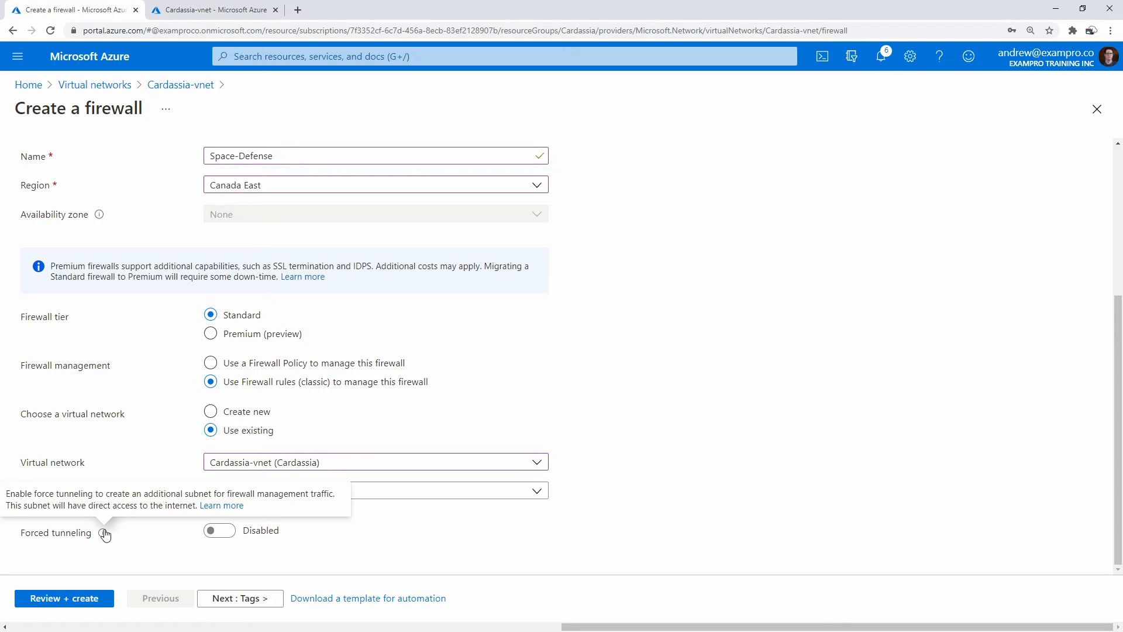
pyautogui.click(79, 597)
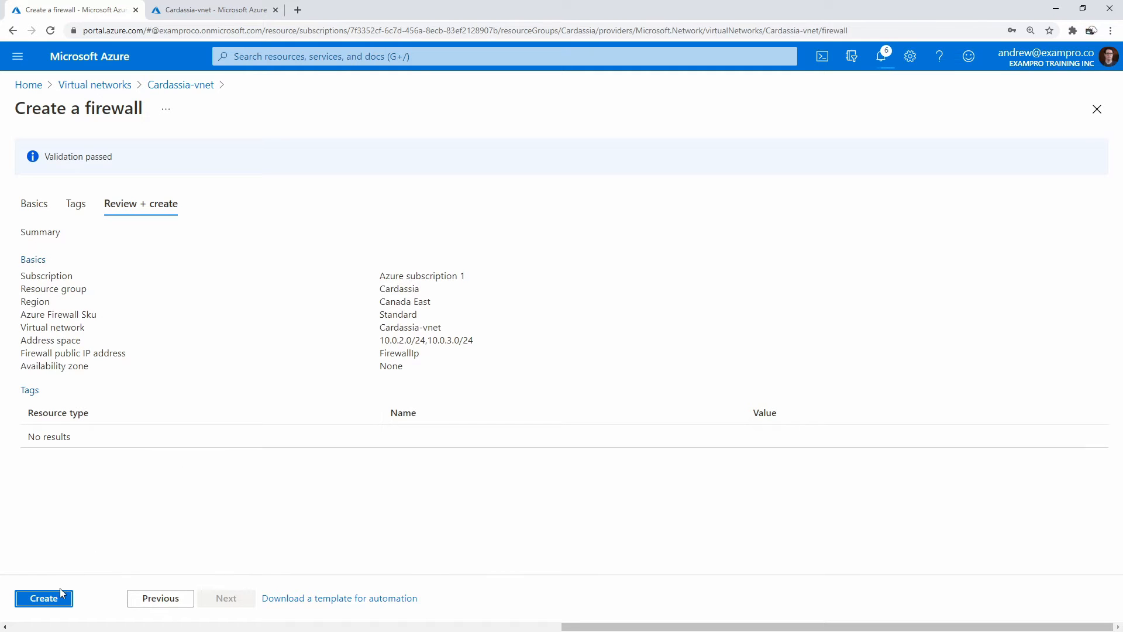
pyautogui.click(60, 596)
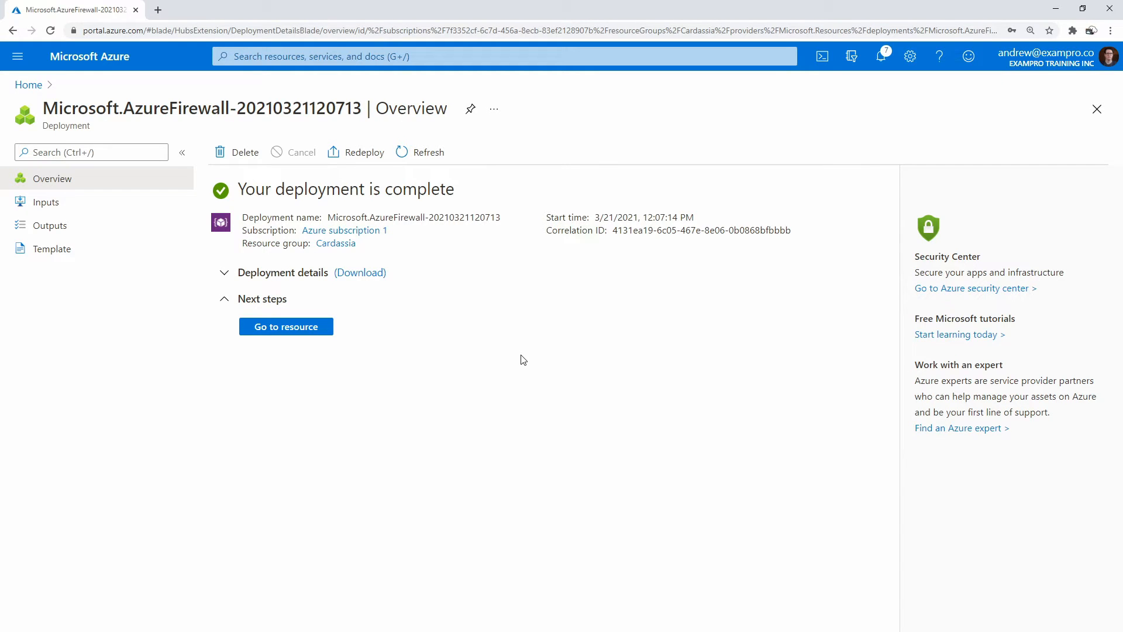
# - Open the Cardassia resource group and, from it, the Cardassia-vnet virtual network in its own browser tab
pyautogui.rightClick(337, 245)
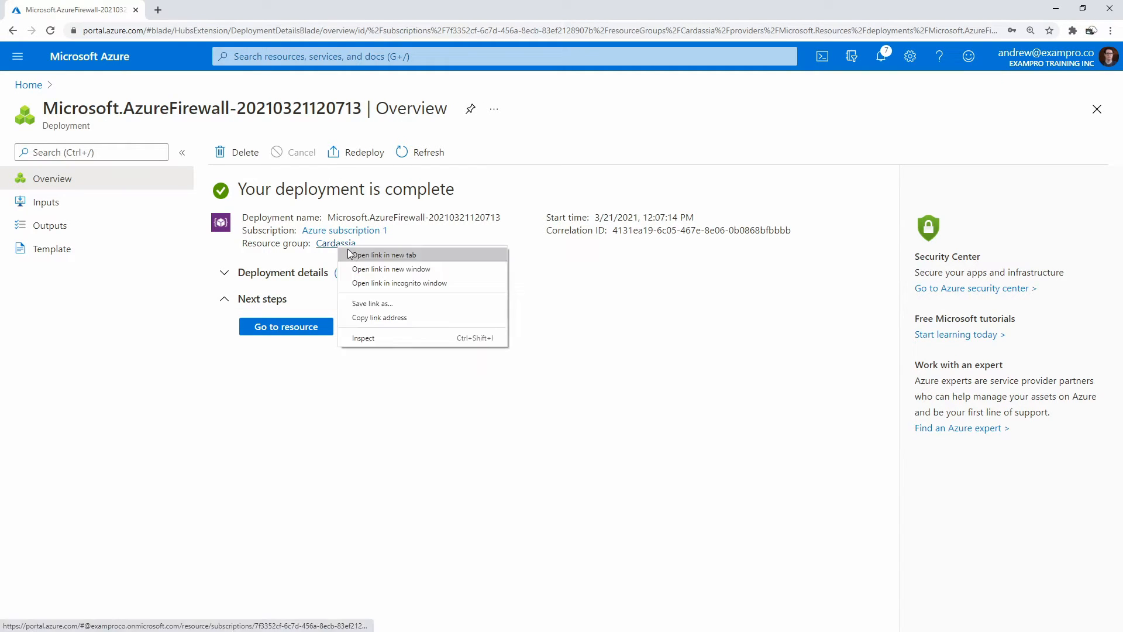
pyautogui.click(358, 252)
pyautogui.click(231, 9)
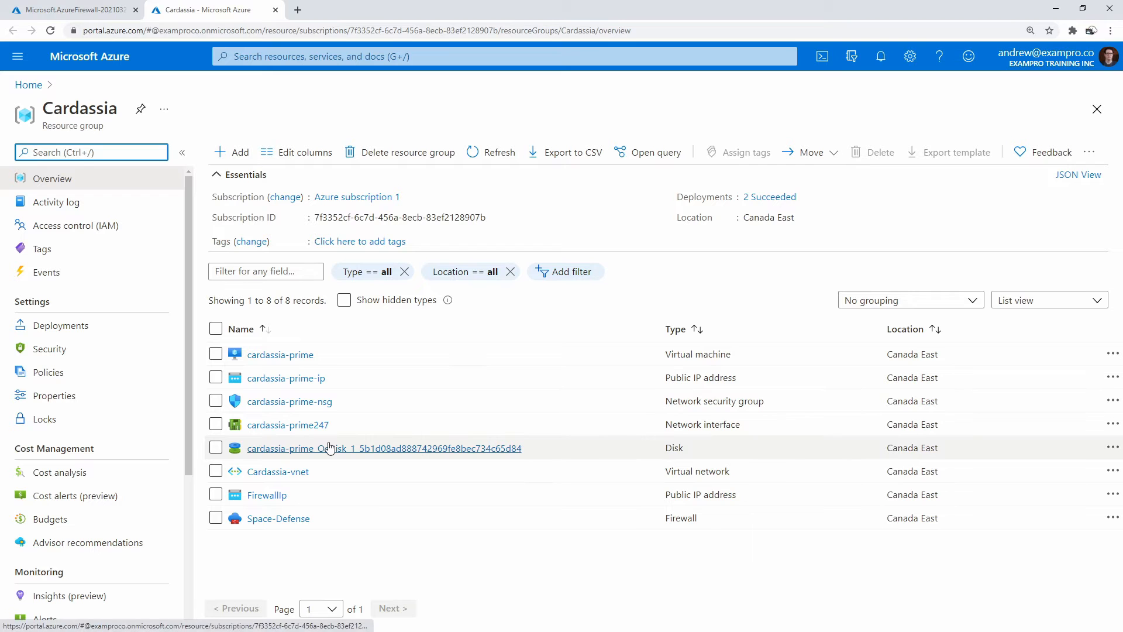
pyautogui.rightClick(304, 472)
pyautogui.click(347, 476)
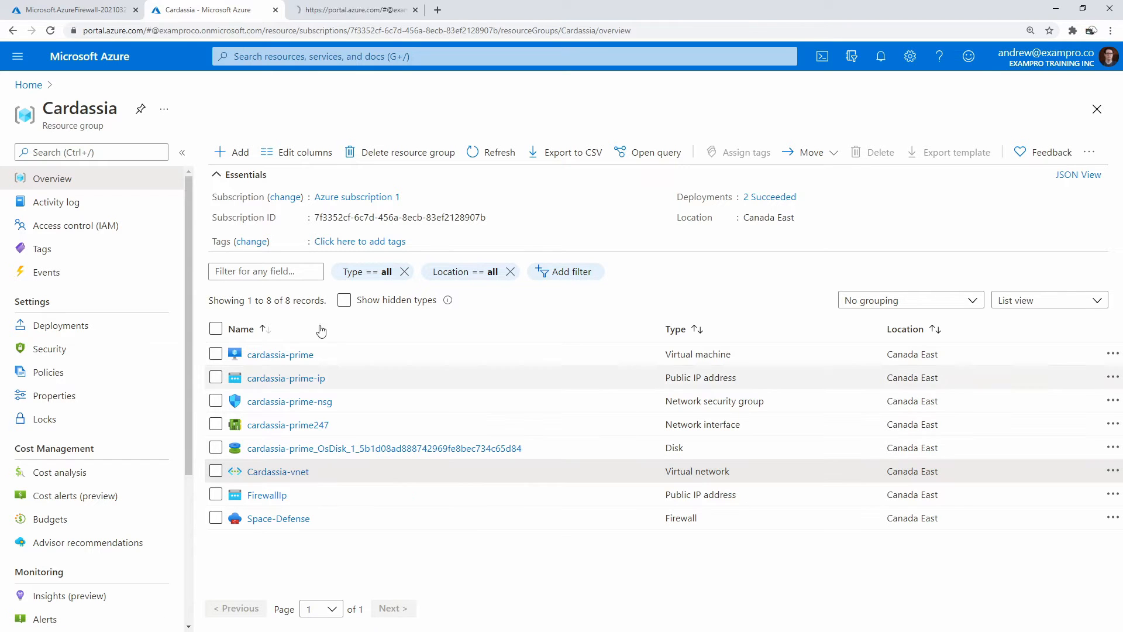
pyautogui.click(275, 10)
# - Open the portal home page in a separate tab and view the default subnet's settings in Cardassia-vnet
pyautogui.rightClick(129, 55)
pyautogui.click(182, 63)
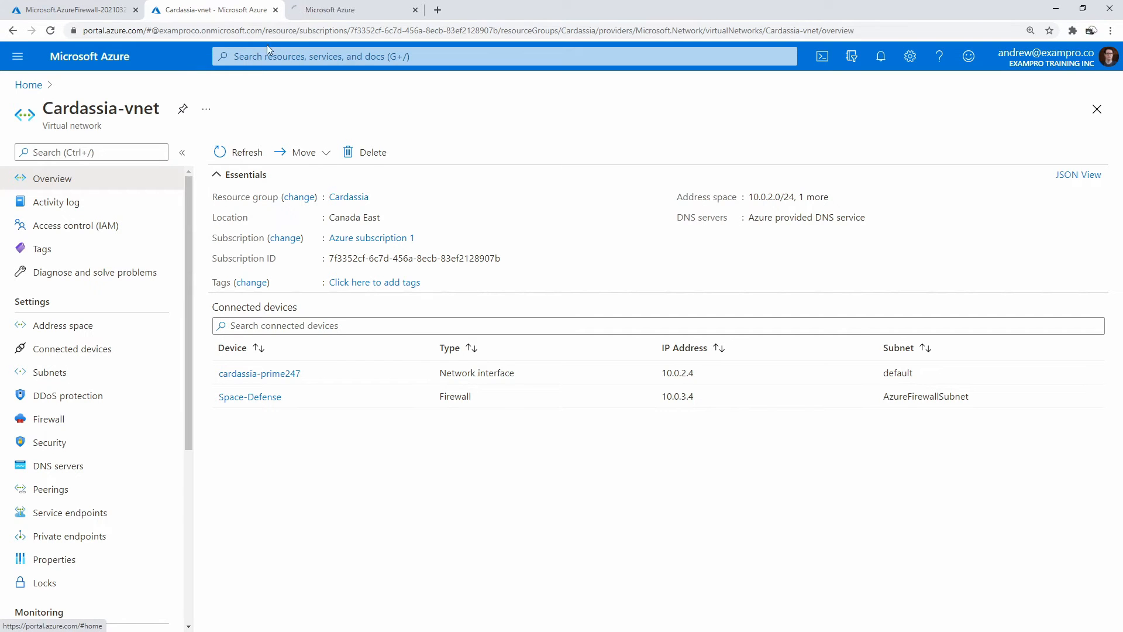
pyautogui.click(110, 372)
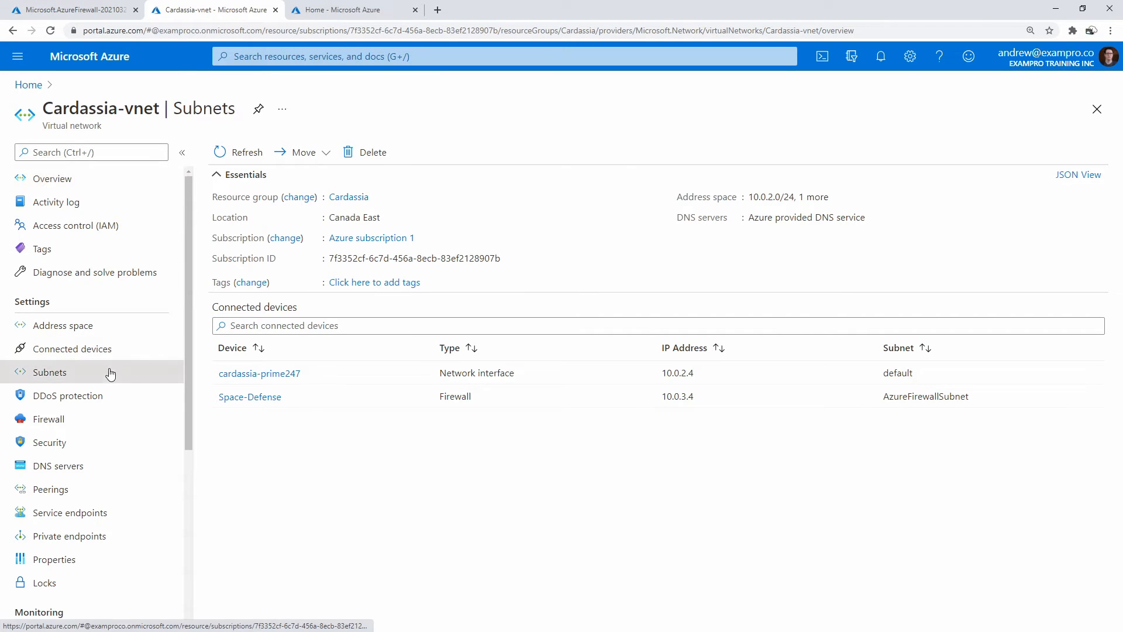
pyautogui.click(231, 248)
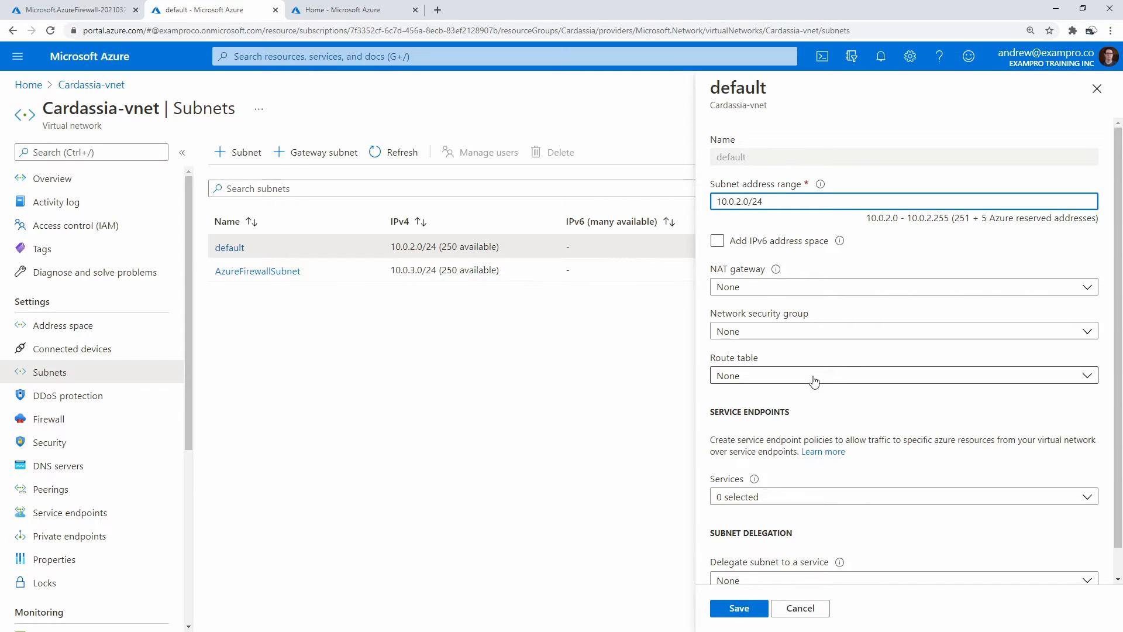
# - Search the portal for "route" and open the Route tables service in the home page's browser tab
pyautogui.click(351, 10)
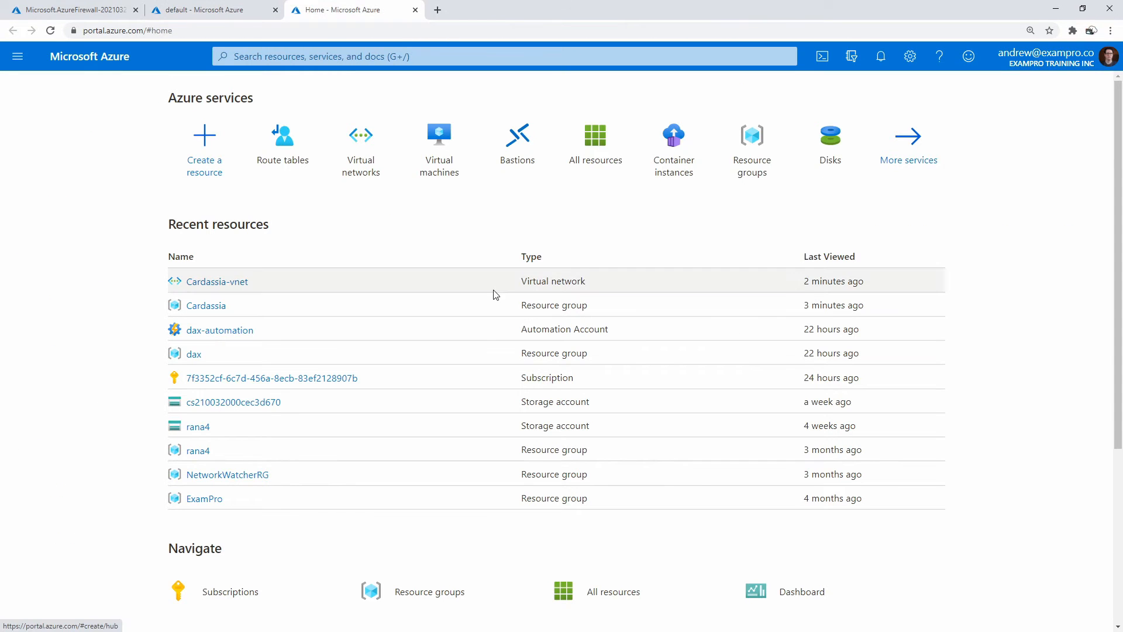
pyautogui.click(298, 57)
pyautogui.write('route')
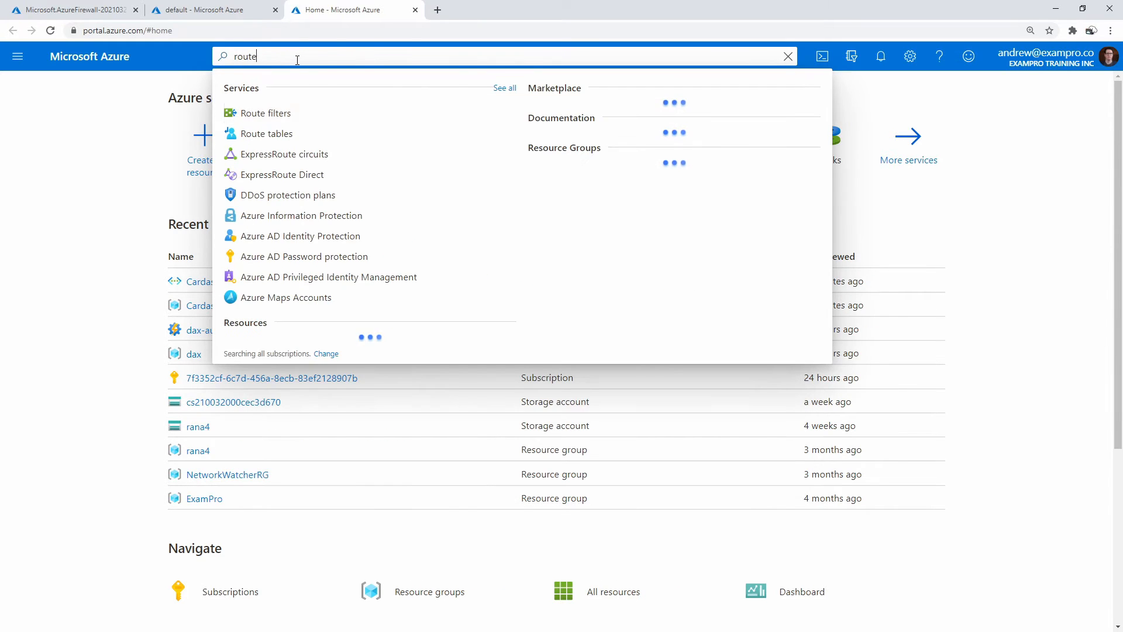
pyautogui.click(304, 134)
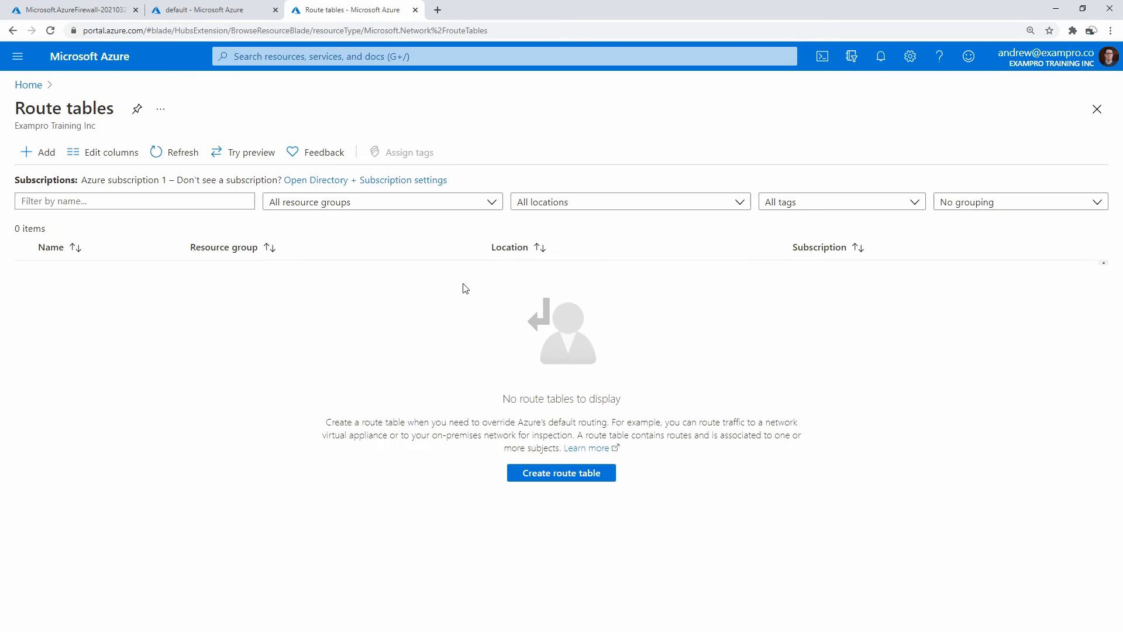
# - Start a new route table in the Cardassia resource group with the region Canada East
pyautogui.click(40, 151)
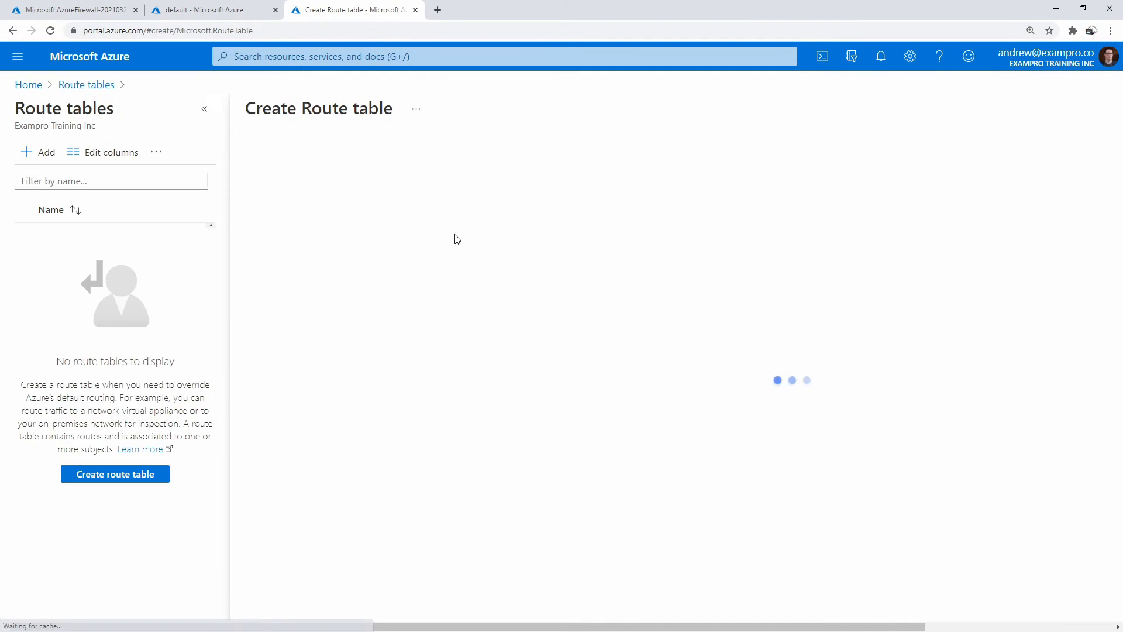
pyautogui.click(499, 290)
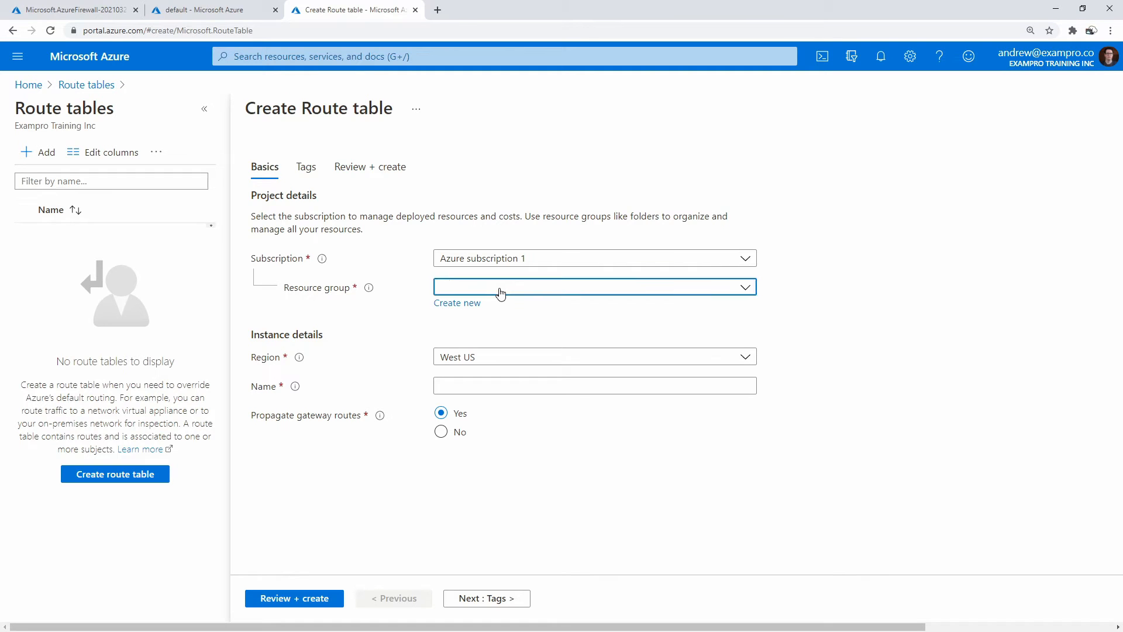
pyautogui.click(539, 335)
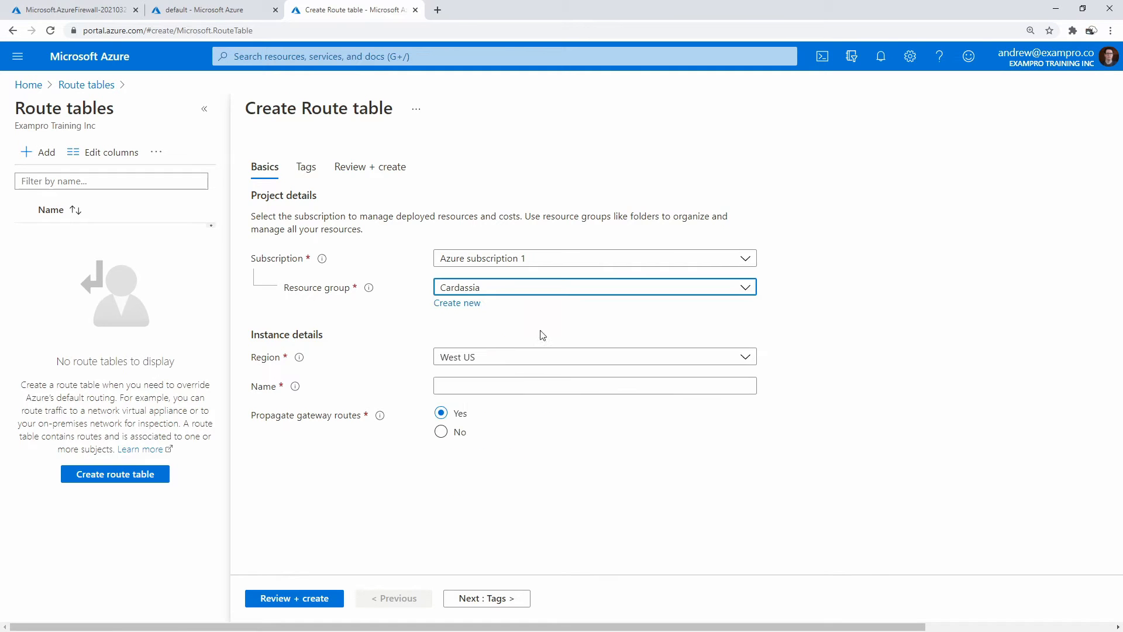
pyautogui.click(494, 358)
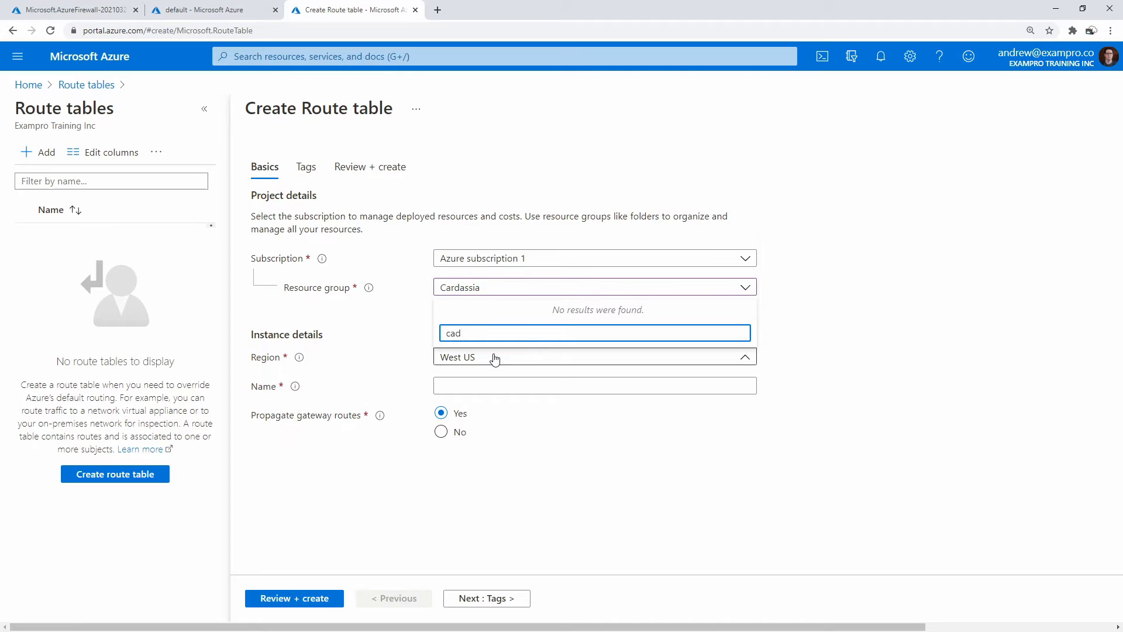
pyautogui.press('BackSpace')
pyautogui.write('n')
pyautogui.click(498, 308)
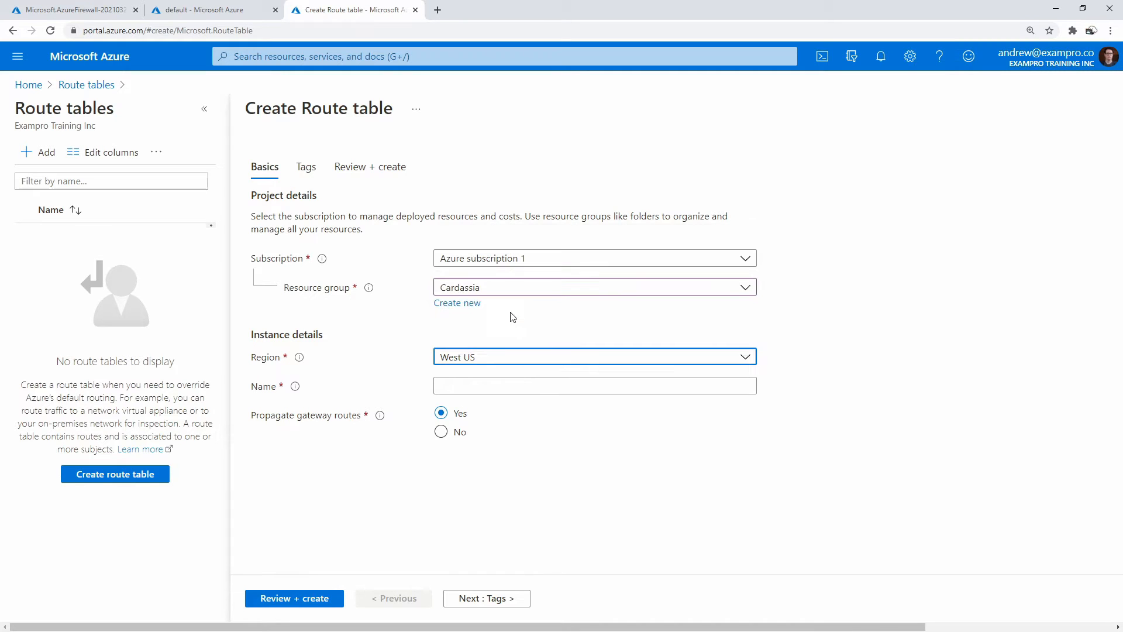
# - Name the route table FirewallRoute and deploy it
pyautogui.click(448, 390)
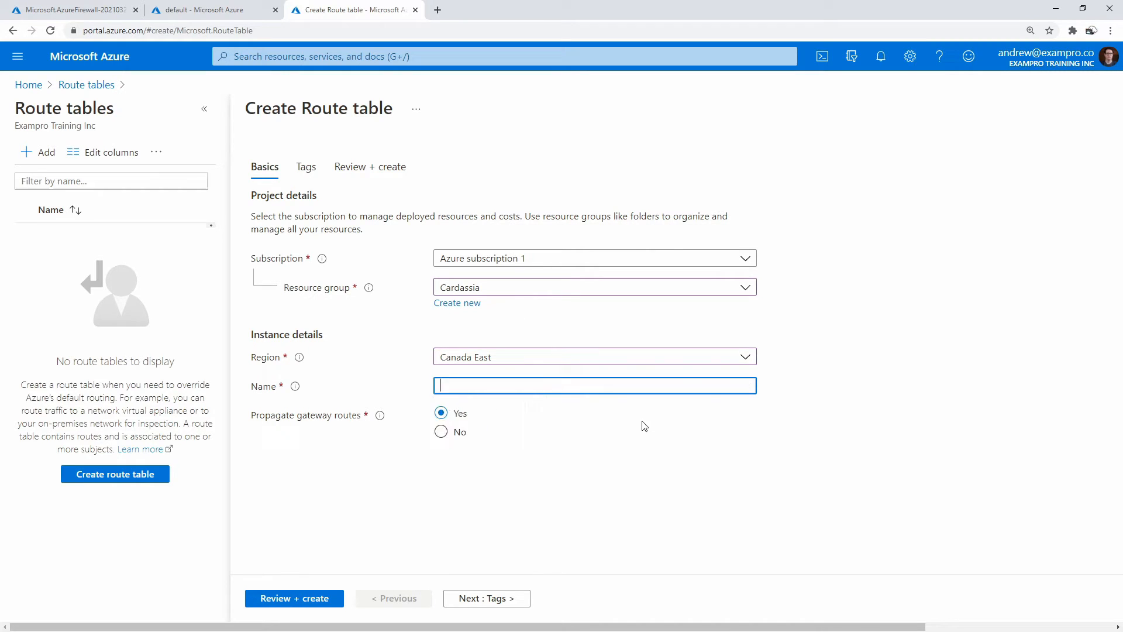
pyautogui.click(633, 389)
pyautogui.write('FirewallRoute')
pyautogui.click(858, 313)
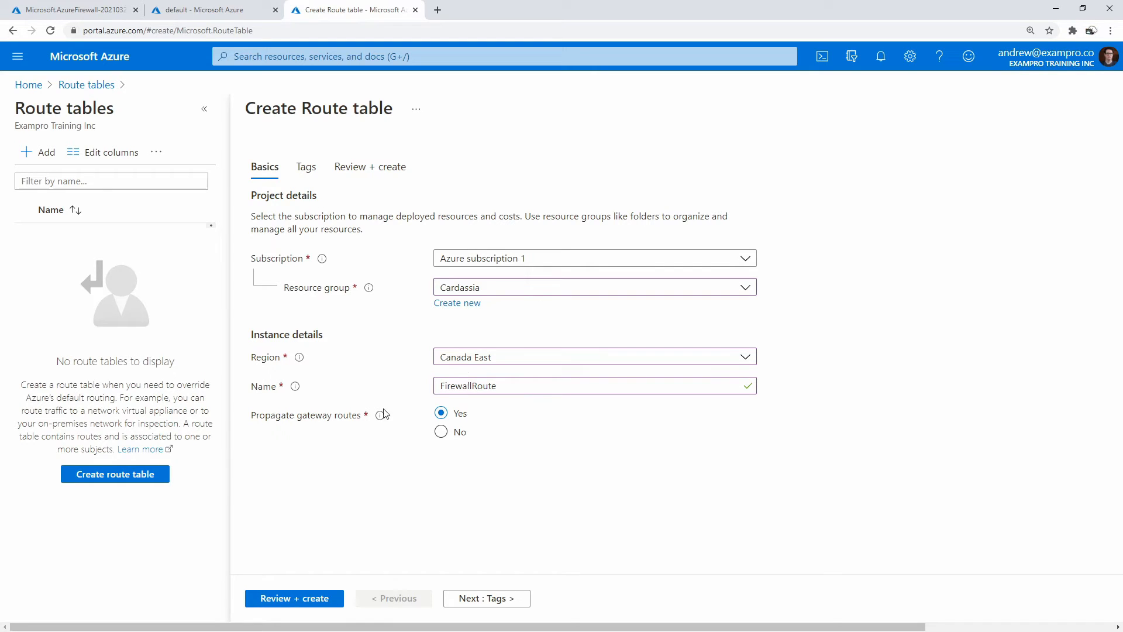
pyautogui.moveTo(377, 421)
pyautogui.click(308, 598)
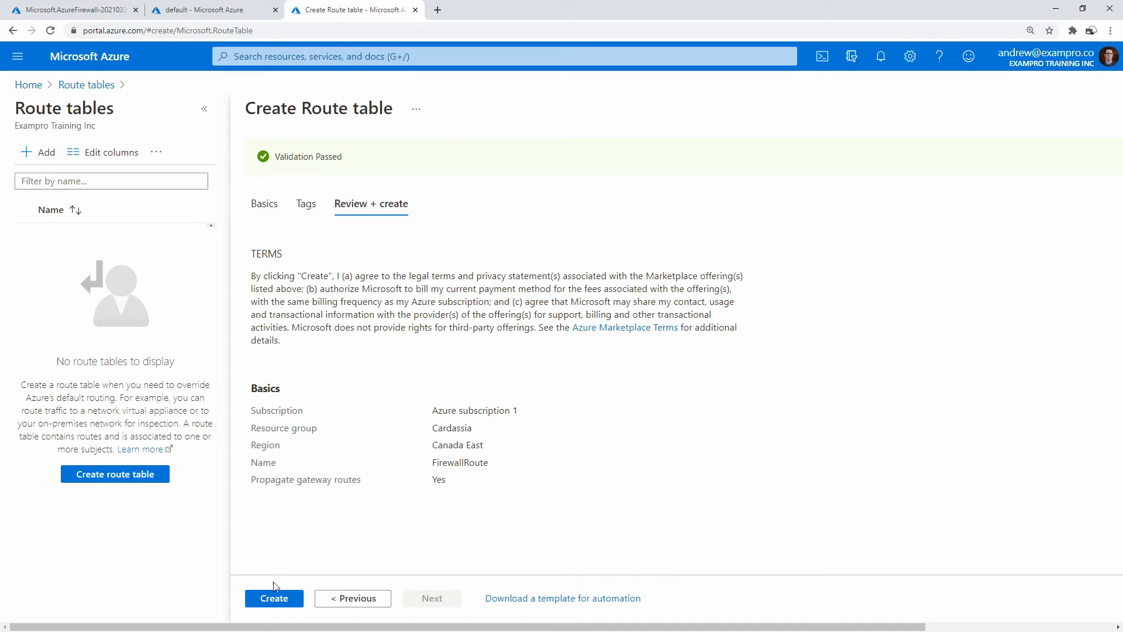
pyautogui.click(274, 596)
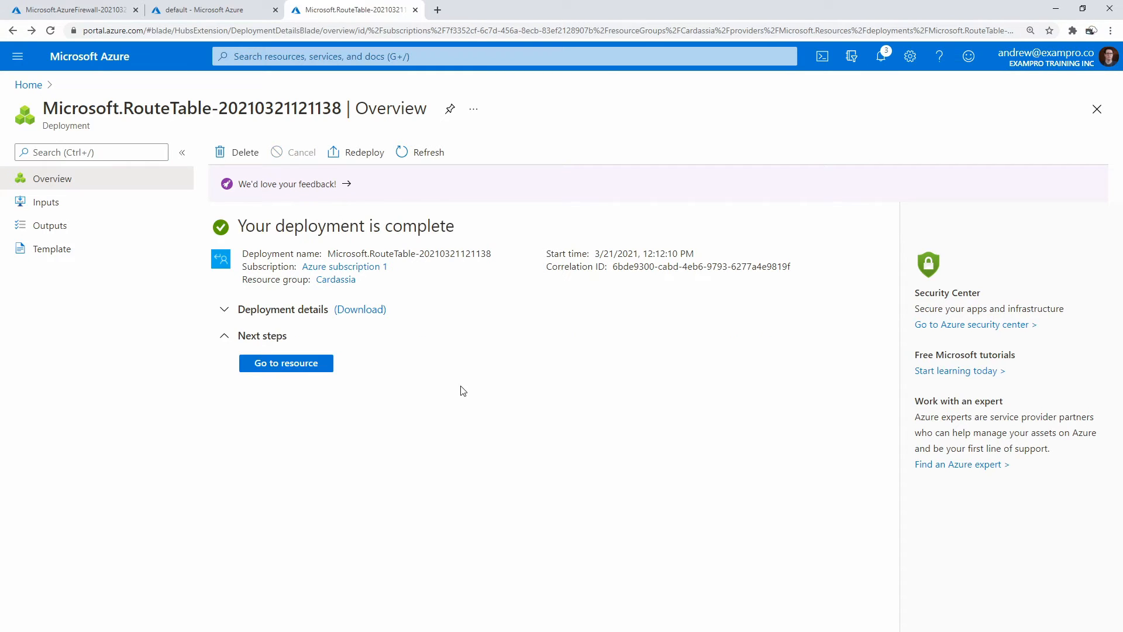
# - Open the deployed FirewallRoute route table and associate it with the default subnet of Cardassia-vnet
pyautogui.click(305, 365)
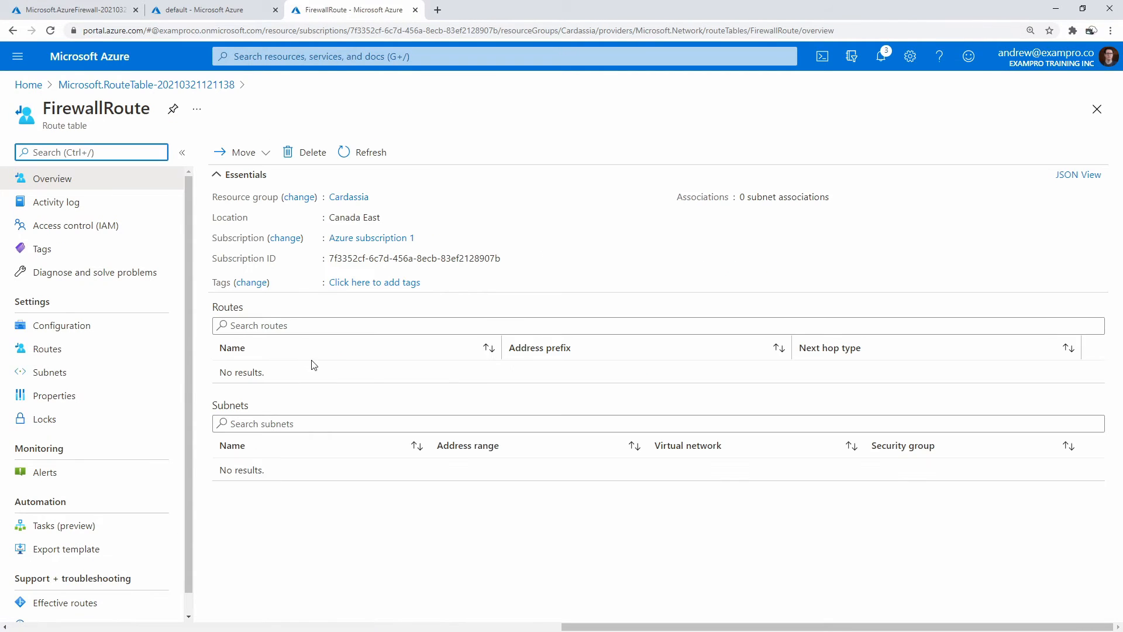
pyautogui.click(76, 357)
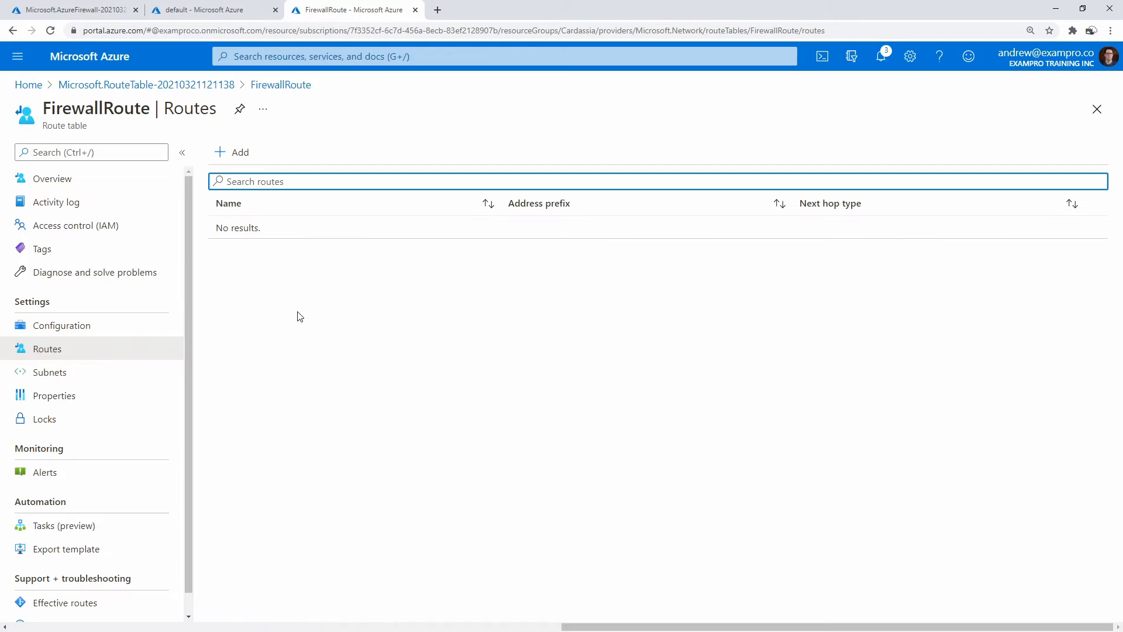
pyautogui.click(88, 374)
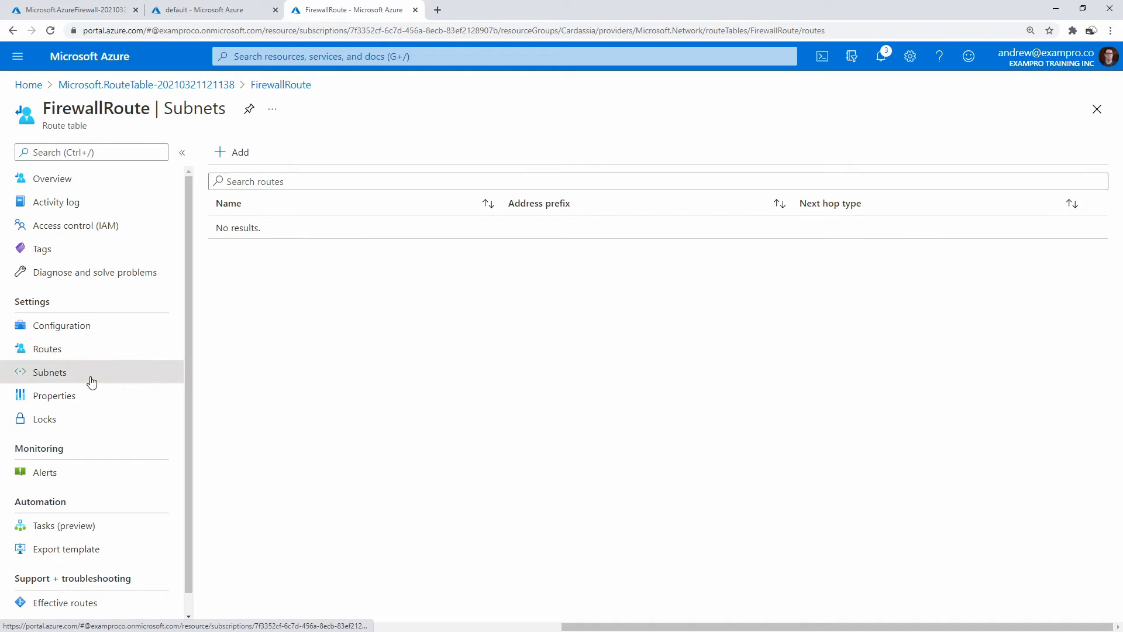
pyautogui.click(248, 153)
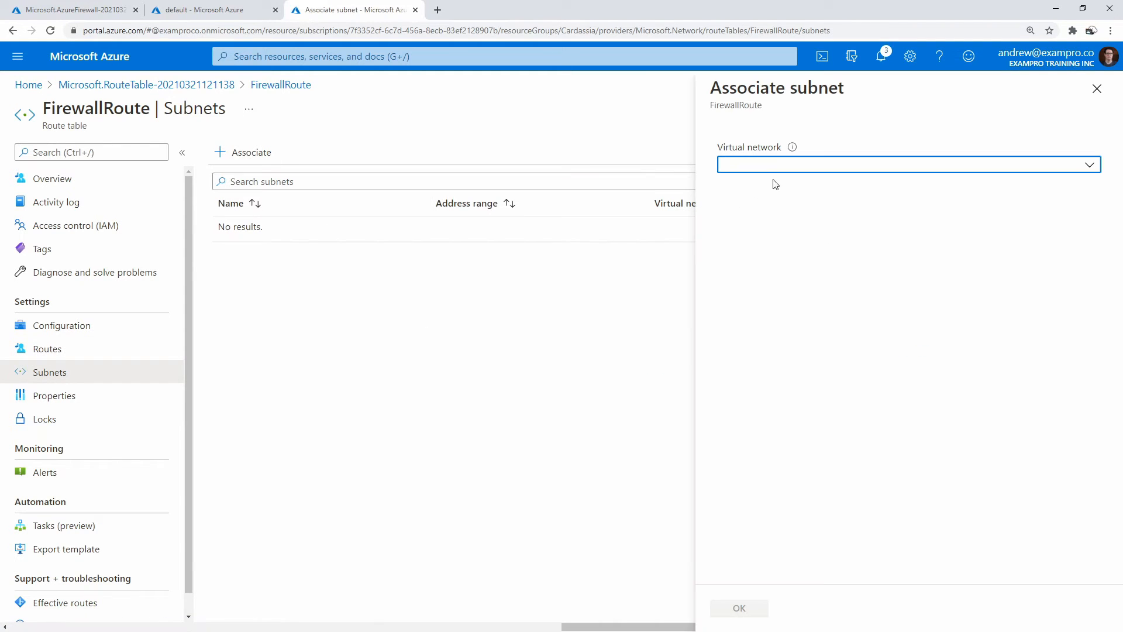
pyautogui.click(776, 168)
pyautogui.click(778, 236)
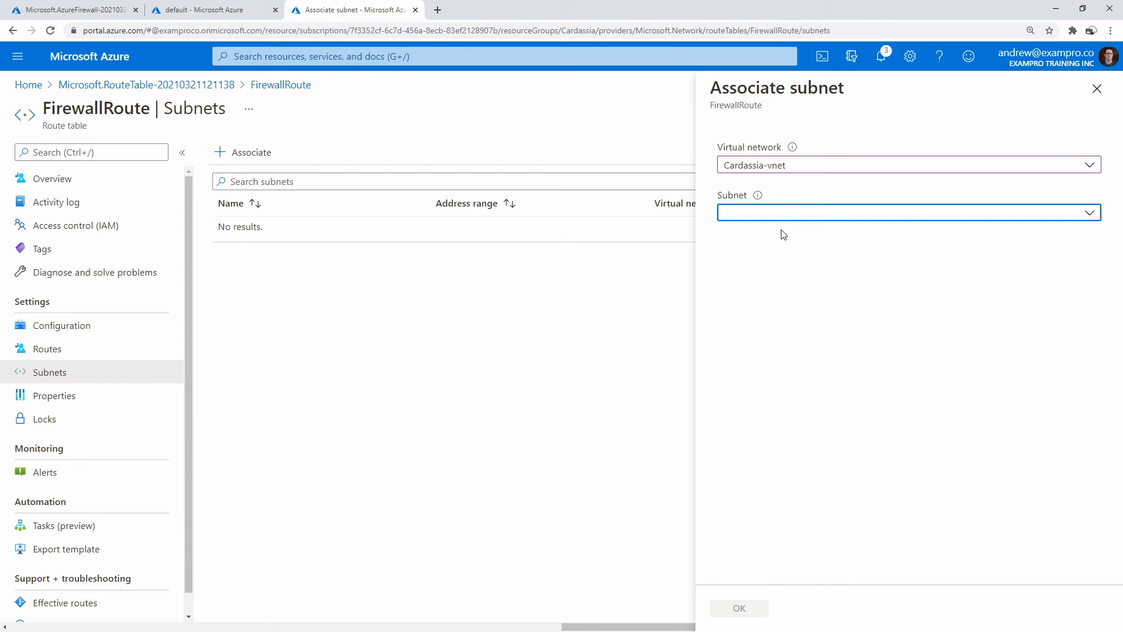
pyautogui.click(792, 218)
pyautogui.click(790, 308)
pyautogui.click(731, 611)
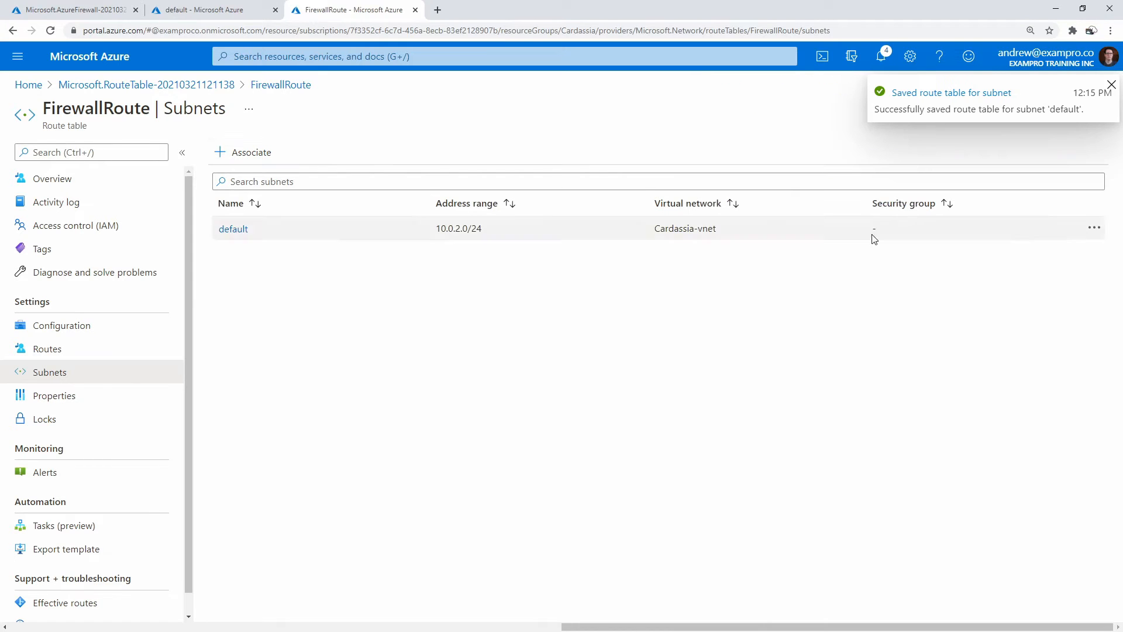
# - Try to associate the AzureFirewallSubnet of Cardassia-vnet with the FirewallRoute route table
pyautogui.click(268, 156)
pyautogui.click(779, 165)
pyautogui.click(781, 236)
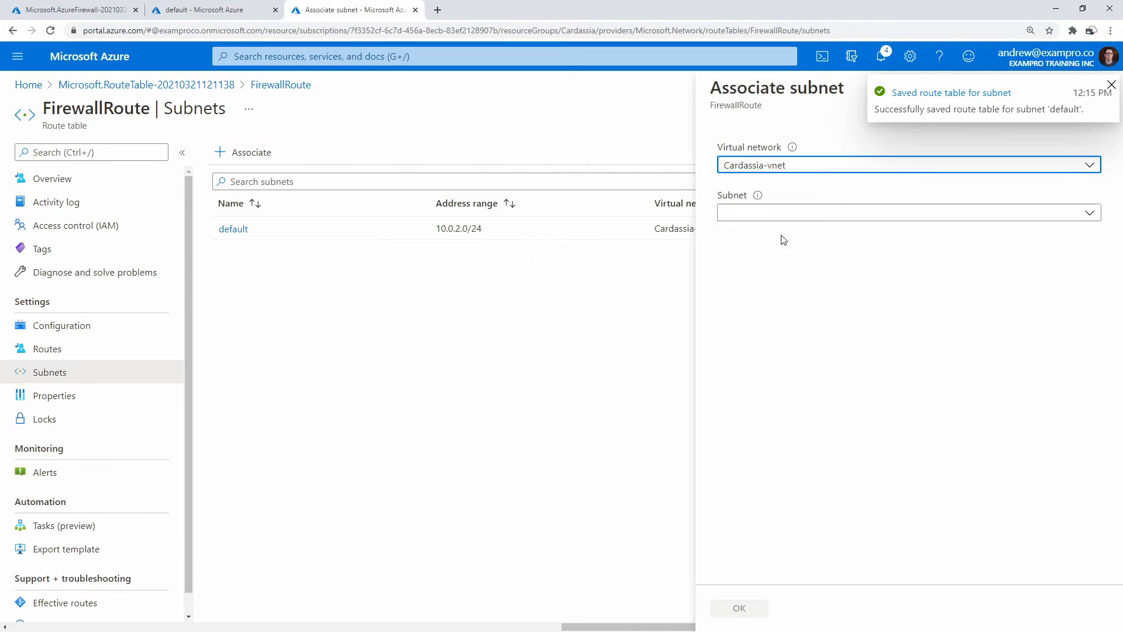
pyautogui.click(784, 218)
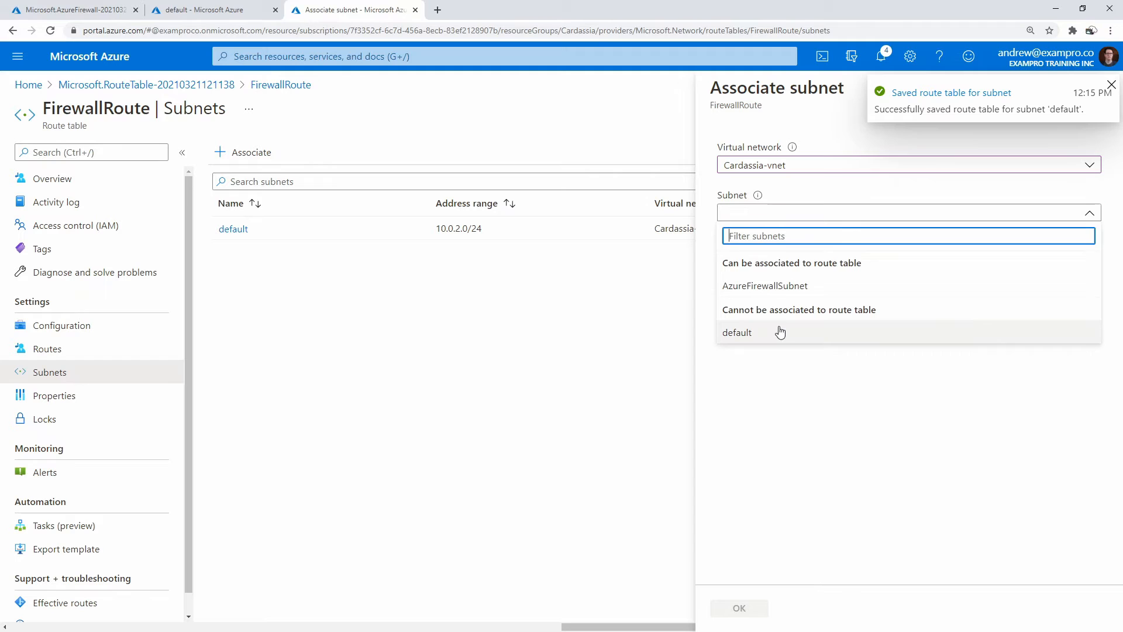
pyautogui.click(792, 287)
pyautogui.click(740, 608)
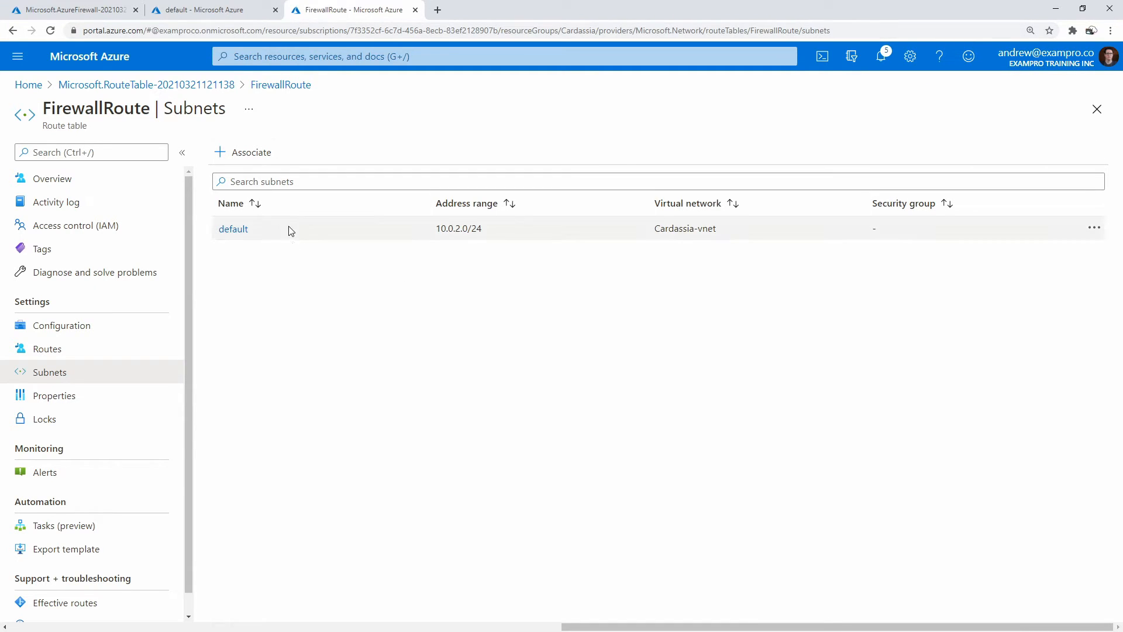
# - Reopen the default subnet's settings in Cardassia-vnet, check its route table assignment and save the subnet
pyautogui.click(232, 10)
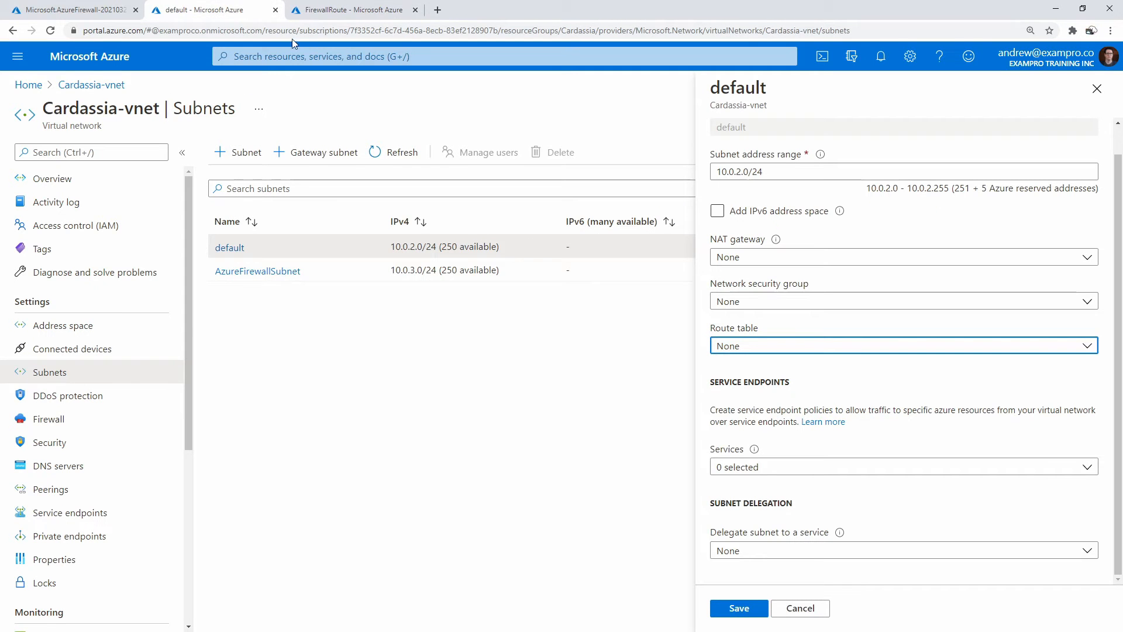
pyautogui.click(1097, 88)
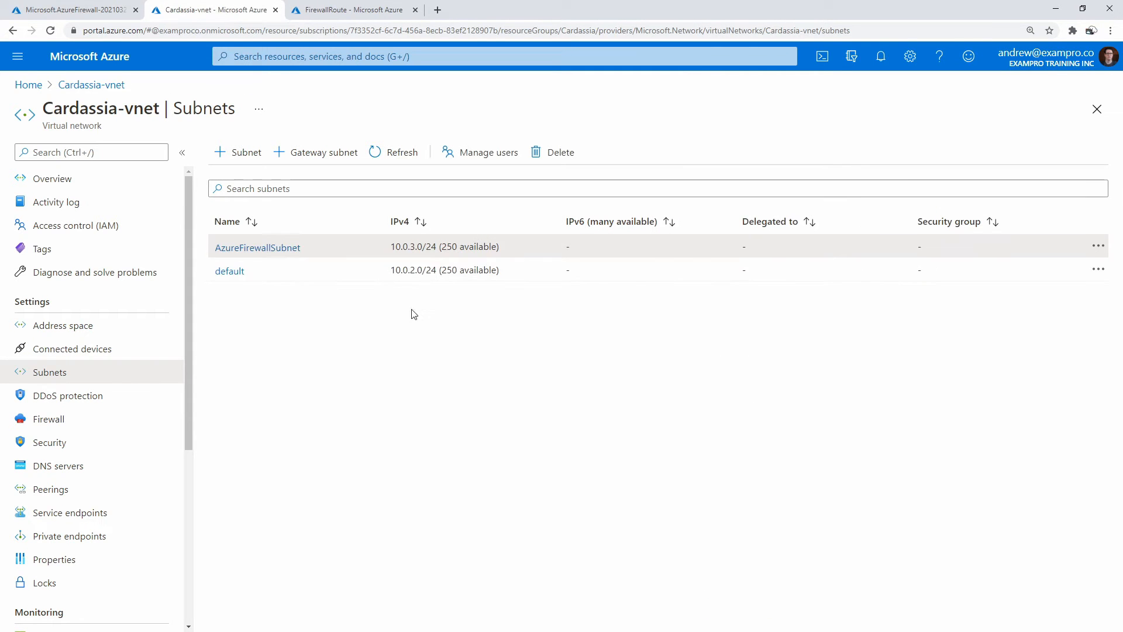
pyautogui.click(230, 272)
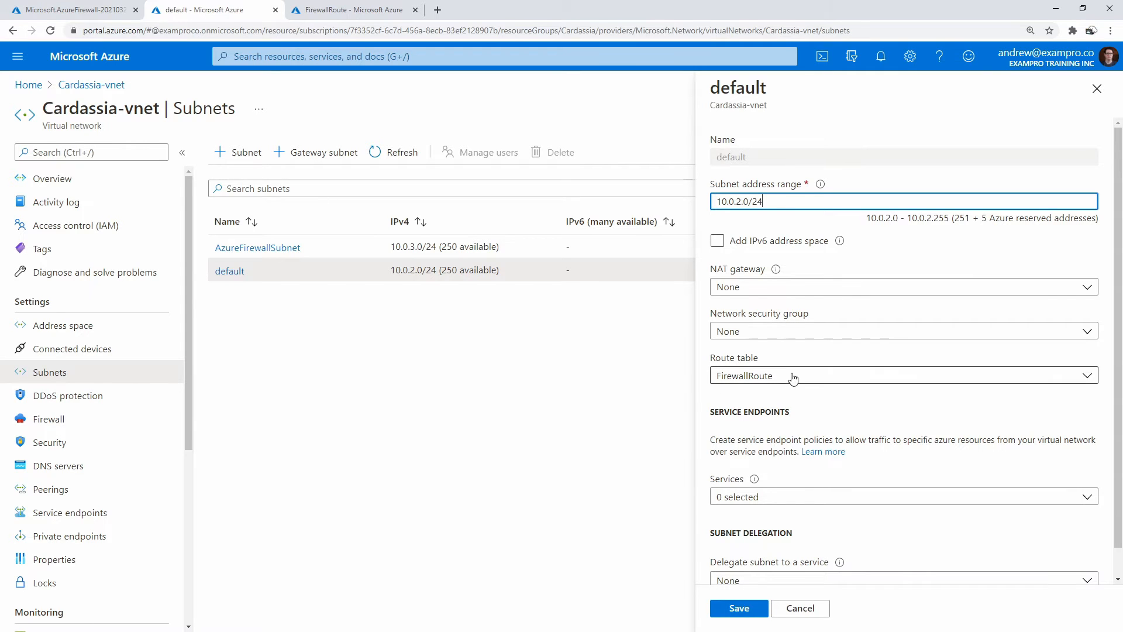
pyautogui.scroll(-1, 753, 388)
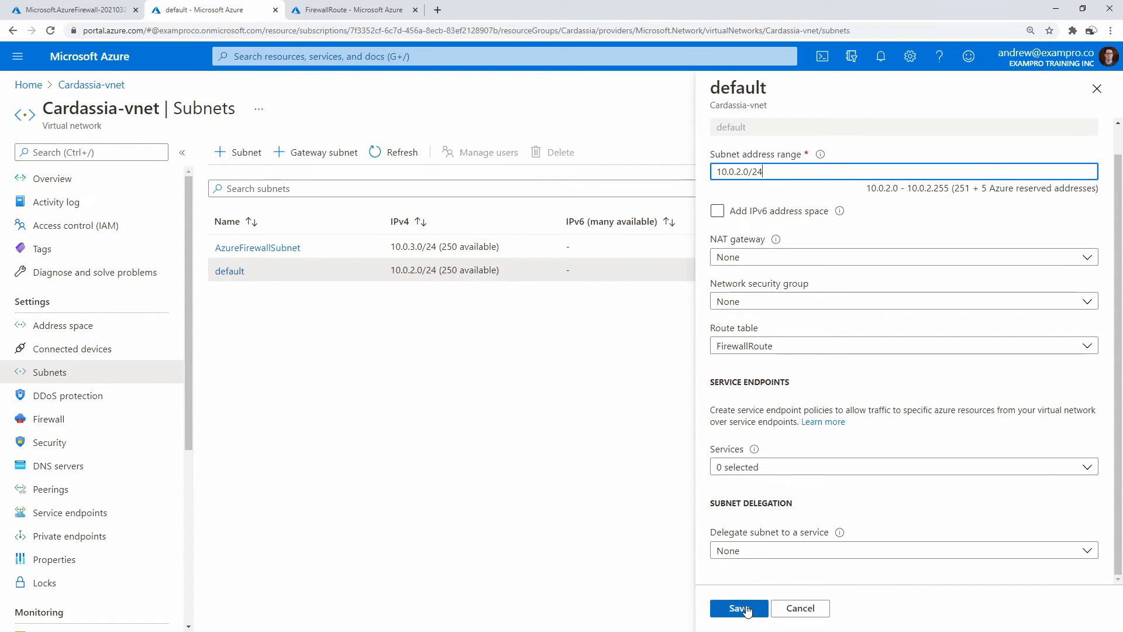
pyautogui.click(747, 609)
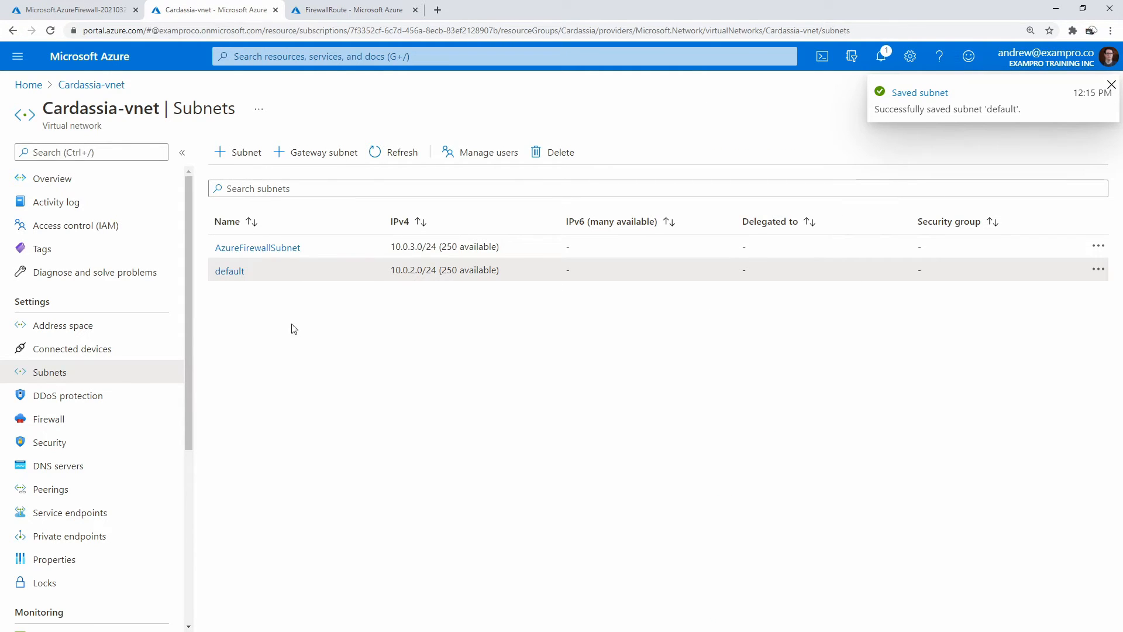
# - Check the route table assigned to the default subnet of Cardassia-vnet and close its settings
pyautogui.click(229, 272)
pyautogui.scroll(-1, 942, 323)
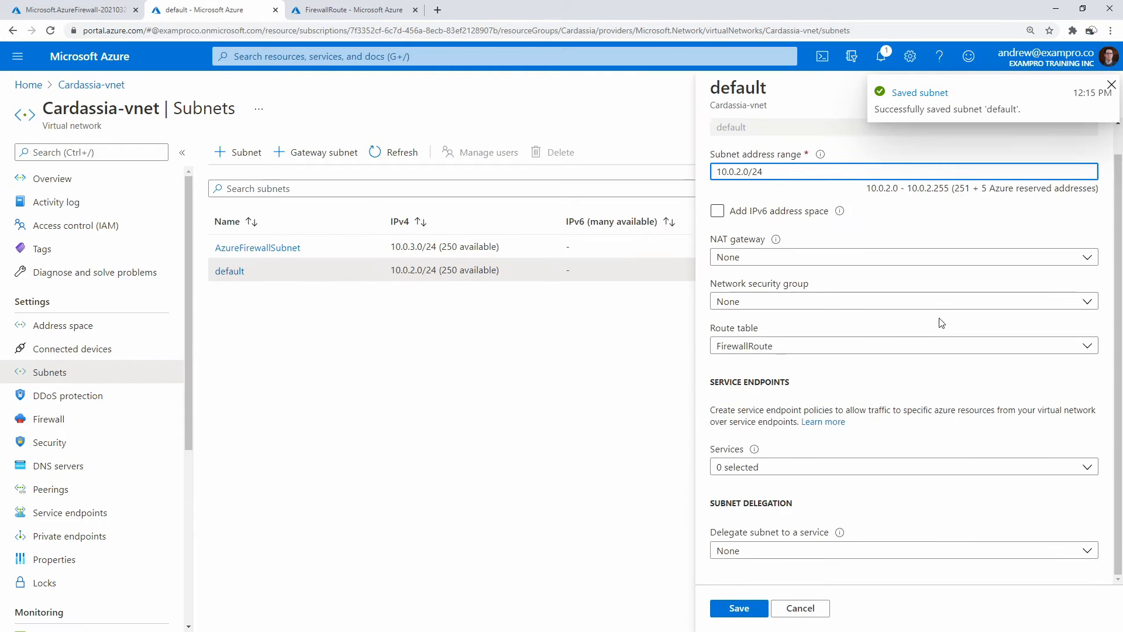
pyautogui.click(1099, 89)
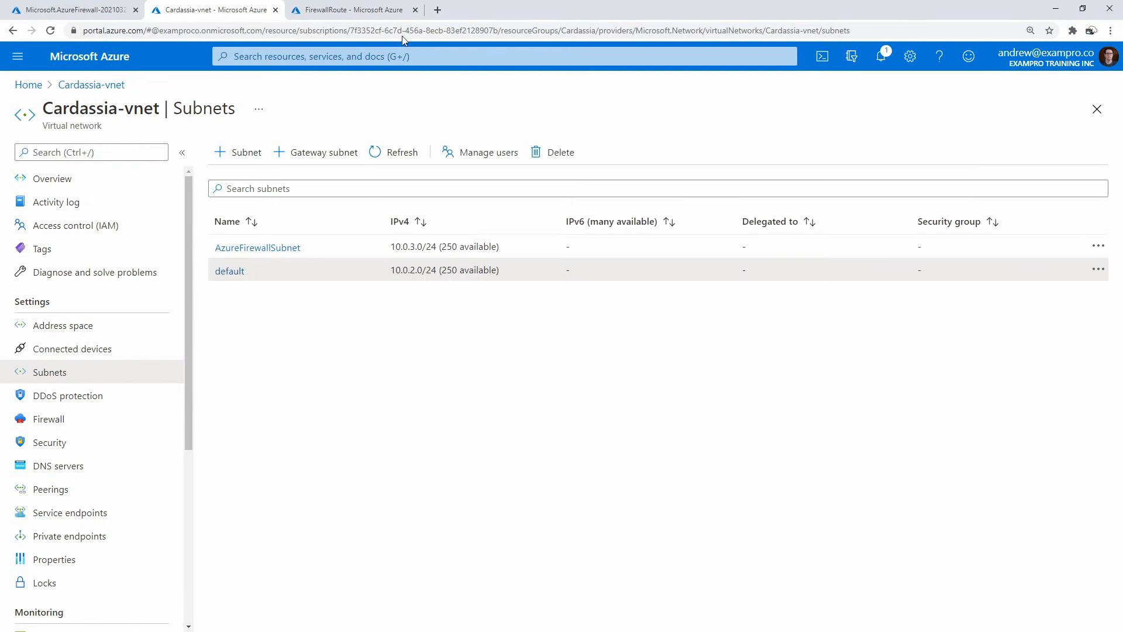
# - In the FirewallRoute route table, start a new route and name it FireWallRouteRoute
pyautogui.click(373, 9)
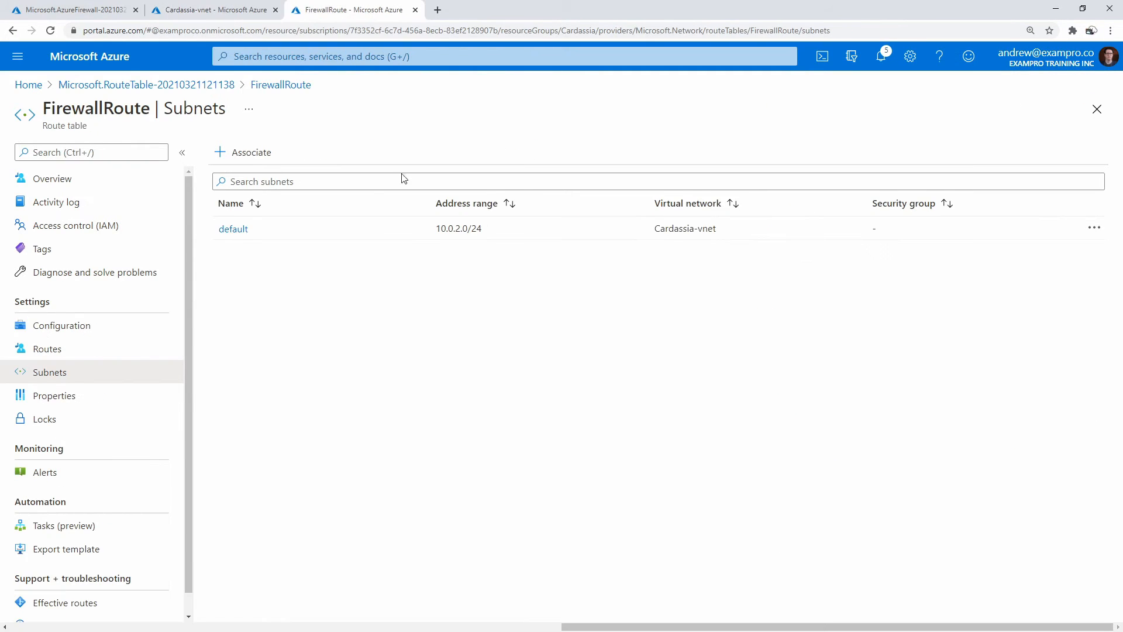
pyautogui.click(122, 347)
pyautogui.click(234, 151)
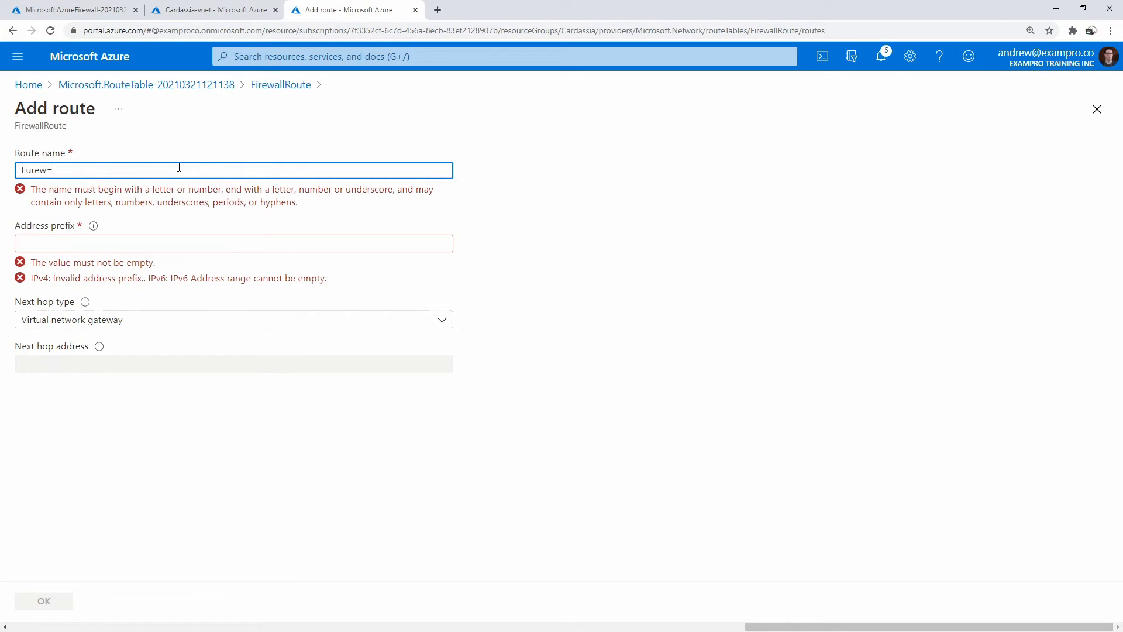
pyautogui.hotkey('ctrl', 'a')
pyautogui.write('Fure')
pyautogui.write('WallRout')
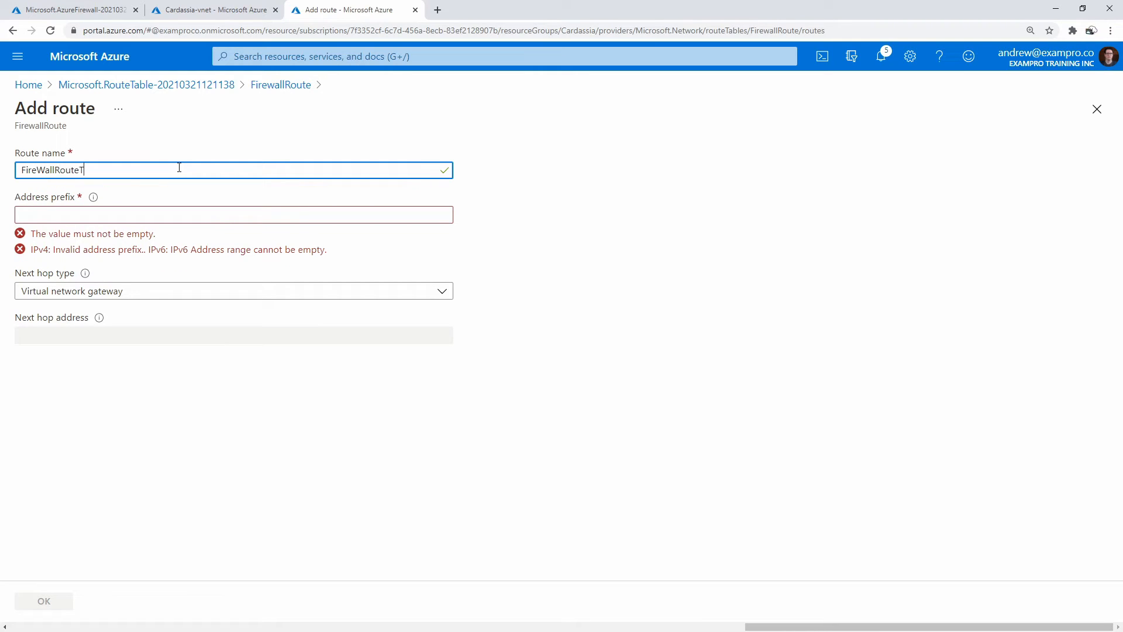
pyautogui.write('eTo')
pyautogui.press('BackSpace')
pyautogui.press('BackSpace')
pyautogui.write('Route')
pyautogui.press('Tab')
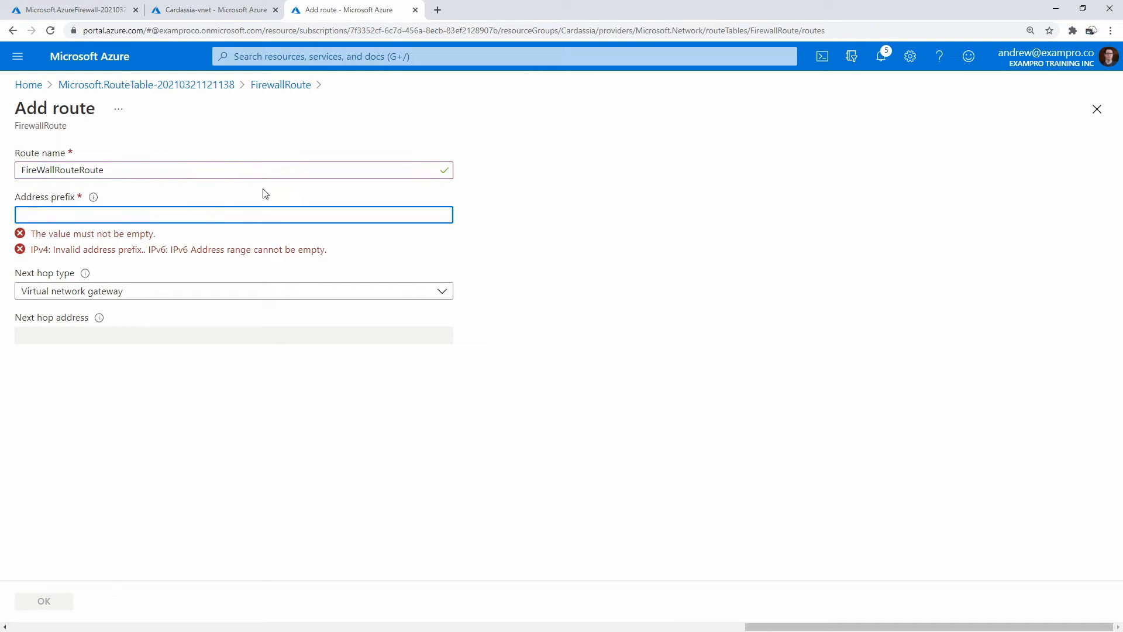
# - Set the route's next hop type to Virtual appliance and its address prefix to 0.0.0.0/0
pyautogui.click(230, 289)
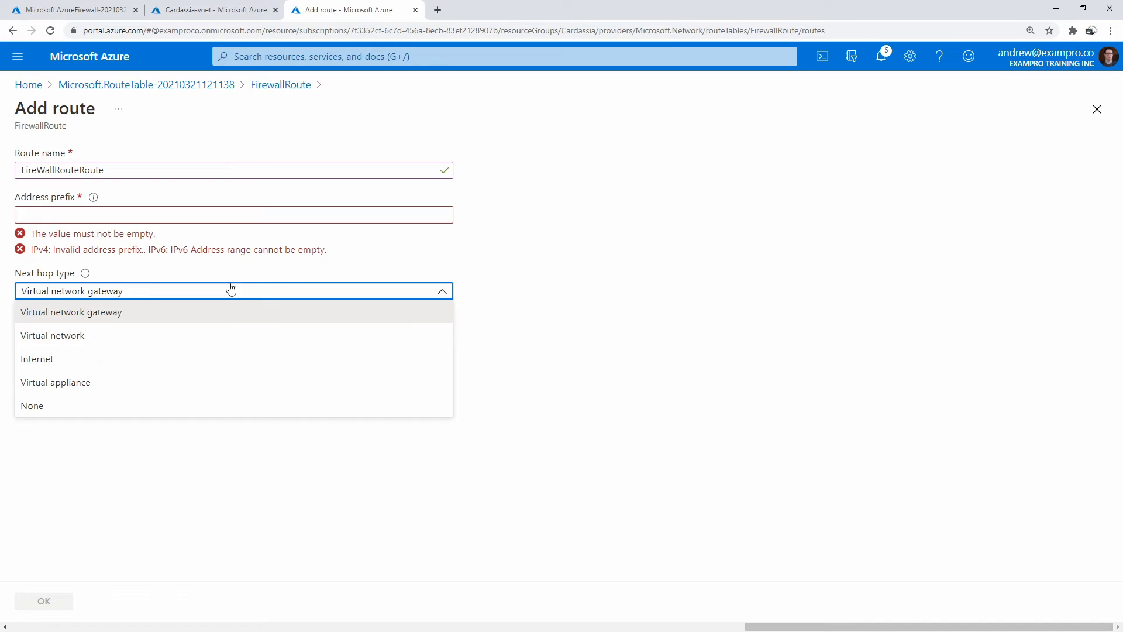
pyautogui.click(162, 381)
pyautogui.click(199, 212)
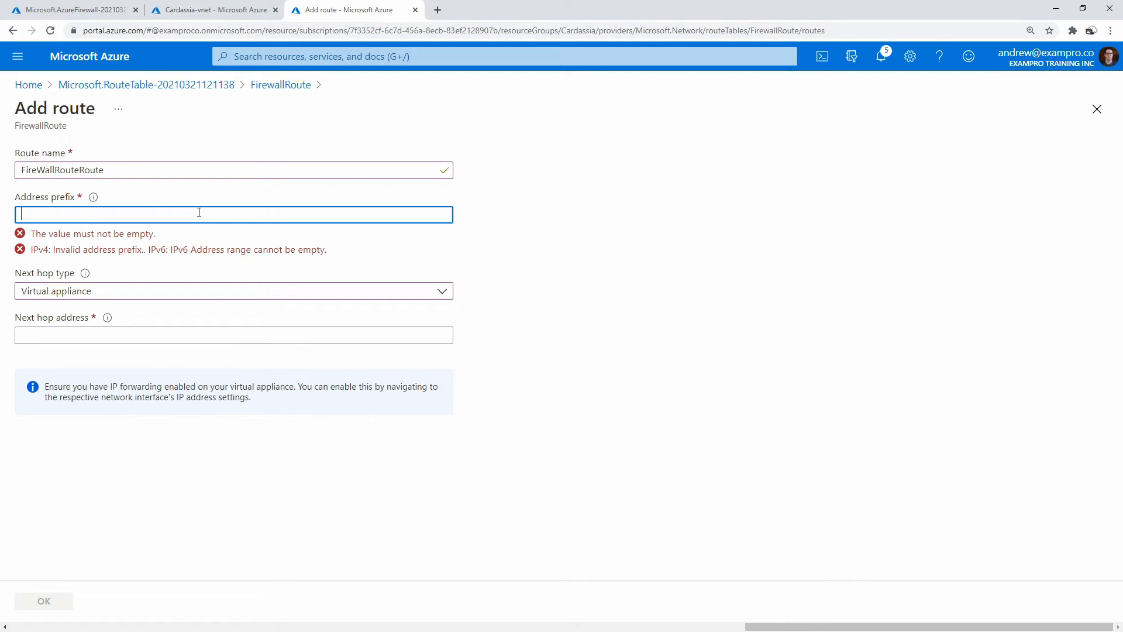
pyautogui.write('0.0.0.0/0')
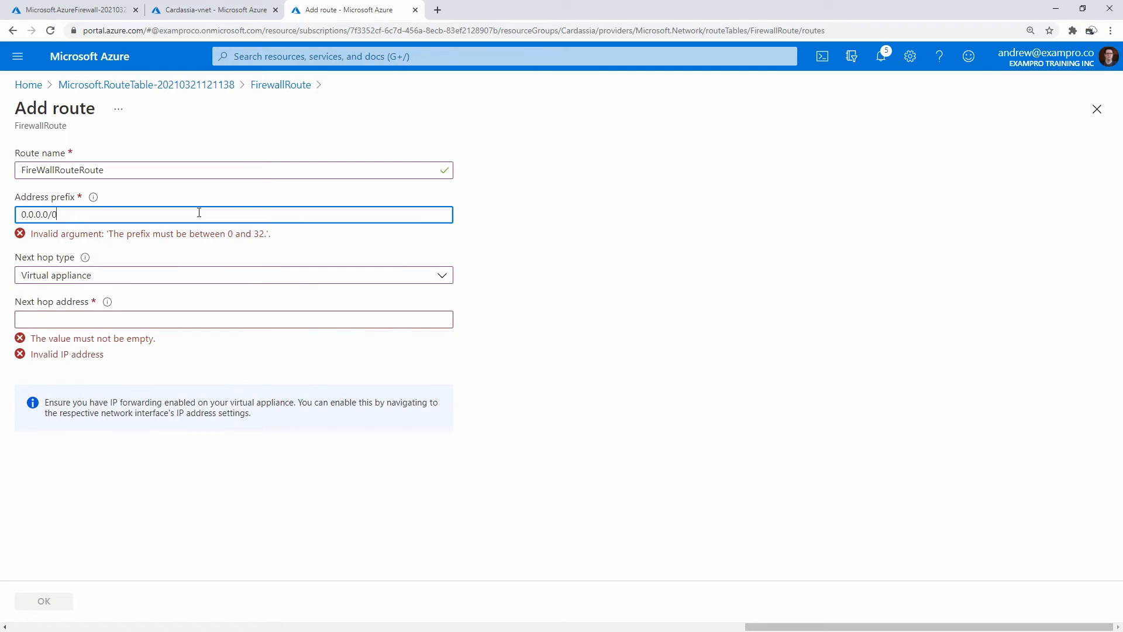
pyautogui.click(612, 234)
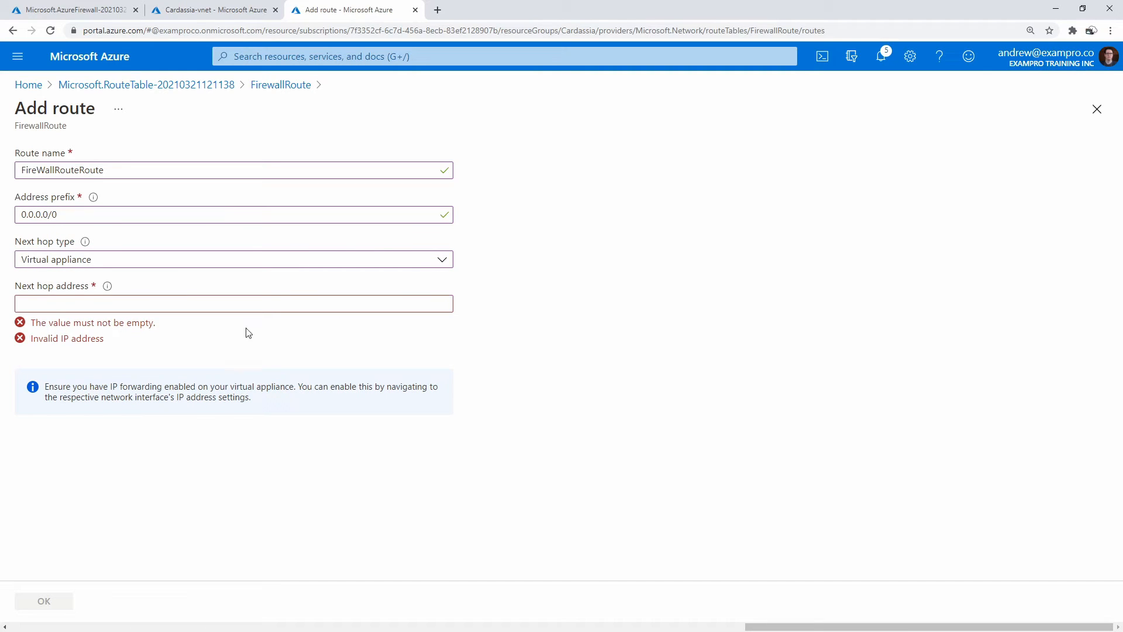
# - Open the deployed Space-Defense firewall resource and copy its private IP address
pyautogui.click(133, 303)
pyautogui.tripleClick(223, 350)
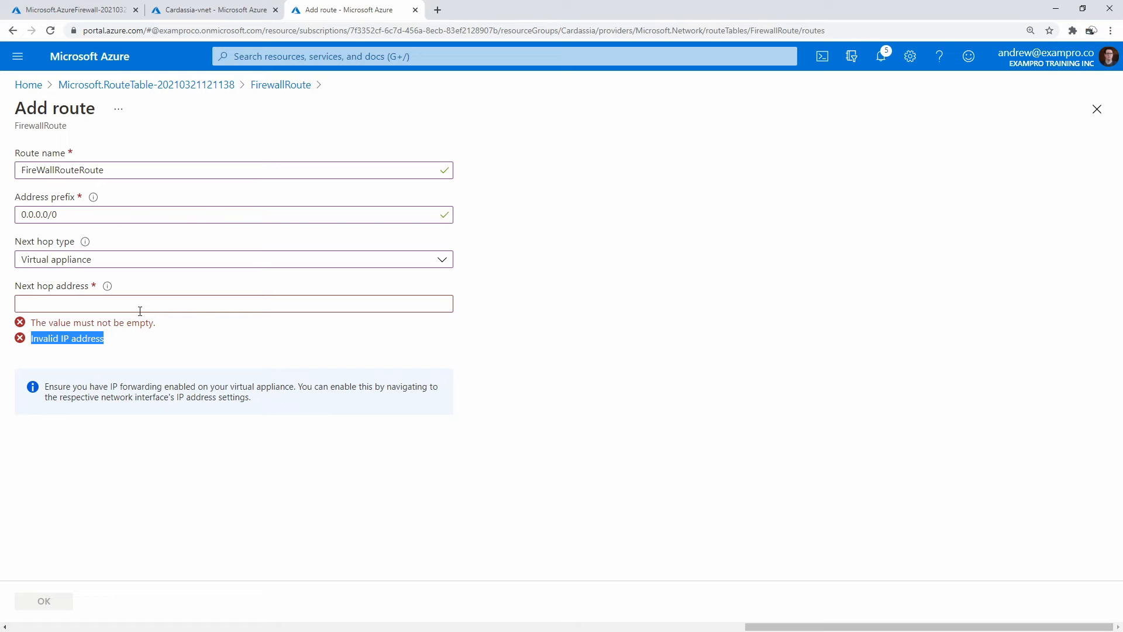
pyautogui.click(198, 12)
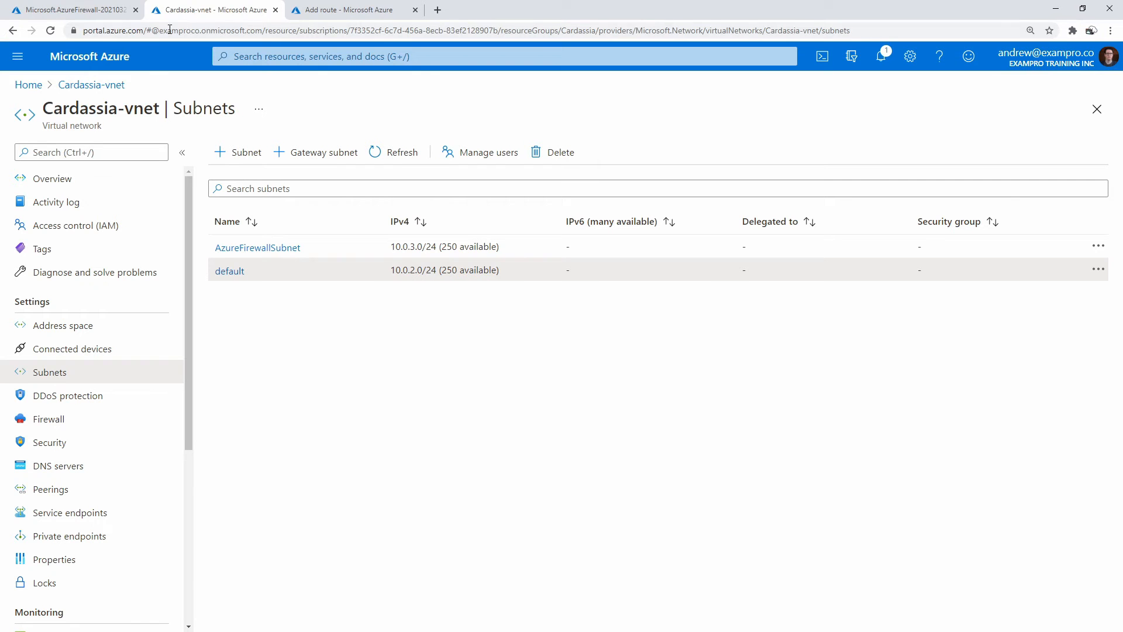
pyautogui.click(76, 10)
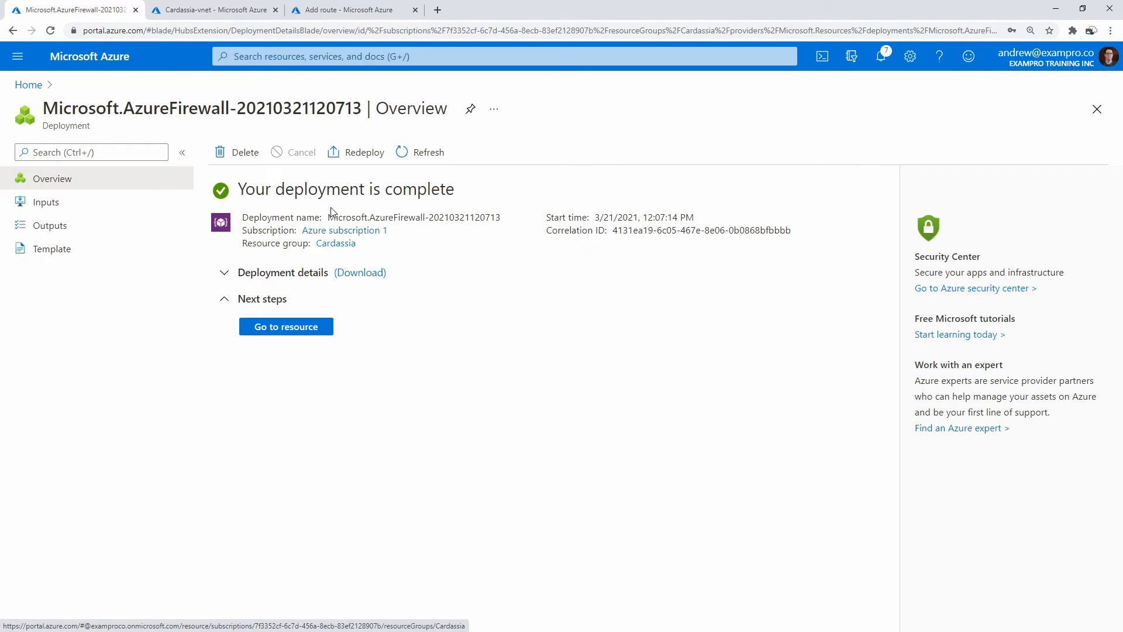
pyautogui.click(295, 336)
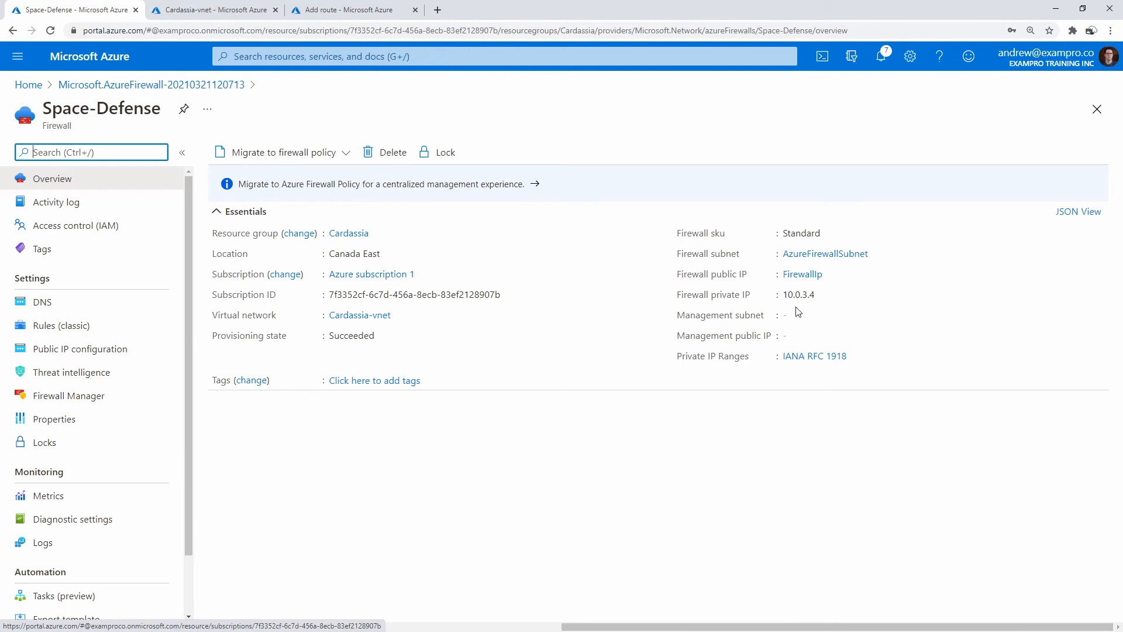
pyautogui.click(822, 295)
# - Set the new route's next hop address to 10.0.3.4 and add the route to FirewallRoute
pyautogui.click(352, 10)
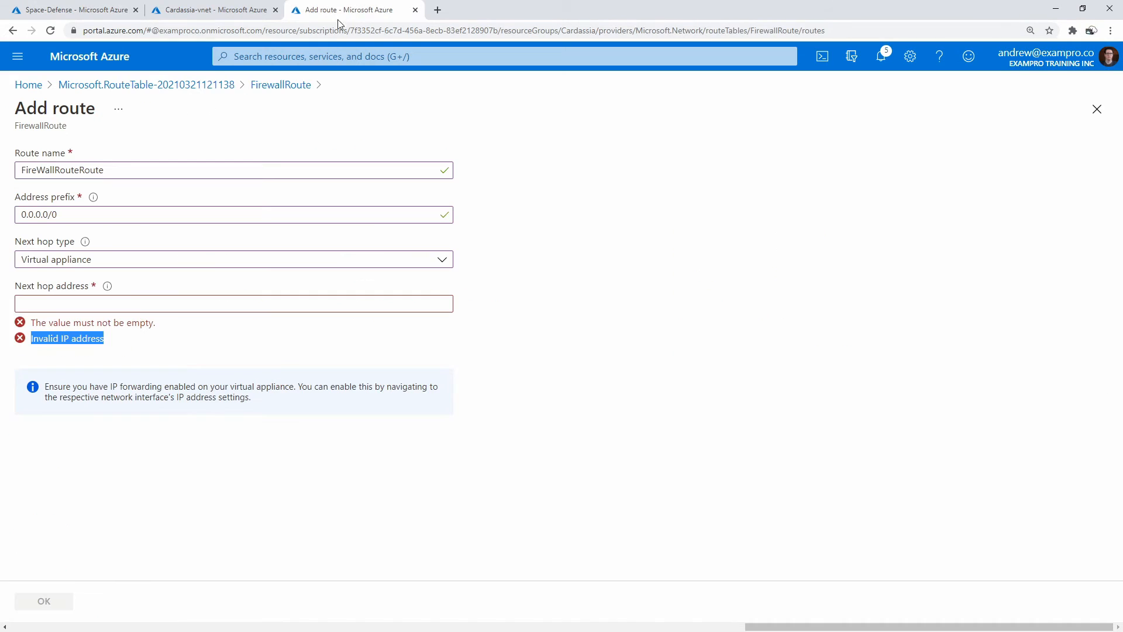
pyautogui.click(131, 304)
pyautogui.rightClick(130, 305)
pyautogui.click(201, 397)
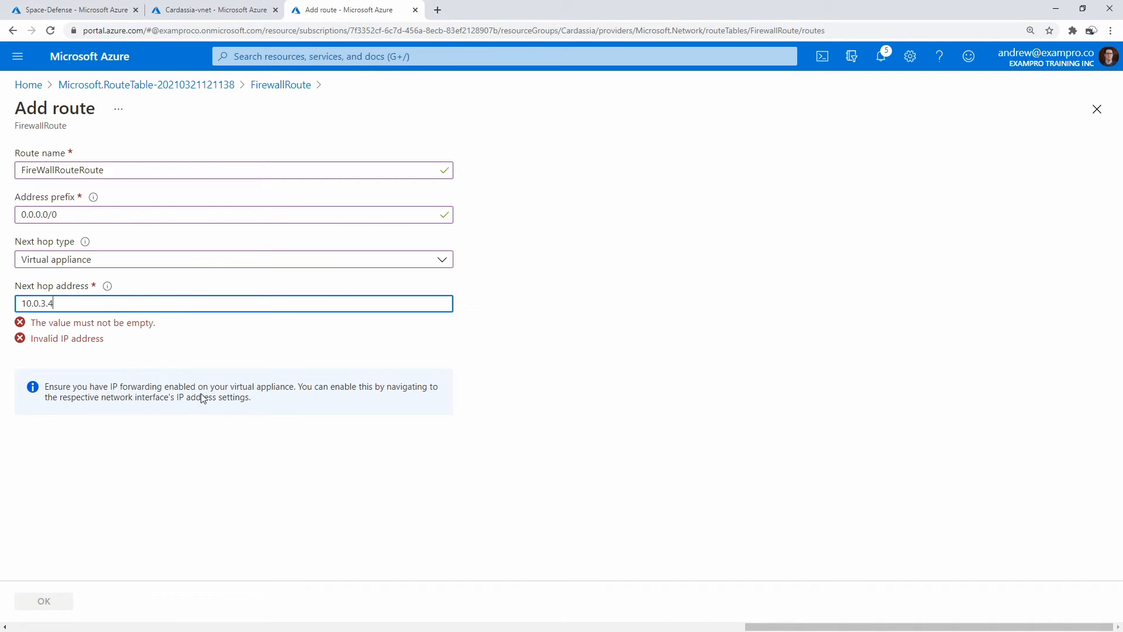
pyautogui.click(43, 601)
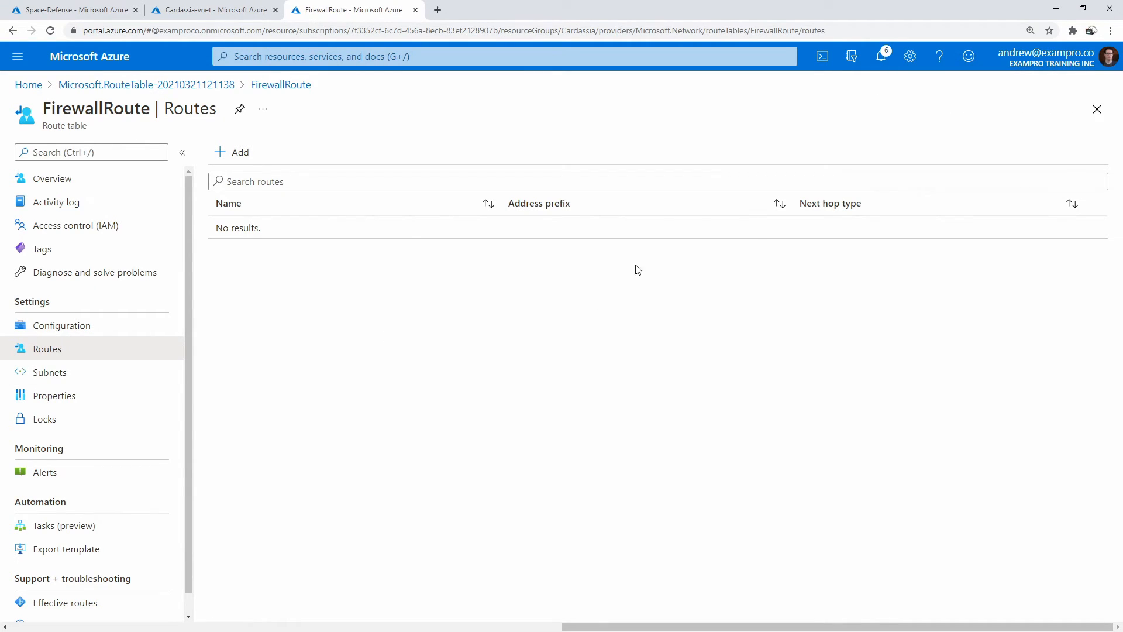
# - Reload the routes list of the FirewallRoute route table and check it for the new route
pyautogui.click(88, 366)
pyautogui.click(87, 349)
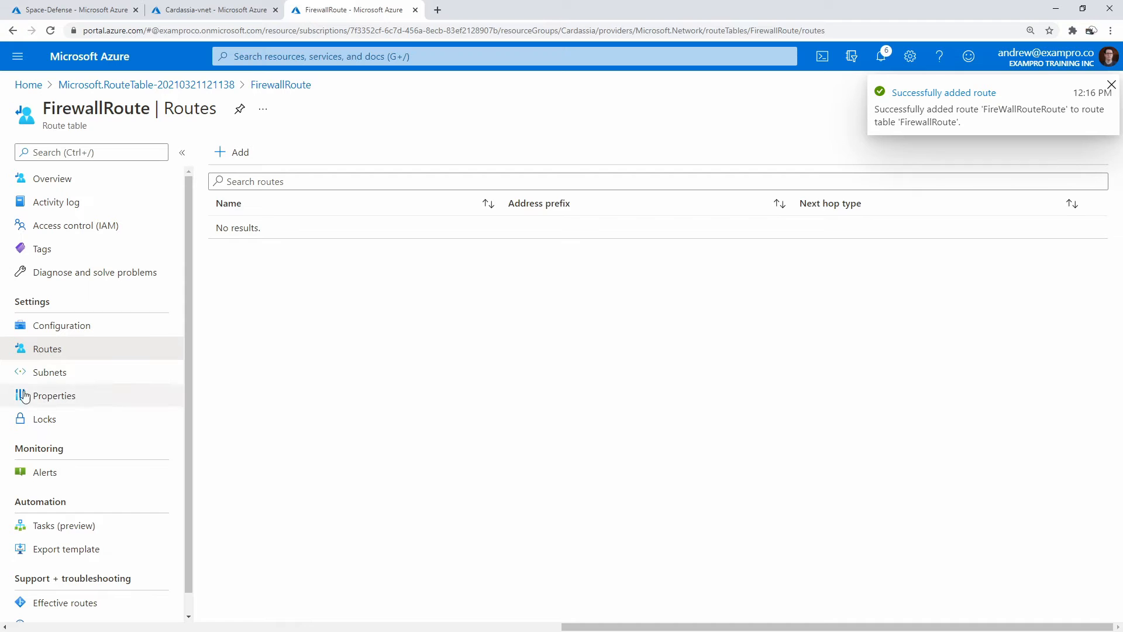
pyautogui.click(58, 372)
pyautogui.click(61, 351)
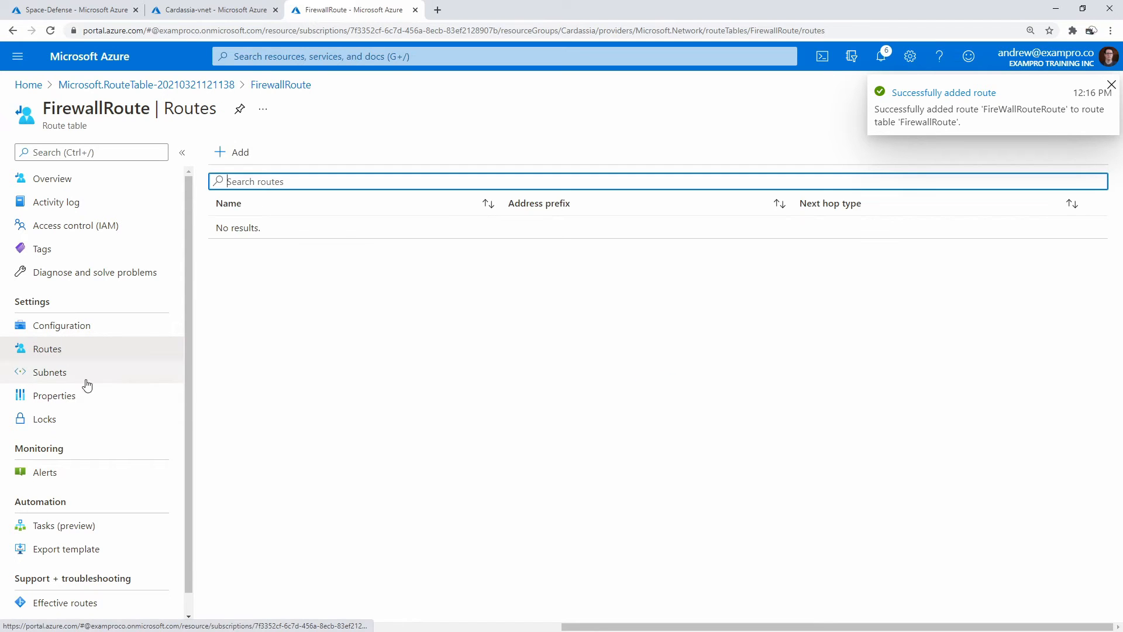
pyautogui.click(124, 358)
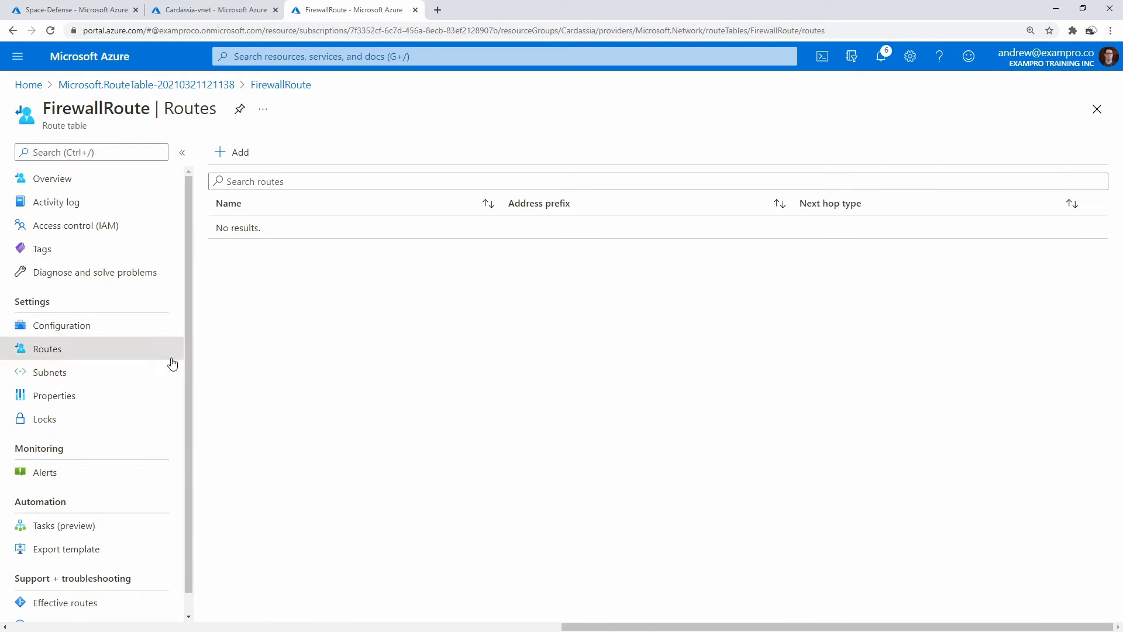
pyautogui.click(140, 372)
pyautogui.click(127, 348)
pyautogui.click(115, 375)
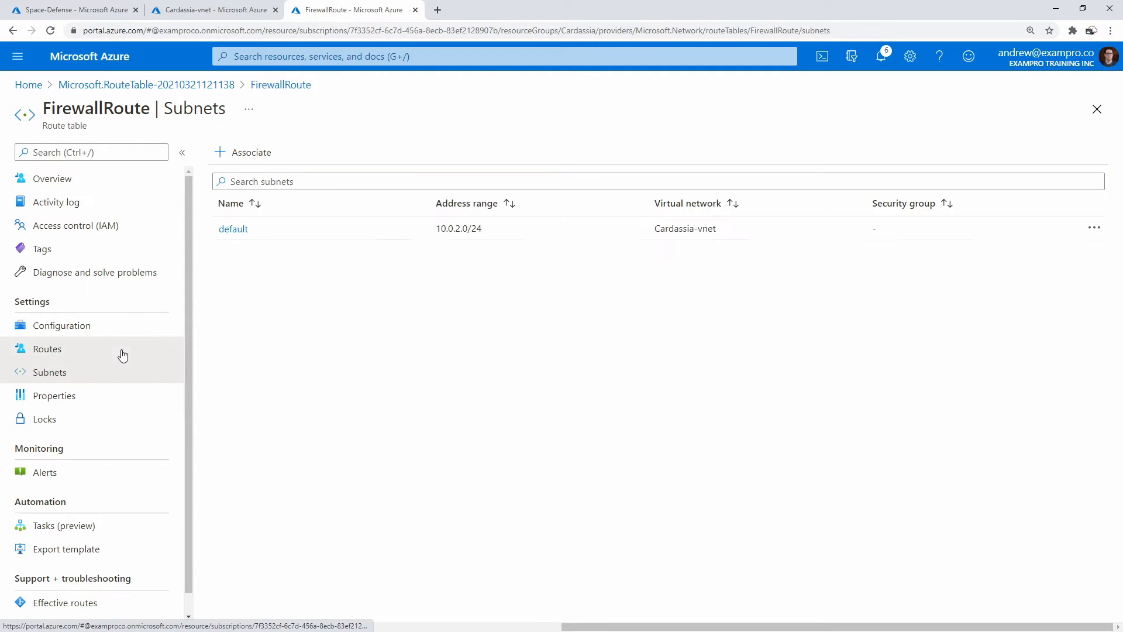
pyautogui.click(122, 354)
pyautogui.click(724, 308)
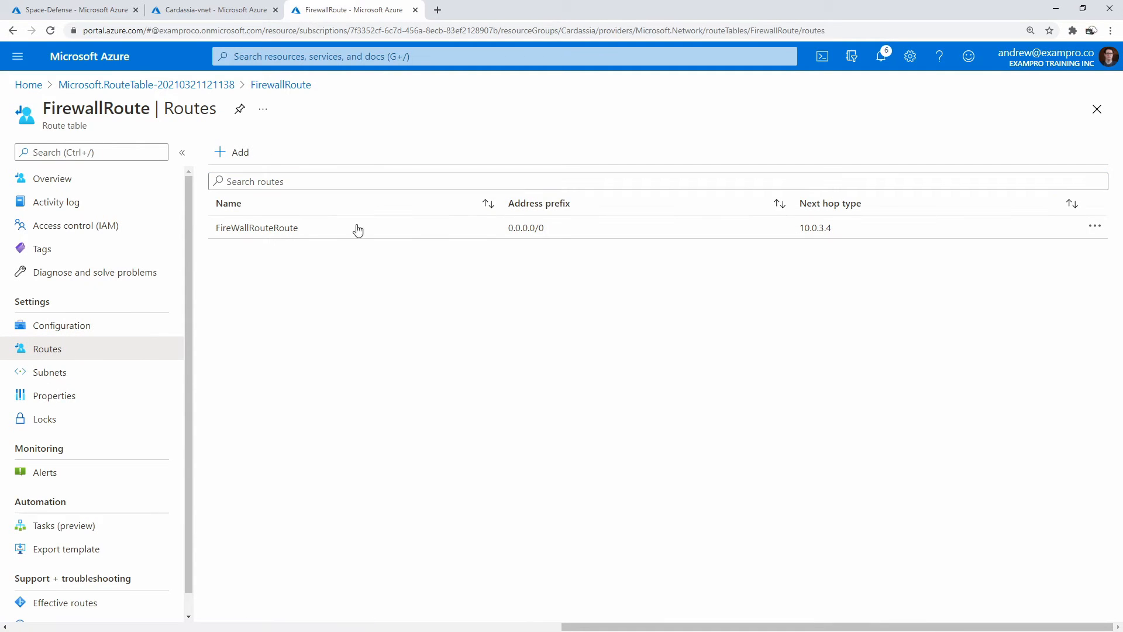
# - Open the classic rules of the Space-Defense firewall and review its application, network and NAT rule collections
pyautogui.click(111, 10)
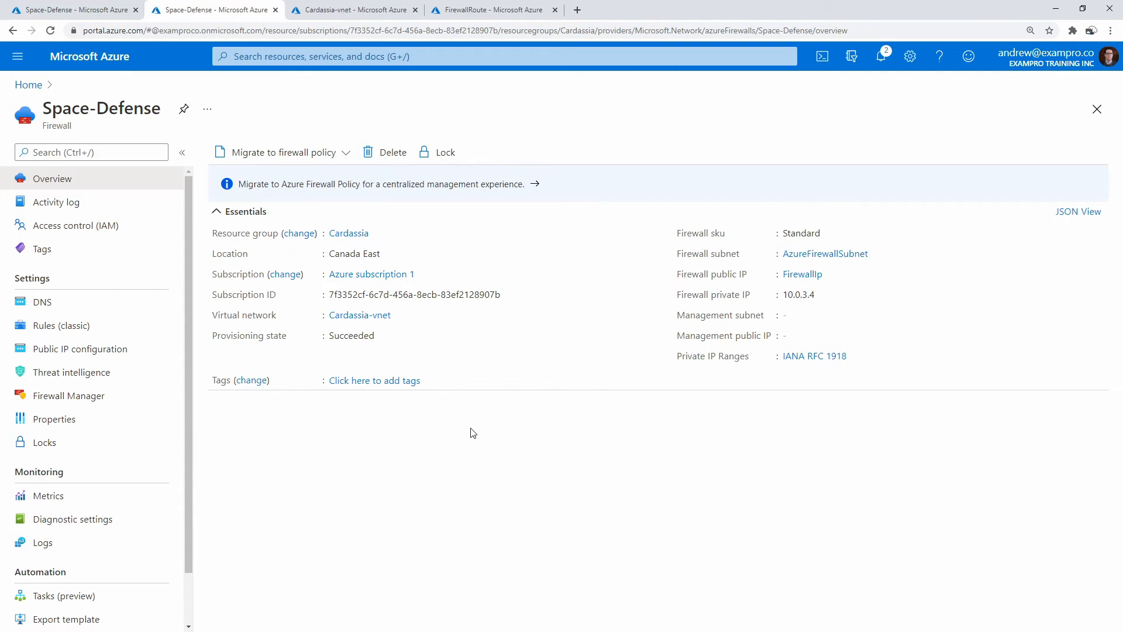
pyautogui.click(135, 331)
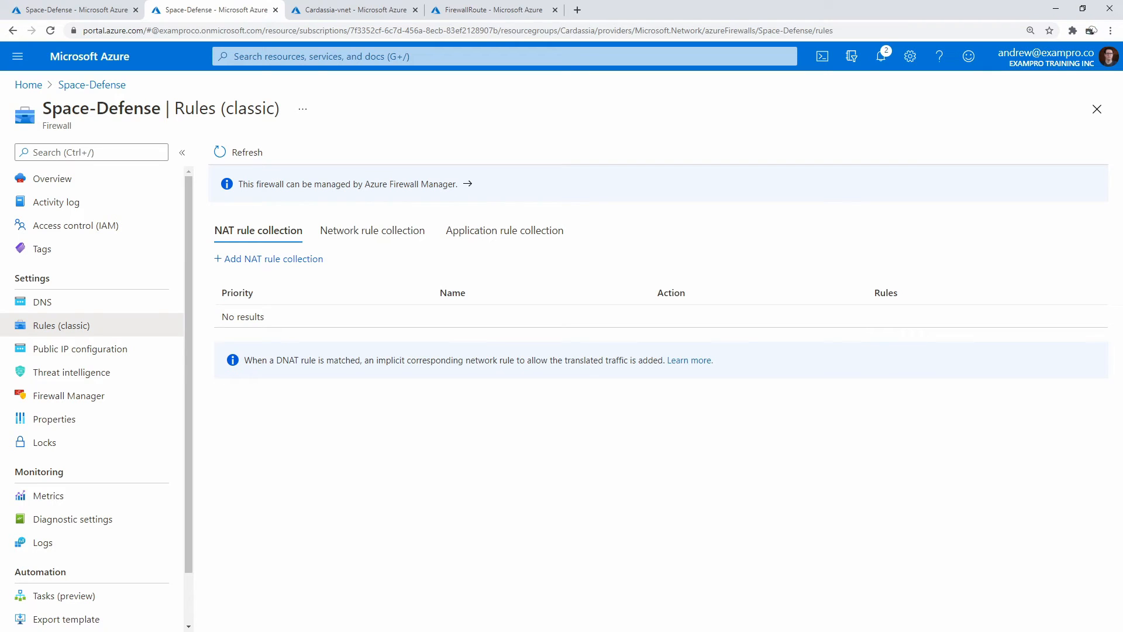
pyautogui.moveTo(0, 114); pyautogui.dragTo(0, 117)
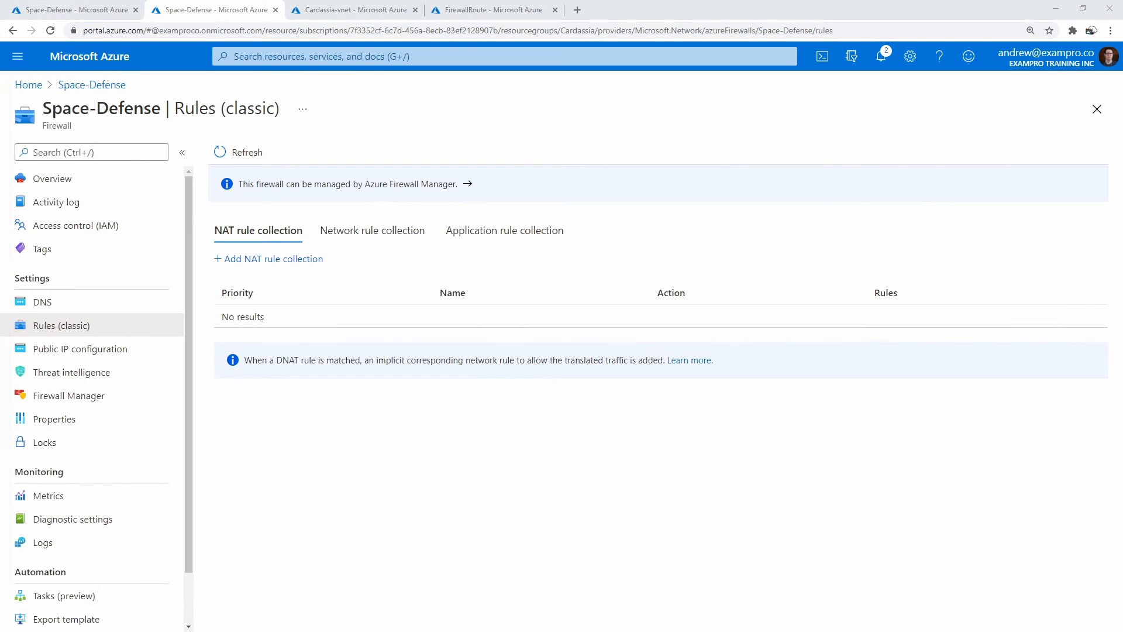
pyautogui.click(525, 240)
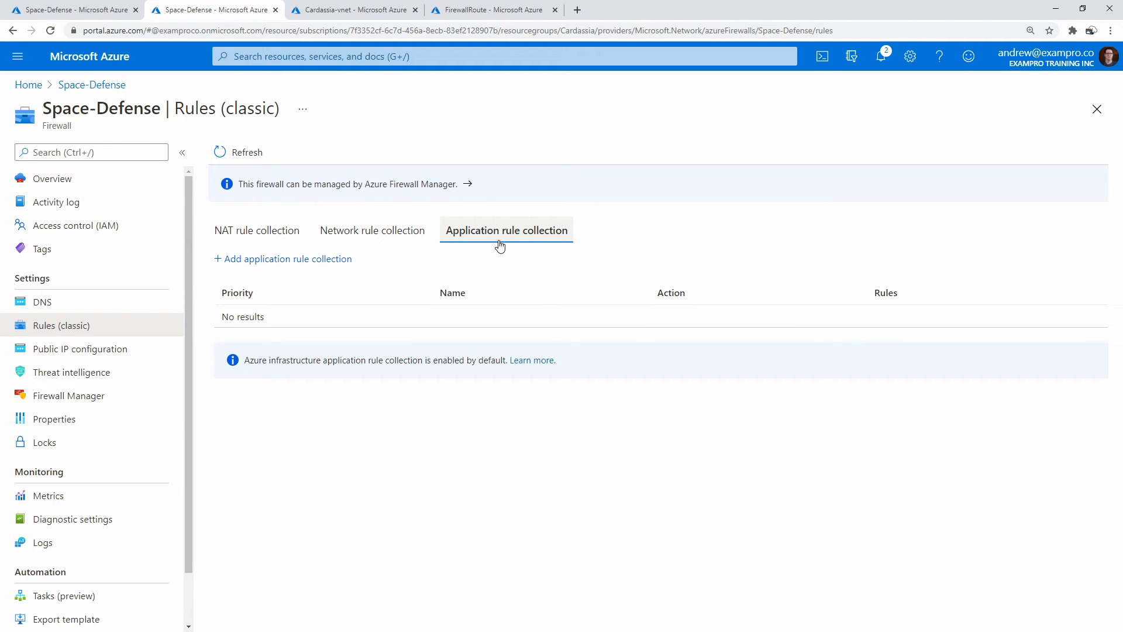
pyautogui.click(399, 228)
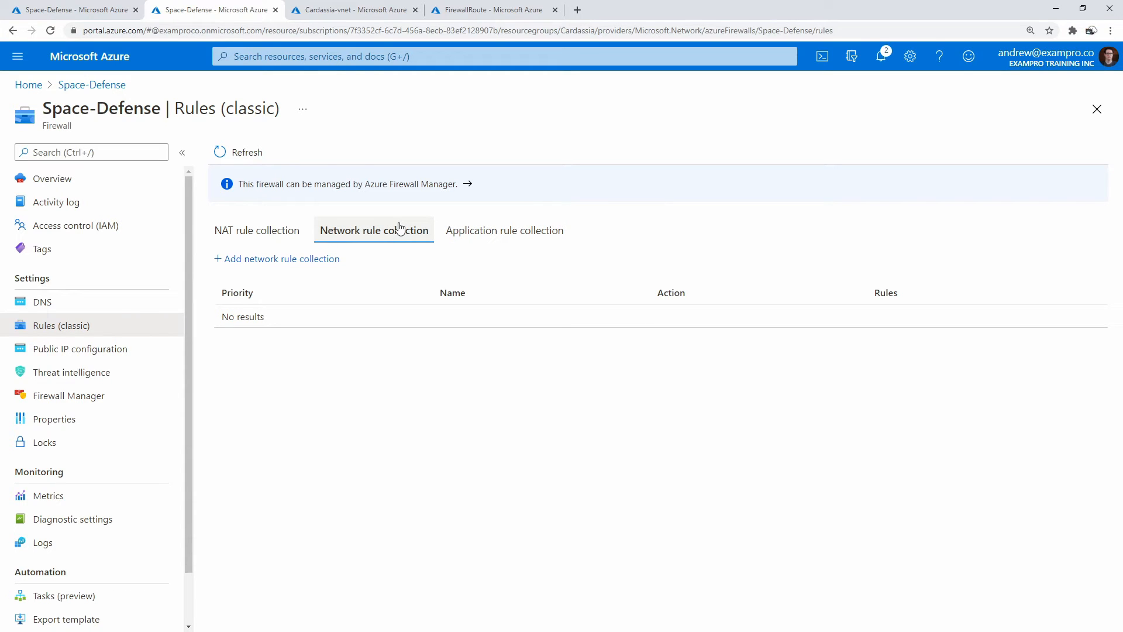
pyautogui.click(301, 233)
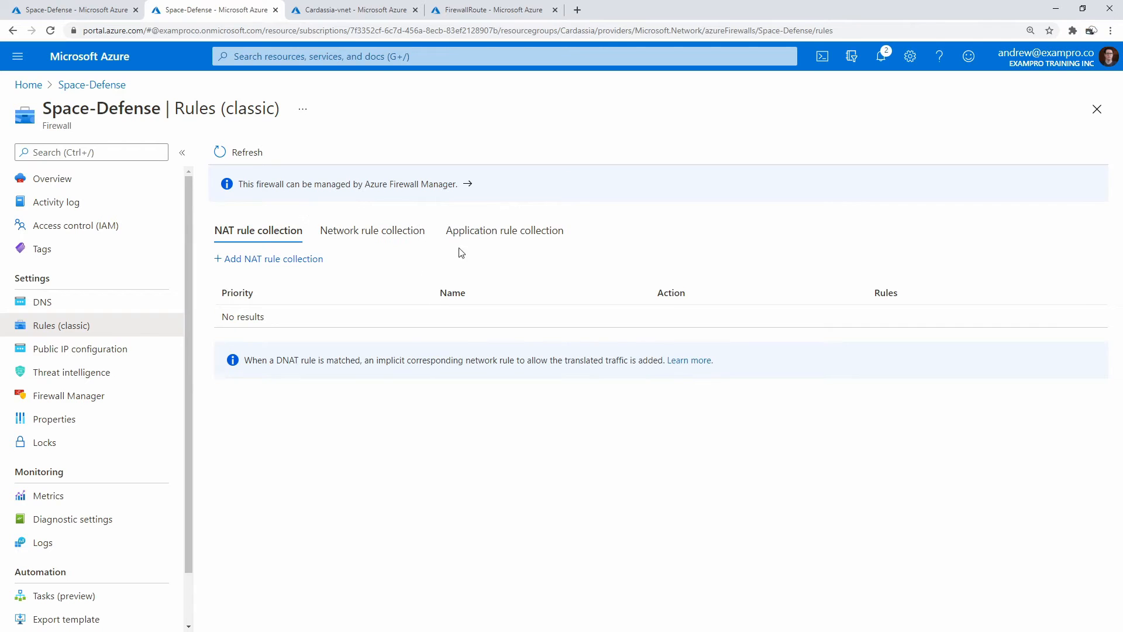
# - Start an application rule collection named GoogleCollectionRule with priority 200
pyautogui.click(486, 233)
pyautogui.click(325, 259)
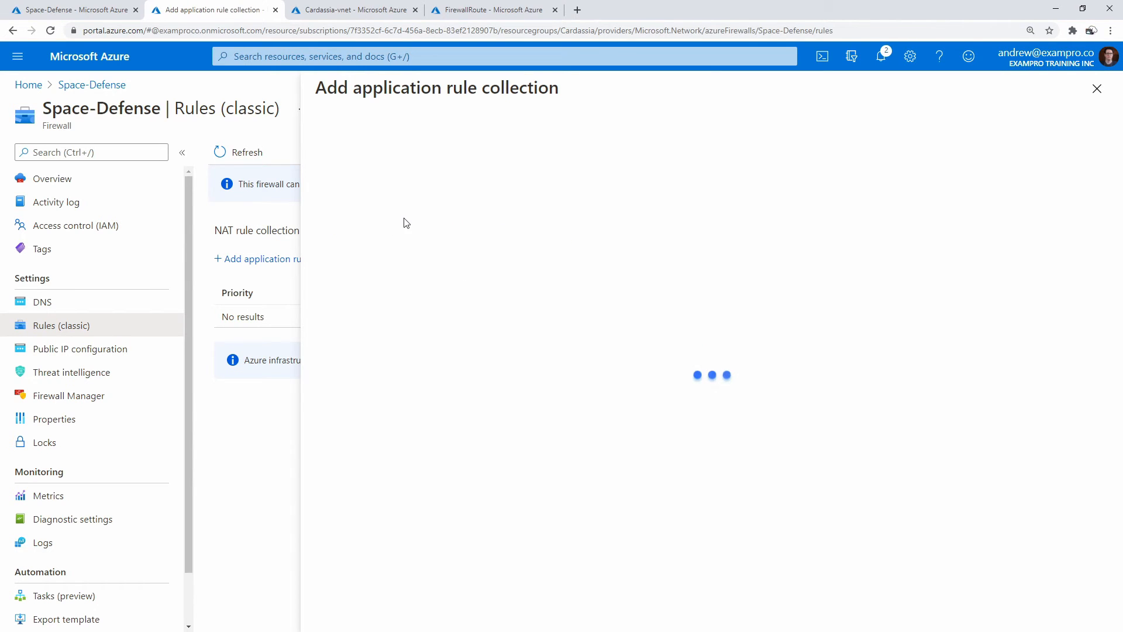
pyautogui.write('Goo')
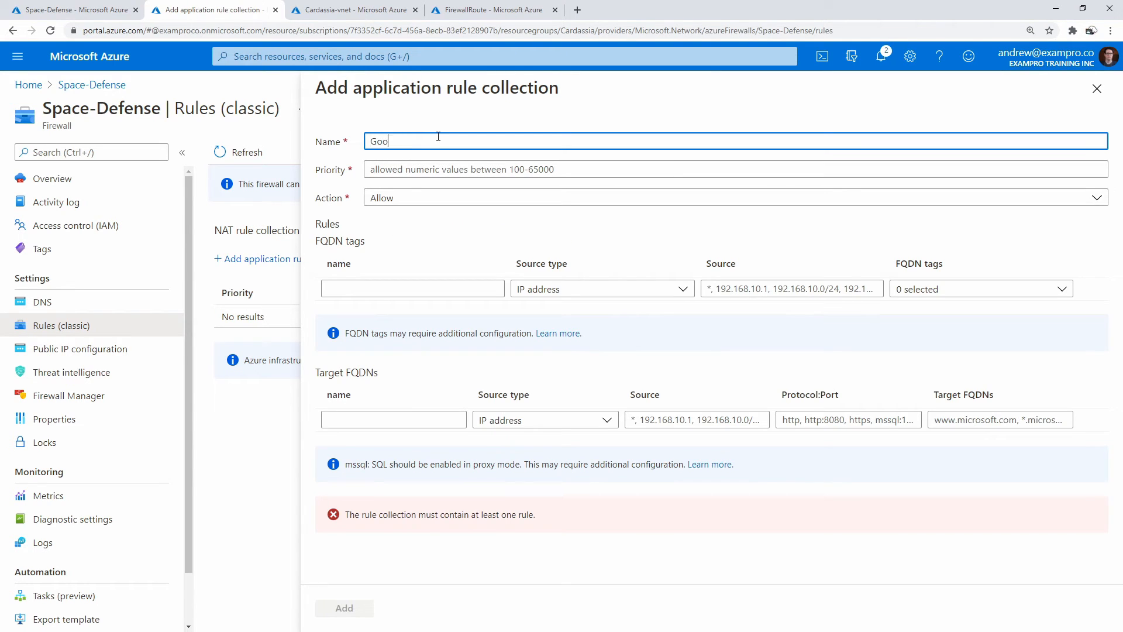
pyautogui.write('gleCollectionRule')
pyautogui.press('Tab')
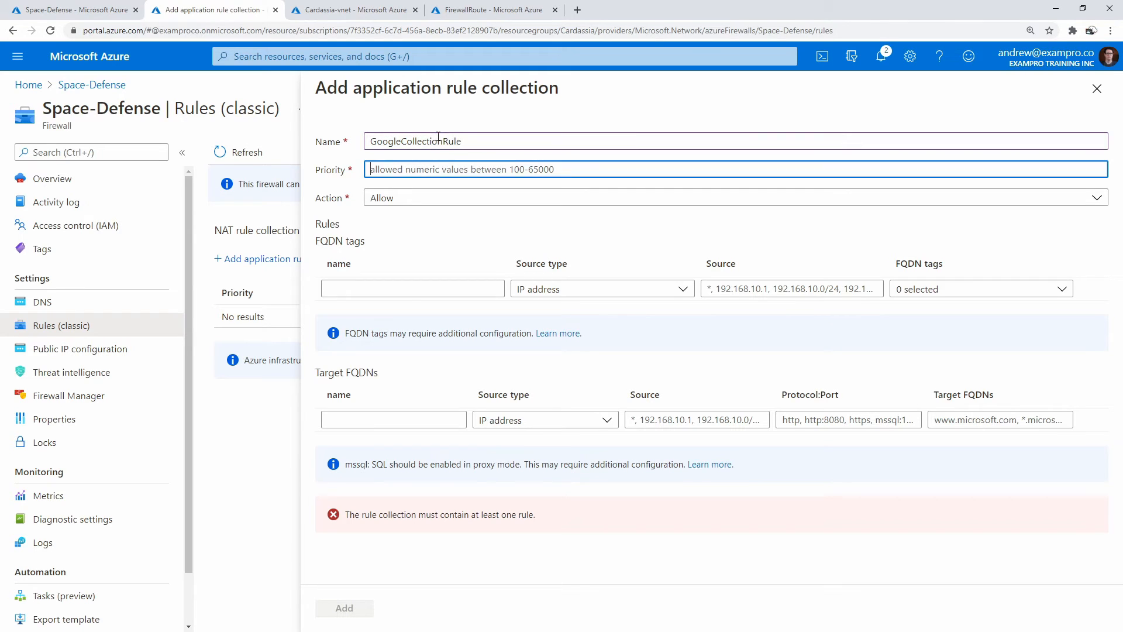
pyautogui.write('200')
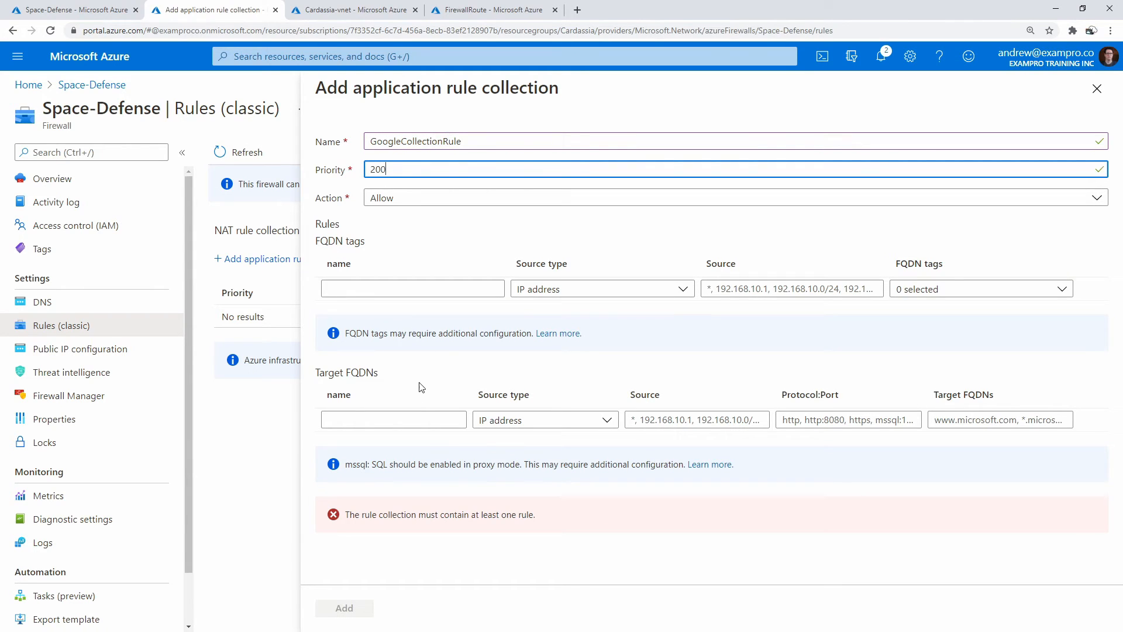
# - Name the collection's target FQDN rule Allow-Google, keeping IP address as its source type
pyautogui.click(423, 413)
pyautogui.write('All')
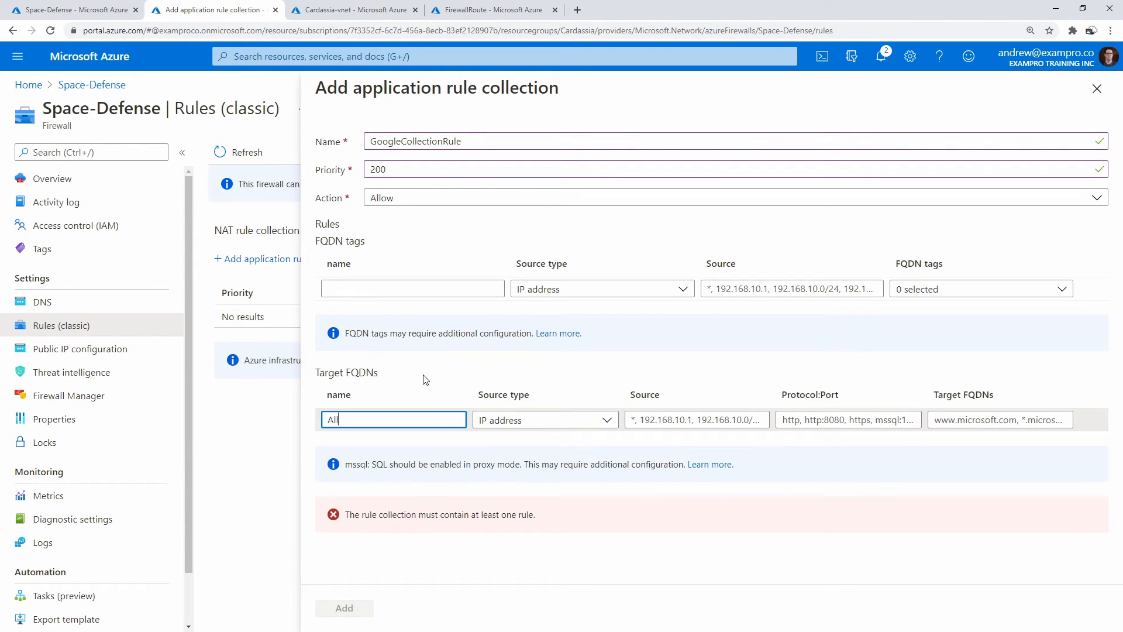
pyautogui.write('ow-Goo')
pyautogui.press('Tab')
pyautogui.press('Tab')
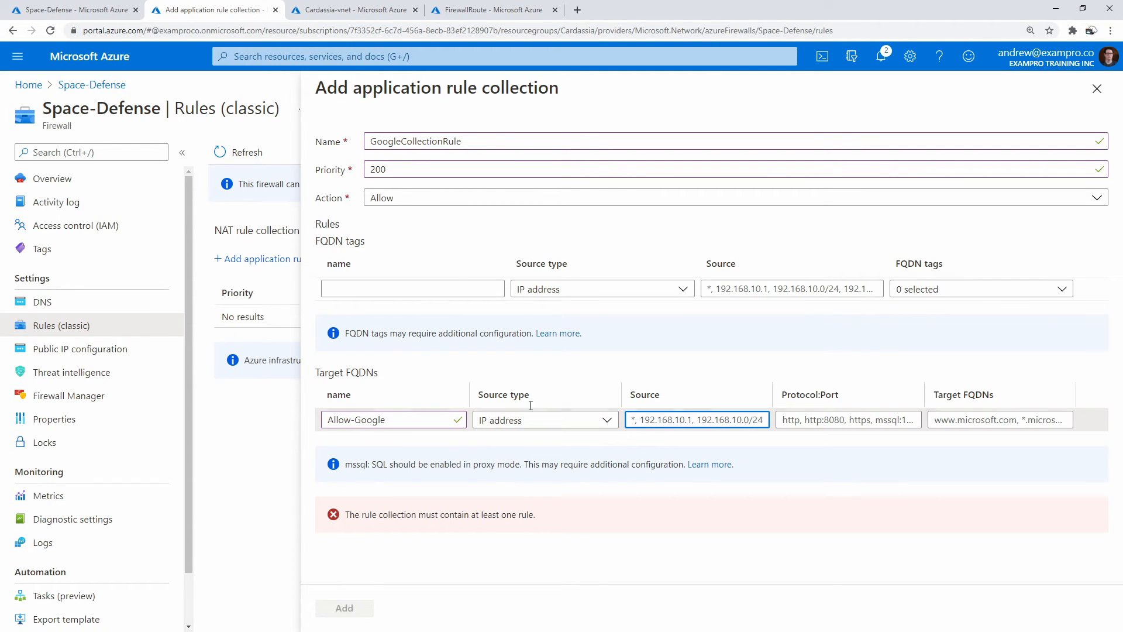
# - Check the default subnet's address range in Cardassia-vnet and set the Allow-Google rule's source to 10.0.4.0/24
pyautogui.click(354, 10)
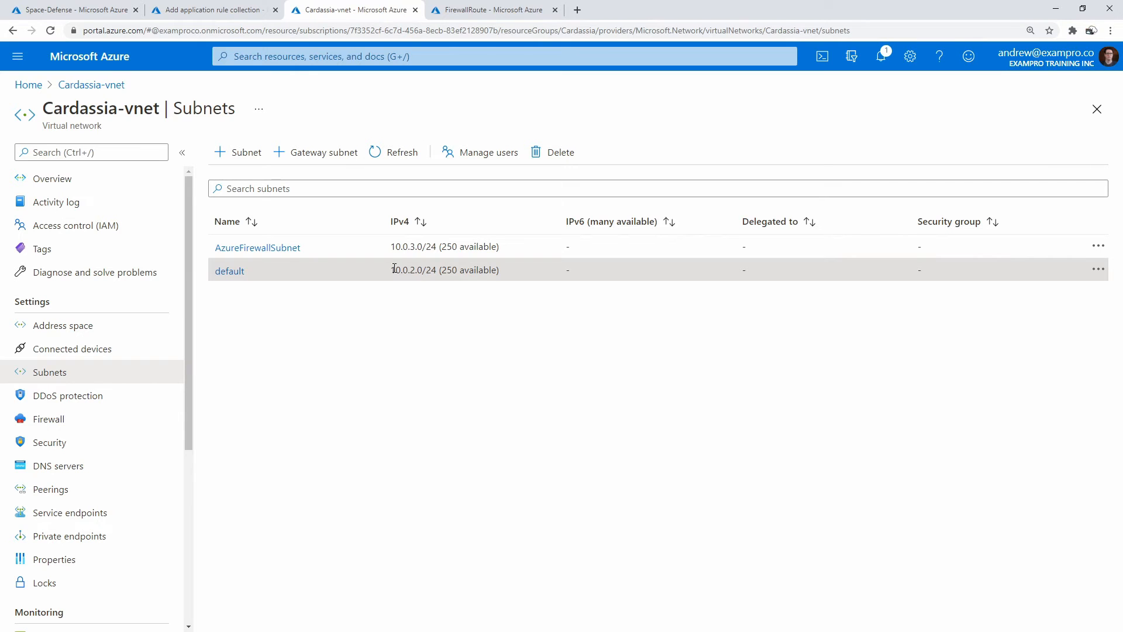
pyautogui.click(214, 10)
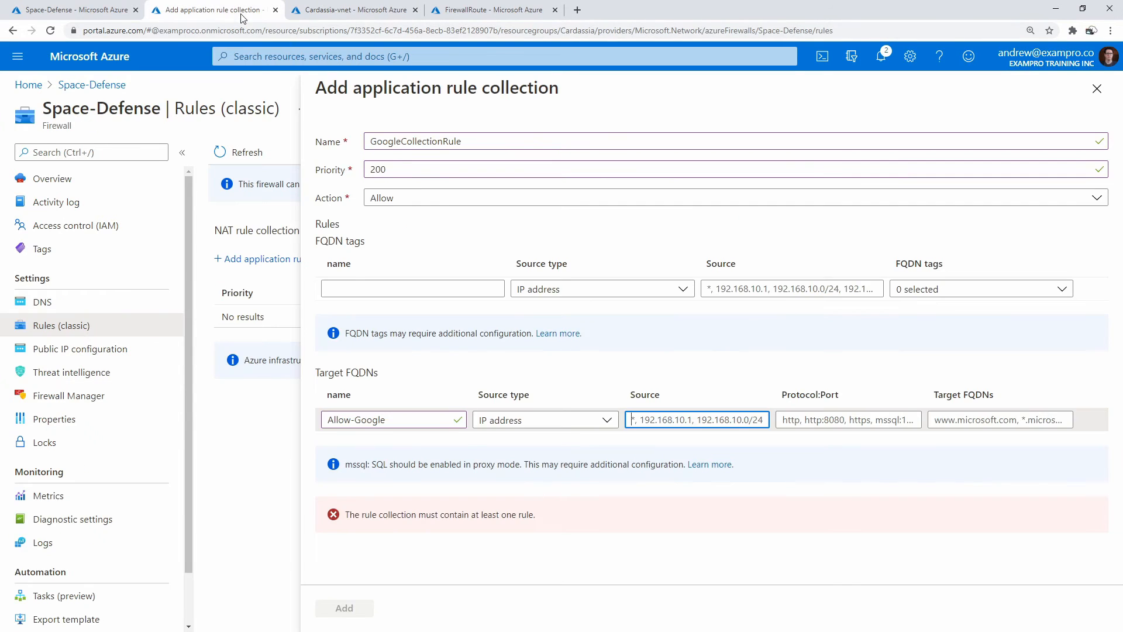
pyautogui.write('10.0')
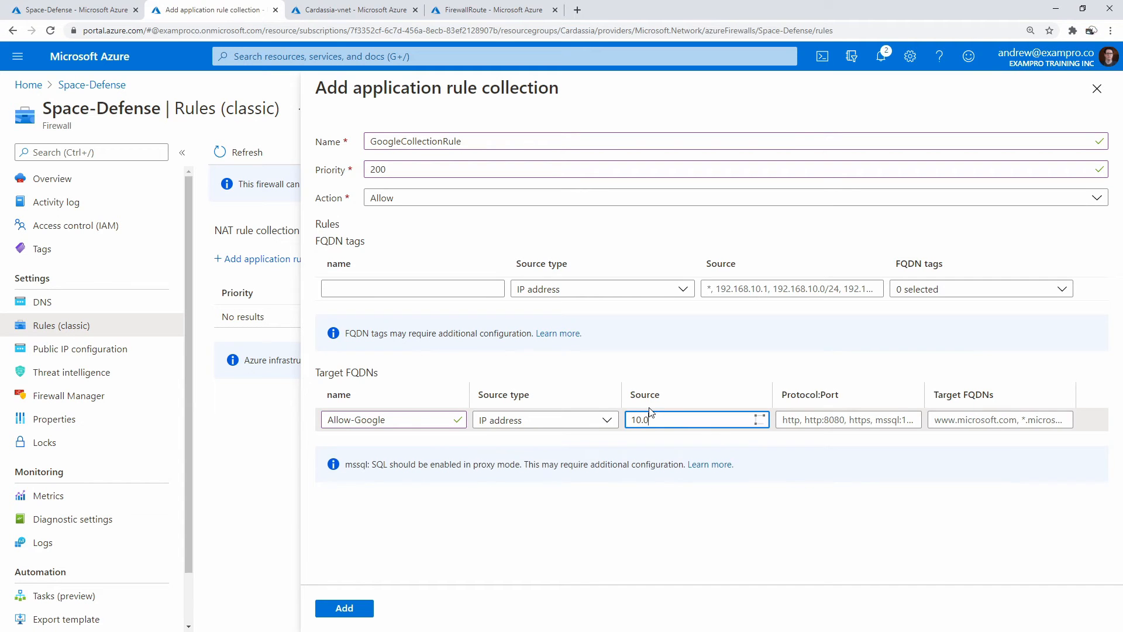
pyautogui.write('.4.0')
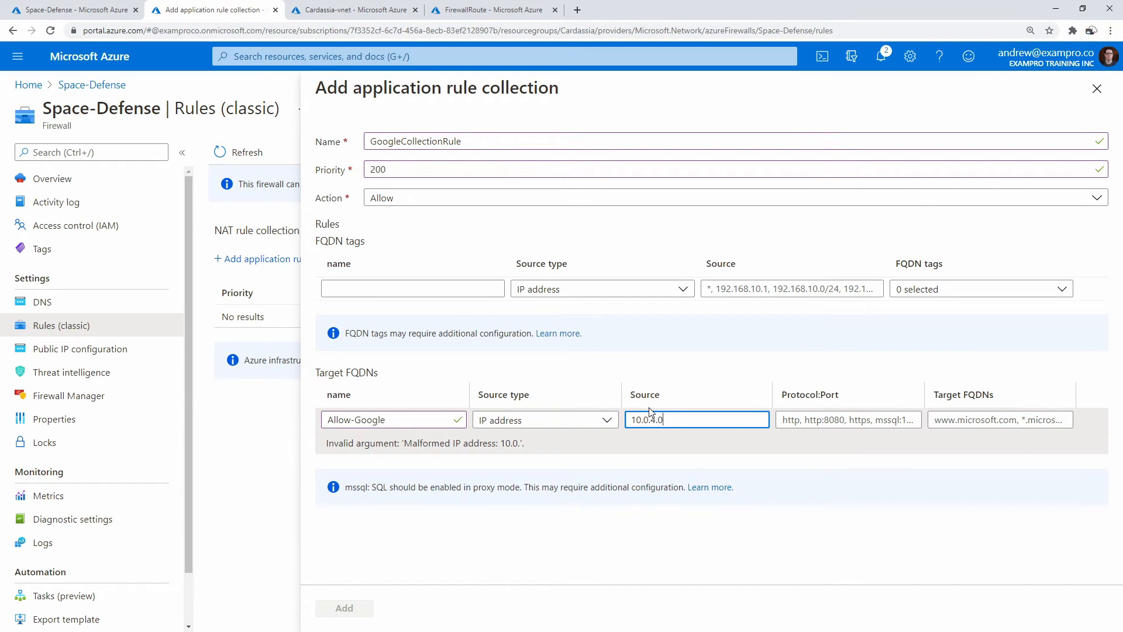
pyautogui.write('/24')
pyautogui.press('Tab')
pyautogui.write('htt')
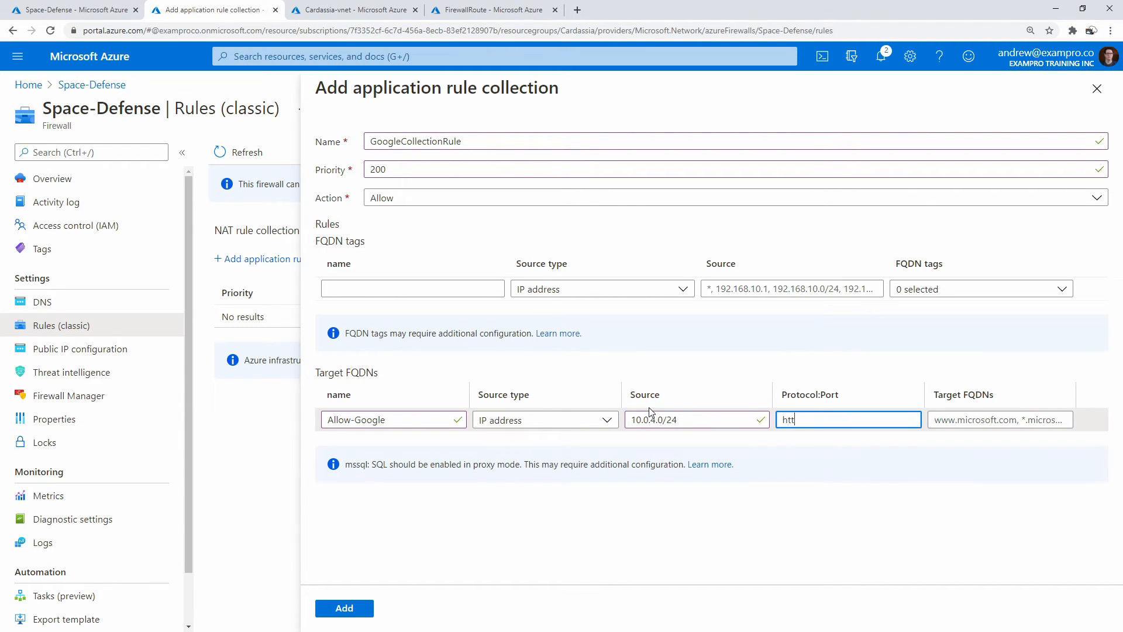
pyautogui.write('p,https')
pyautogui.press('Tab')
pyautogui.write('ww')
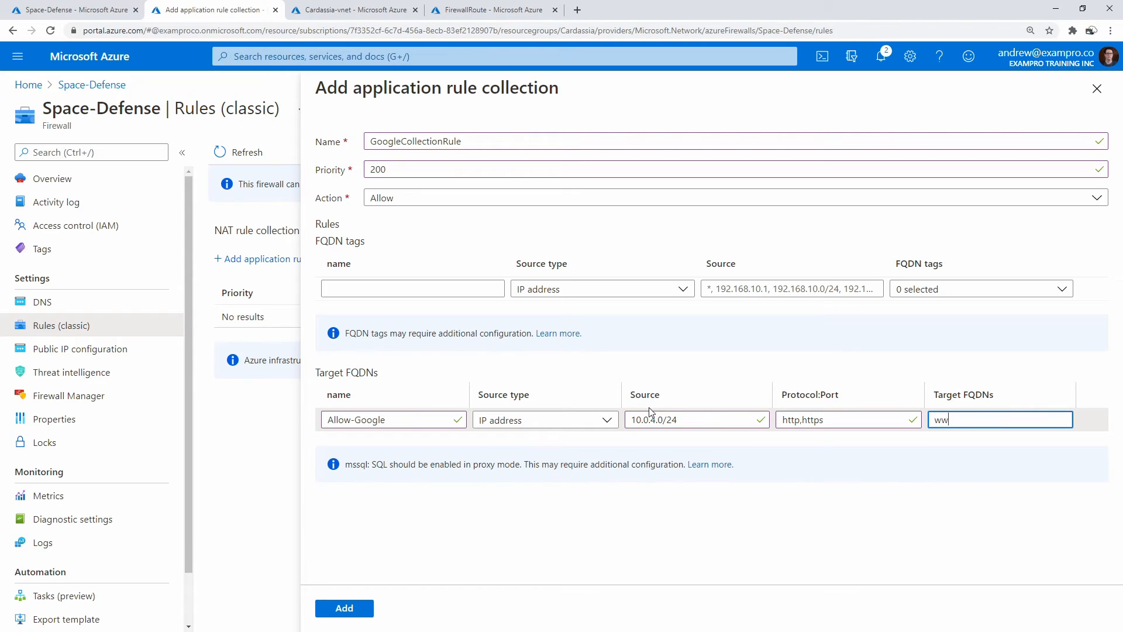
pyautogui.write('w.google.com')
pyautogui.click(366, 606)
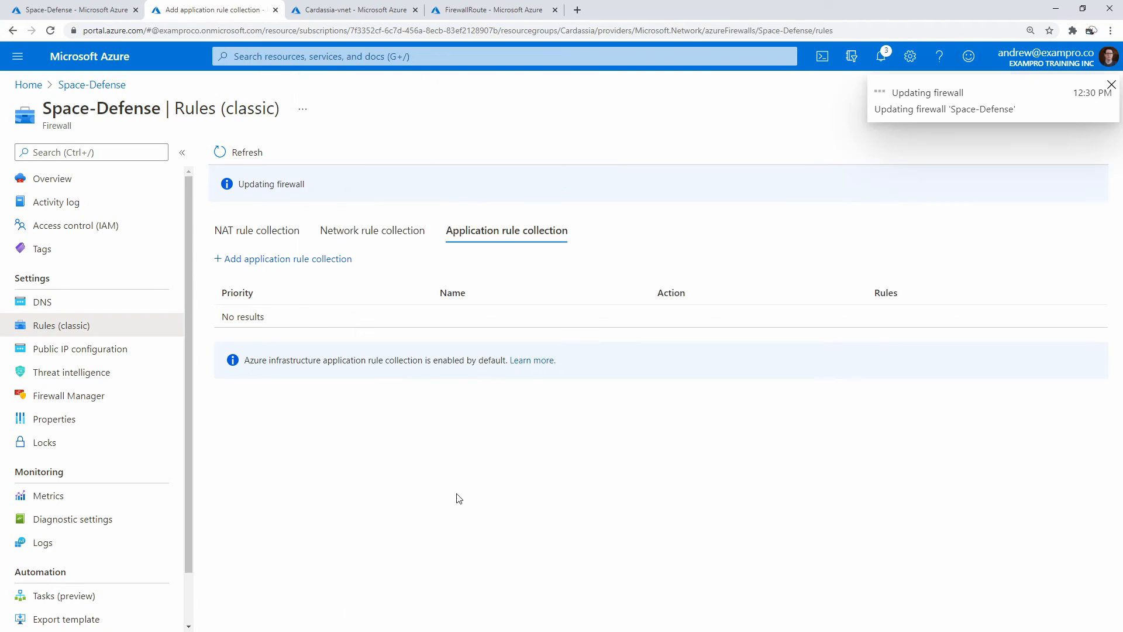
# - Start a network rule collection named CenturyLink with priority 200 in the Space-Defense classic rules
pyautogui.click(372, 230)
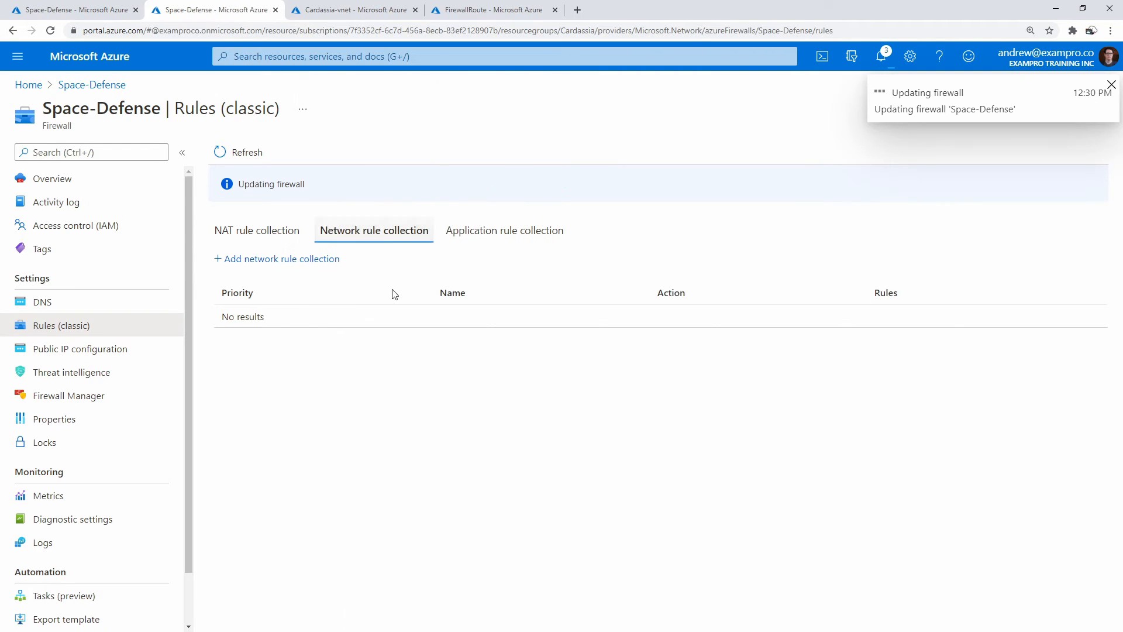
pyautogui.click(309, 259)
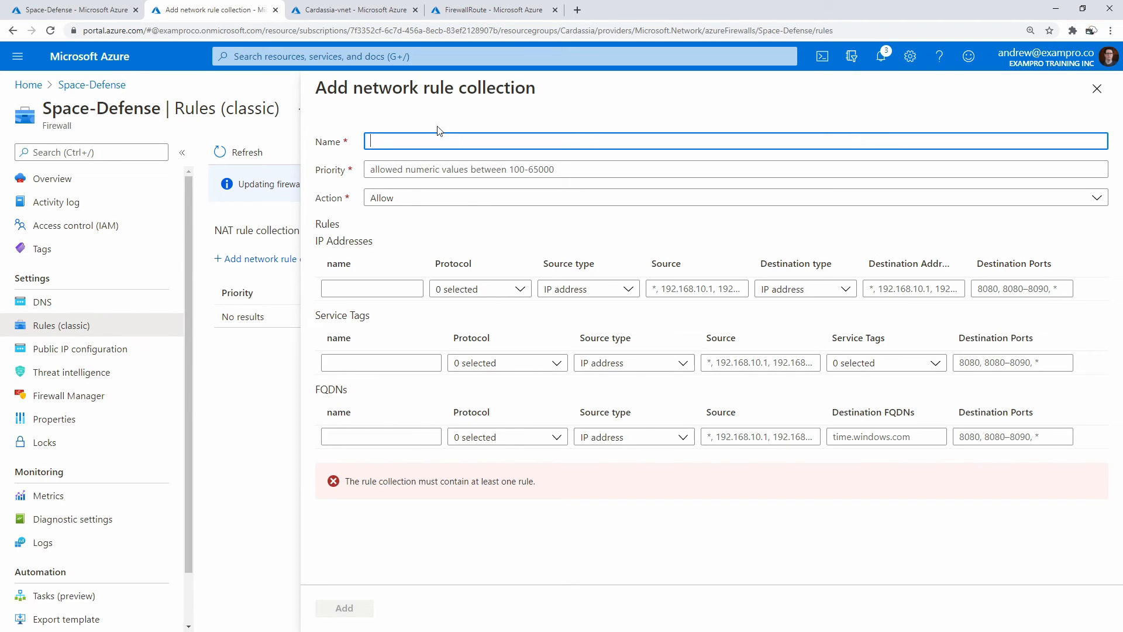
pyautogui.press('BackSpace')
pyautogui.press('BackSpace')
pyautogui.press('BackSpace')
pyautogui.press('BackSpace')
pyautogui.press('BackSpace')
pyautogui.press('BackSpace')
pyautogui.write('enturyLink')
pyautogui.press('Tab')
pyautogui.write('200')
pyautogui.press('Tab')
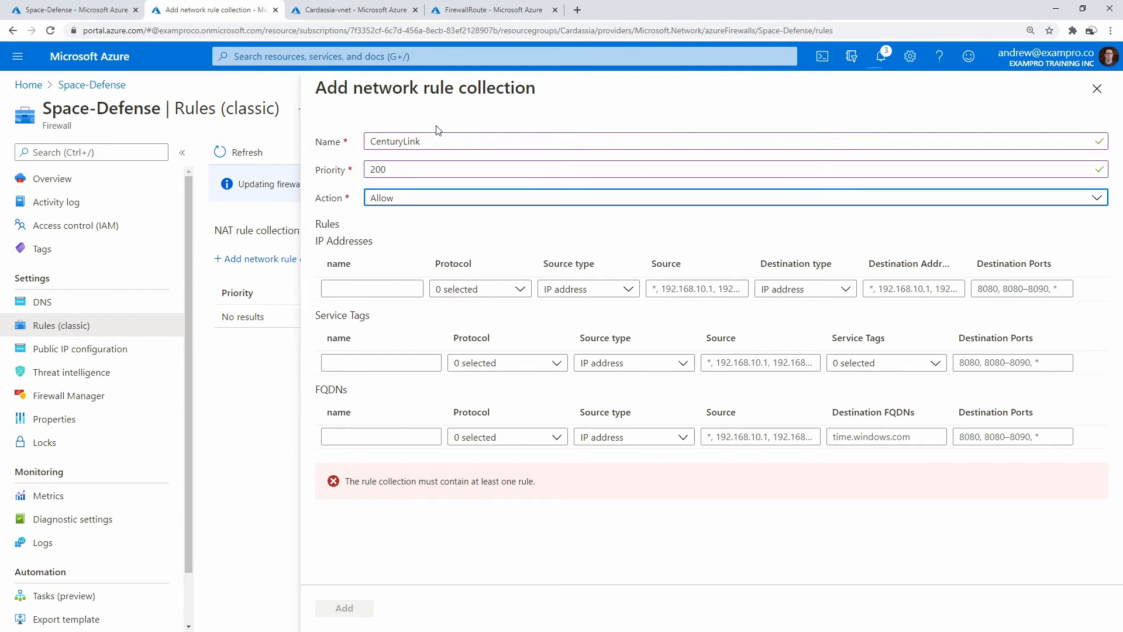
# - Define an IP address rule named Allow-DNS with protocol UDP, source type IP address and source 10.0.2.0/24
pyautogui.click(374, 286)
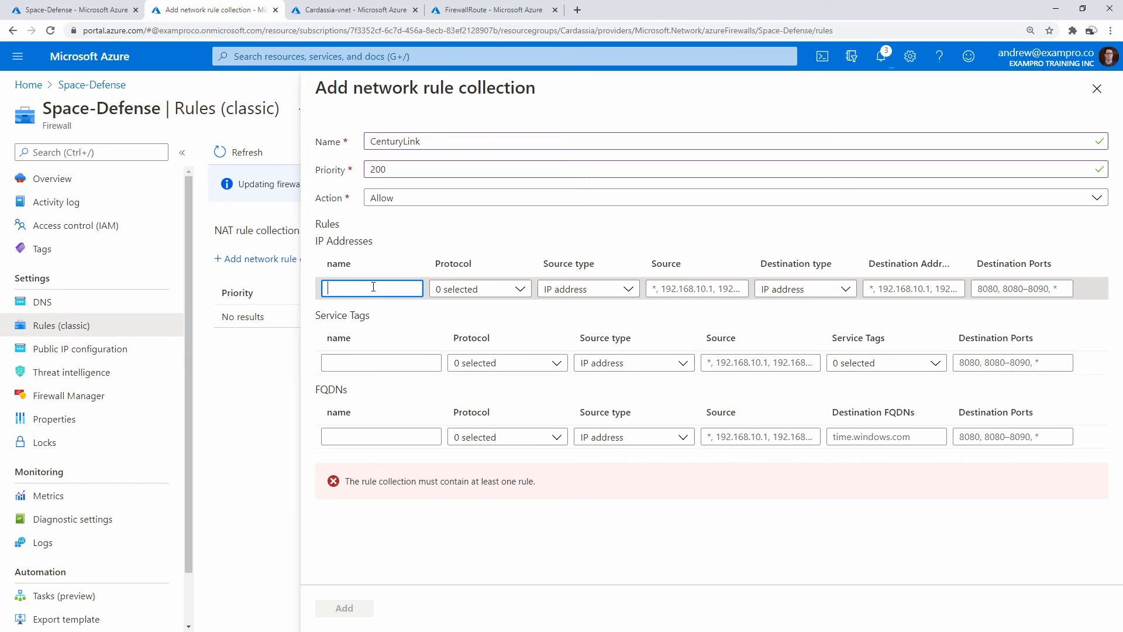
pyautogui.write('Allow-DNS')
pyautogui.press('Tab')
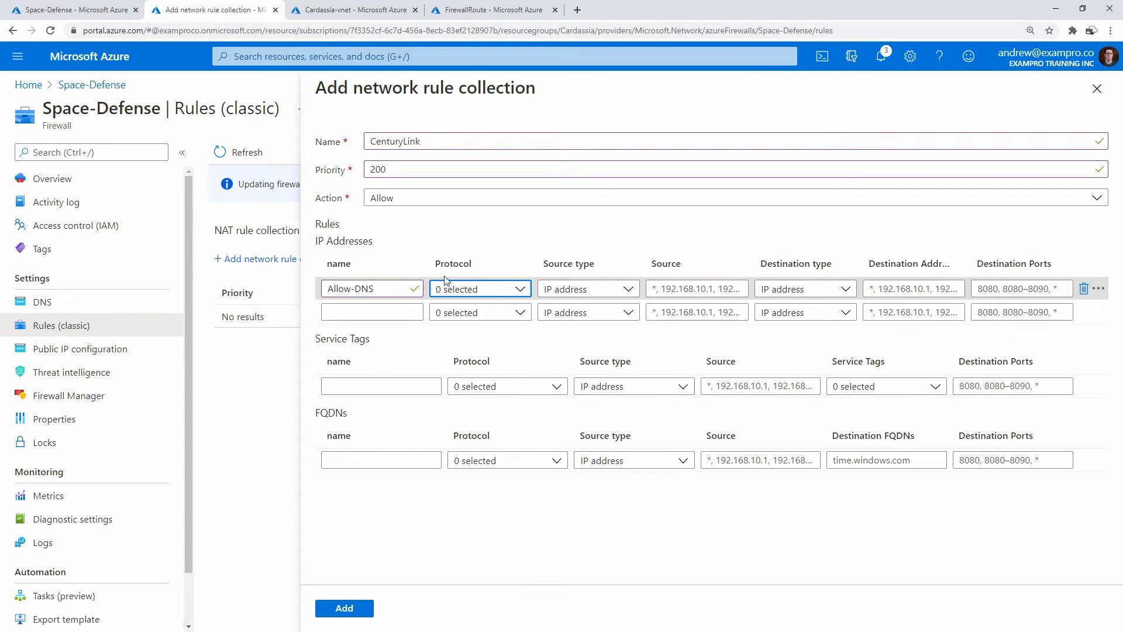
pyautogui.click(456, 288)
pyautogui.click(461, 336)
pyautogui.click(603, 291)
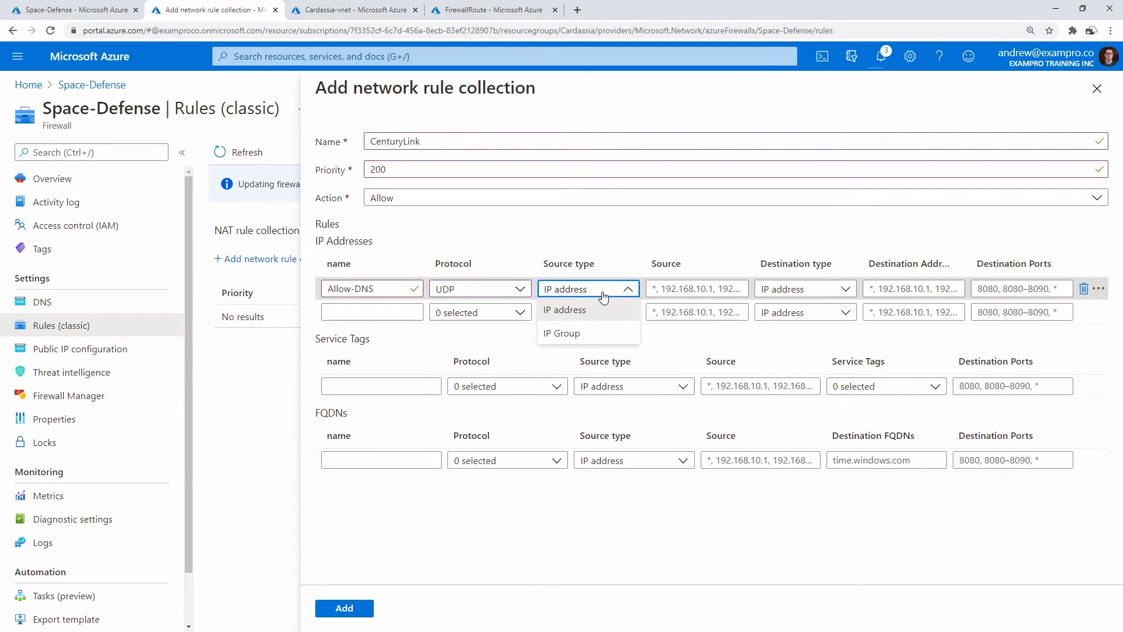
pyautogui.click(604, 308)
pyautogui.click(674, 288)
pyautogui.write('10.0')
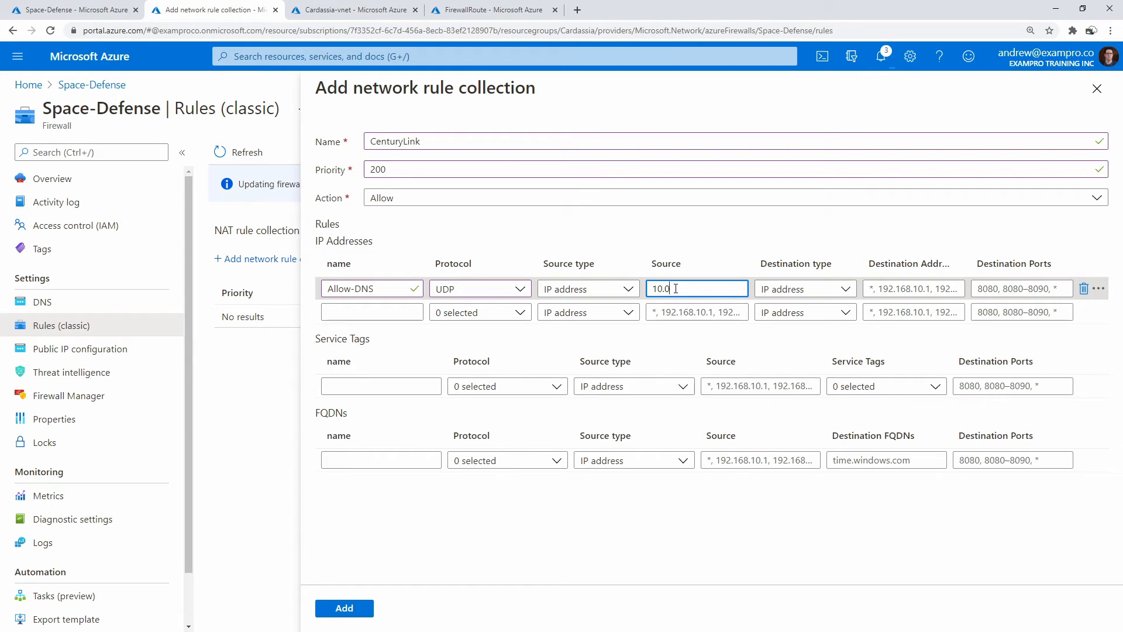
pyautogui.write('.0.0/')
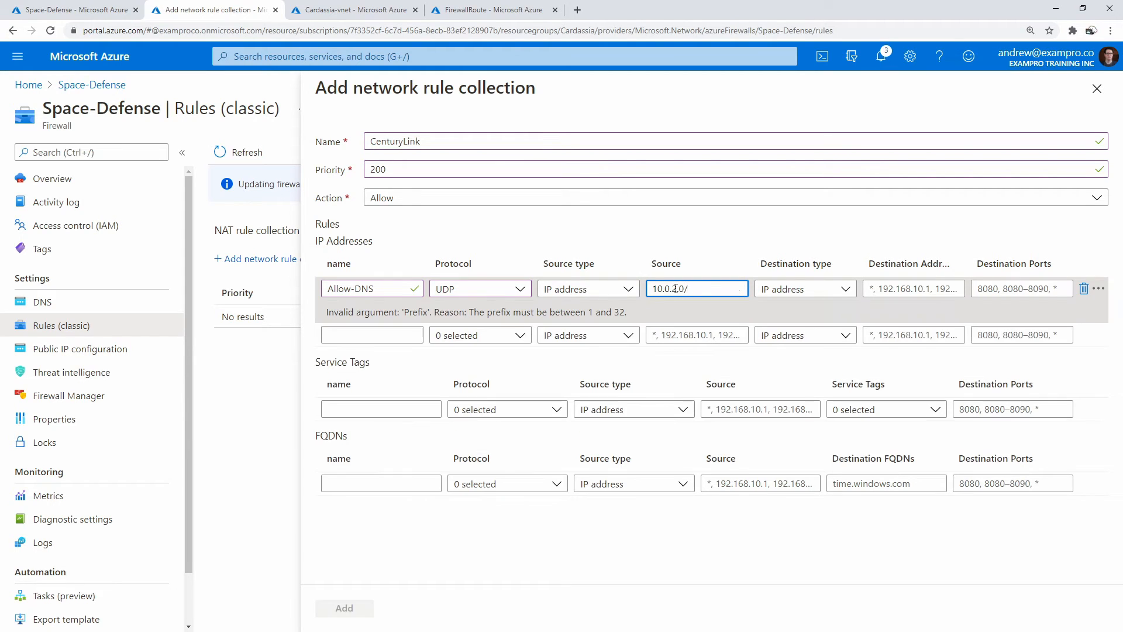
pyautogui.write('24')
pyautogui.press('Tab')
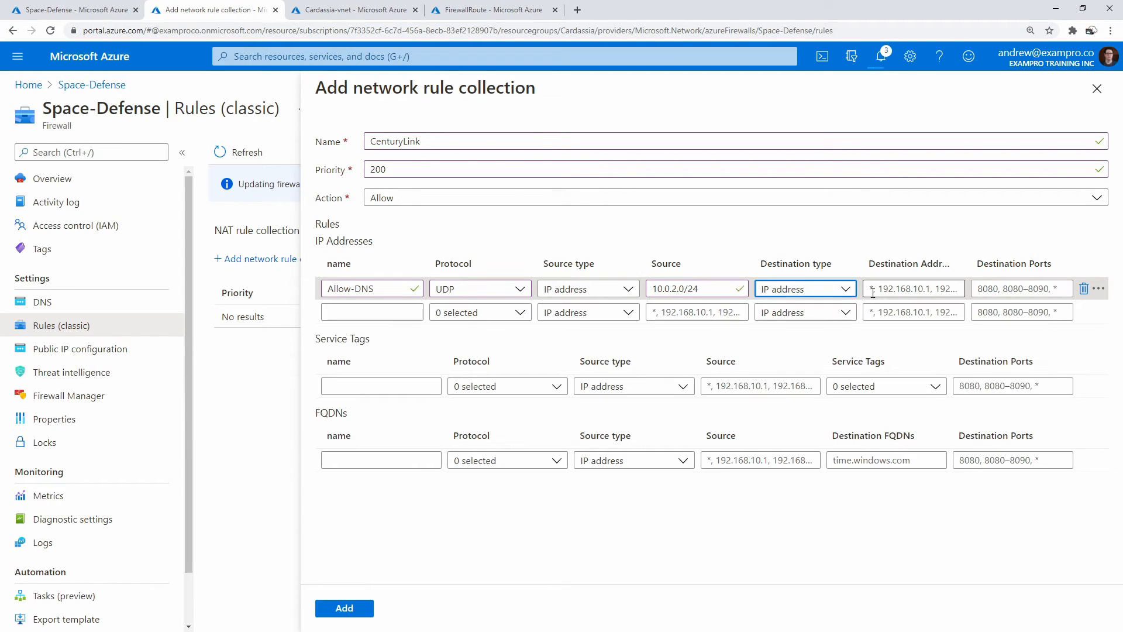
# - Set the Allow-DNS destination addresses to 209.244.0.3,209.244.0.4 and the port to 53, and try to add the network rule collection
pyautogui.click(865, 287)
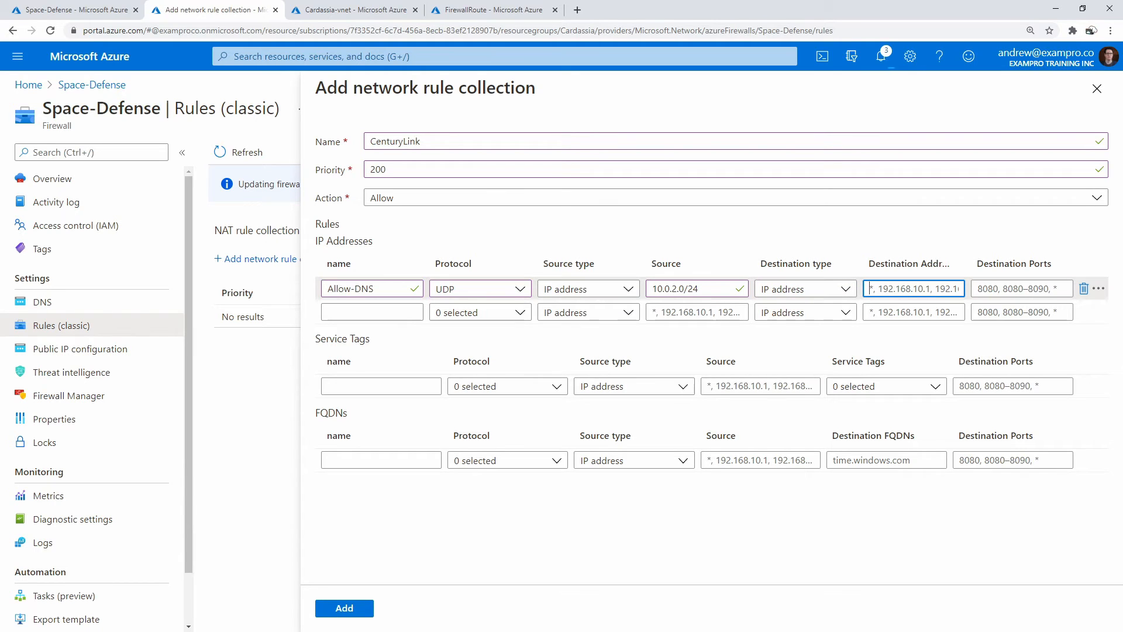
pyautogui.hotkey('alt', 'Tab')
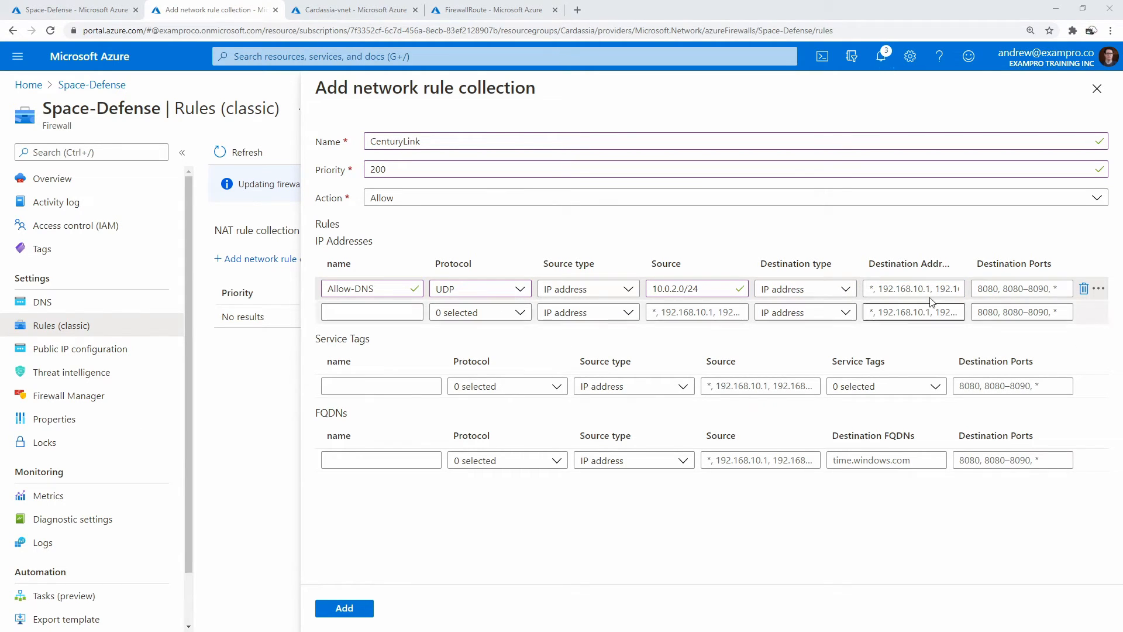
pyautogui.hotkey('alt', 'Tab')
pyautogui.write('209.244.0.3,209.244.0.4')
pyautogui.click(1031, 291)
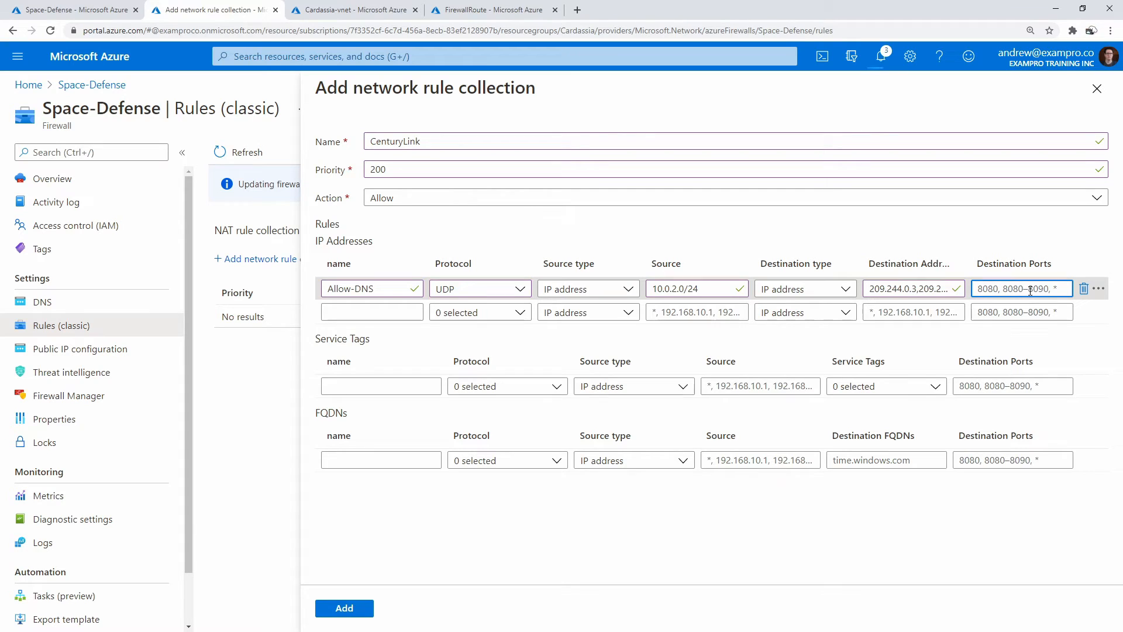
pyautogui.write('53')
pyautogui.click(341, 609)
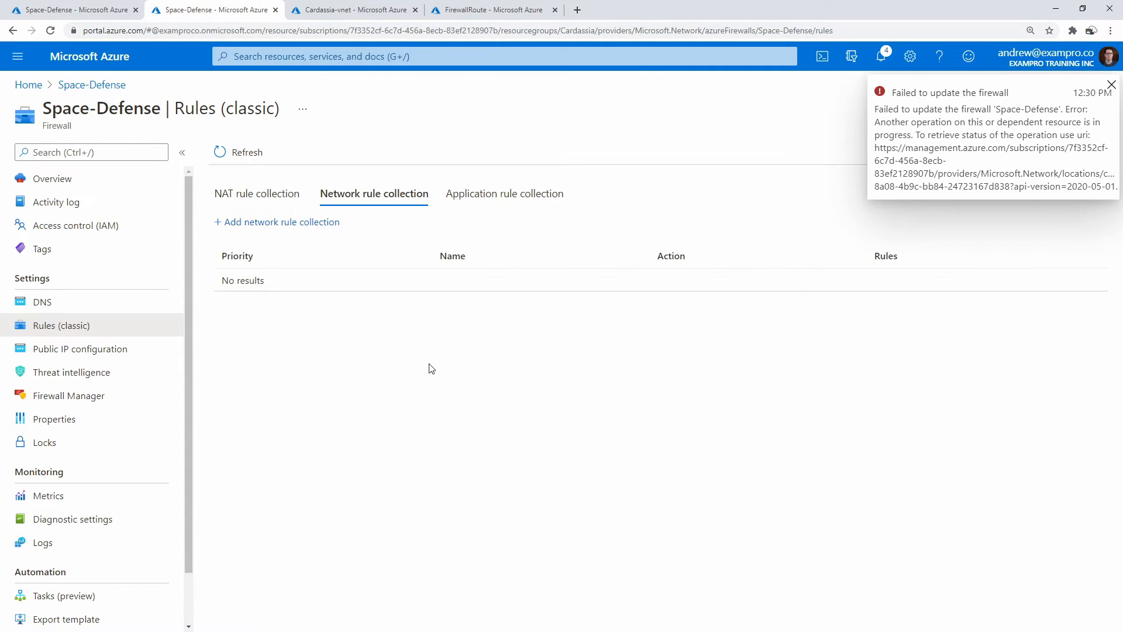
# - Check the notifications and the activity log for the status and details of the latest Azure Firewall updates
pyautogui.click(282, 194)
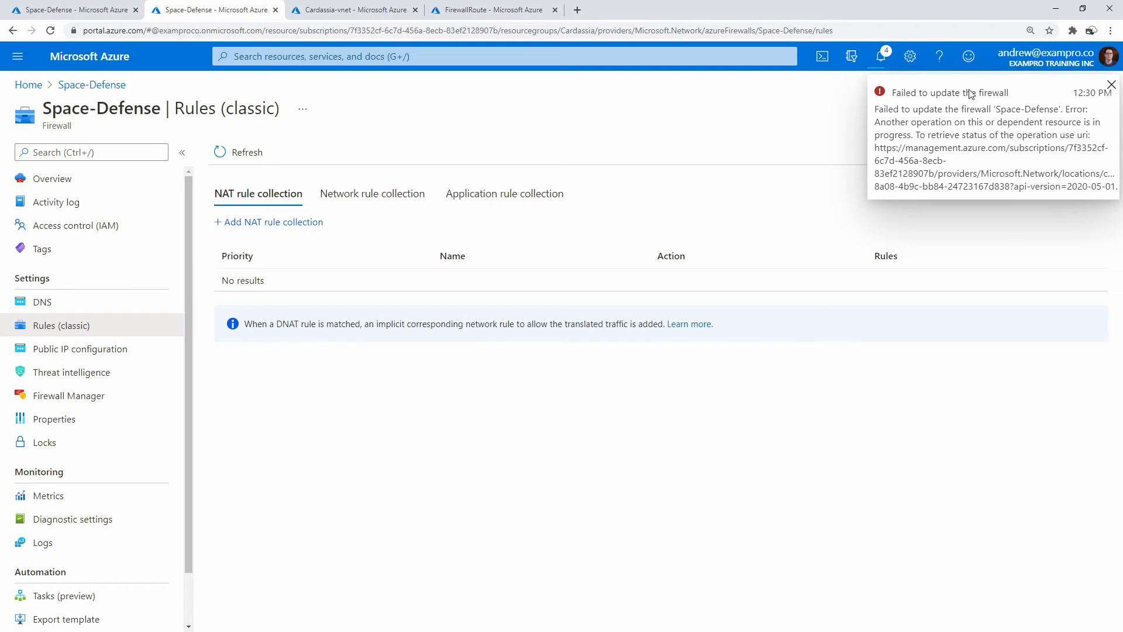
pyautogui.click(881, 57)
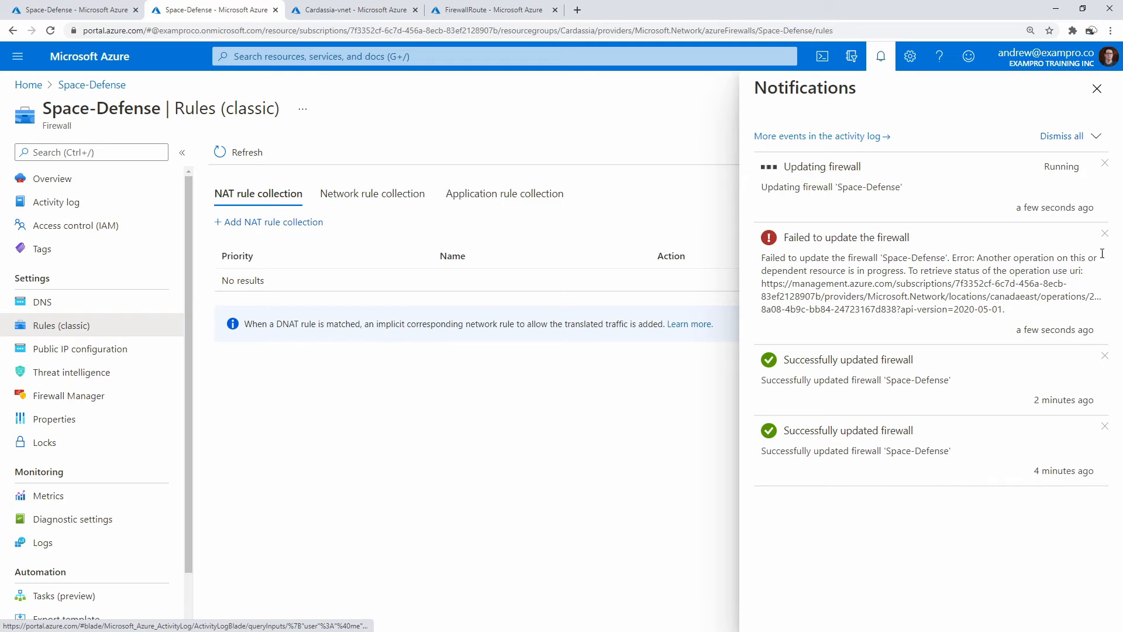
pyautogui.click(877, 136)
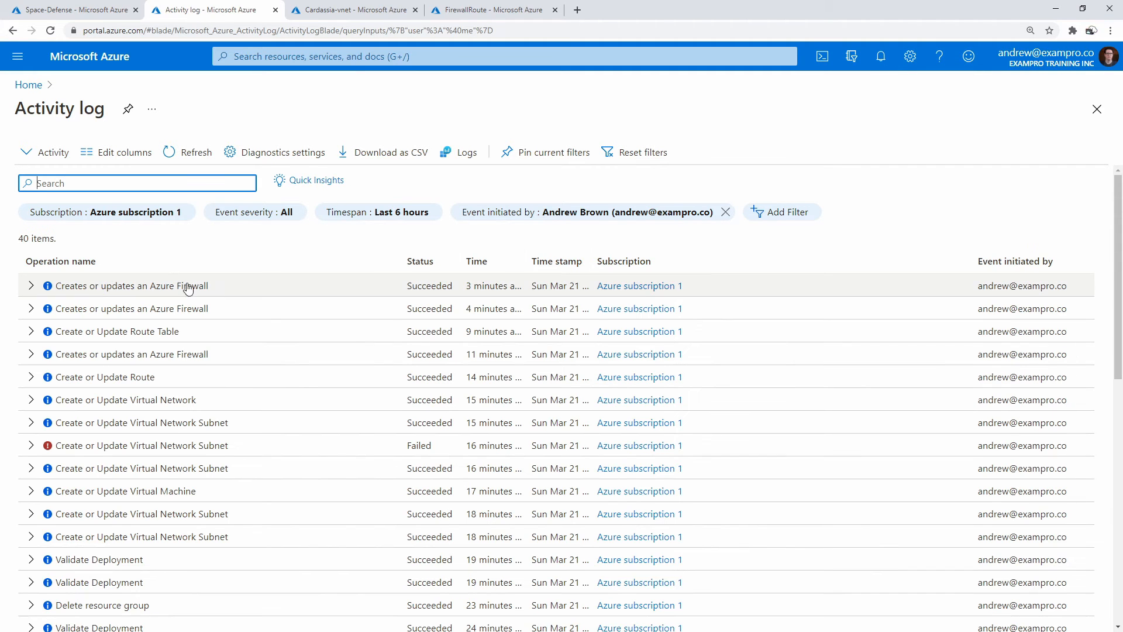
pyautogui.click(212, 287)
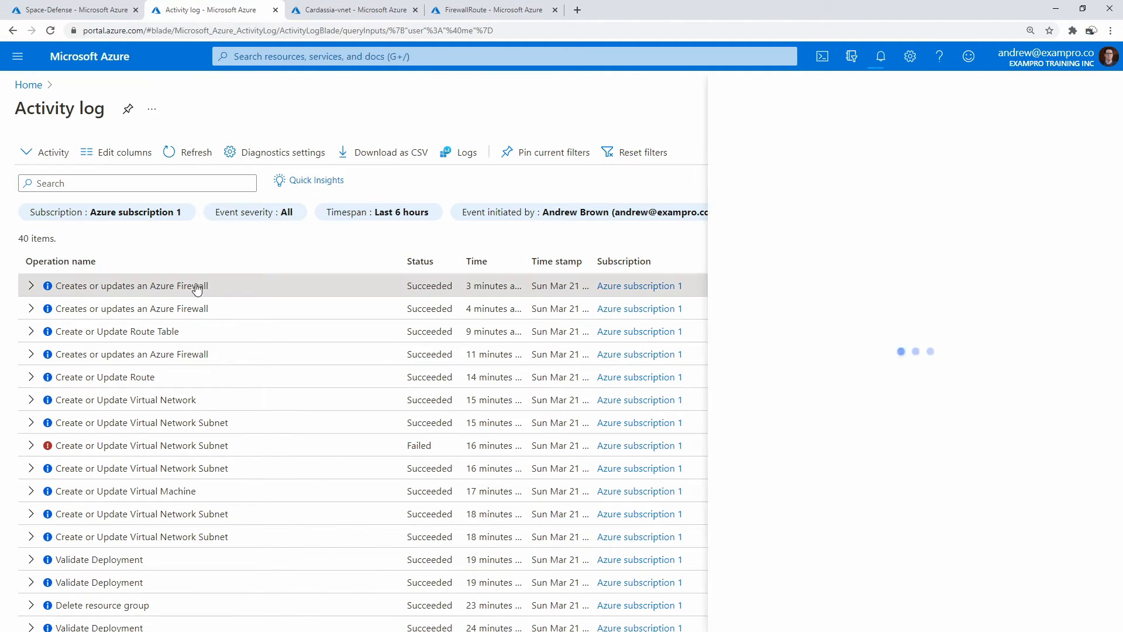
pyautogui.click(32, 286)
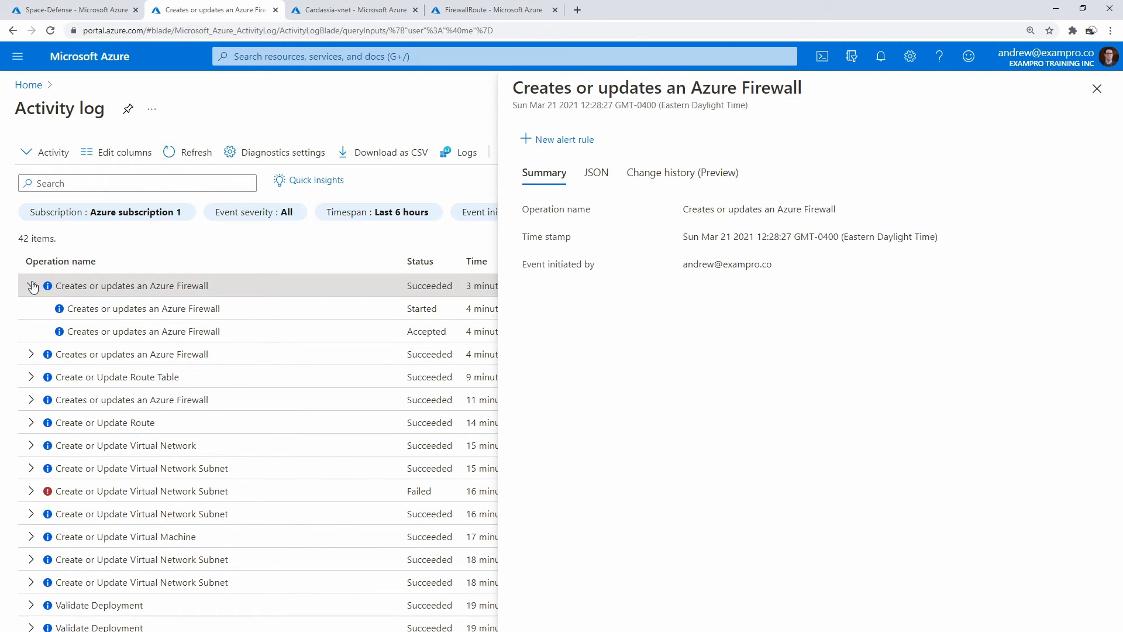
pyautogui.click(1097, 88)
pyautogui.click(25, 358)
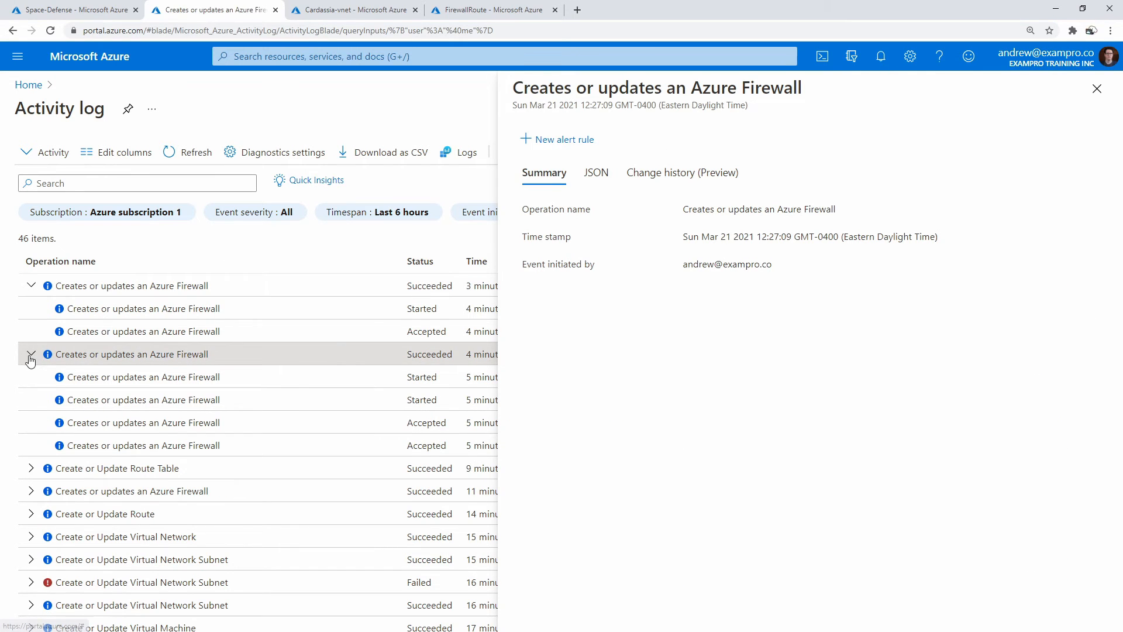
pyautogui.click(1094, 89)
# - Check the application and network rule collections in the Space-Defense classic rules, along with the portal notifications
pyautogui.click(93, 11)
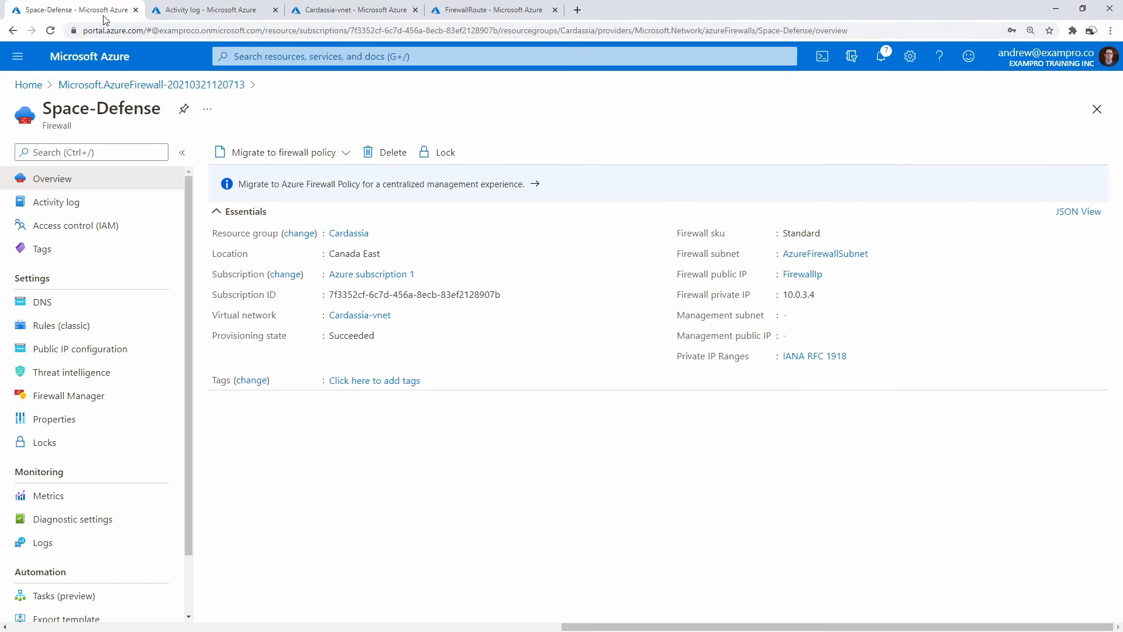
pyautogui.click(108, 325)
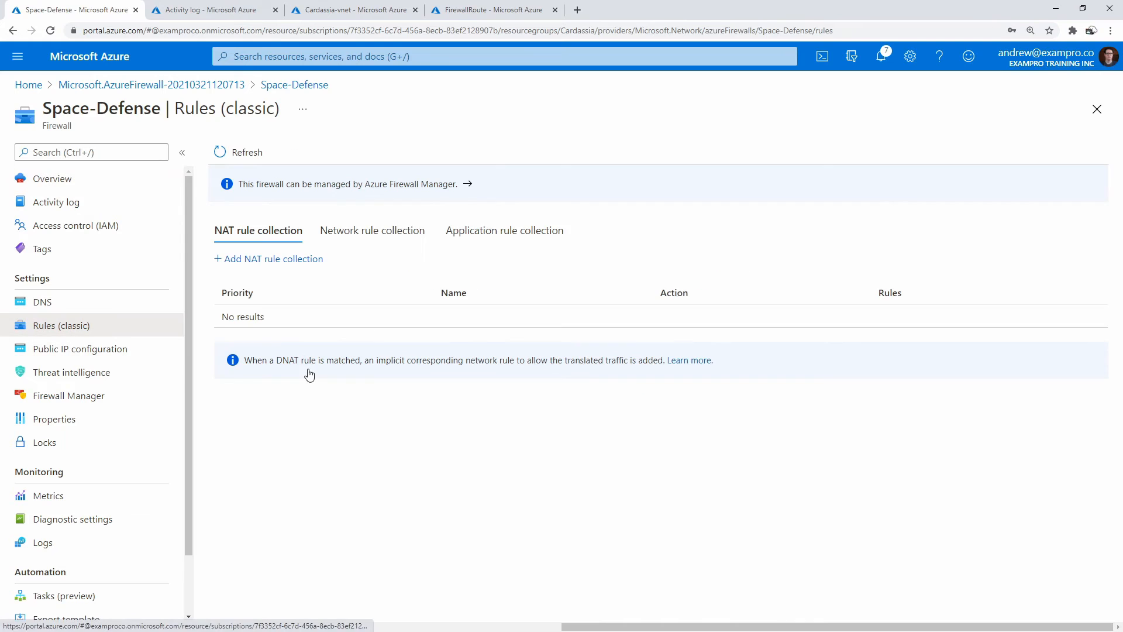
pyautogui.click(473, 228)
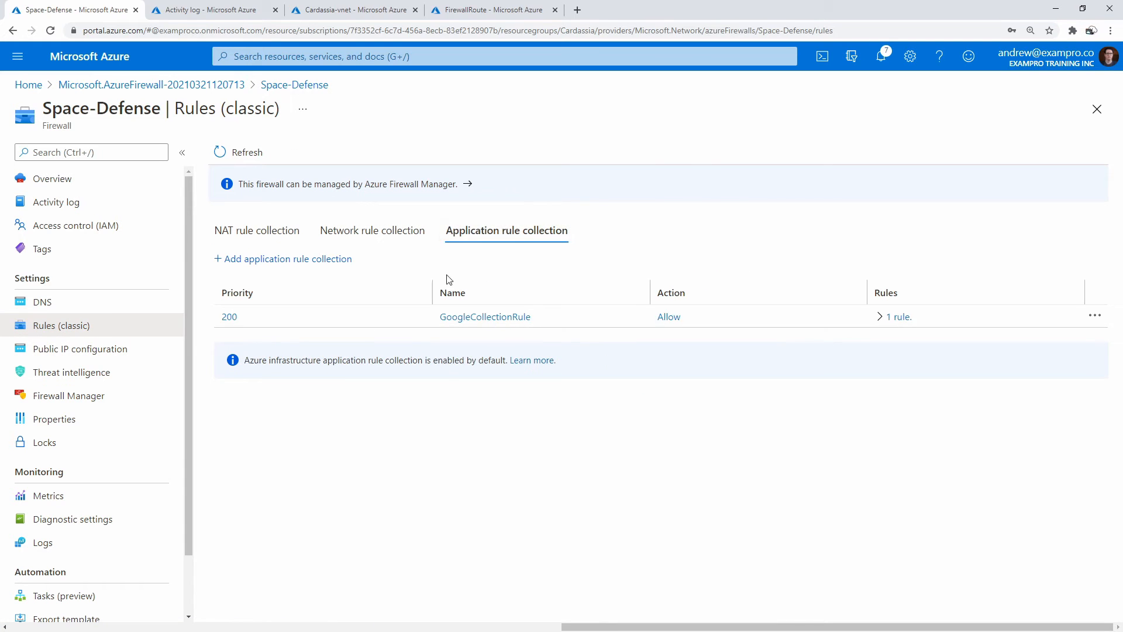
pyautogui.click(404, 232)
pyautogui.click(303, 261)
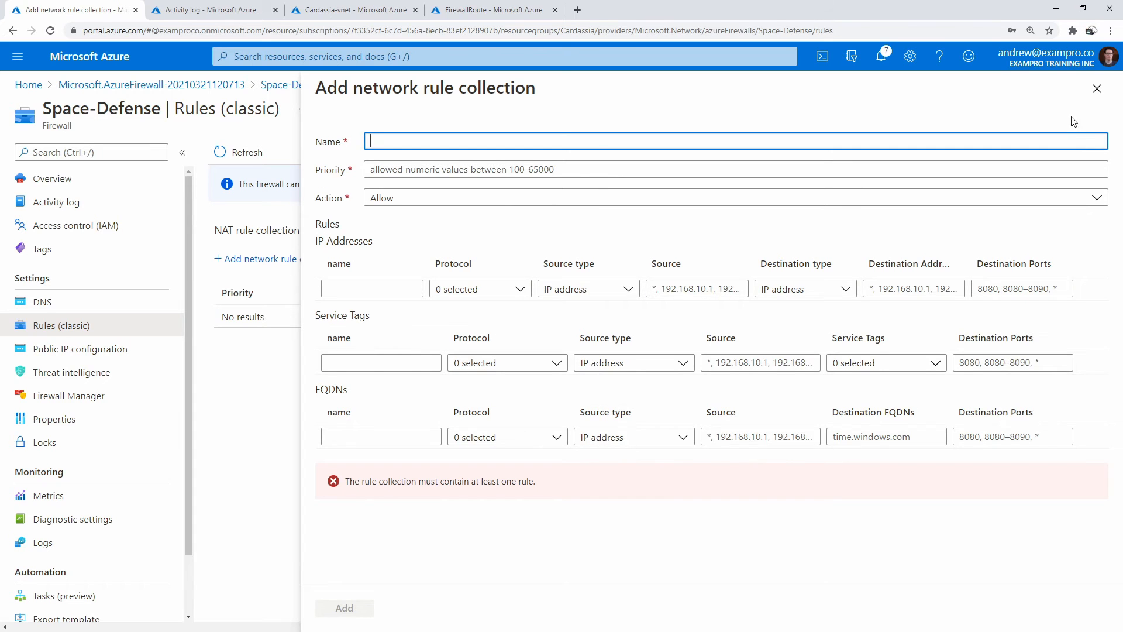
pyautogui.click(876, 68)
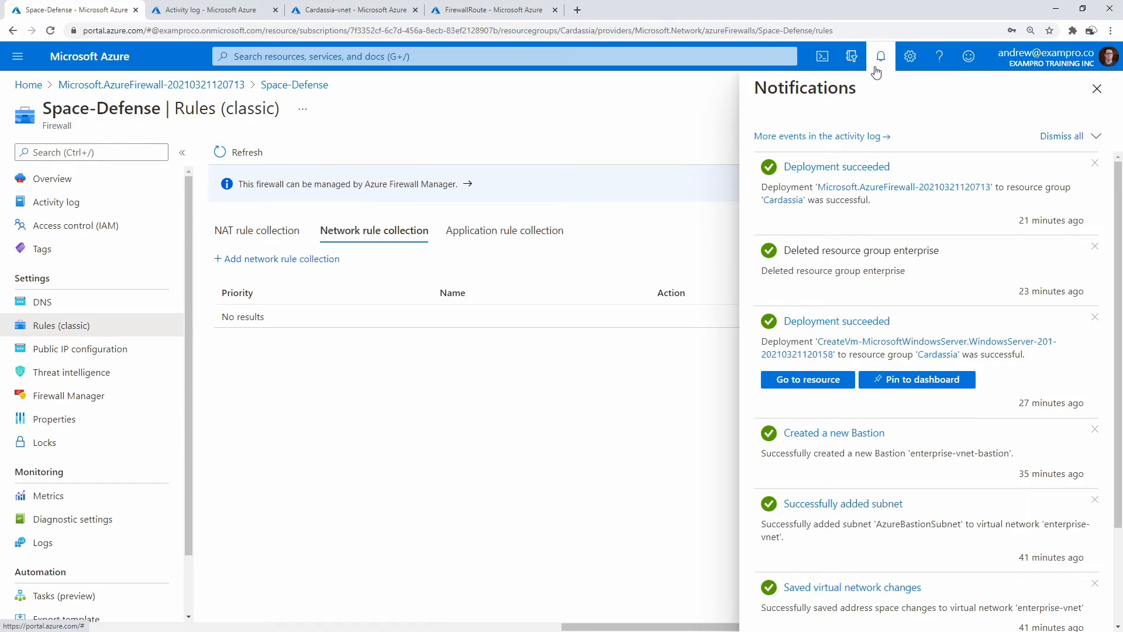
pyautogui.click(876, 69)
# - Start a network rule collection named CollectionRuleCenturyLink and begin its first IP address rule
pyautogui.click(261, 259)
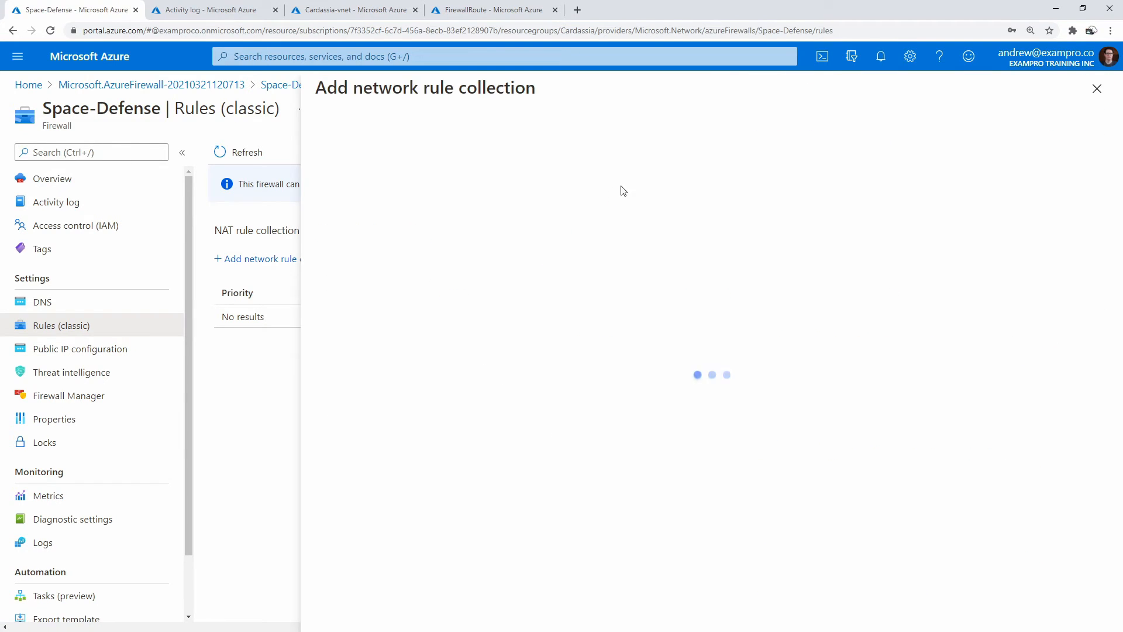
pyautogui.click(491, 144)
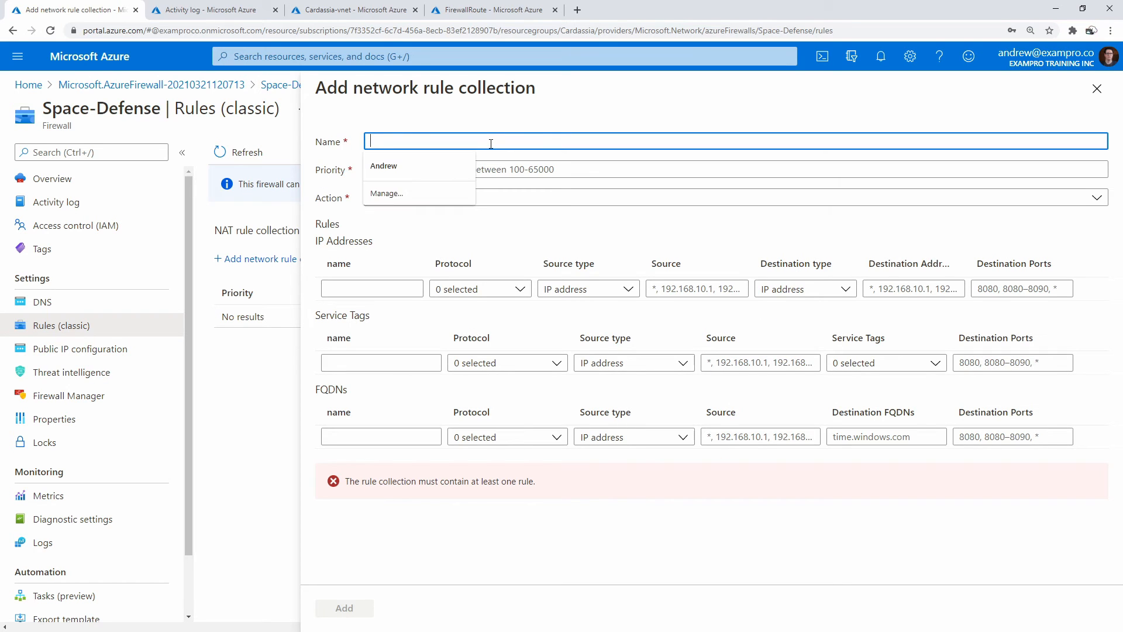
pyautogui.write('All')
pyautogui.write('C')
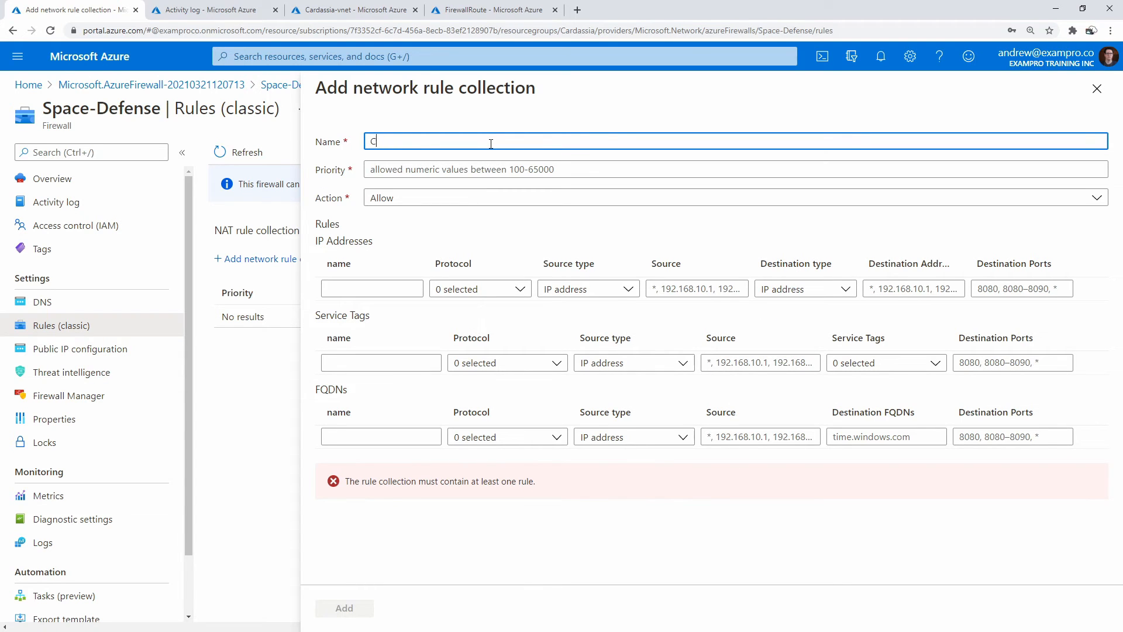
pyautogui.write('ollectionRule')
pyautogui.write('Centr')
pyautogui.write('ryLink')
pyautogui.click(417, 288)
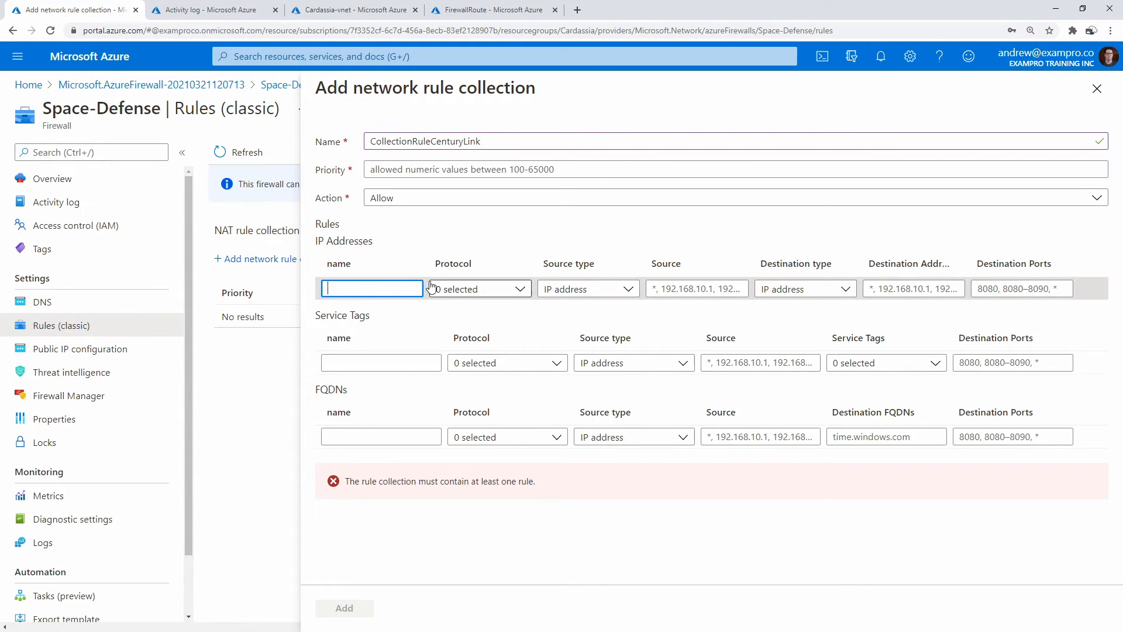
# - Name the first IP address rule Allow-DNS, with source 10.0.2.0/24 and protocol UDP
pyautogui.write('Allow_')
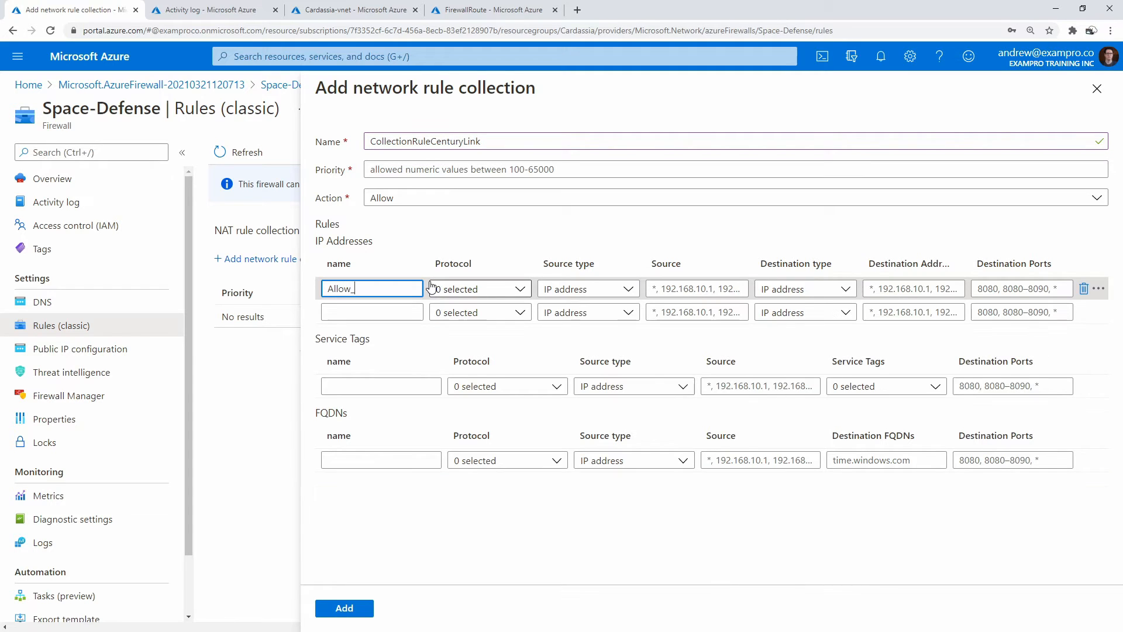
pyautogui.write('DNS')
pyautogui.click(689, 295)
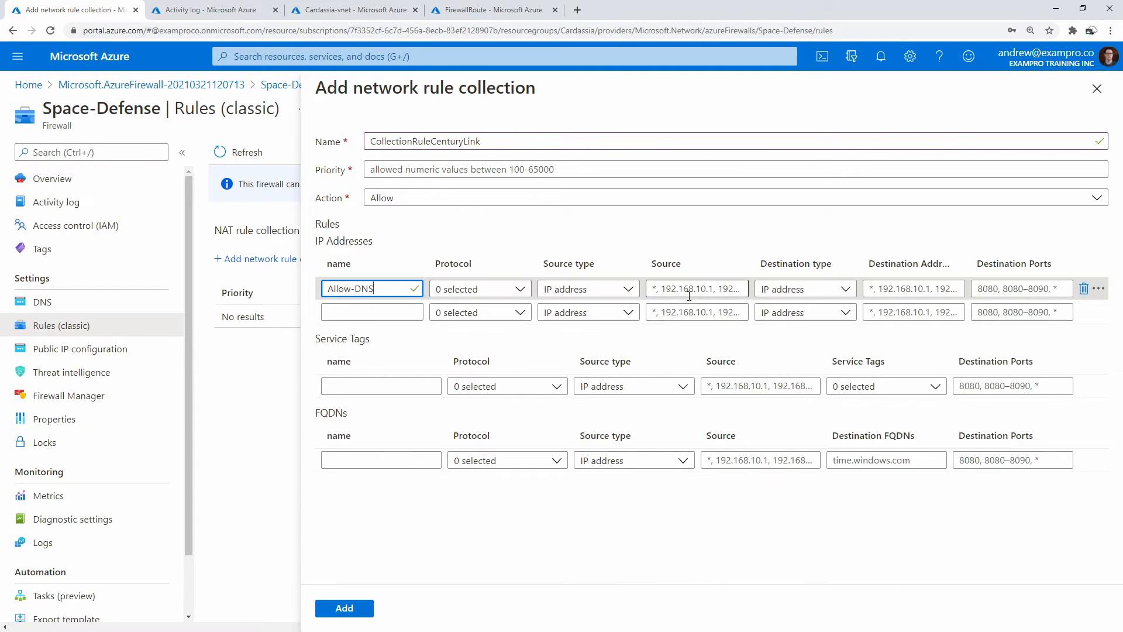
pyautogui.write('10.0.2.0')
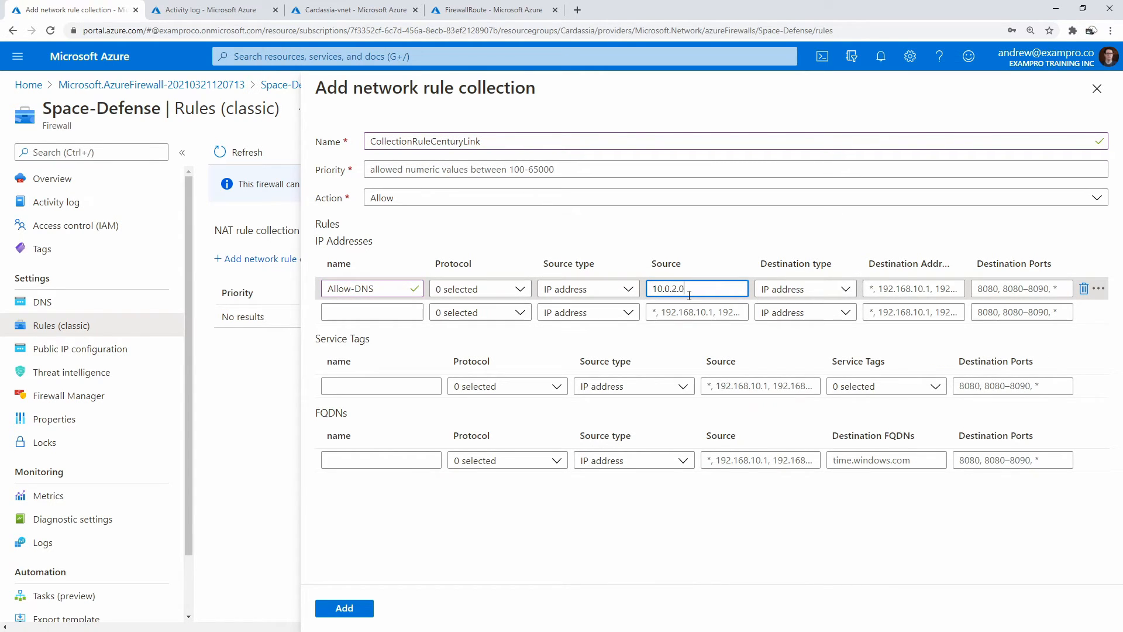
pyautogui.write('/24')
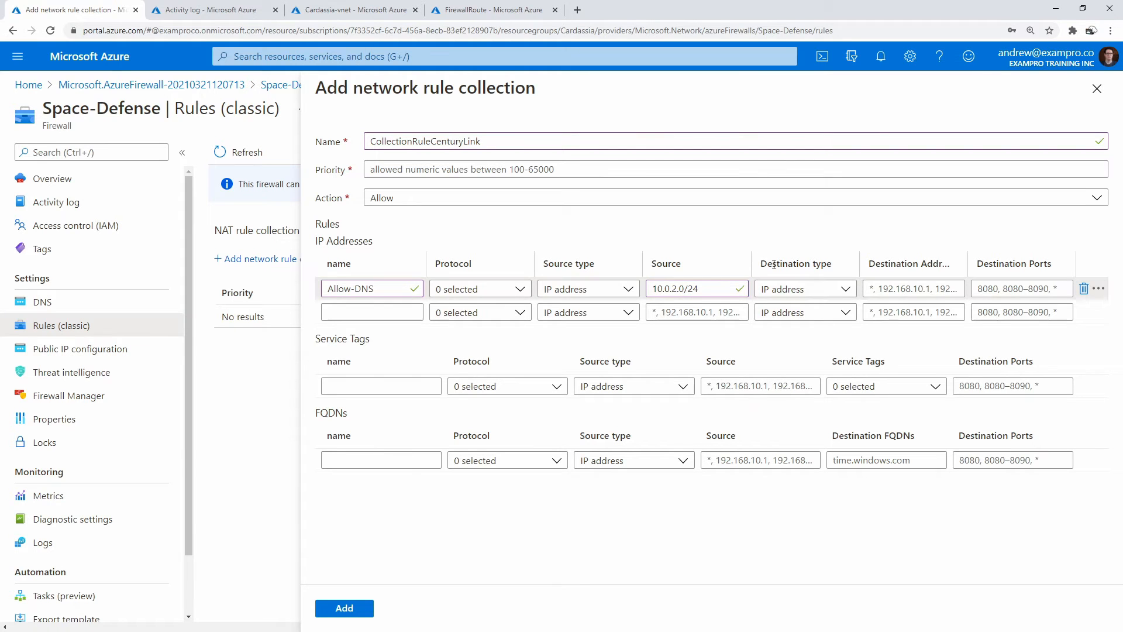
pyautogui.click(913, 289)
pyautogui.click(475, 289)
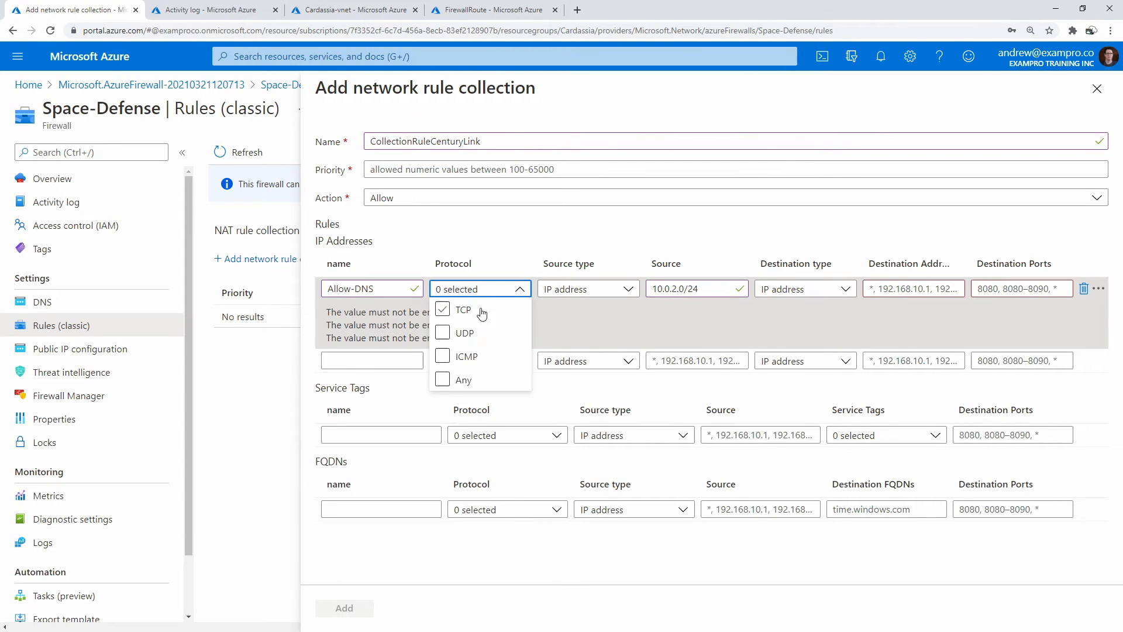
pyautogui.click(453, 343)
# - Set the Allow-DNS rule's destination addresses to 209.244.0.3,209.244.0.4 and its destination port to 53
pyautogui.click(923, 289)
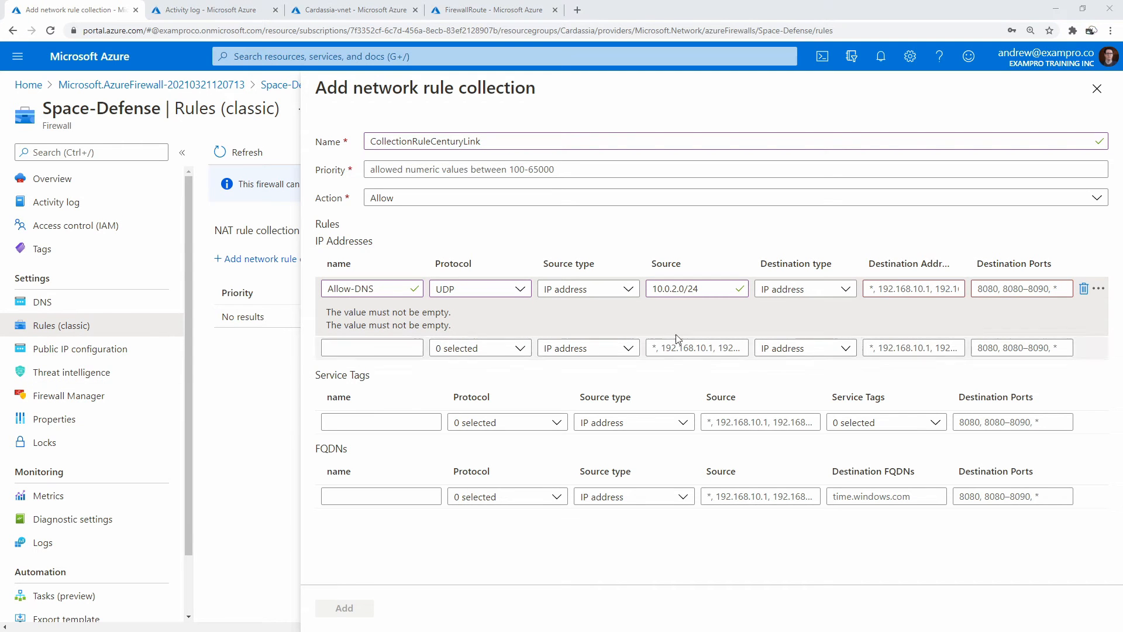
pyautogui.click(905, 286)
pyautogui.write('209.244.0.3,209.244.0.4')
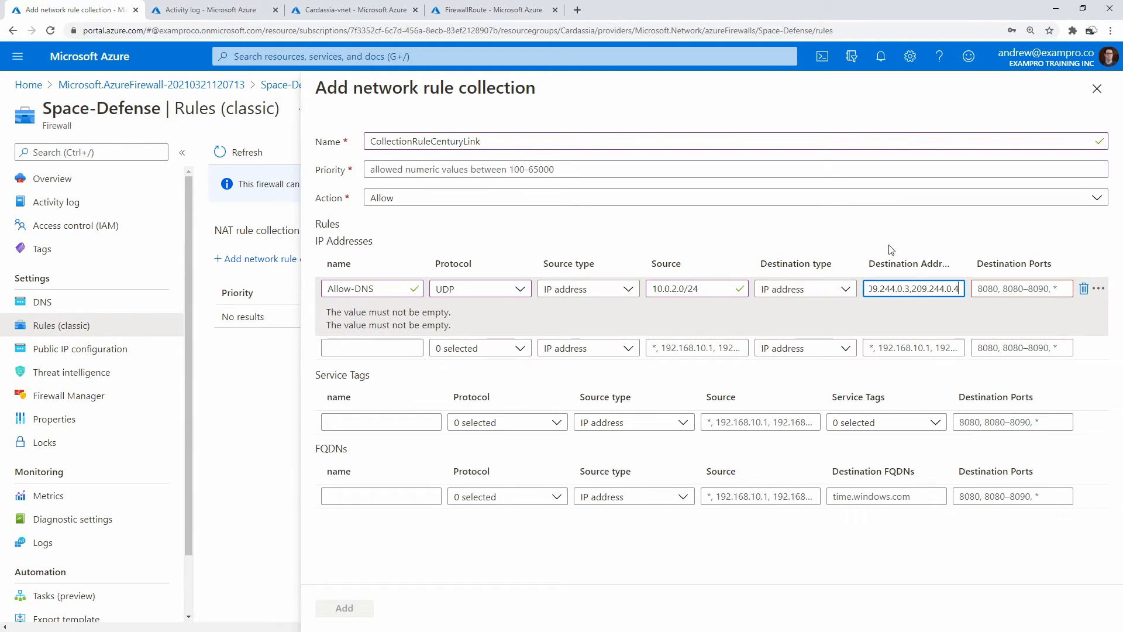
pyautogui.moveTo(893, 286); pyautogui.dragTo(815, 291)
pyautogui.click(815, 291)
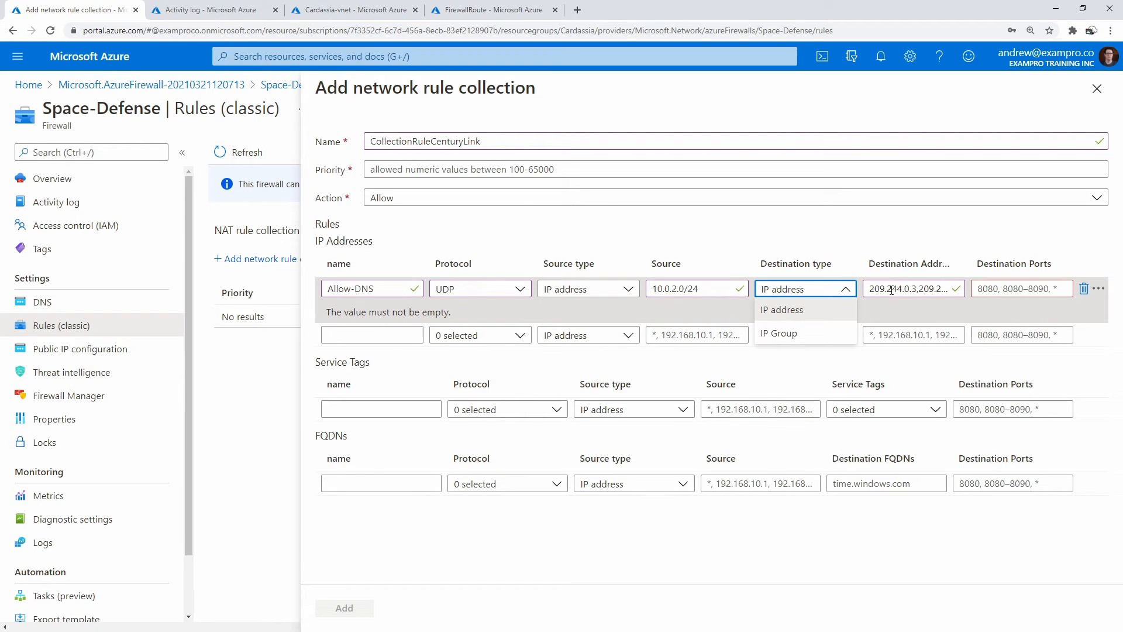
pyautogui.moveTo(922, 288); pyautogui.dragTo(964, 291)
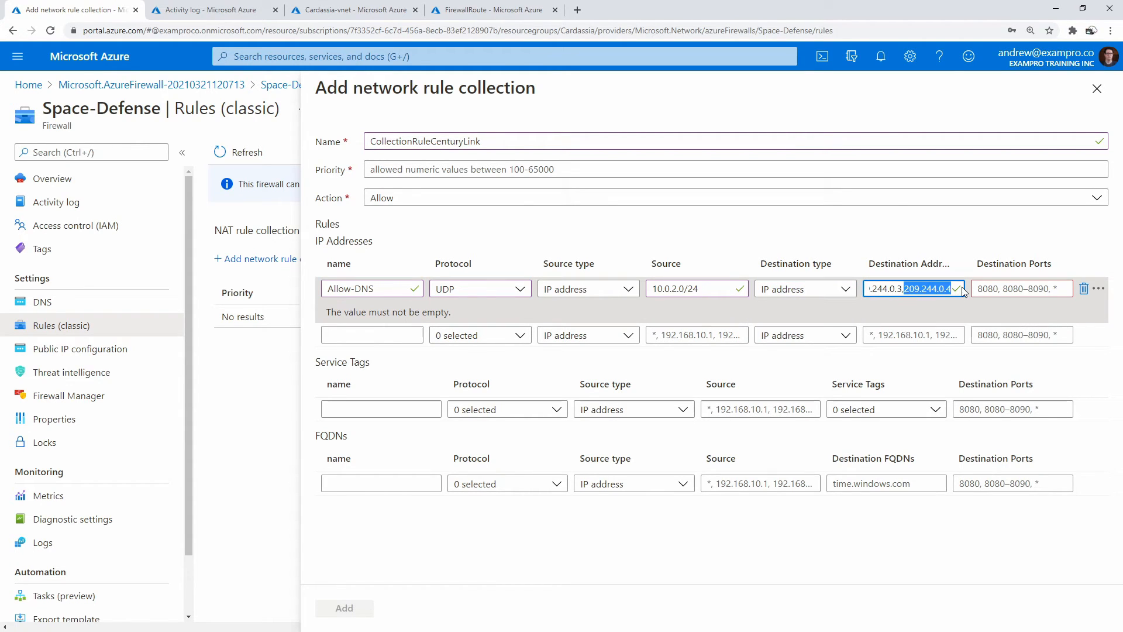
pyautogui.click(993, 287)
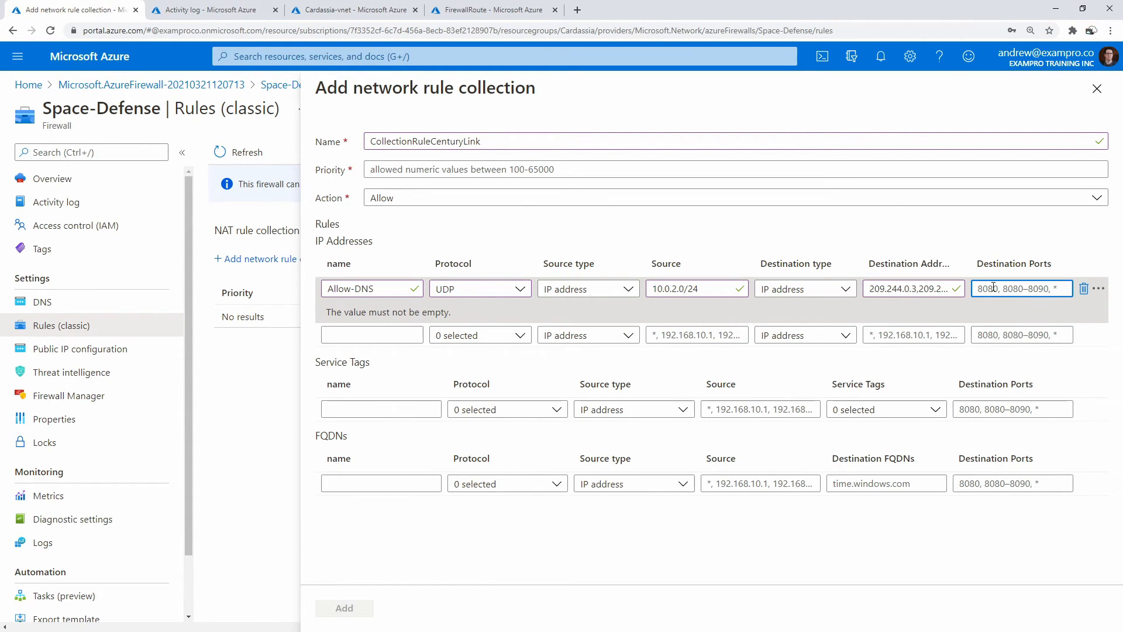
pyautogui.write('53')
pyautogui.press('BackSpace')
pyautogui.write('3')
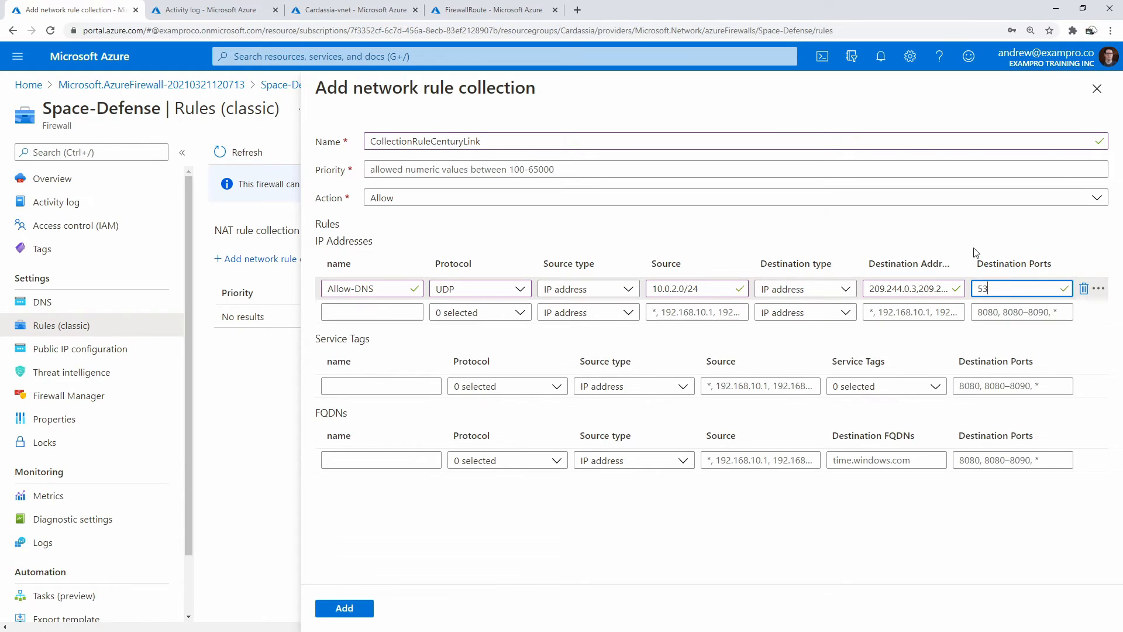
pyautogui.click(944, 244)
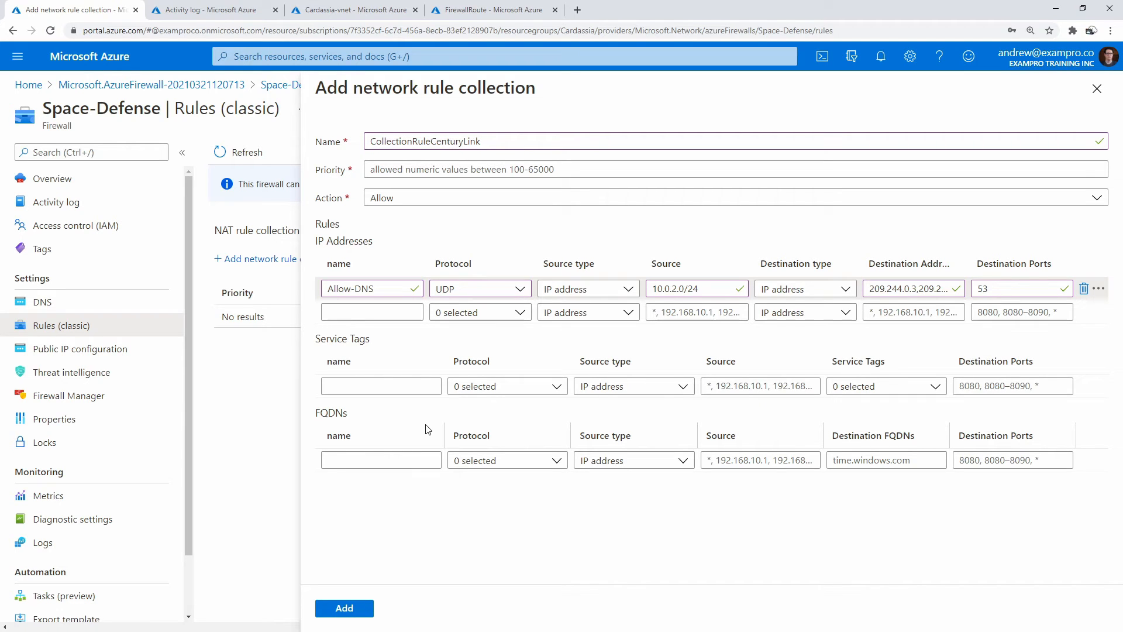
# - Set the network rule collection's priority to 200, add the collection and check the firewall update notification
pyautogui.click(351, 610)
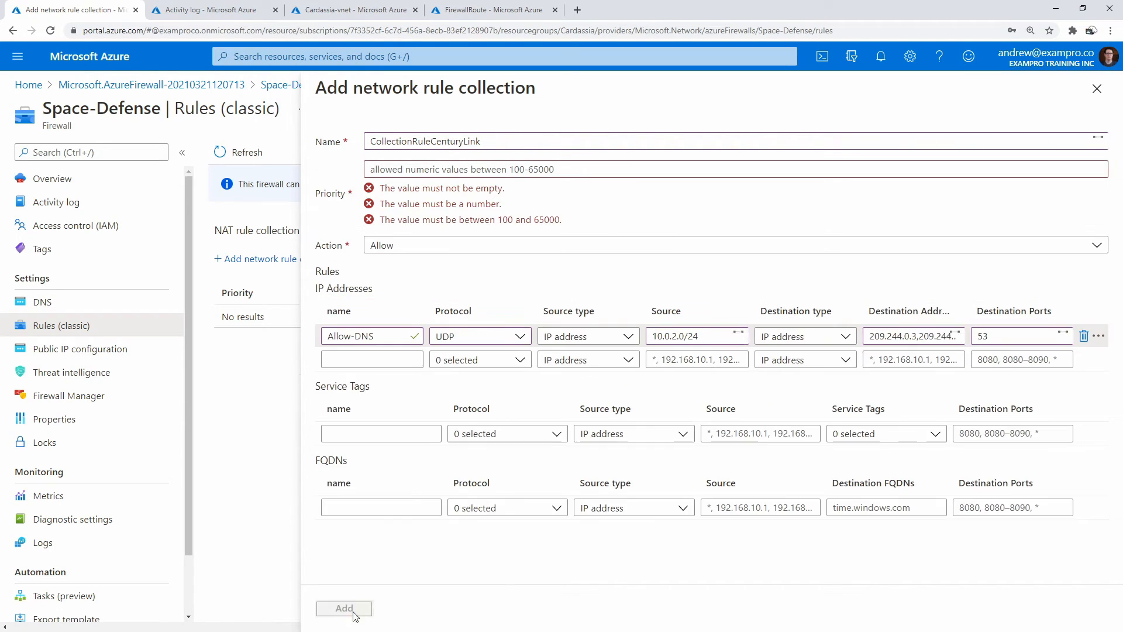
pyautogui.click(449, 171)
pyautogui.write('200')
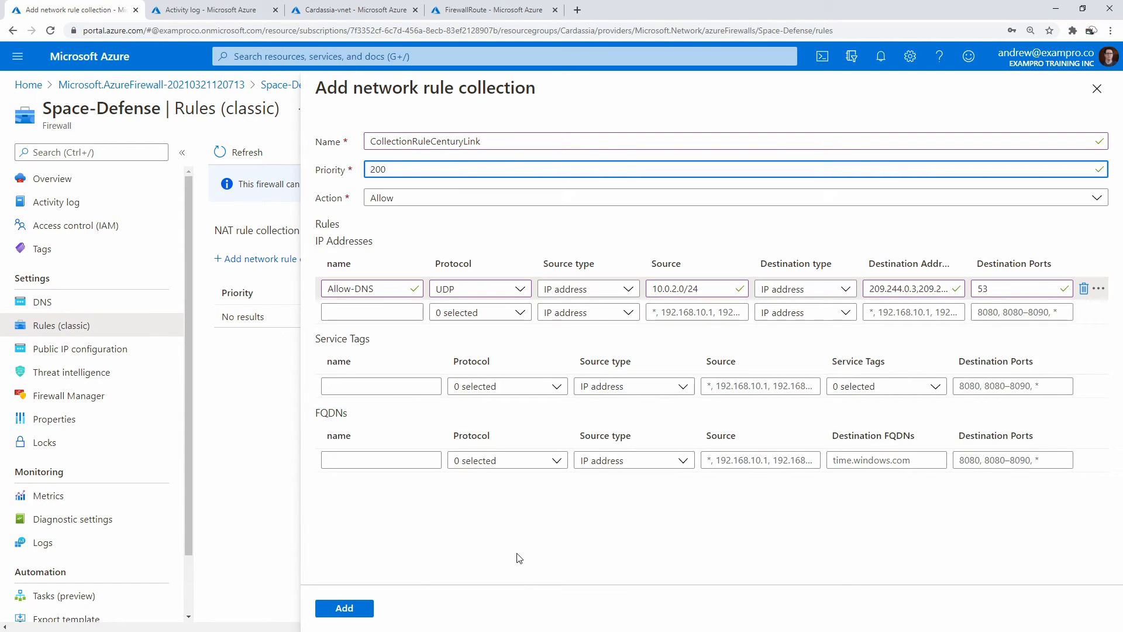
pyautogui.click(351, 608)
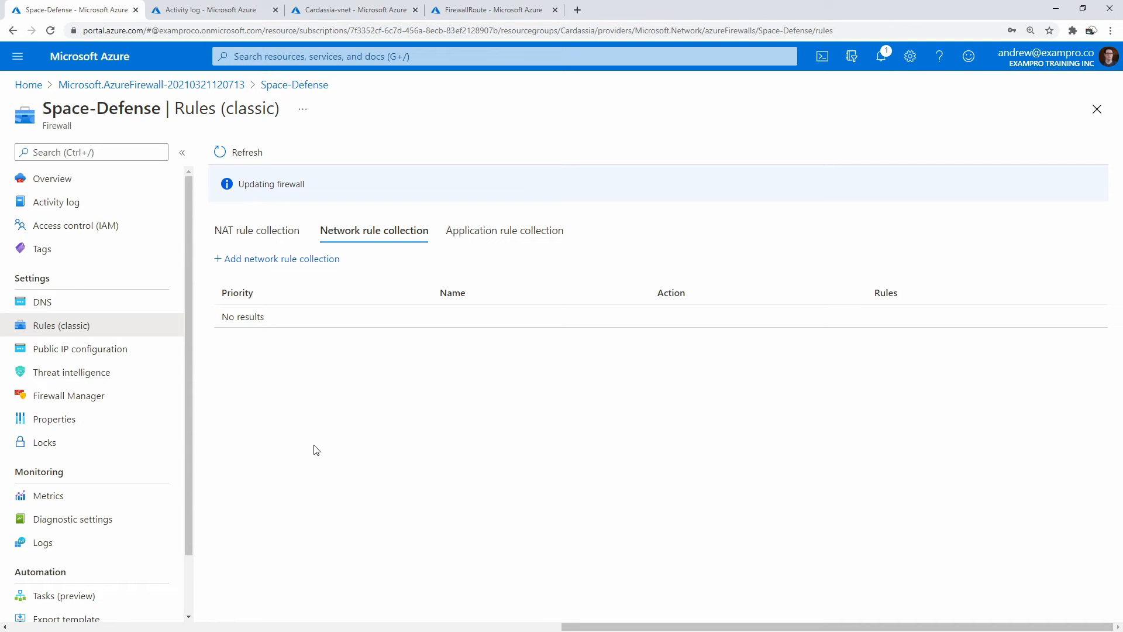
pyautogui.click(873, 65)
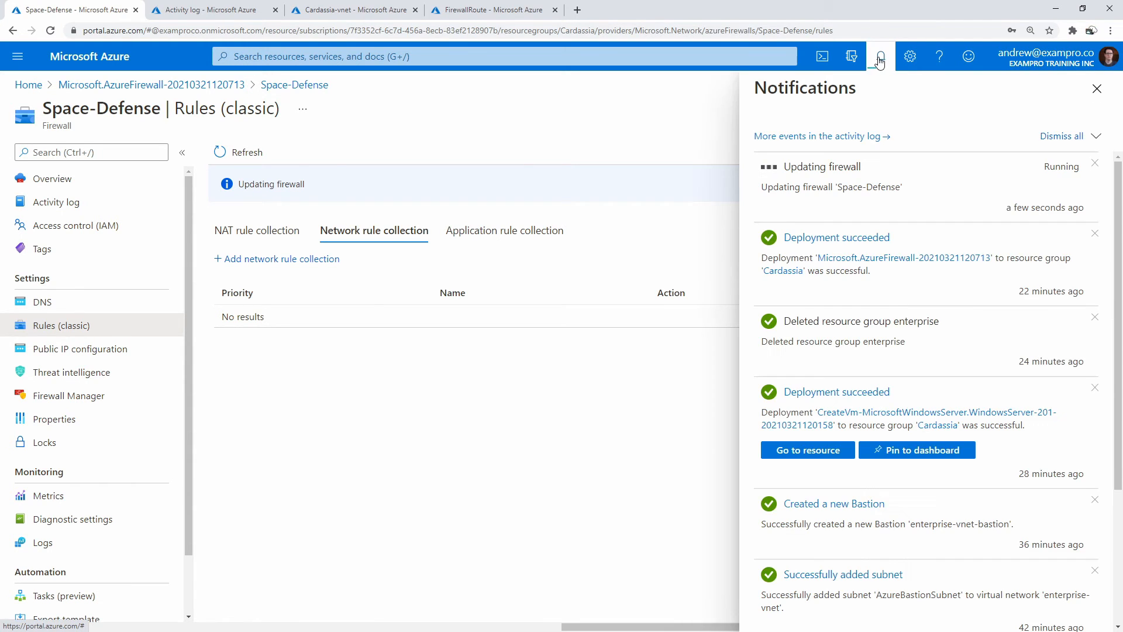
pyautogui.click(873, 66)
# - Start a new NAT rule collection named RdpNatCollecetionRule with priority 200
pyautogui.click(275, 231)
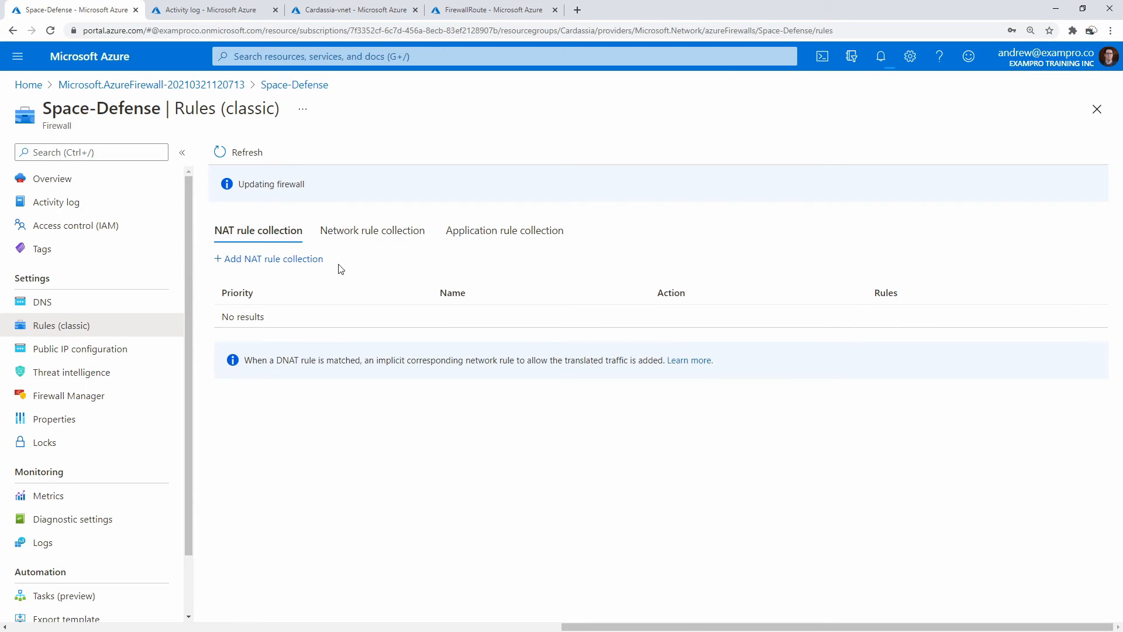
pyautogui.click(300, 259)
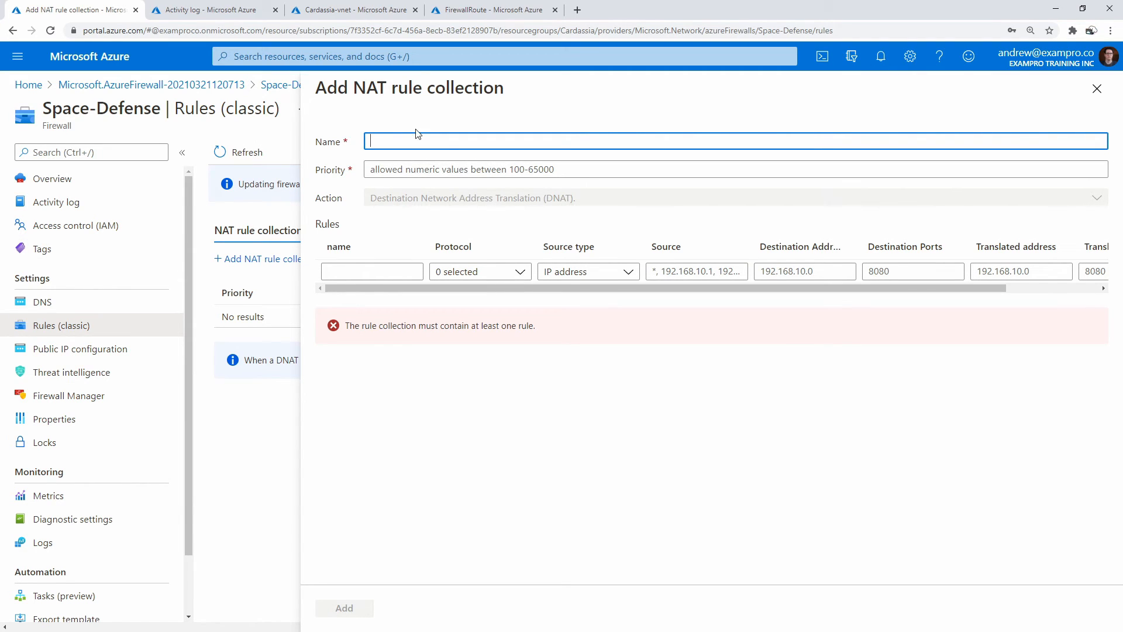
pyautogui.click(417, 144)
pyautogui.write('RdpNatCollecetionRule')
pyautogui.press('Tab')
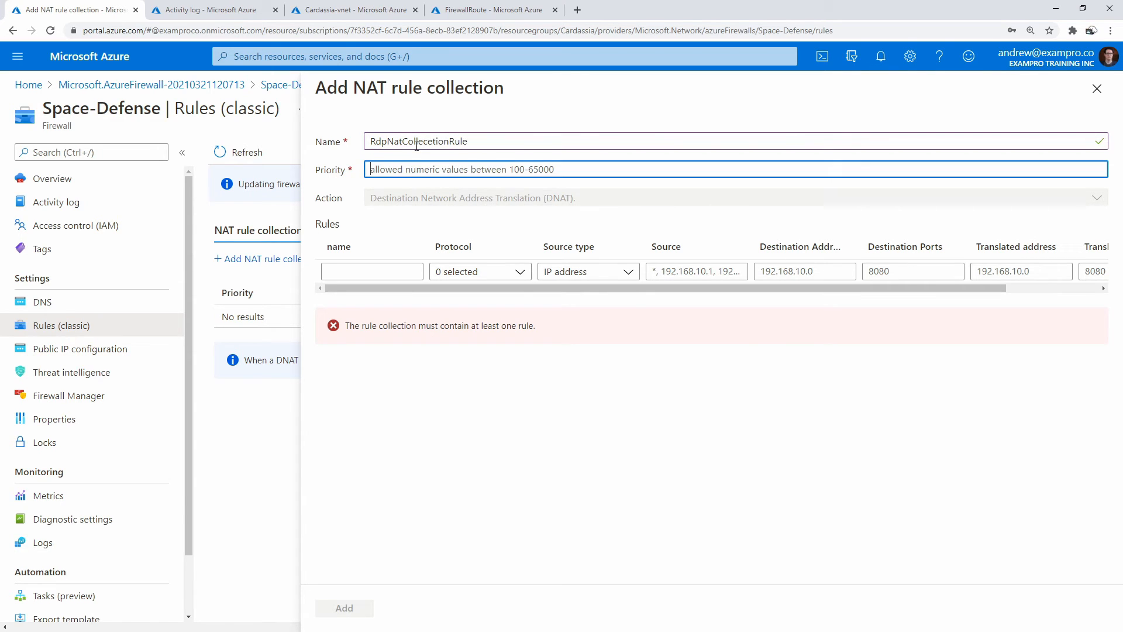
pyautogui.write('200')
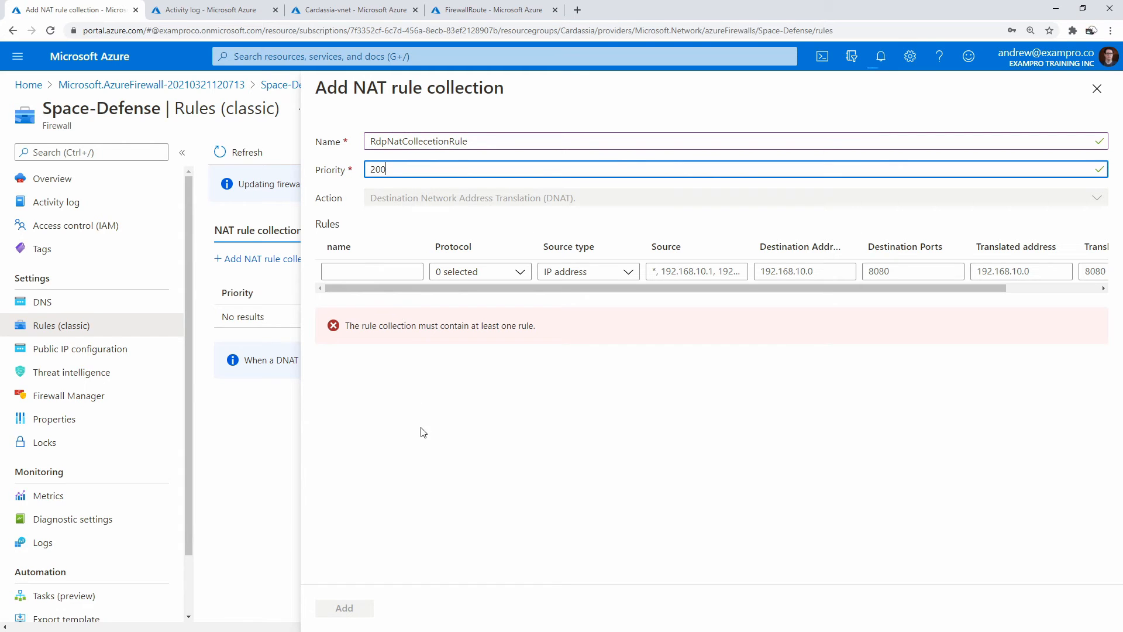
pyautogui.click(354, 461)
# - Define a NAT rule named Allow-RDP using TCP, with source IP address range 10.0.2.0/24
pyautogui.click(366, 273)
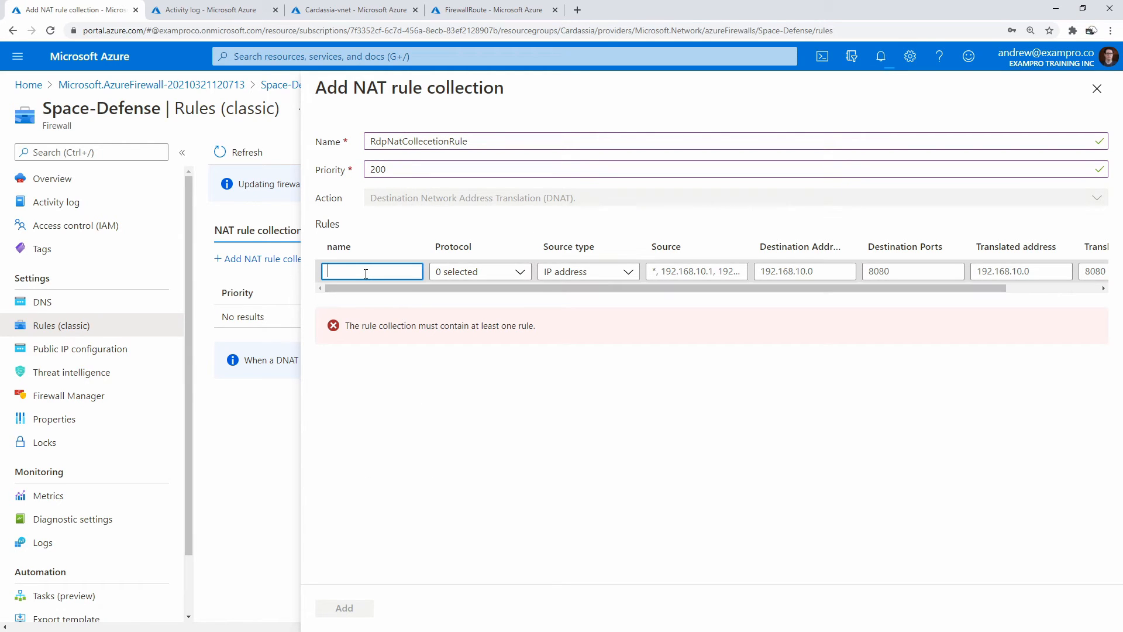
pyautogui.write('Allow-RDP')
pyautogui.click(494, 272)
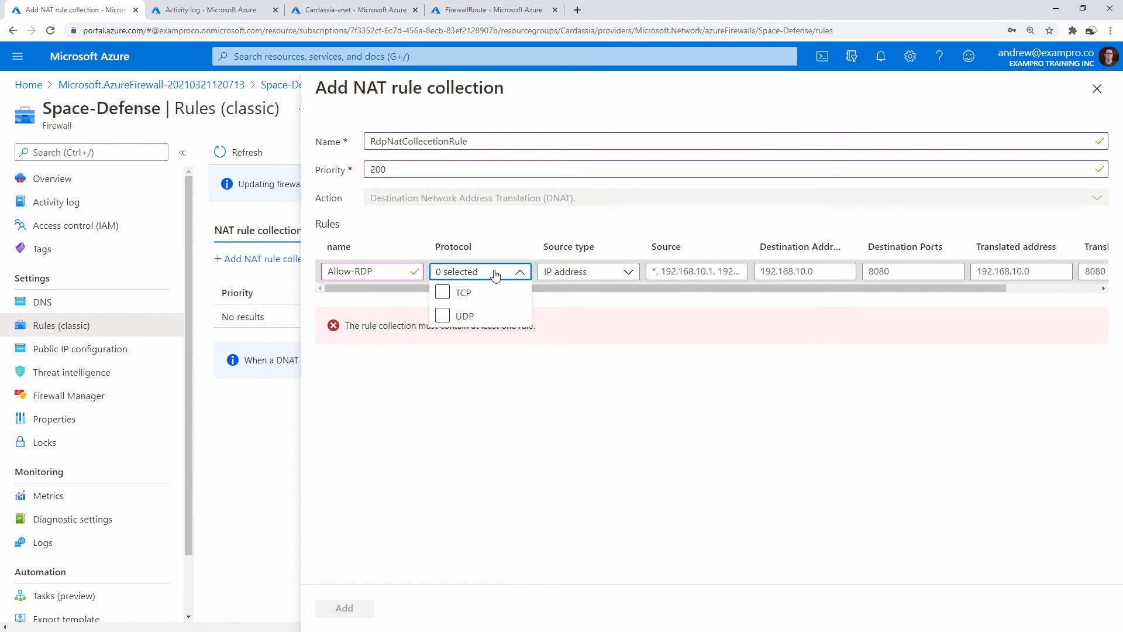
pyautogui.click(468, 302)
pyautogui.click(575, 413)
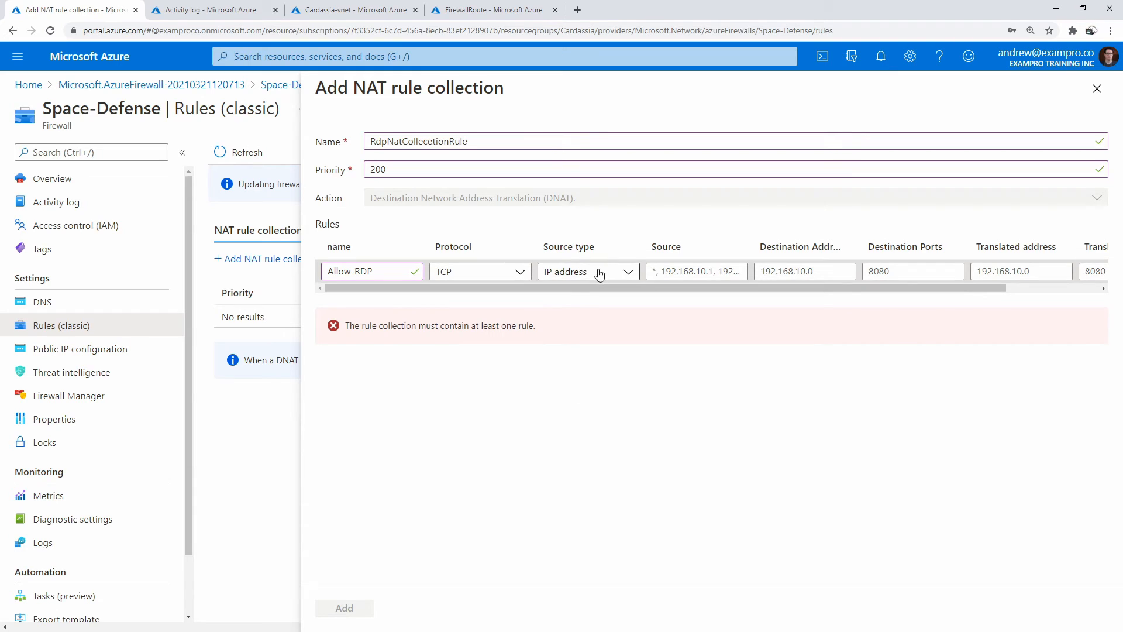
pyautogui.click(580, 272)
pyautogui.click(682, 316)
pyautogui.click(677, 273)
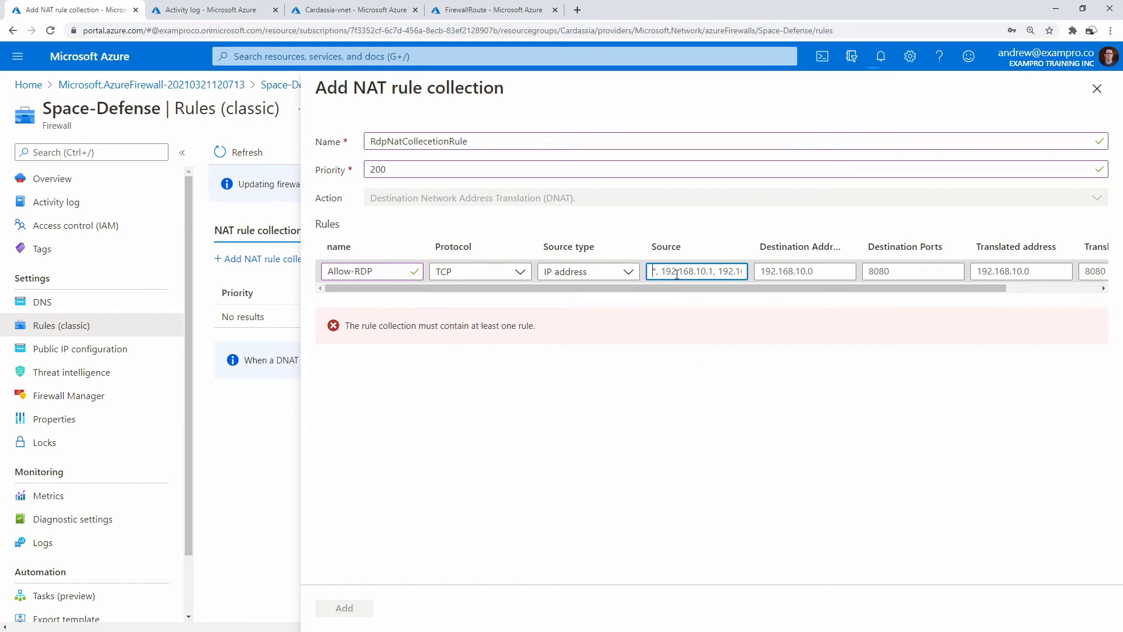
pyautogui.write('10.0.')
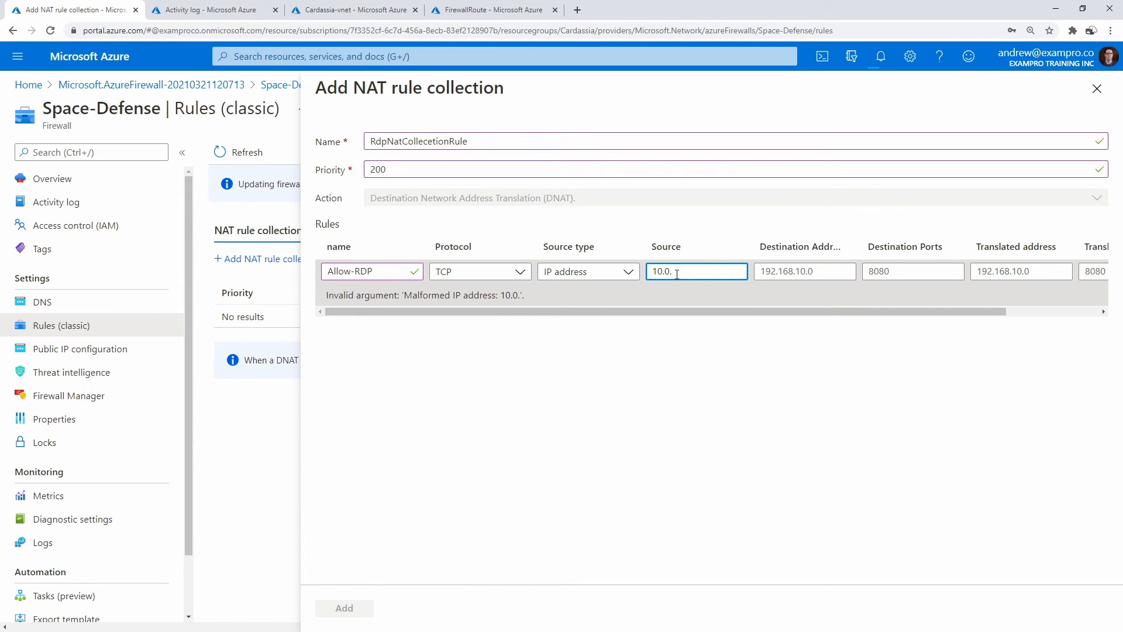
pyautogui.write('2.0/24')
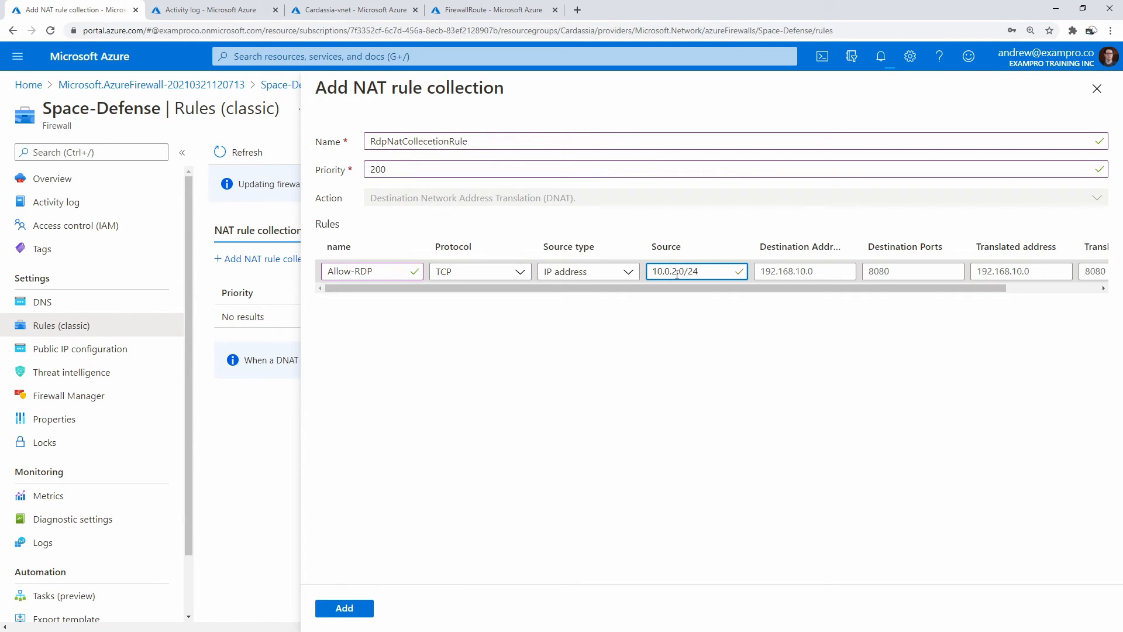
pyautogui.click(772, 349)
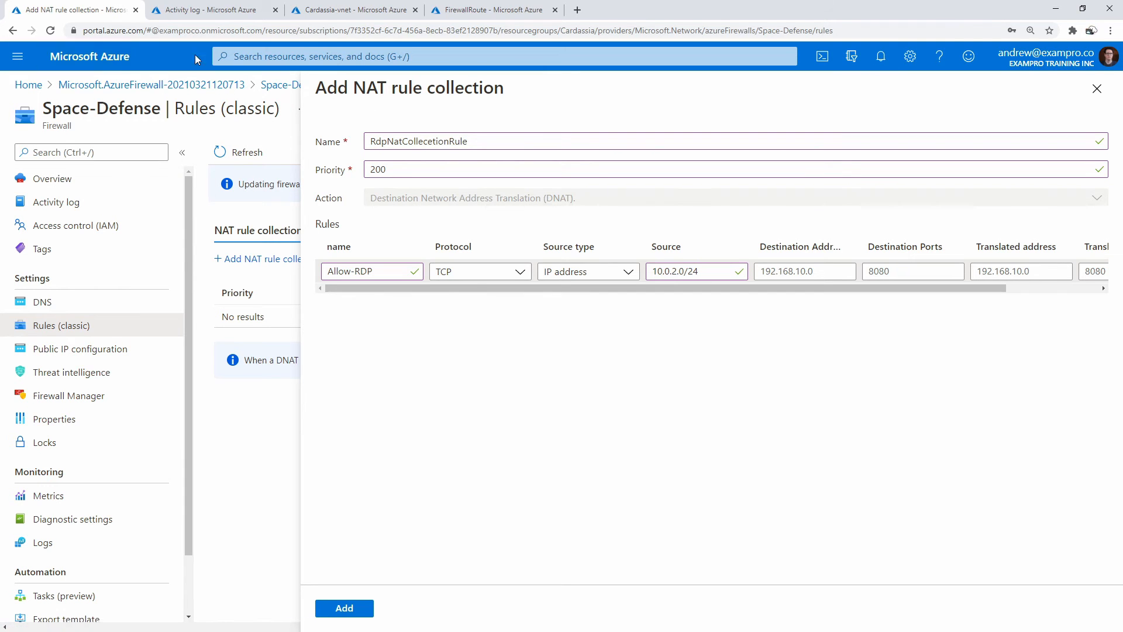
# - In the Activity log browser tab, find the Space-Defense firewall and open its public IP resource to get the address
pyautogui.click(201, 10)
pyautogui.click(265, 52)
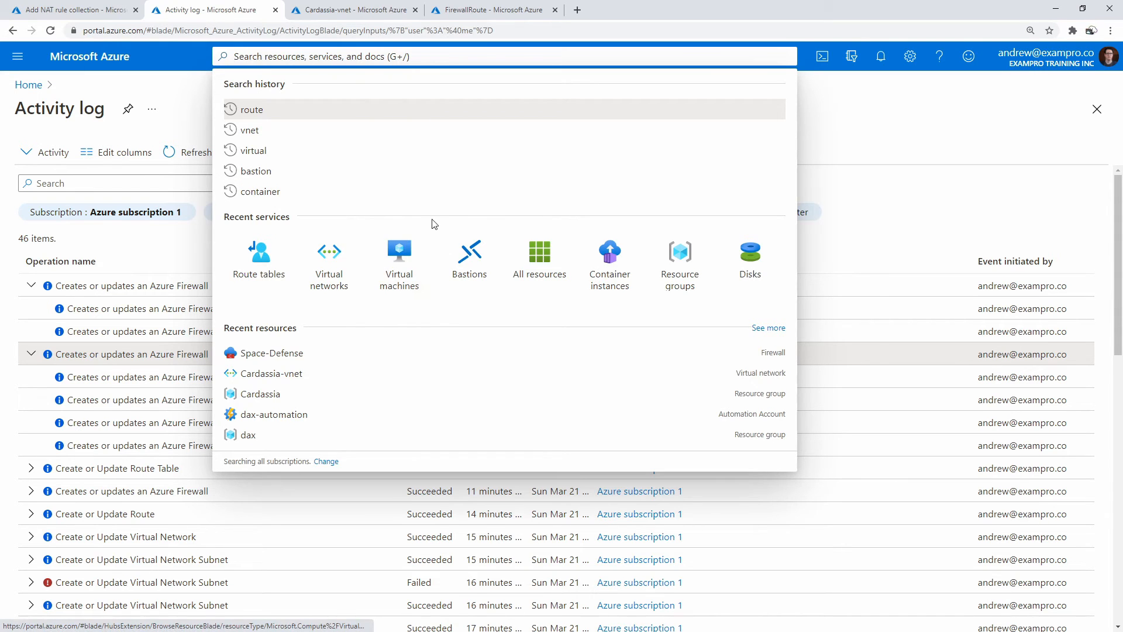
pyautogui.write('firewall')
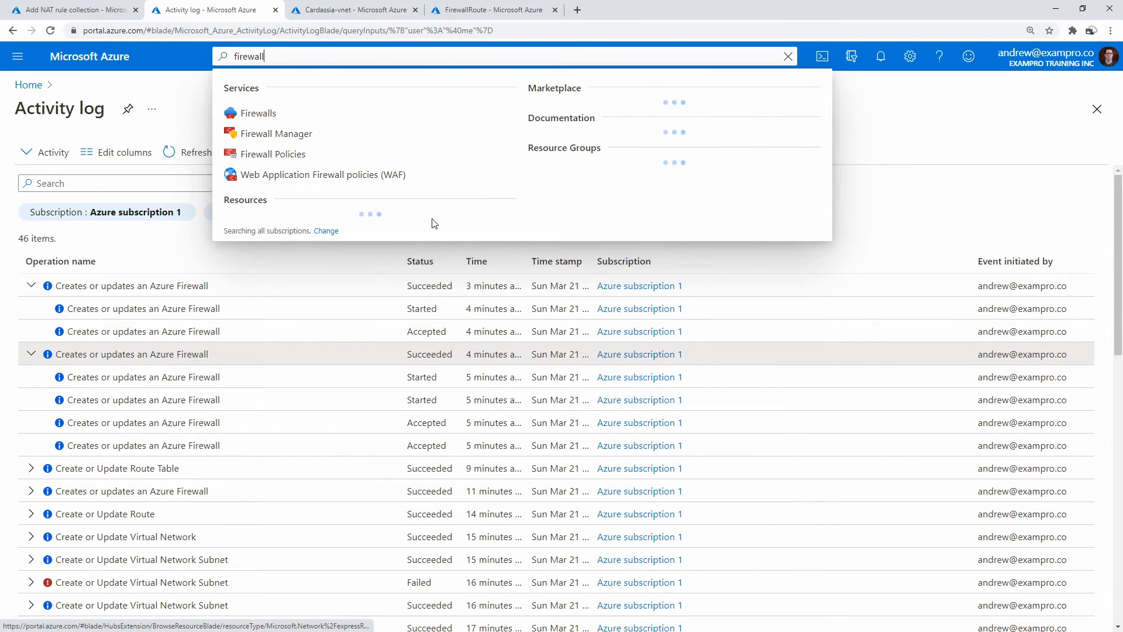
pyautogui.press('Return')
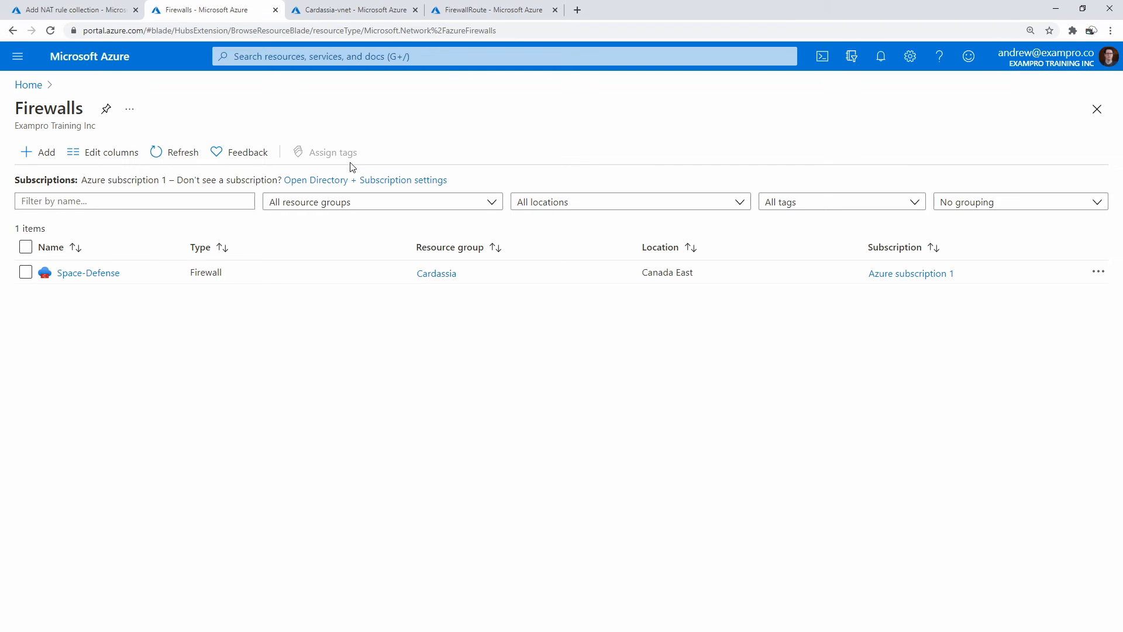
pyautogui.click(69, 275)
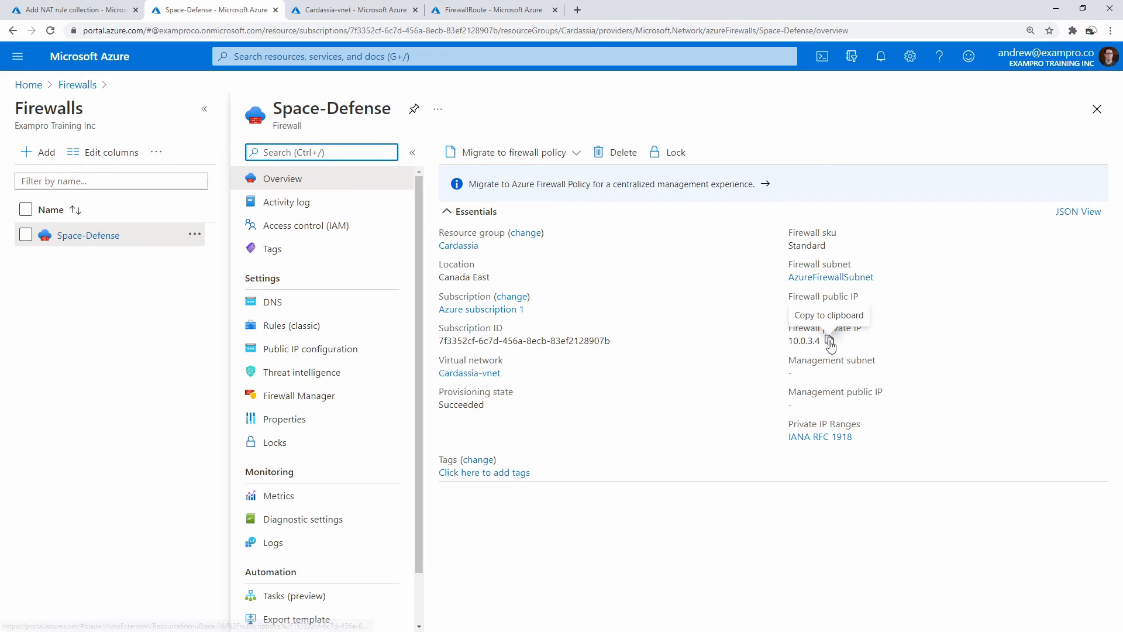
pyautogui.click(813, 313)
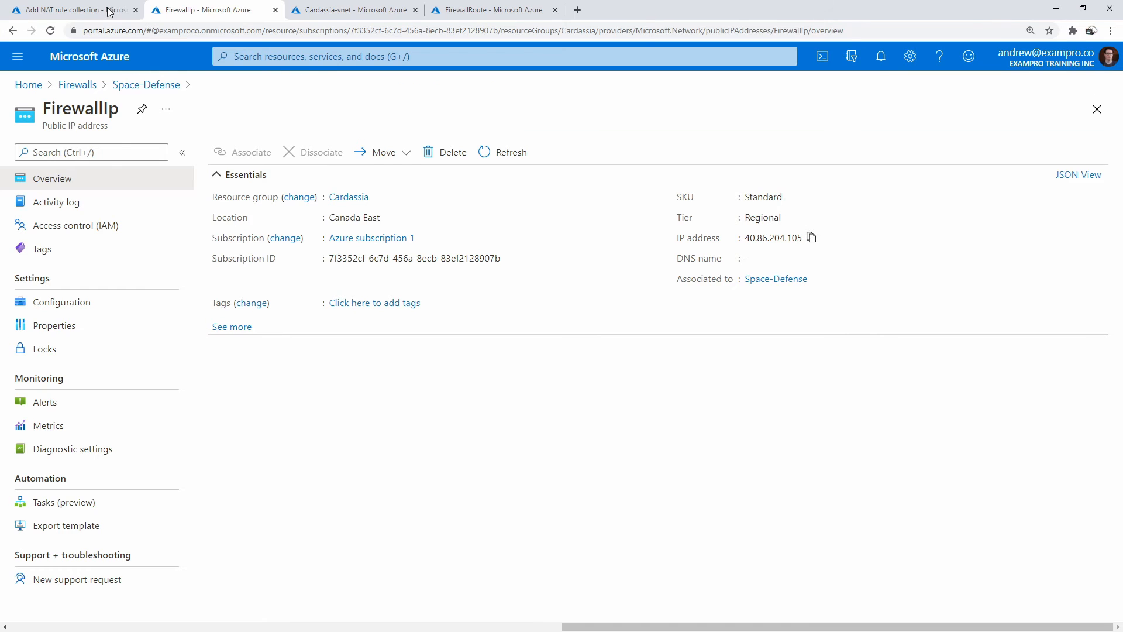
# - Back in the NAT rule collection form, set the Allow-RDP rule's destination address to 40.86.204.105 and destination port to 3389
pyautogui.click(74, 10)
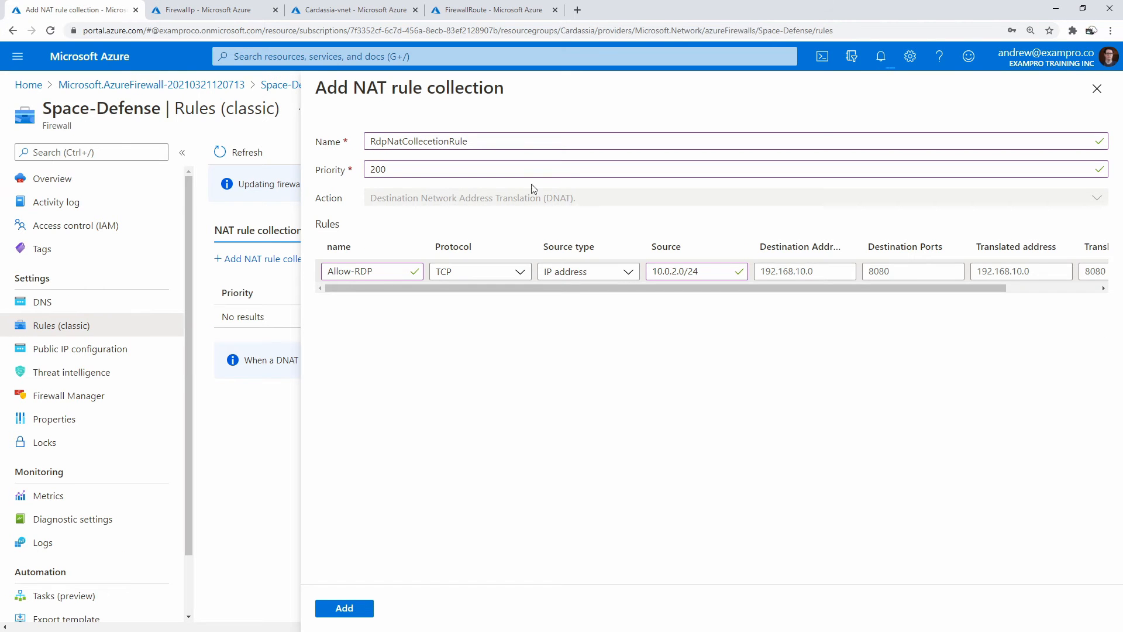
pyautogui.click(812, 275)
pyautogui.write('40.86.204.105')
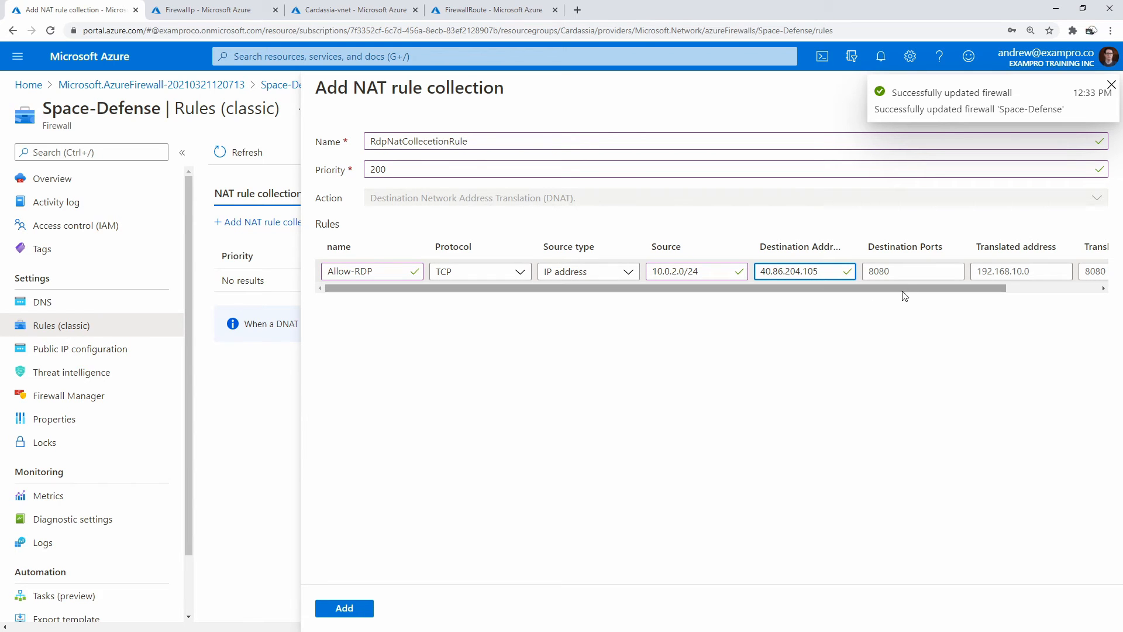
pyautogui.click(915, 269)
pyautogui.write('3389')
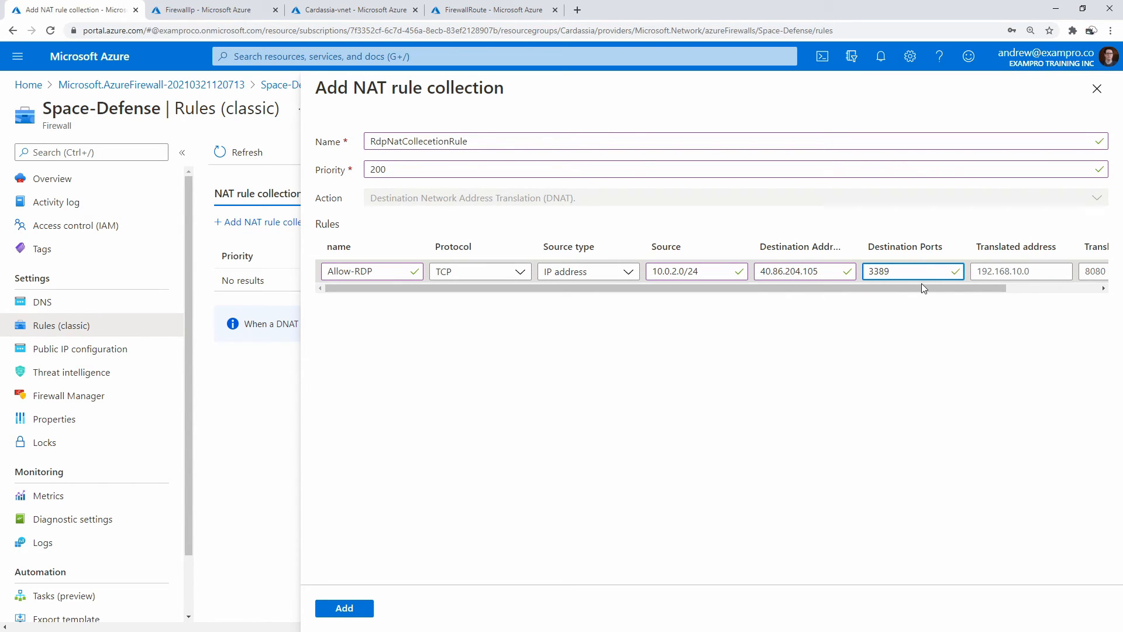
# - In the FirewallIp browser tab, find the cardassia-prime virtual machine, open its overview and copy its private IP address
pyautogui.moveTo(923, 286); pyautogui.dragTo(1041, 289)
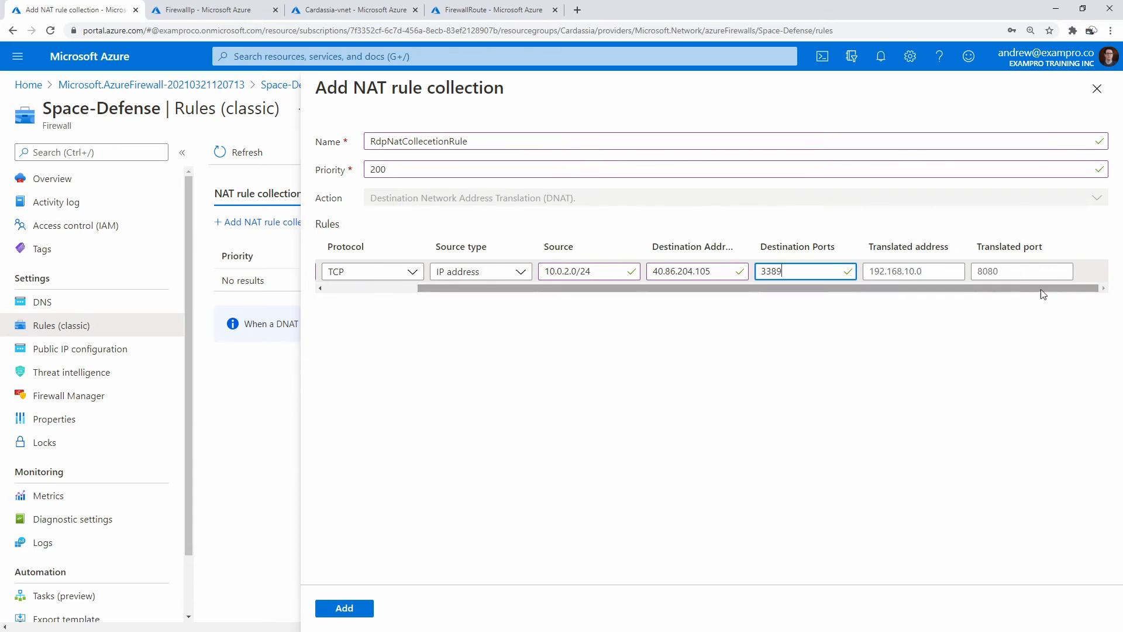
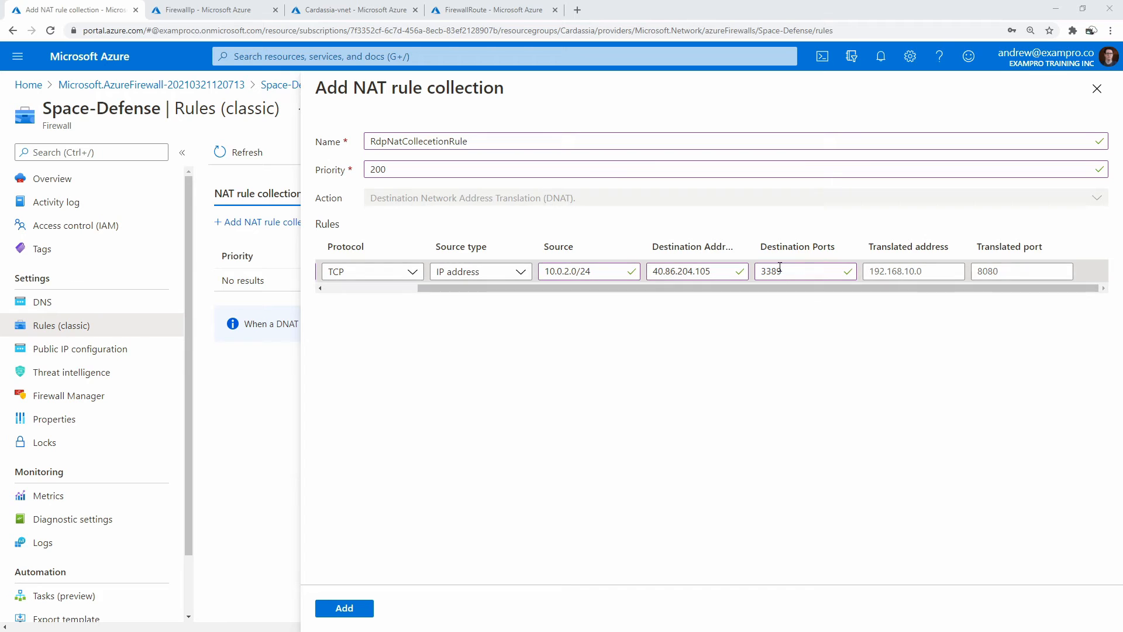
pyautogui.click(242, 17)
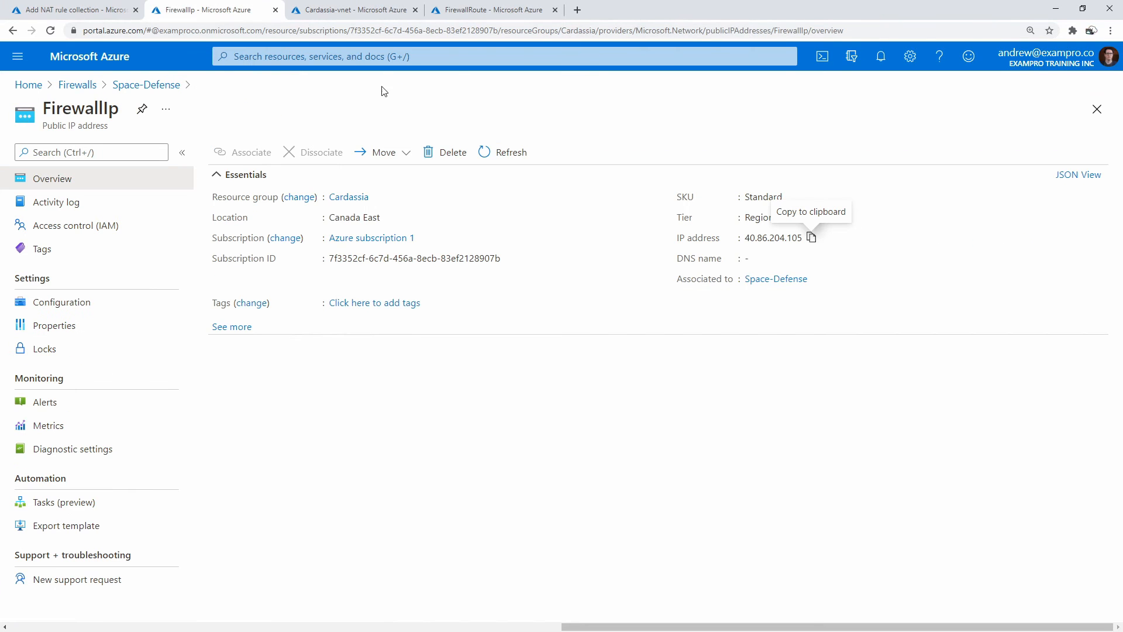
pyautogui.click(384, 56)
pyautogui.write('virtual')
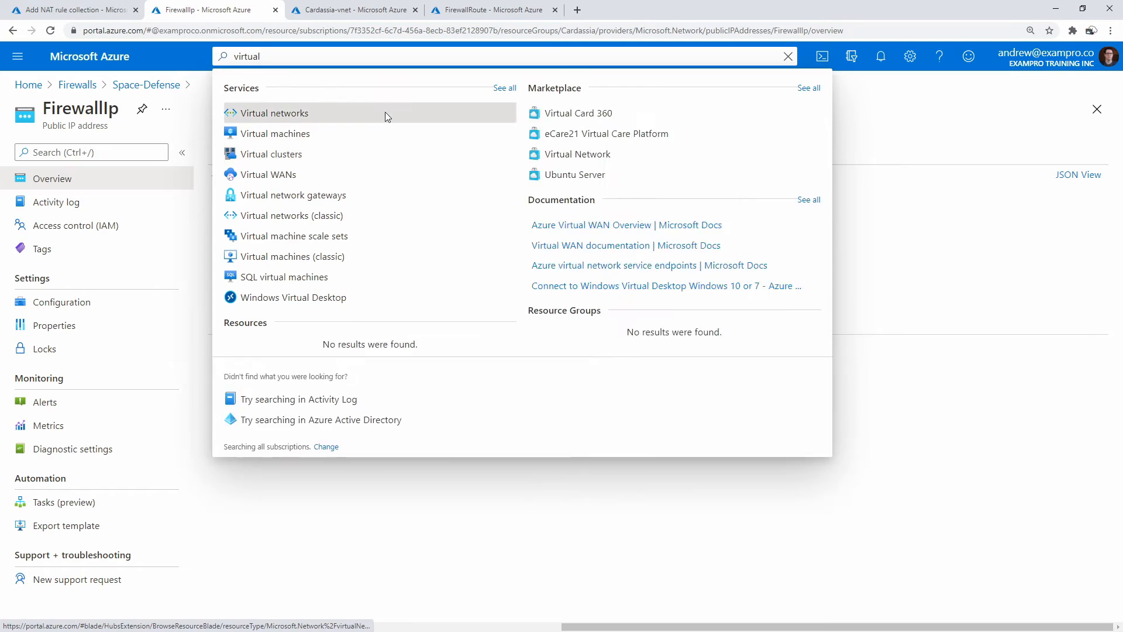
pyautogui.click(385, 114)
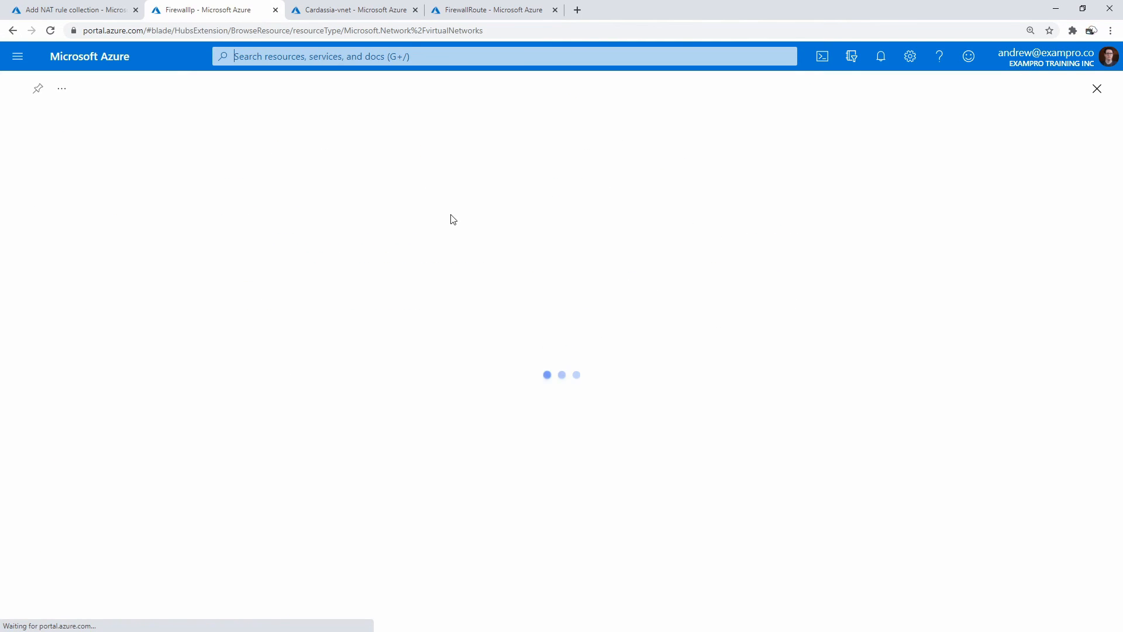
pyautogui.click(280, 59)
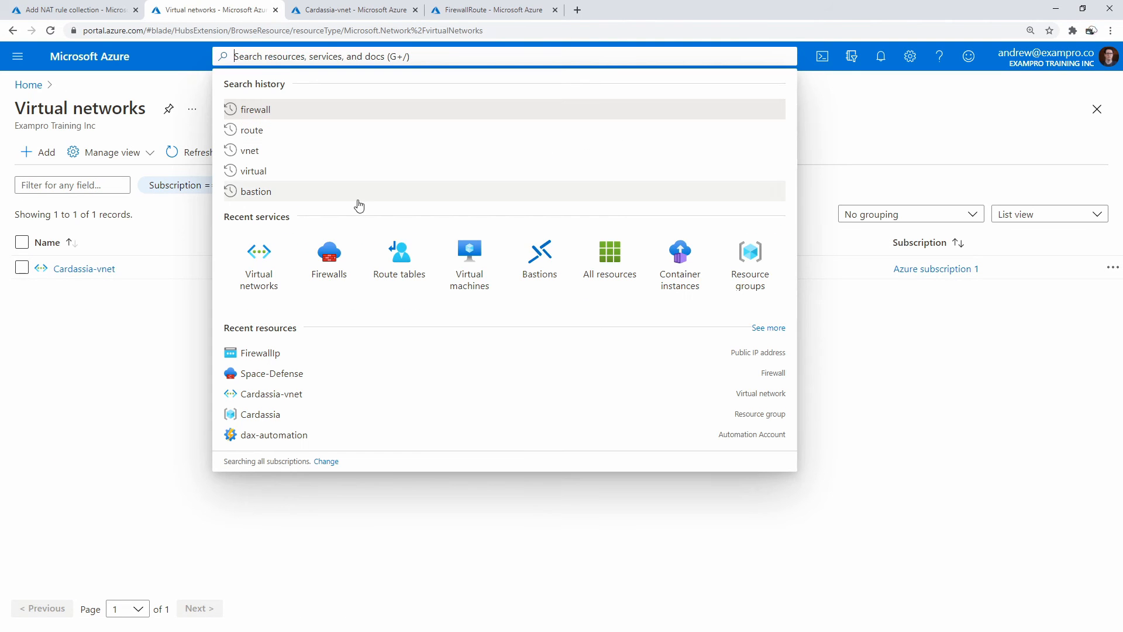
pyautogui.write('virtua')
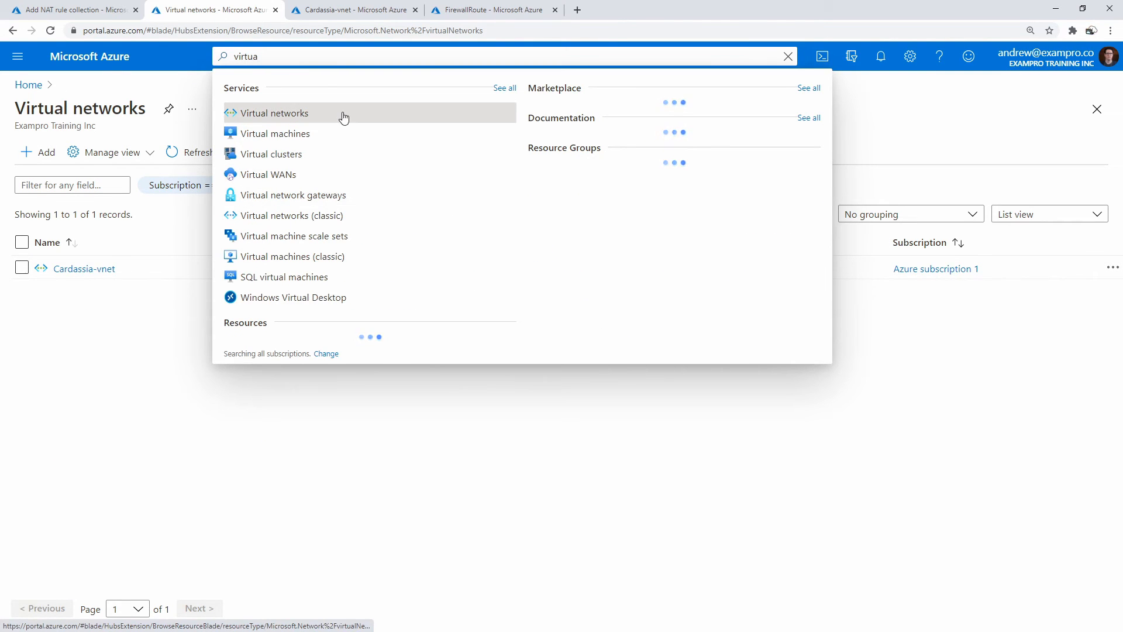
pyautogui.click(341, 135)
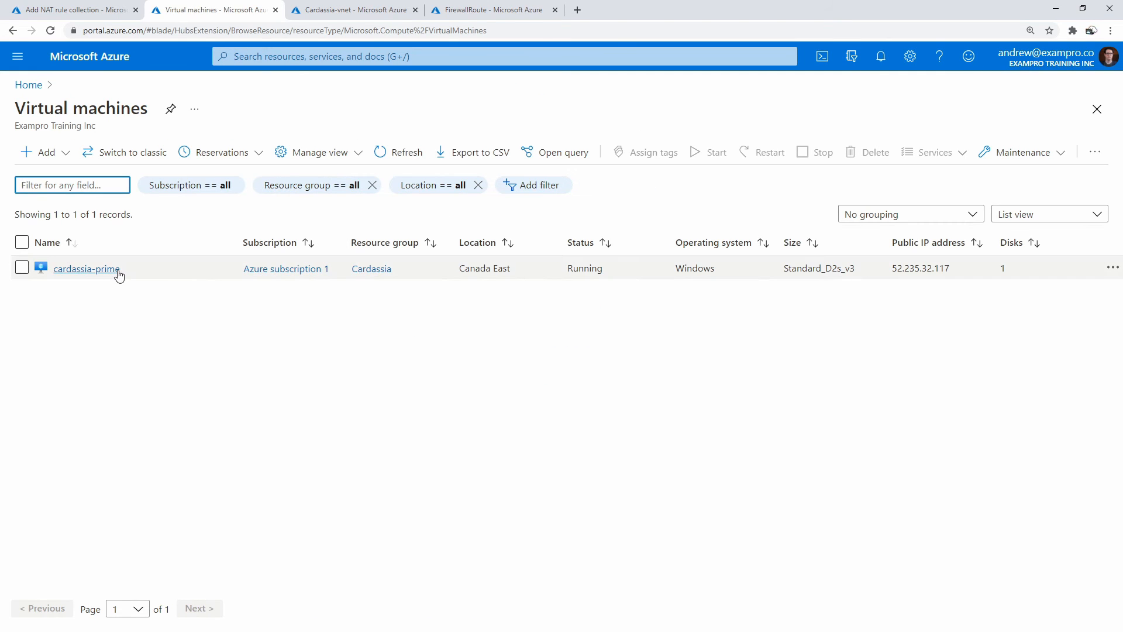
pyautogui.click(93, 270)
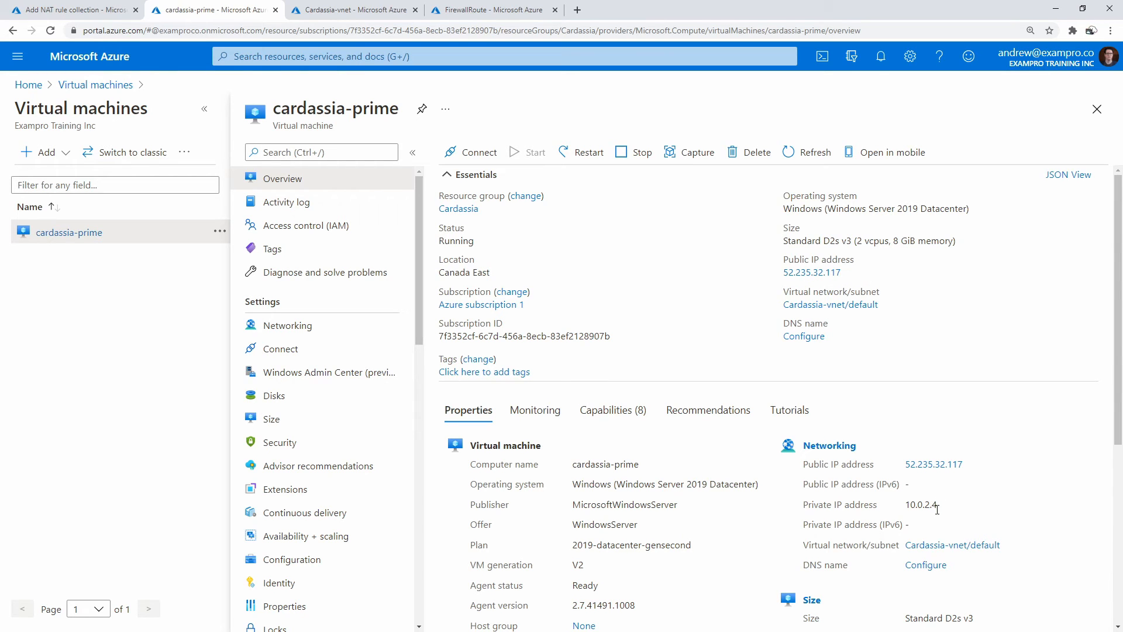
pyautogui.moveTo(938, 509); pyautogui.dragTo(895, 508)
pyautogui.hotkey('ctrl', 'c')
# - Back in the NAT rule collection form, set the Allow-RDP rule's translated address to 10.0.2.4 and translated port to 3389
pyautogui.click(88, 10)
pyautogui.click(914, 272)
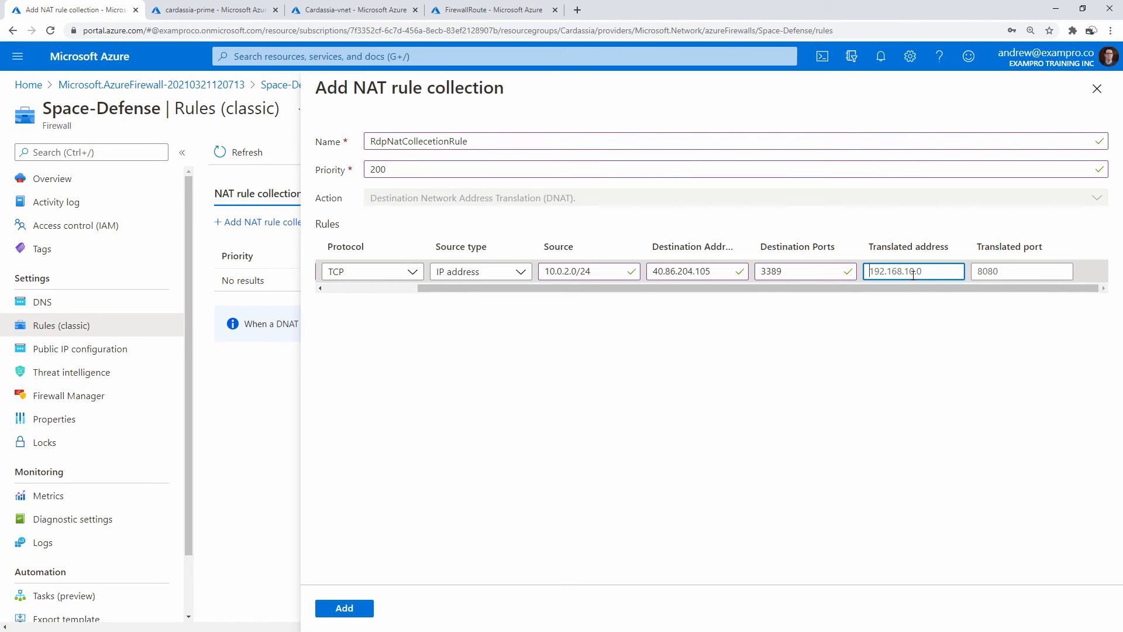
pyautogui.hotkey('ctrl', 'v')
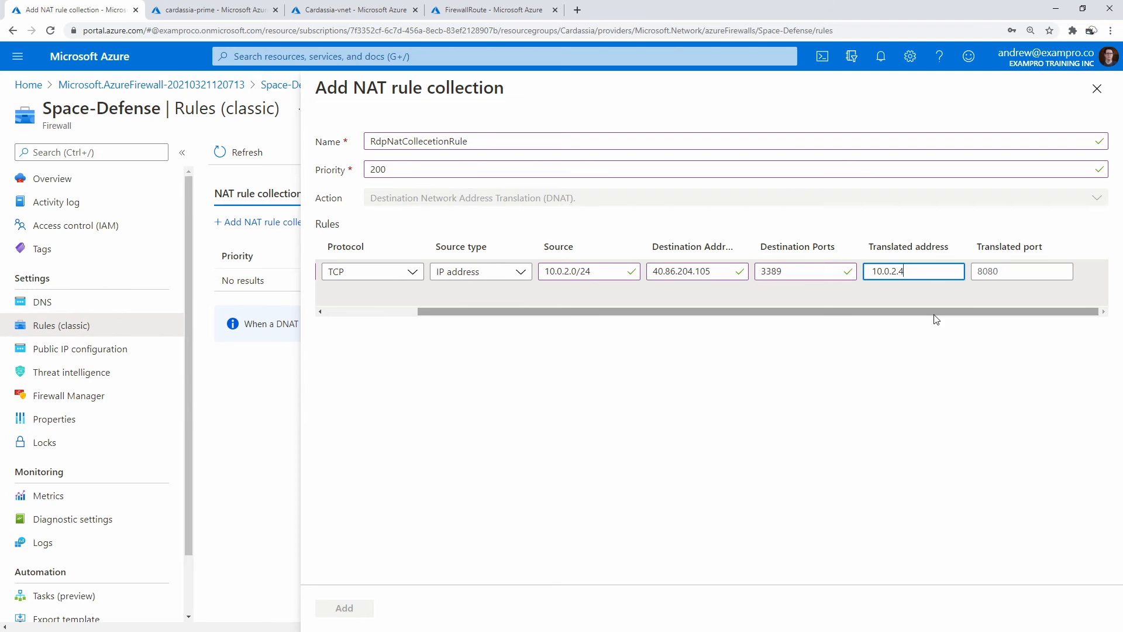
pyautogui.doubleClick(771, 271)
pyautogui.hotkey('ctrl', 'c')
pyautogui.click(1022, 271)
pyautogui.hotkey('ctrl', 'v')
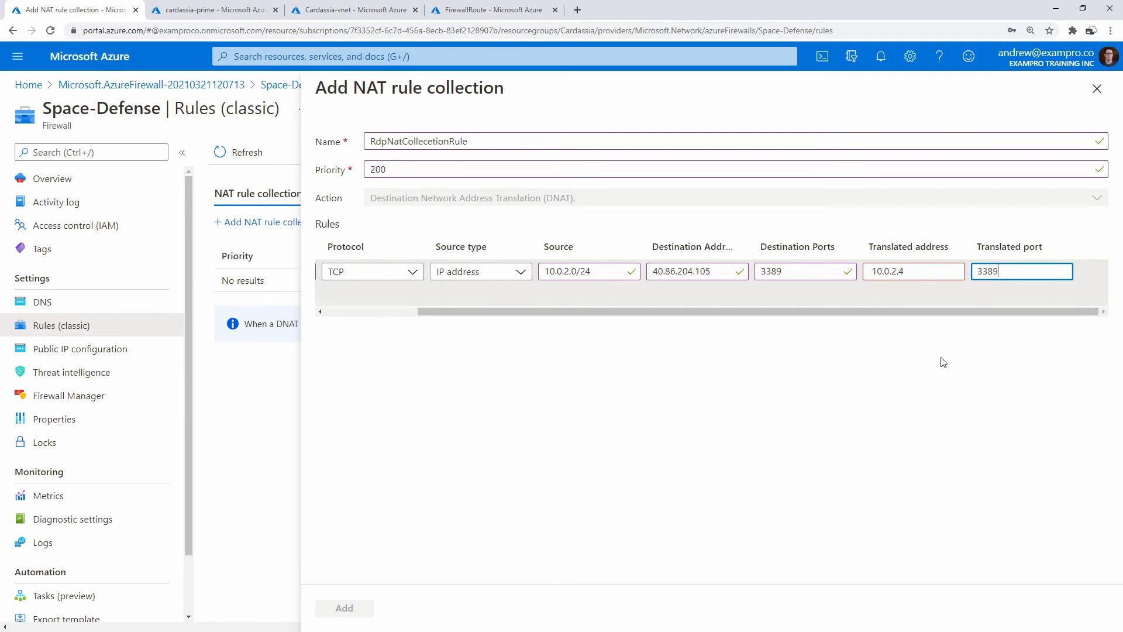
# - Check the collection's name and priority and all fields of the Allow-RDP rule for an invalid entry
pyautogui.click(943, 363)
pyautogui.moveTo(590, 313); pyautogui.dragTo(455, 326)
pyautogui.hscroll(3, 758, 296)
pyautogui.hscroll(-3, 758, 296)
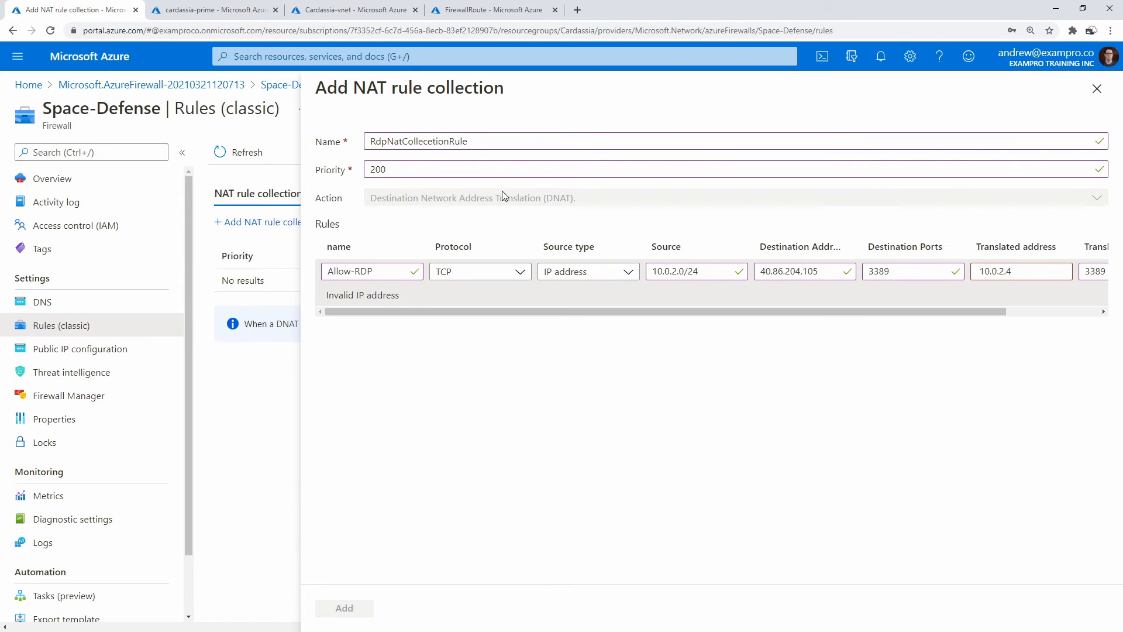
pyautogui.click(498, 143)
pyautogui.click(466, 416)
pyautogui.hscroll(2, 446, 319)
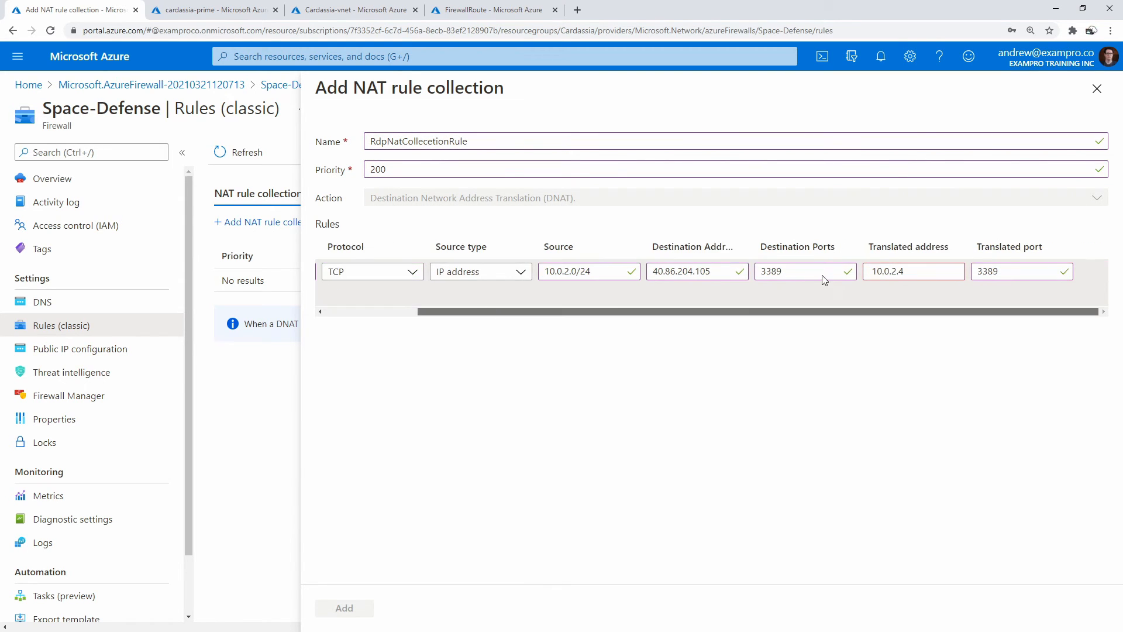
pyautogui.hscroll(-2, 579, 294)
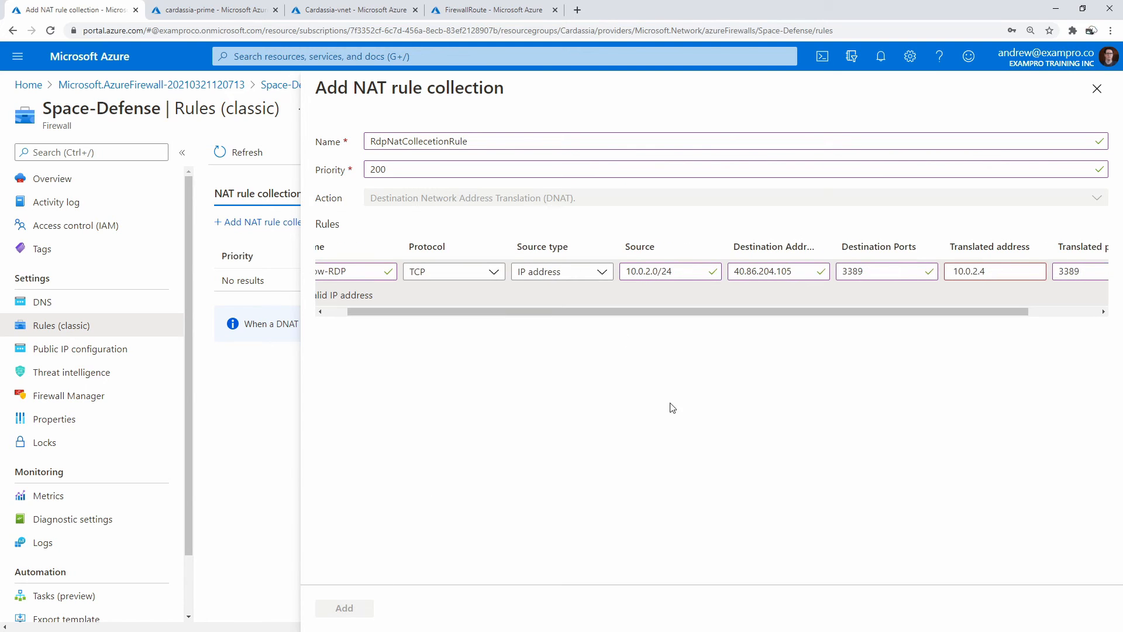
pyautogui.click(478, 168)
pyautogui.click(493, 148)
pyautogui.click(577, 163)
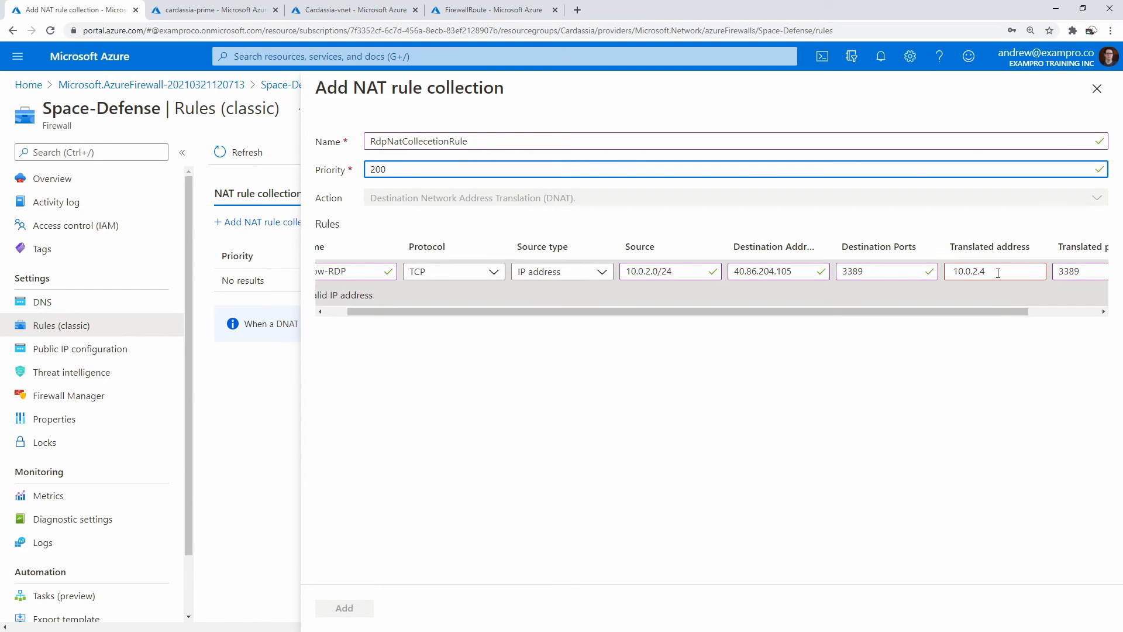
pyautogui.moveTo(1002, 312); pyautogui.dragTo(1111, 310)
# - Discard the unsaved NAT rule collection and reload the Space-Defense firewall's classic rules page
pyautogui.click(1097, 88)
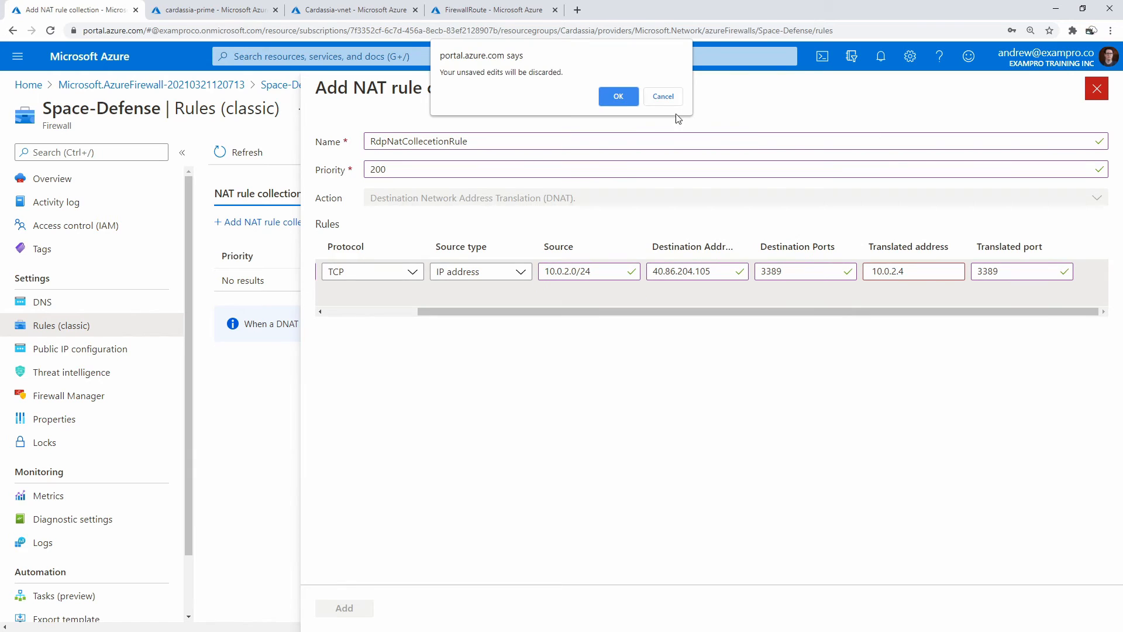
pyautogui.click(614, 95)
pyautogui.click(377, 202)
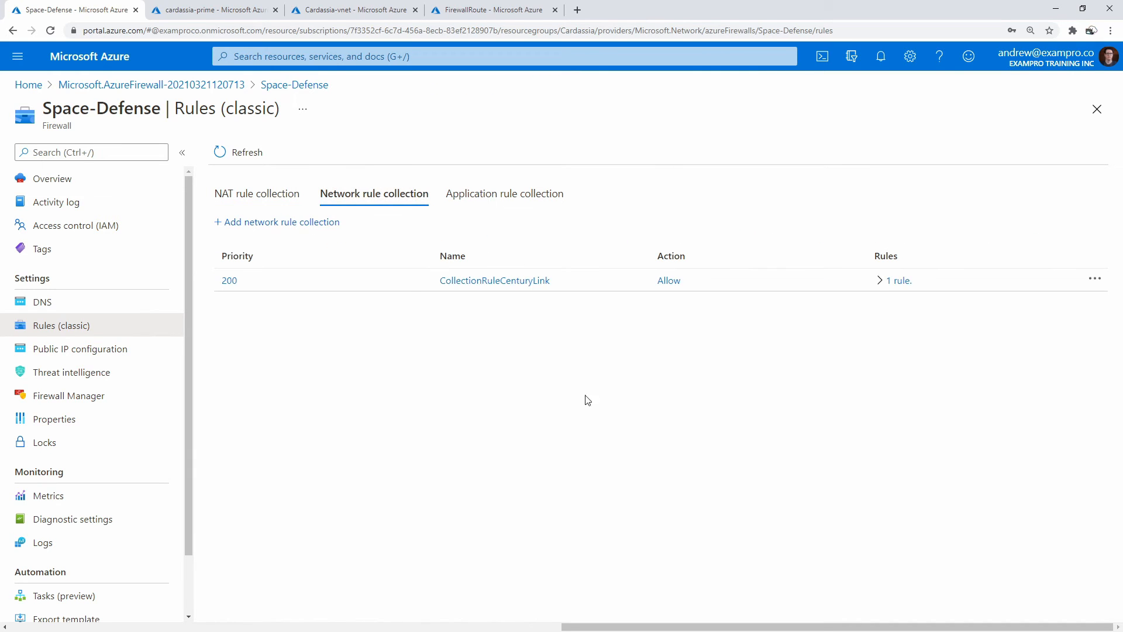
pyautogui.click(268, 205)
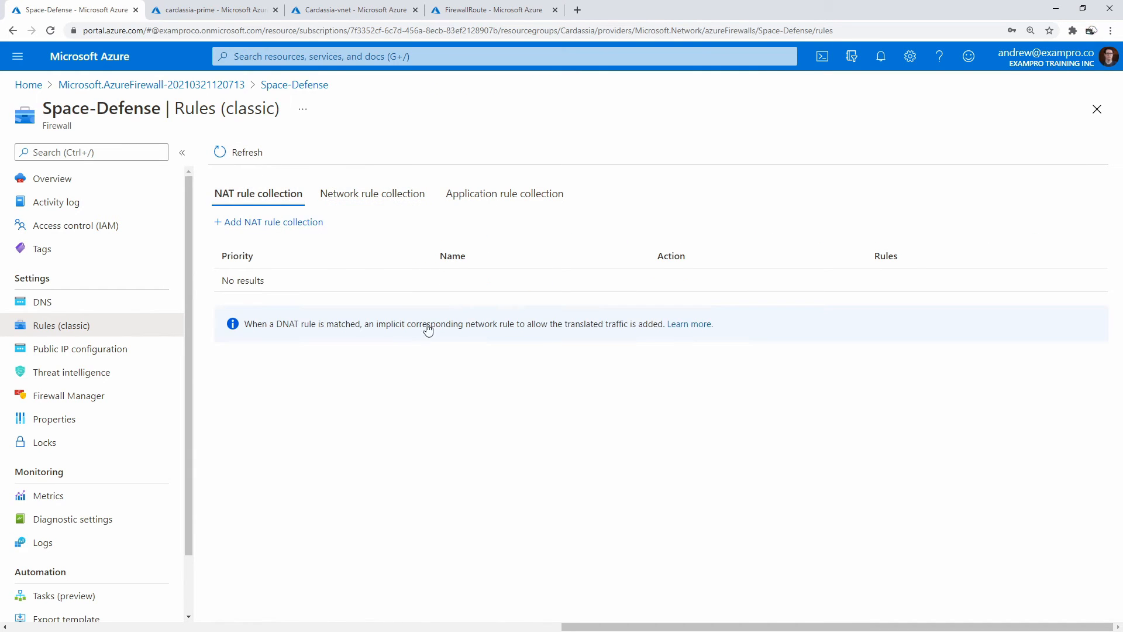
pyautogui.click(311, 31)
pyautogui.press('Return')
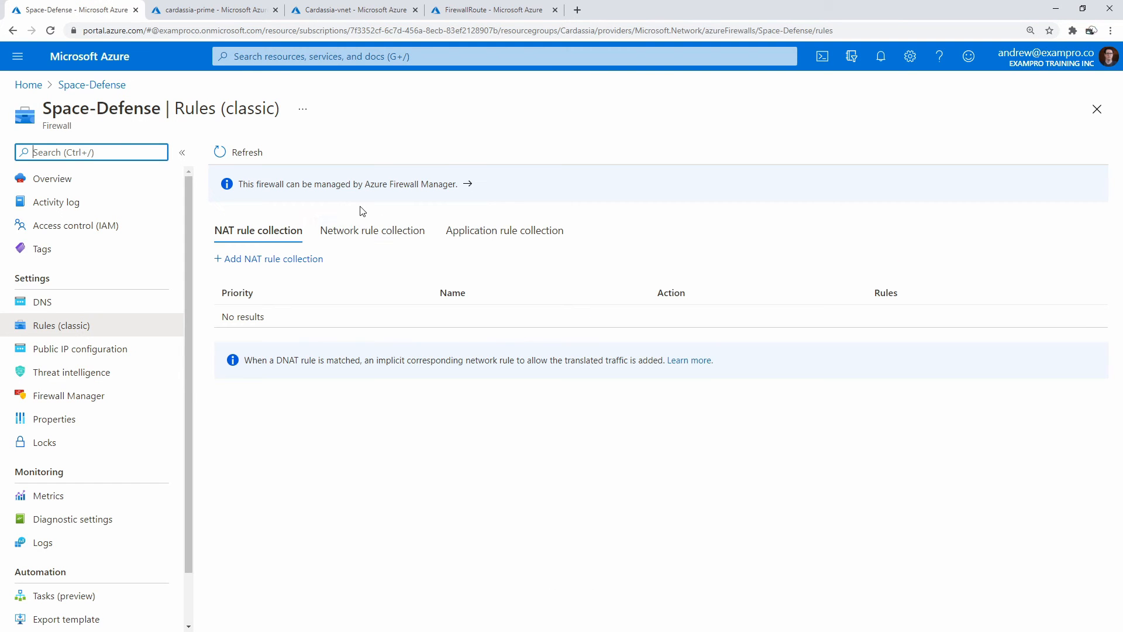
# - Start a new NAT rule collection named RDPCollectionRule with priority 200
pyautogui.click(270, 259)
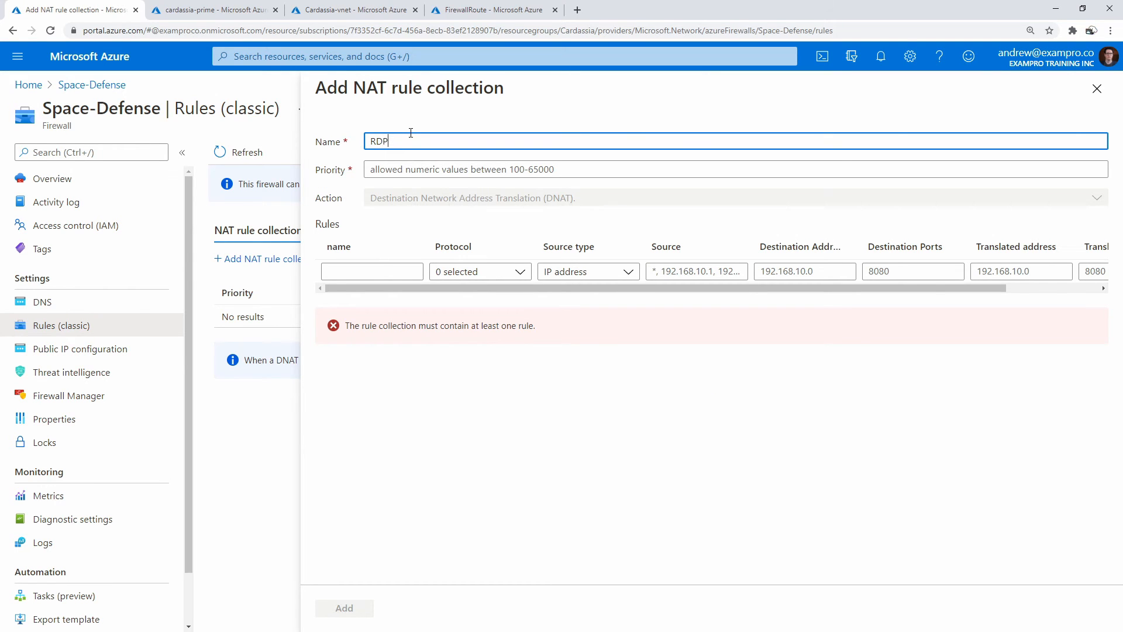
pyautogui.write('RDP-N')
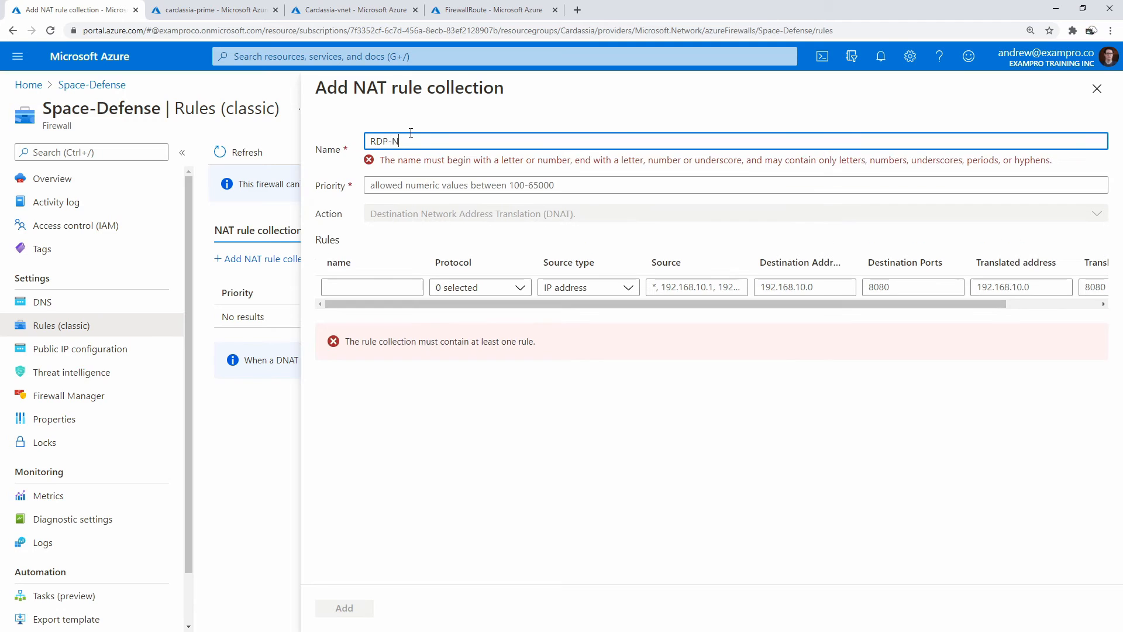
pyautogui.press('BackSpace')
pyautogui.press('BackSpace')
pyautogui.write('Co')
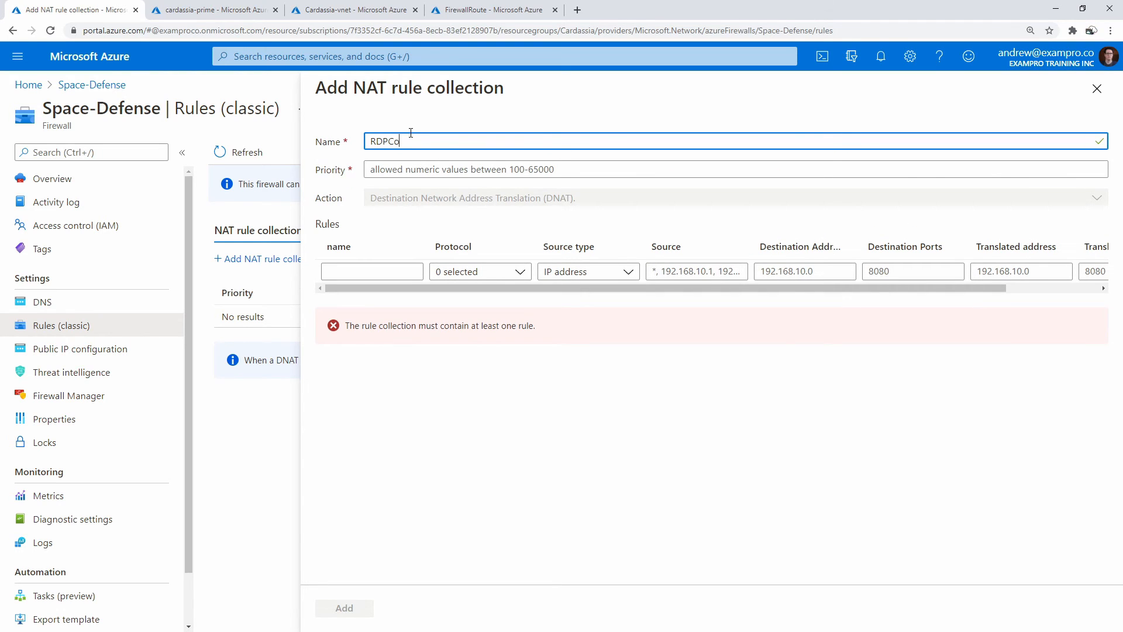
pyautogui.write('llectionRule')
pyautogui.press('Tab')
pyautogui.write('200')
pyautogui.press('Tab')
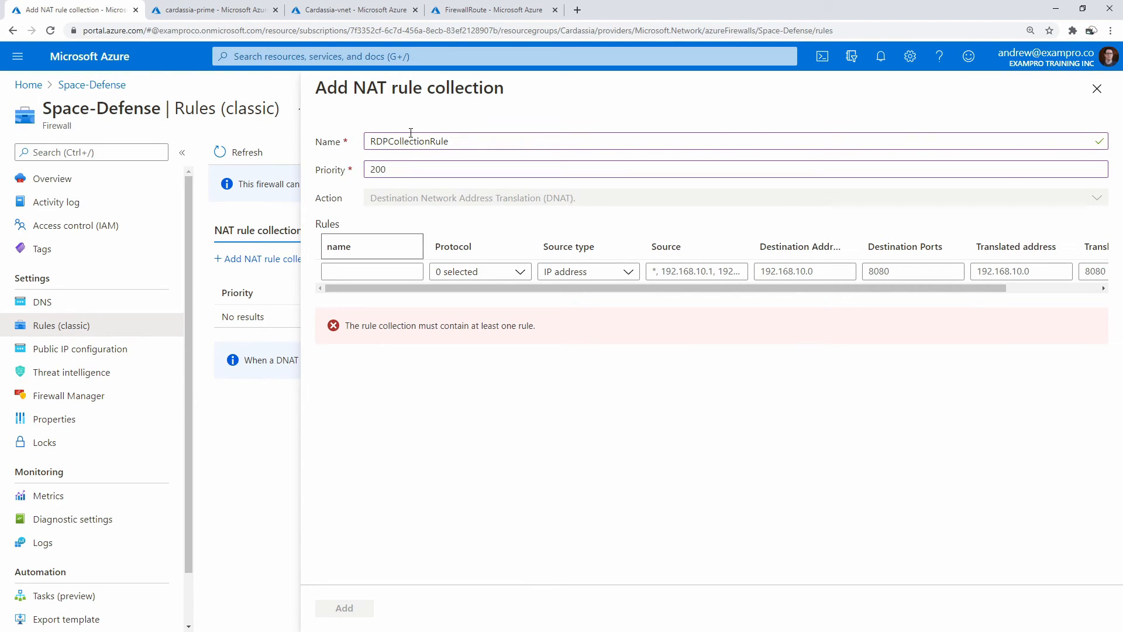
pyautogui.press('Tab')
pyautogui.press('Tab')
# - Add a rule named Allow-RDP to the collection, using TCP and the source IP address range 10.0.2.0/24
pyautogui.click(369, 273)
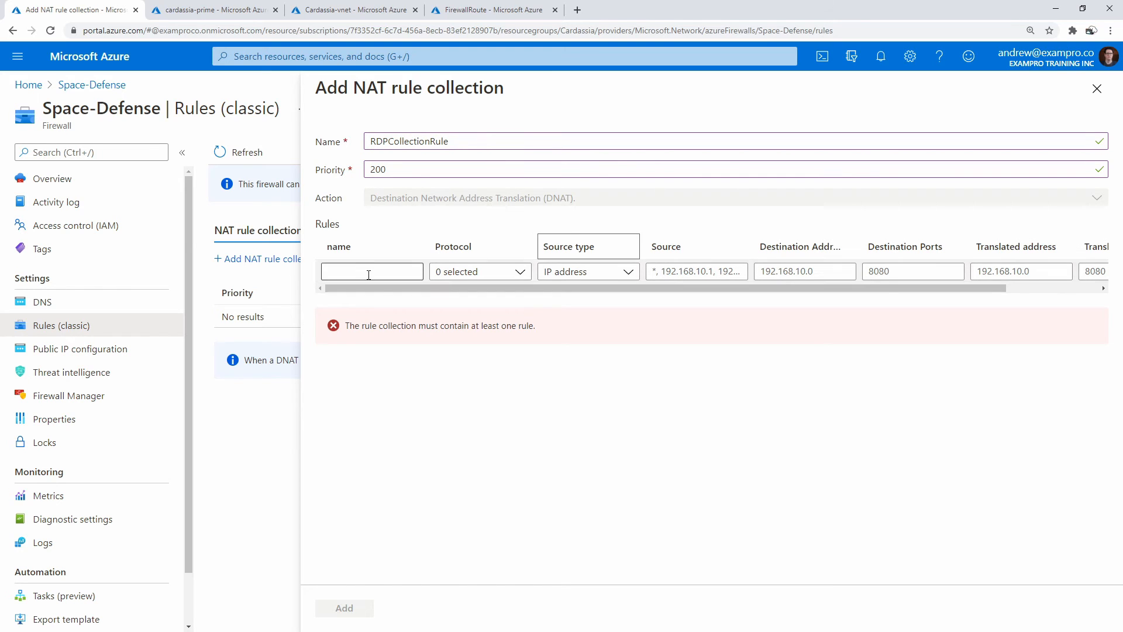
pyautogui.write('A')
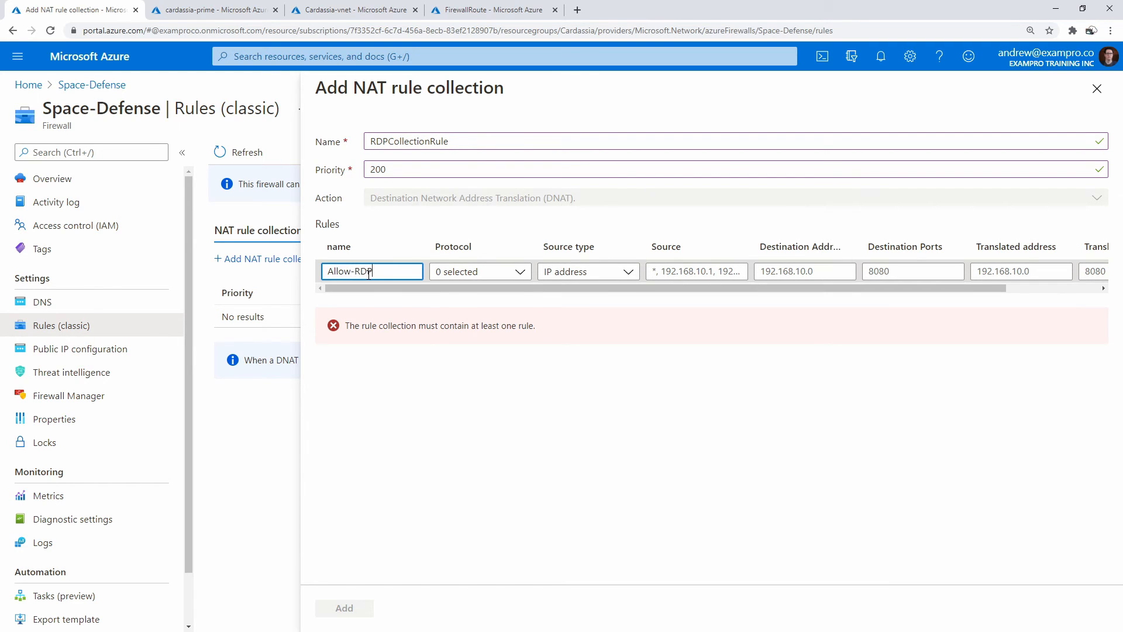
pyautogui.write('llow-RDP')
pyautogui.click(479, 271)
pyautogui.click(443, 289)
pyautogui.click(595, 273)
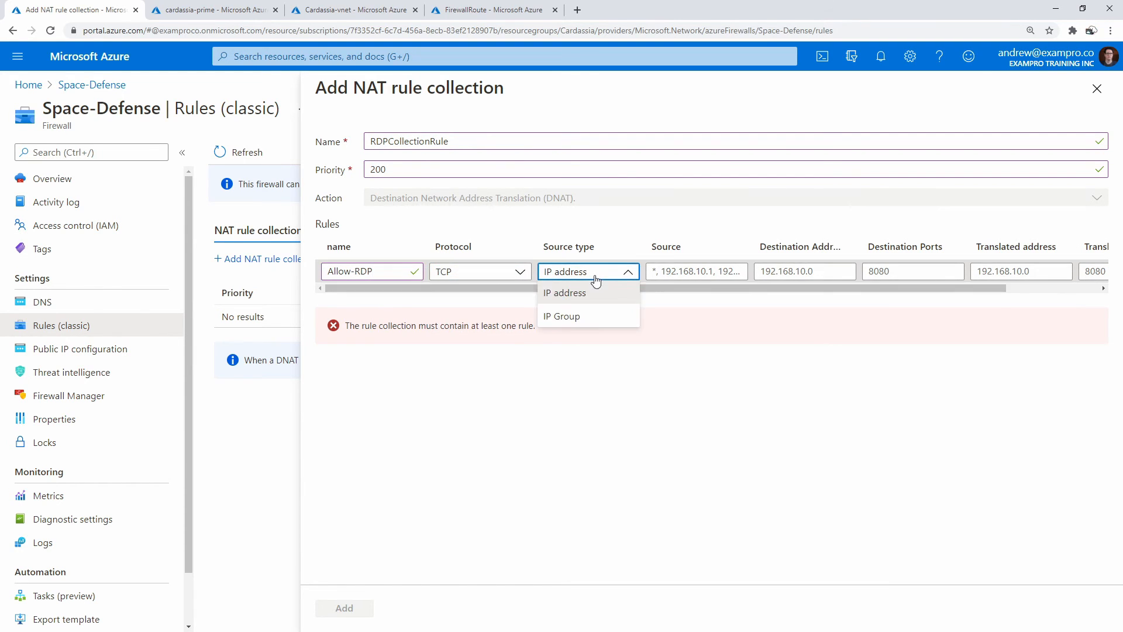
pyautogui.click(699, 273)
pyautogui.write('10.0.2.0/24')
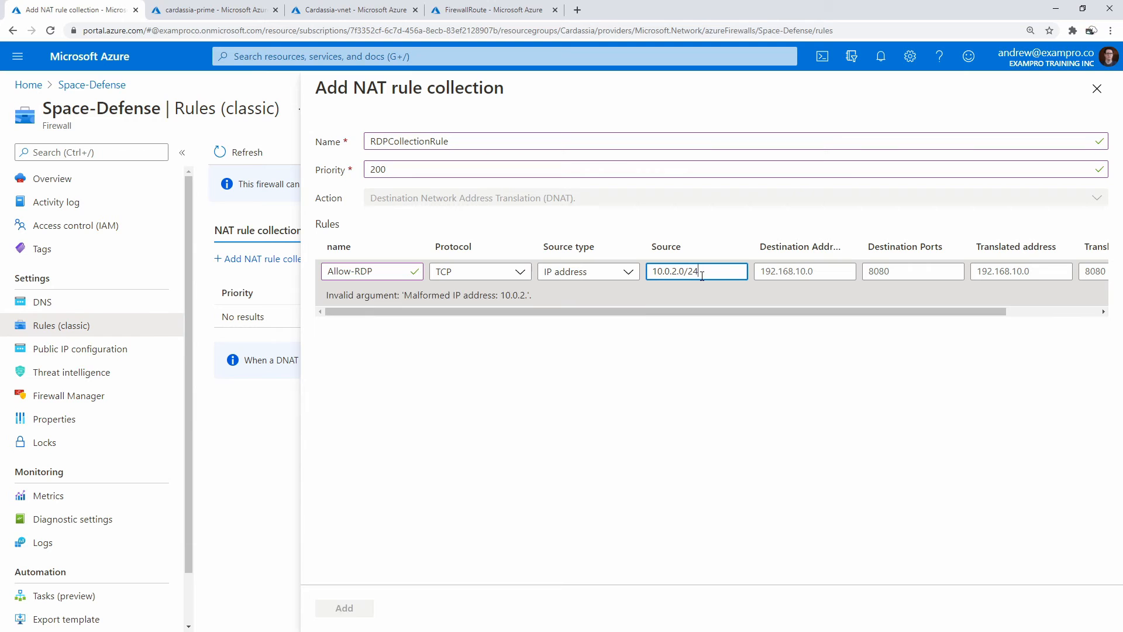
pyautogui.press('Tab')
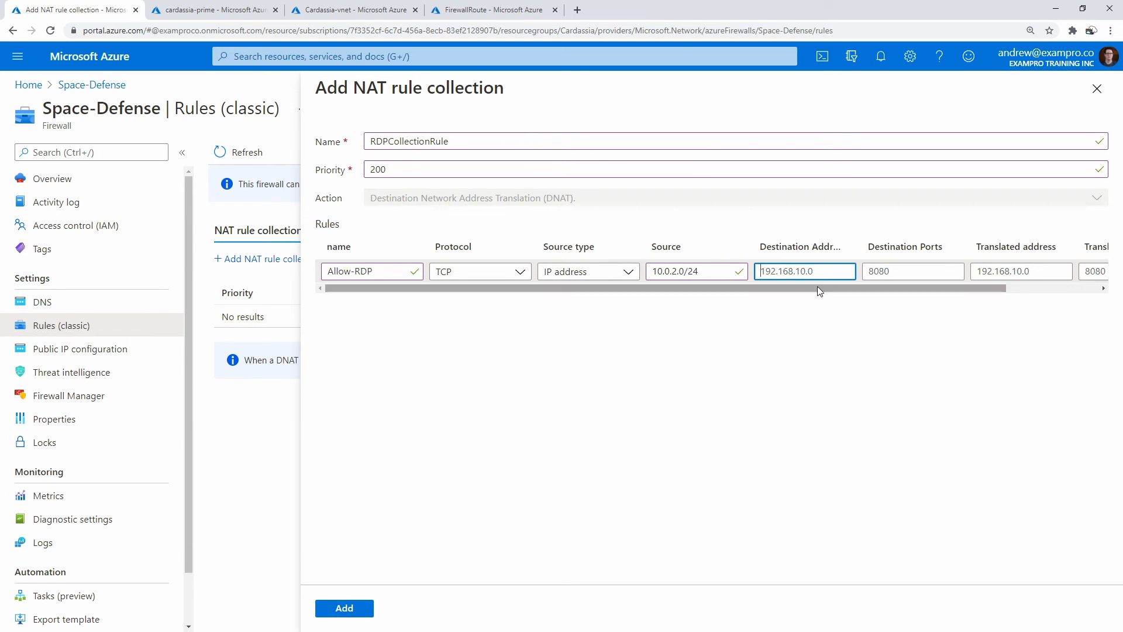
# - Close the FirewallRoute browser tab, find the Space-Defense firewall from the Cardassia-vnet tab and open its public IP resource
pyautogui.click(461, 16)
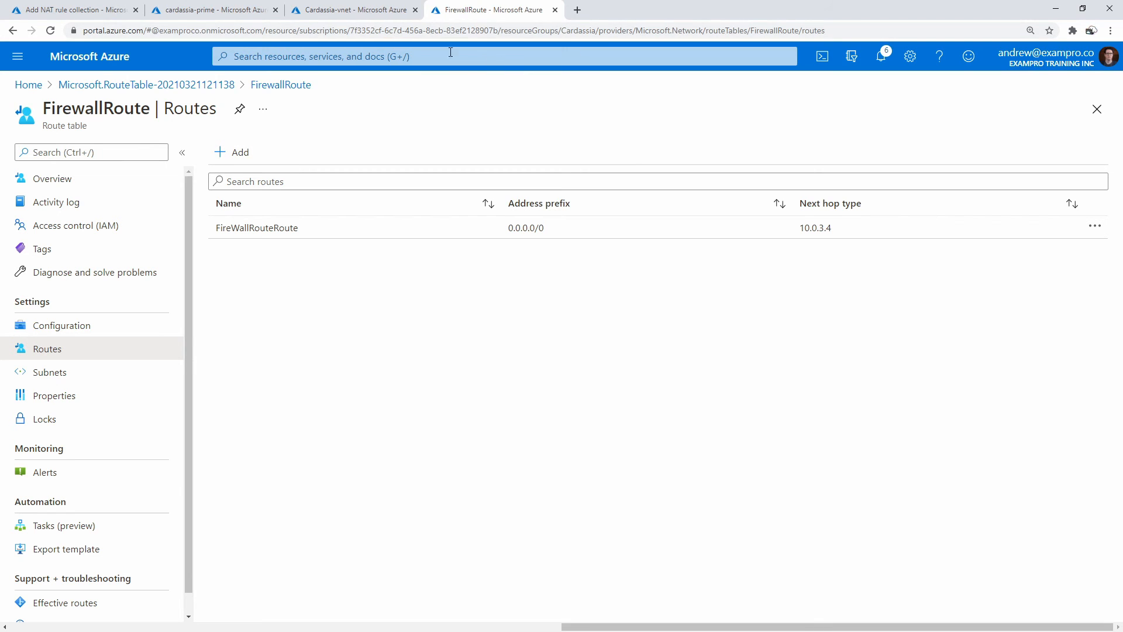
pyautogui.click(555, 9)
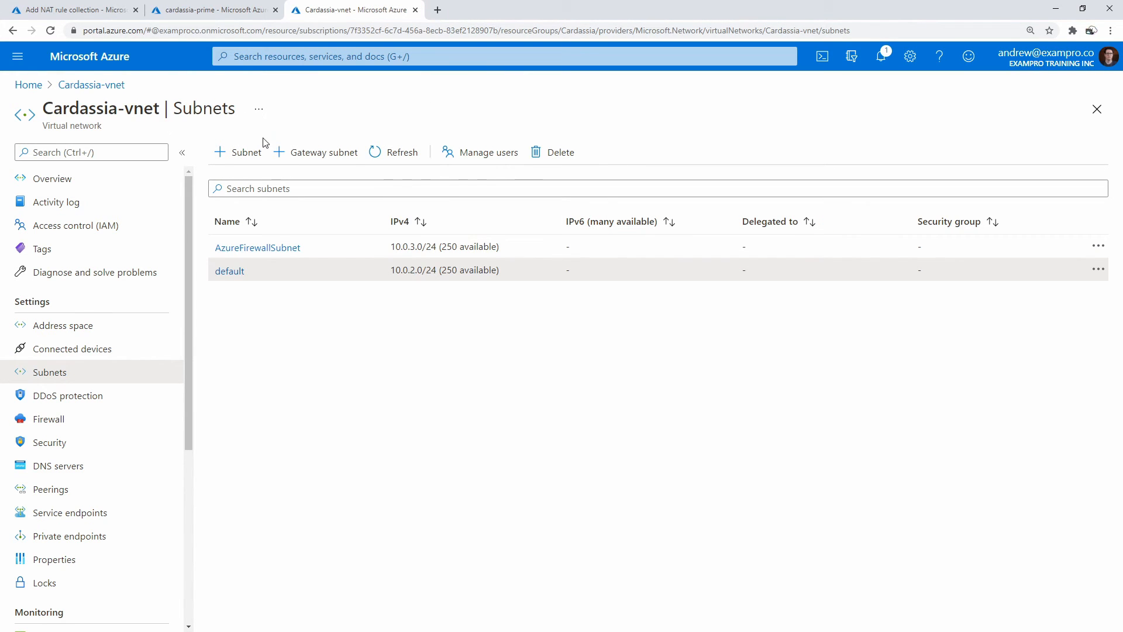
pyautogui.click(279, 58)
pyautogui.write('firewall')
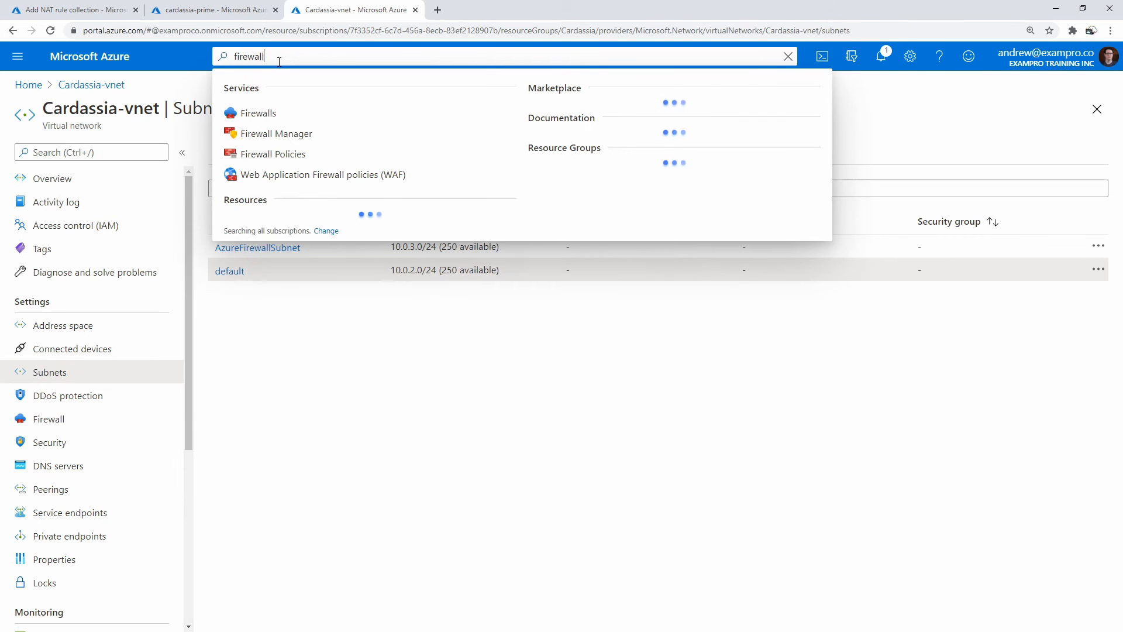
pyautogui.click(283, 116)
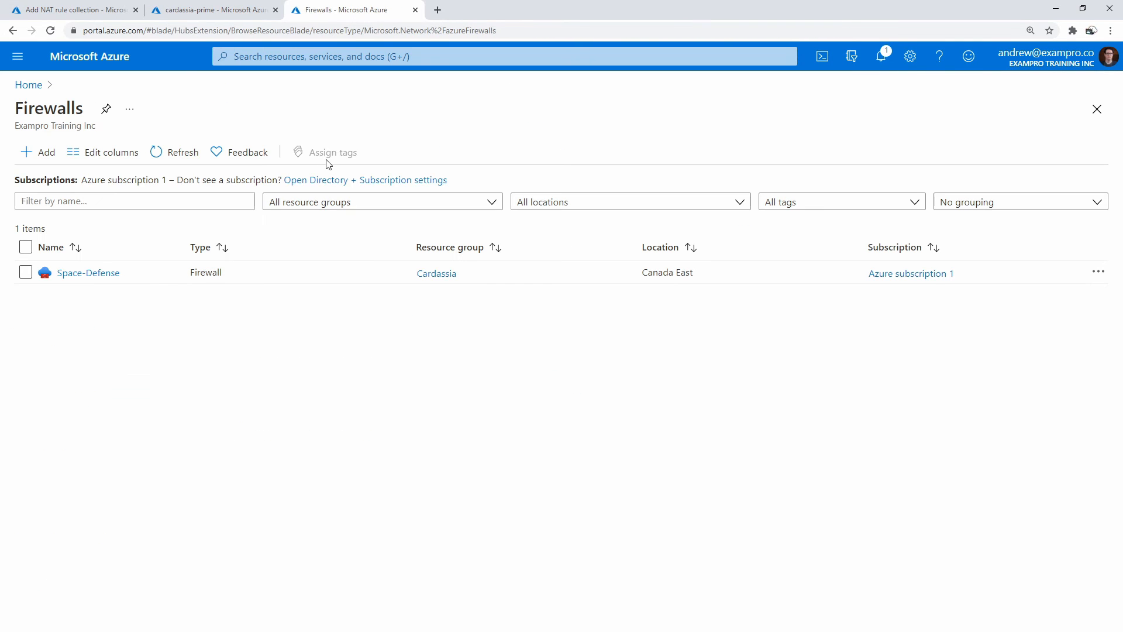
pyautogui.click(102, 274)
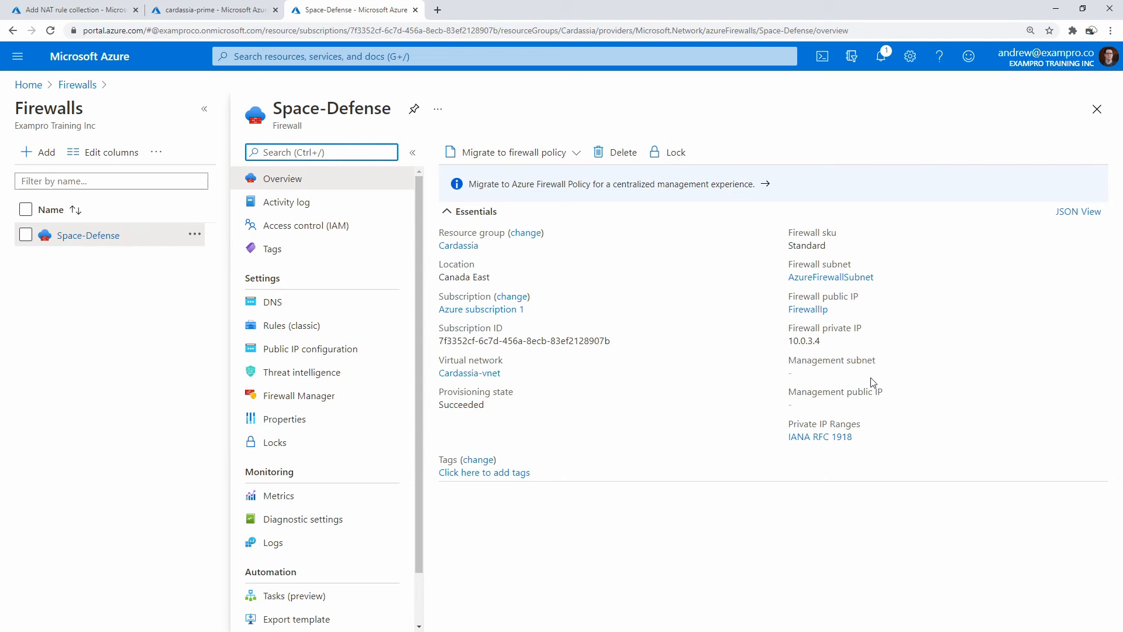
pyautogui.click(820, 310)
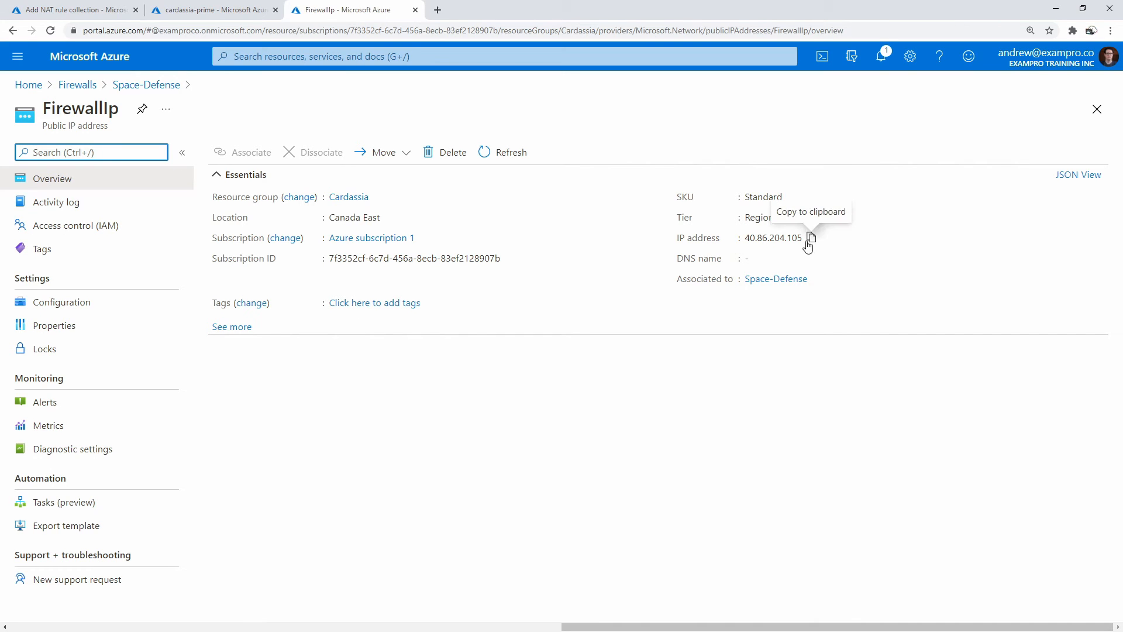
# - Set the Allow-RDP rule's destination address to the firewall's public IP, 40.86.204.105
pyautogui.click(211, 10)
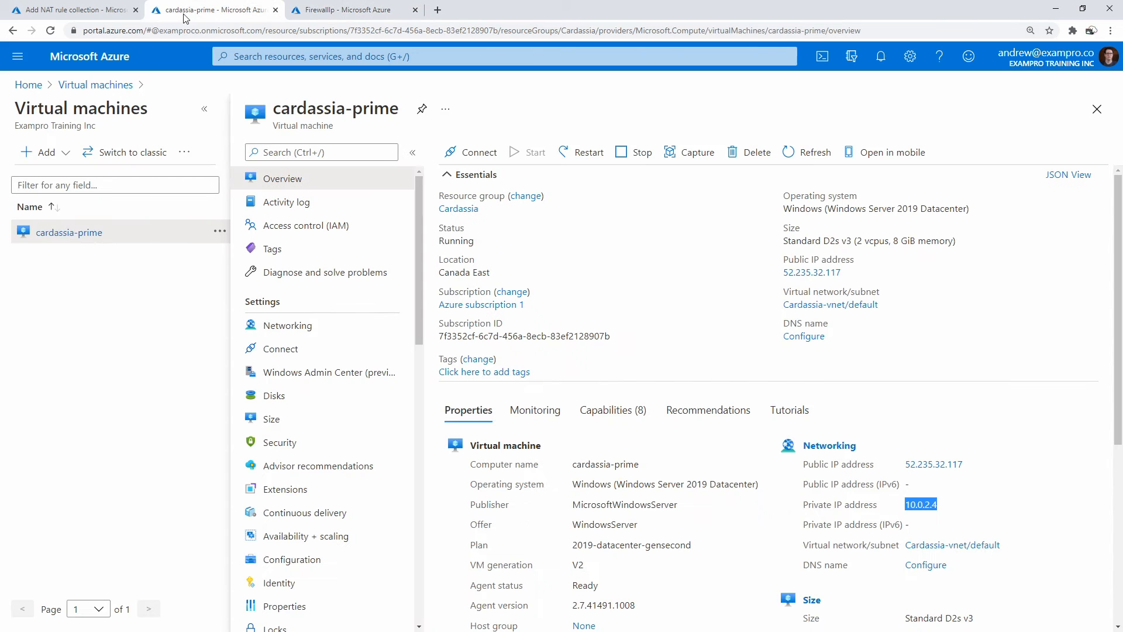
pyautogui.click(97, 10)
pyautogui.click(778, 271)
pyautogui.write('40.86.204.105')
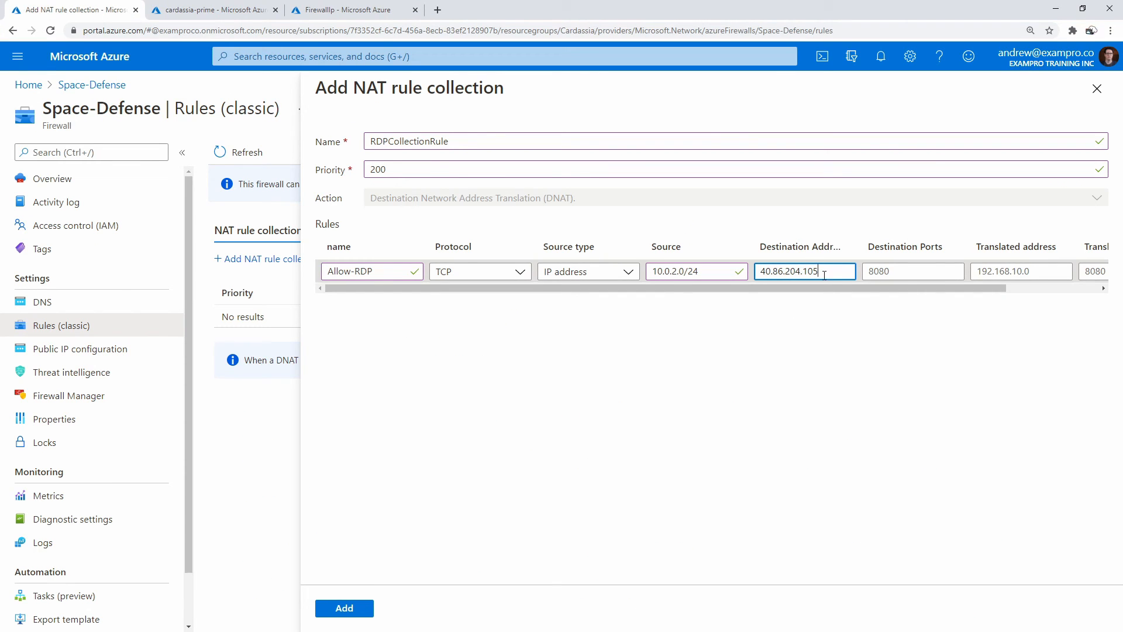
# - Set both the destination port and the translated port of the Allow-RDP rule to 3389
pyautogui.click(882, 271)
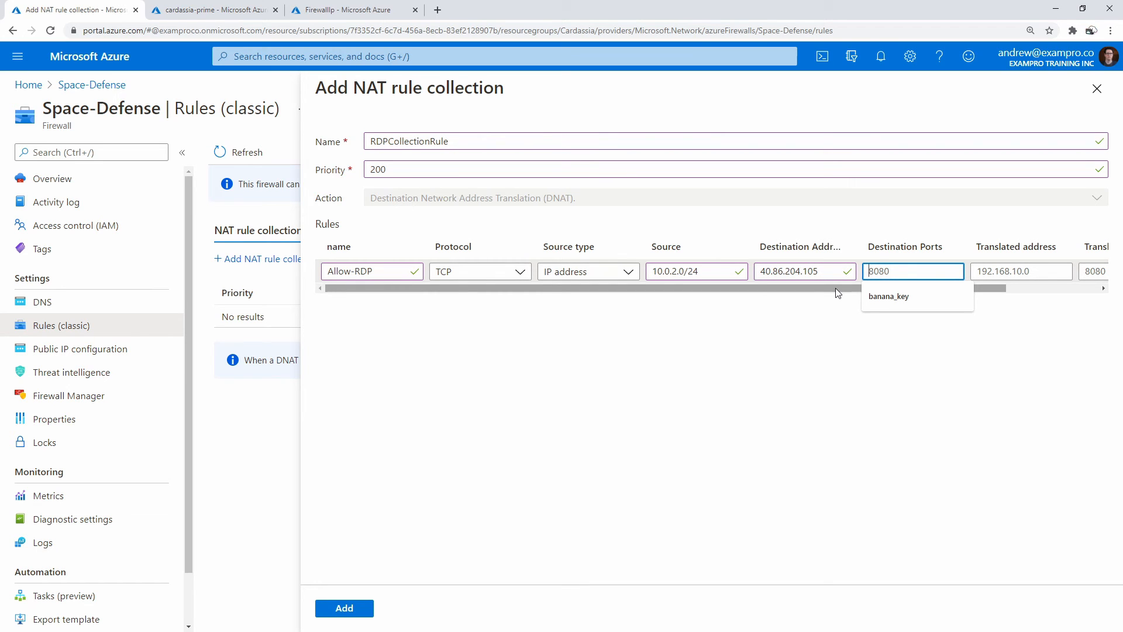
pyautogui.write('3389')
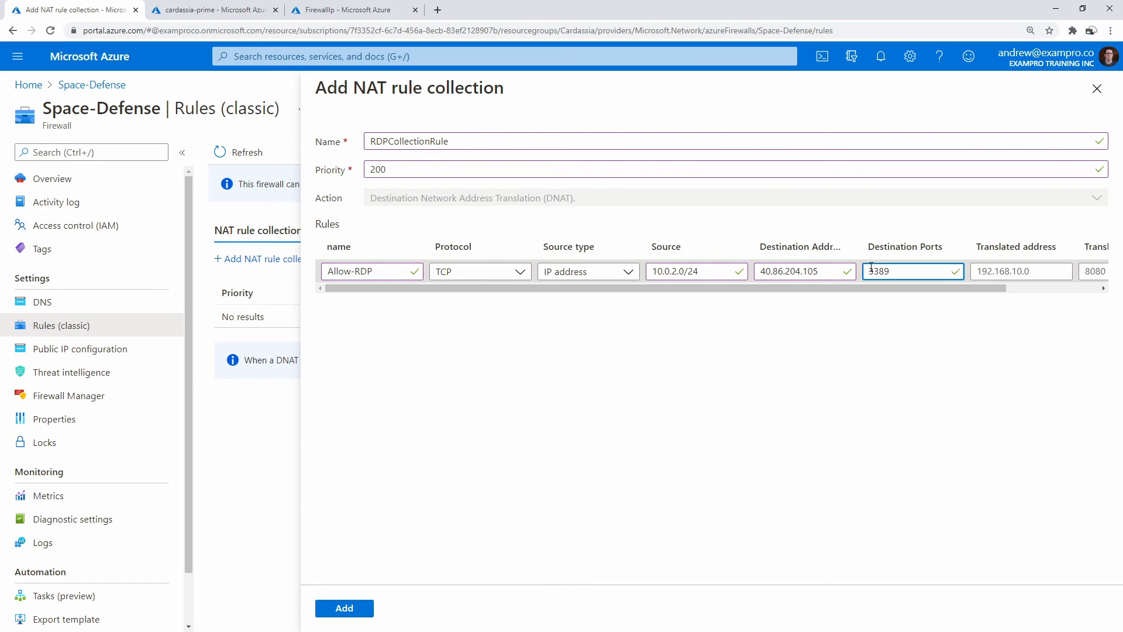
pyautogui.doubleClick(872, 269)
pyautogui.hotkey('ctrl', 'c')
pyautogui.moveTo(886, 287); pyautogui.dragTo(1015, 289)
pyautogui.click(1019, 271)
pyautogui.hotkey('ctrl', 'v')
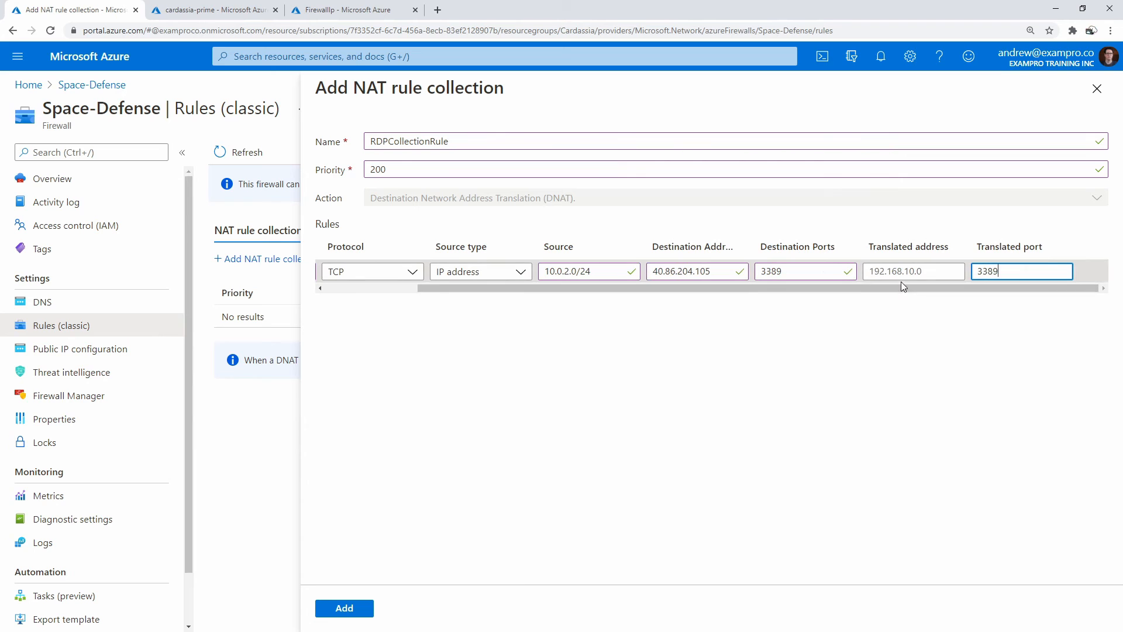
pyautogui.click(897, 325)
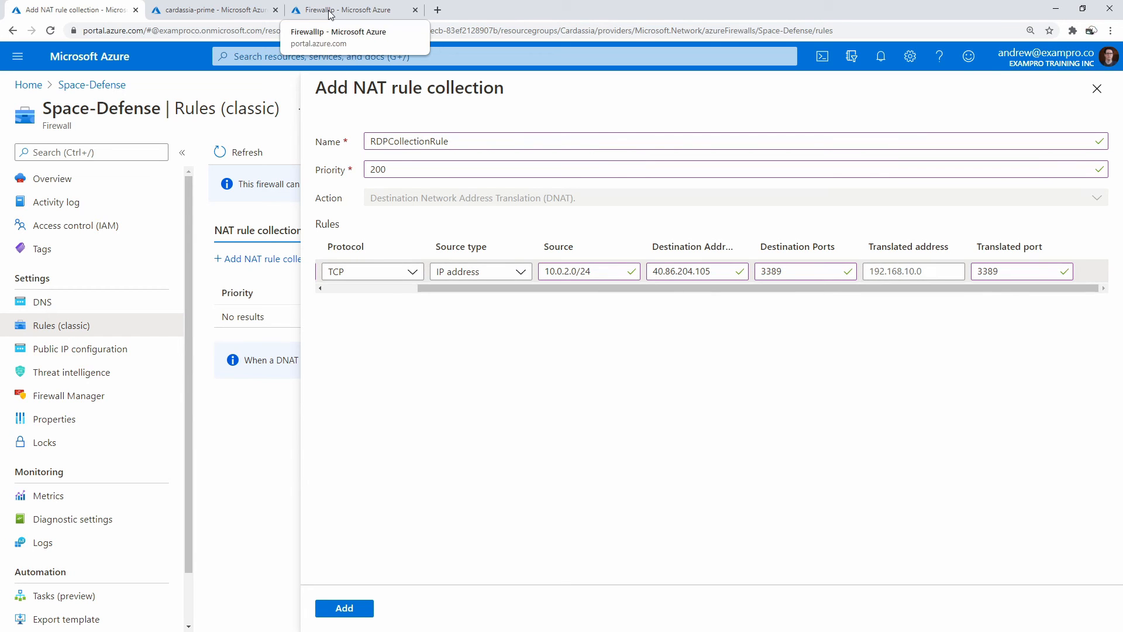
# - Copy the cardassia-prime virtual machine's private IP address, 10.0.2.4, into the Allow-RDP rule's translated address
pyautogui.click(260, 12)
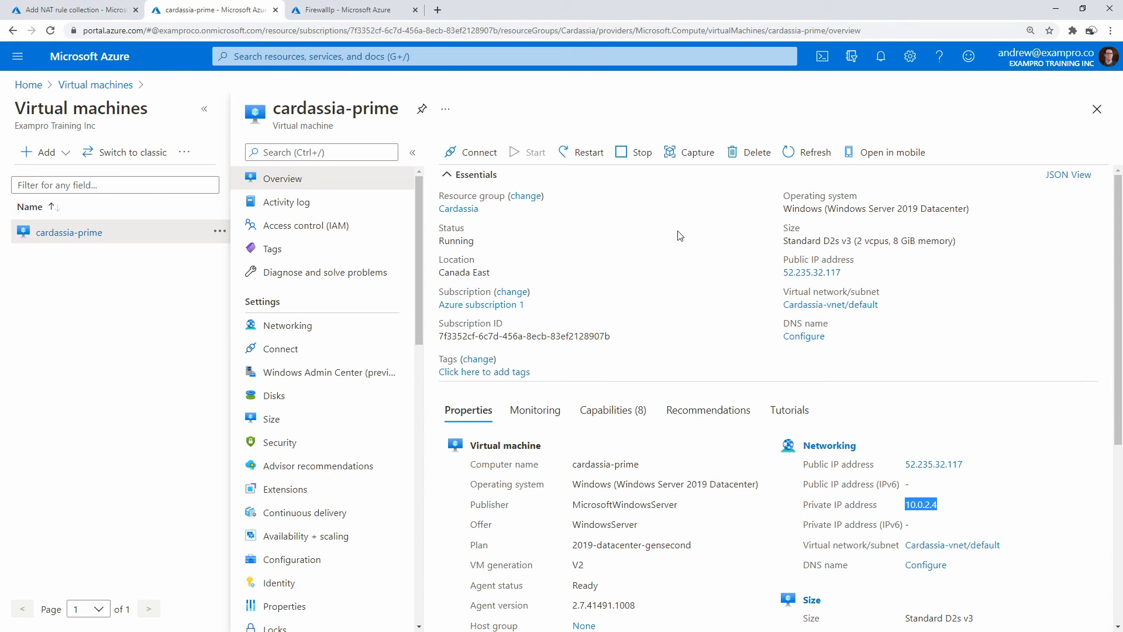
pyautogui.moveTo(949, 503); pyautogui.dragTo(890, 496)
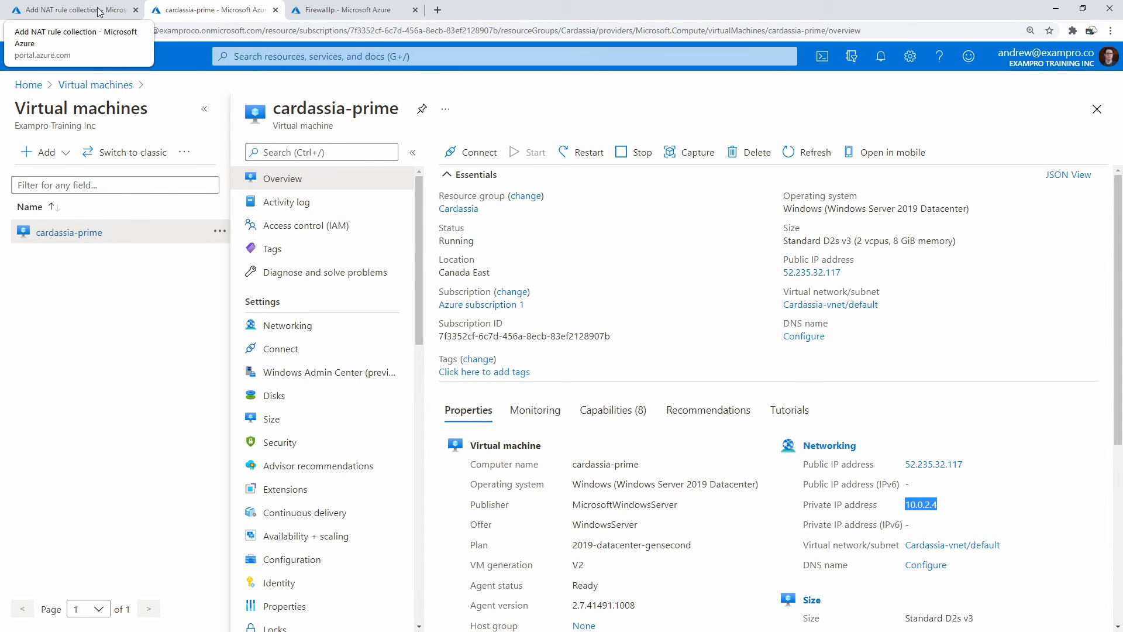
pyautogui.click(76, 10)
pyautogui.click(913, 271)
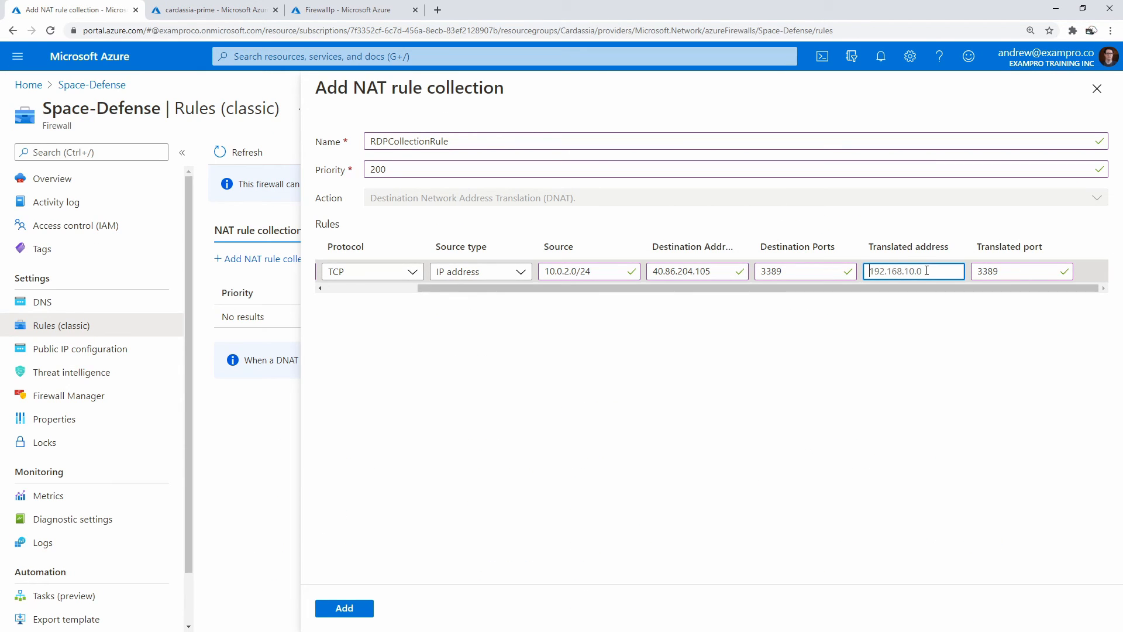
pyautogui.hotkey('ctrl', 'v')
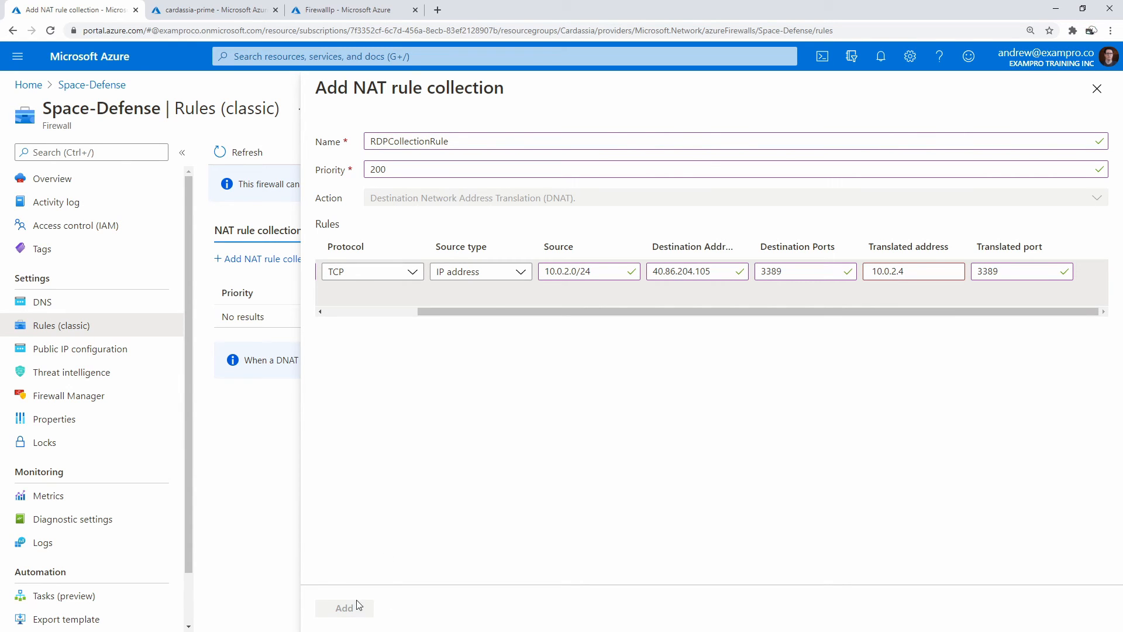
# - Check the Allow-RDP rule's values and compare the translated address with the private IP on the reloaded cardassia-prime overview
pyautogui.click(365, 311)
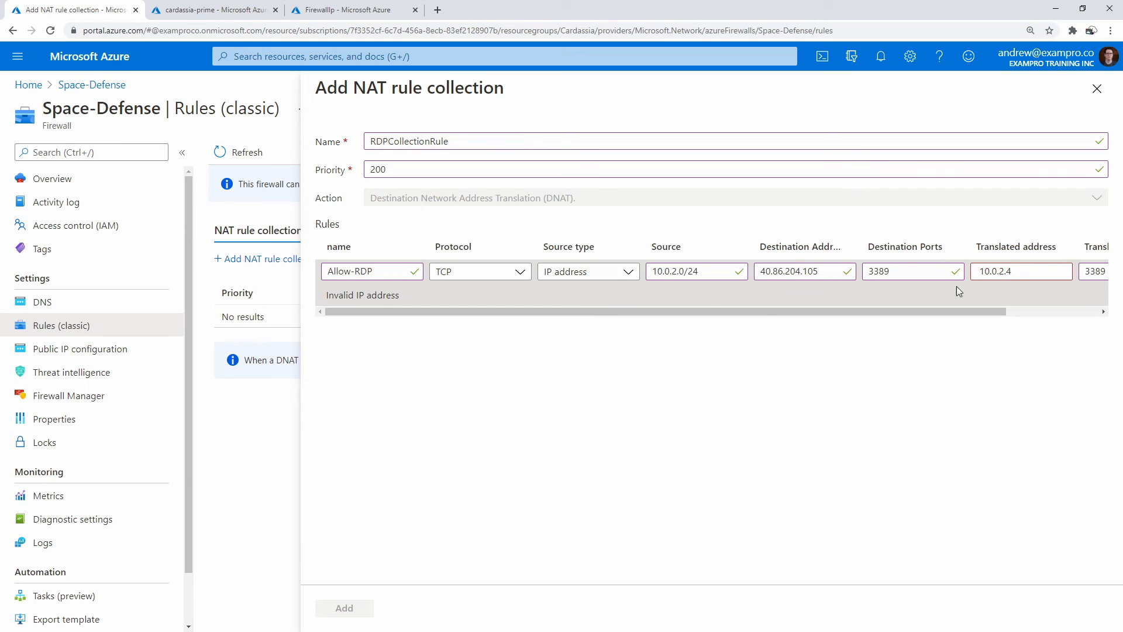
pyautogui.click(1021, 270)
pyautogui.moveTo(960, 311); pyautogui.dragTo(993, 310)
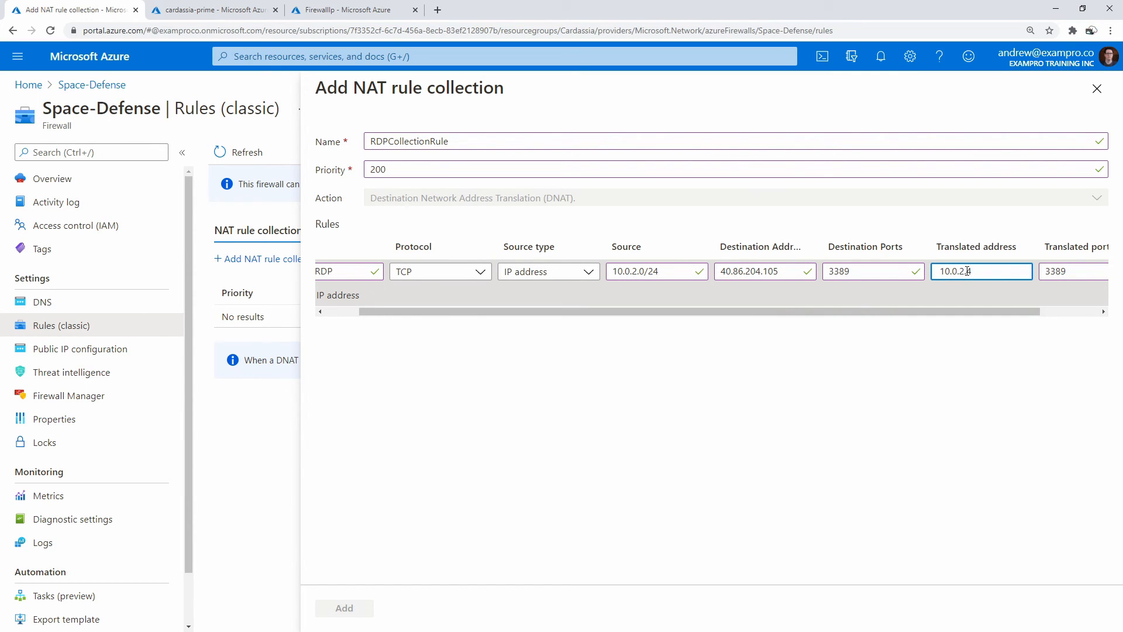
pyautogui.hscroll(-2, 936, 302)
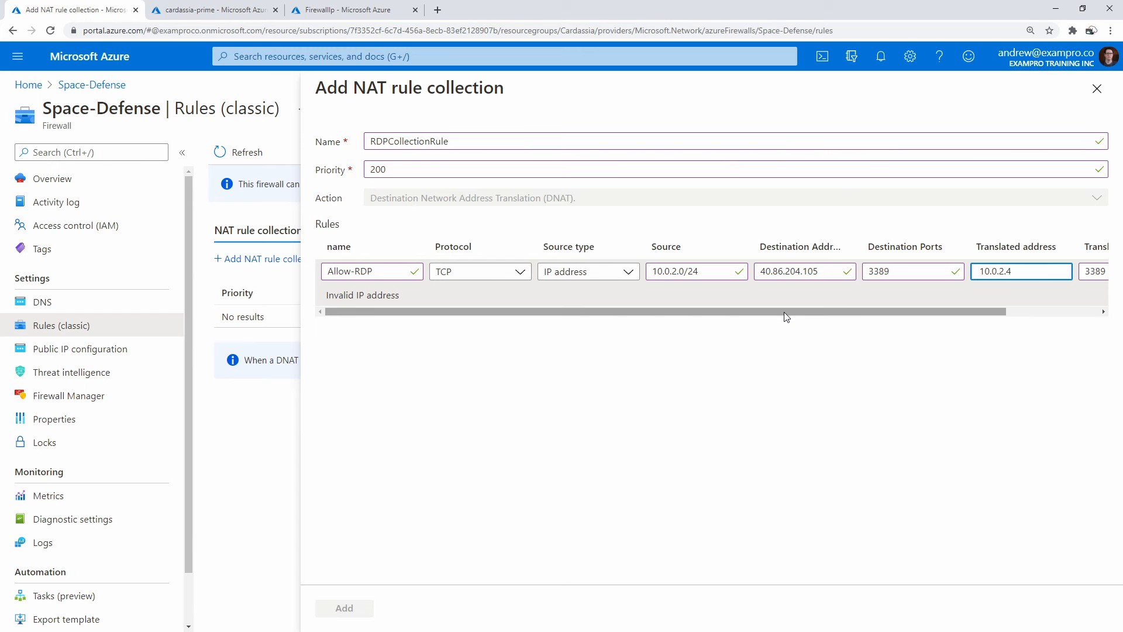
pyautogui.click(187, 9)
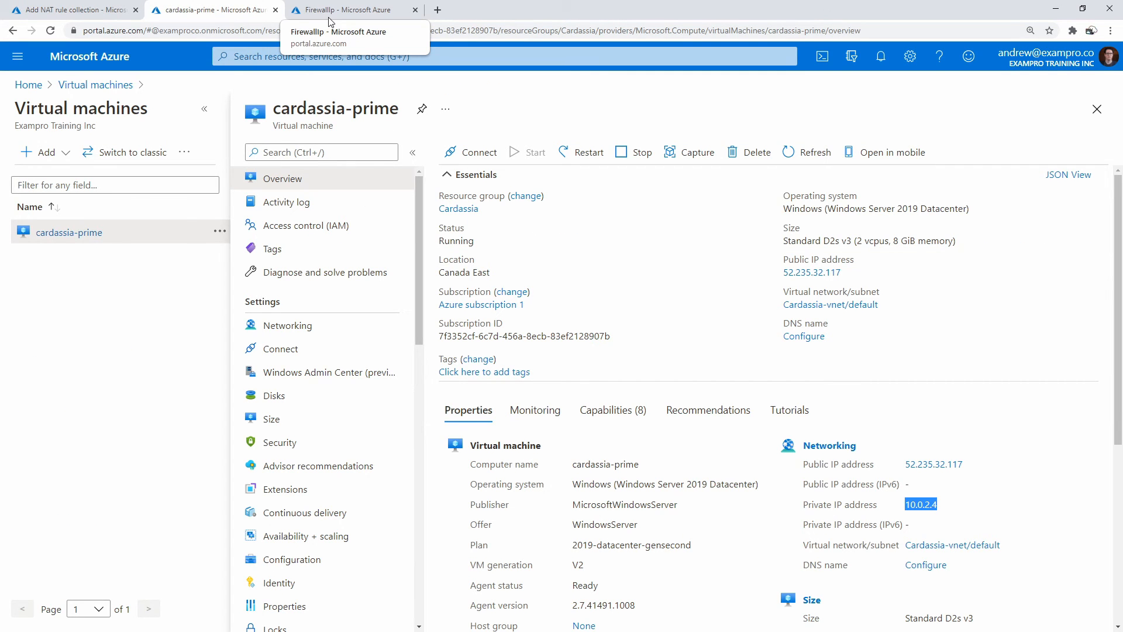
pyautogui.click(1097, 109)
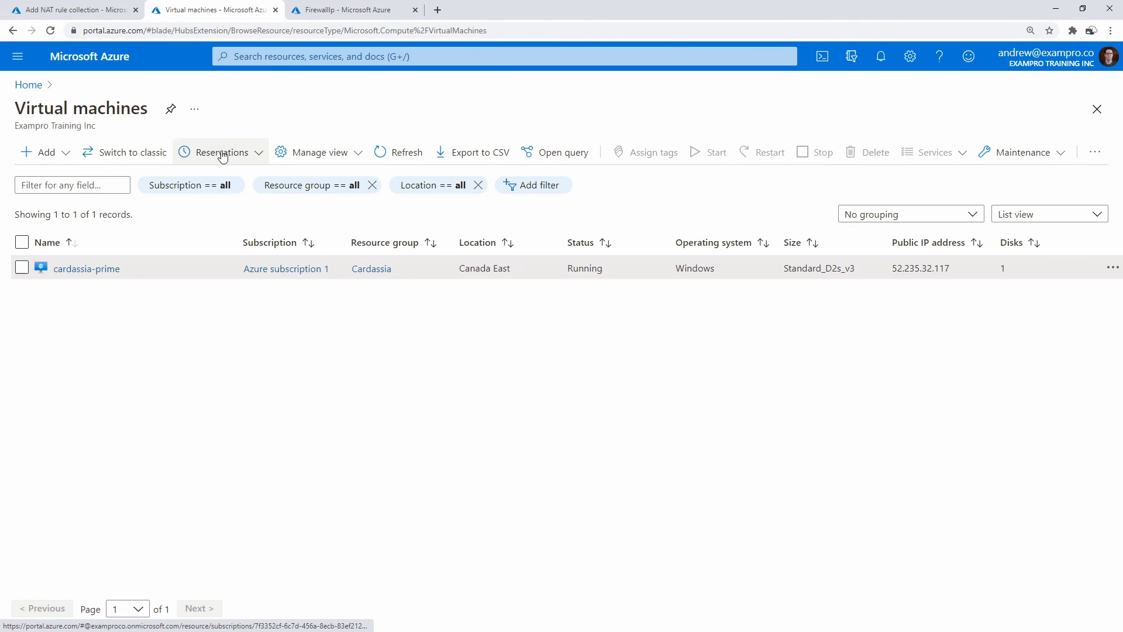
pyautogui.click(255, 37)
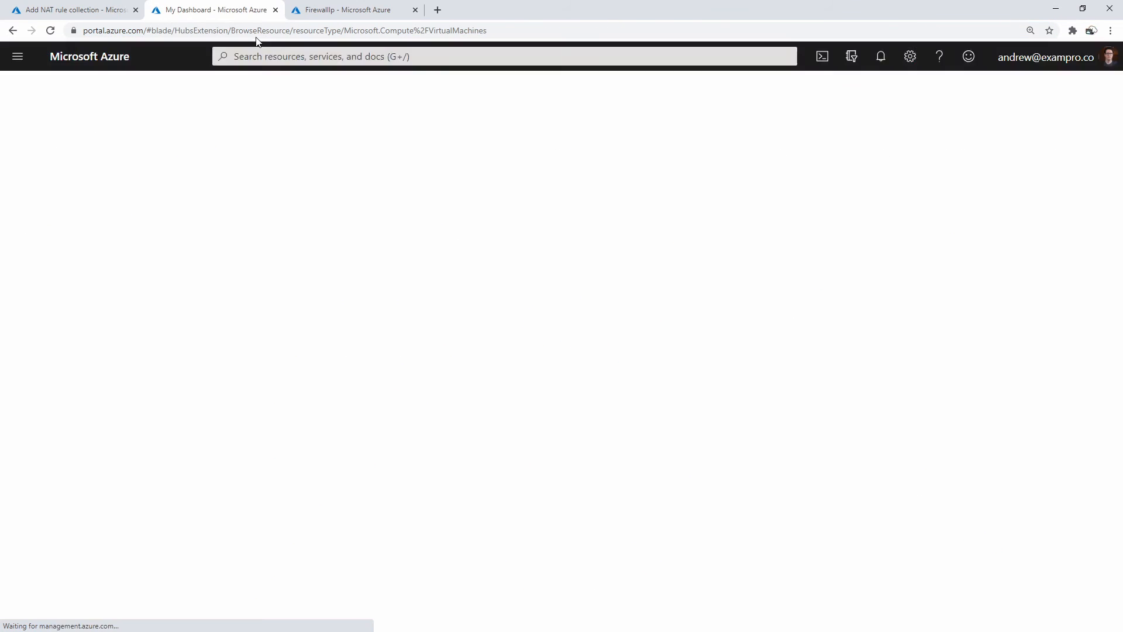
pyautogui.click(86, 268)
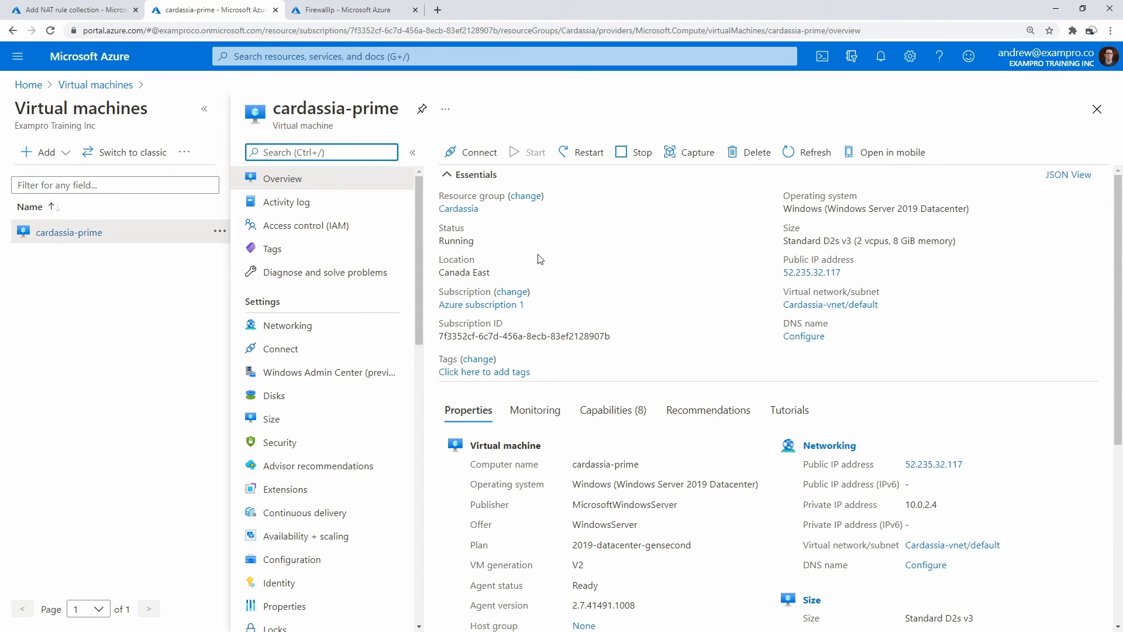
pyautogui.scroll(-1, 772, 382)
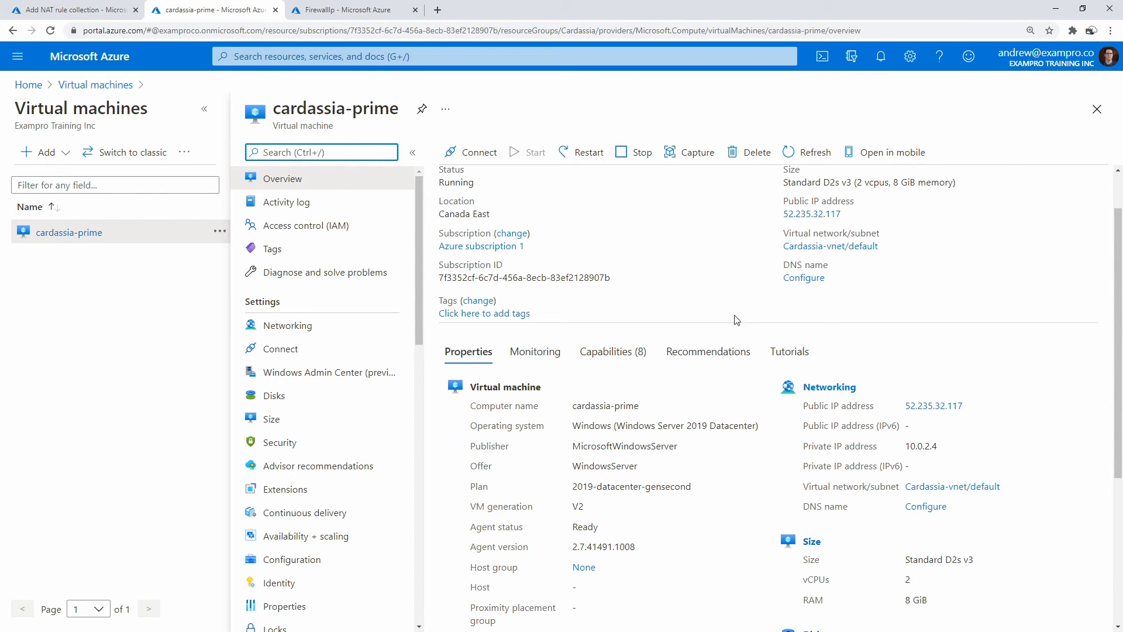
pyautogui.moveTo(917, 446)
pyautogui.mouseDown()
pyautogui.moveTo(950, 449)
pyautogui.moveTo(903, 449)
pyautogui.mouseUp()
pyautogui.click(94, 10)
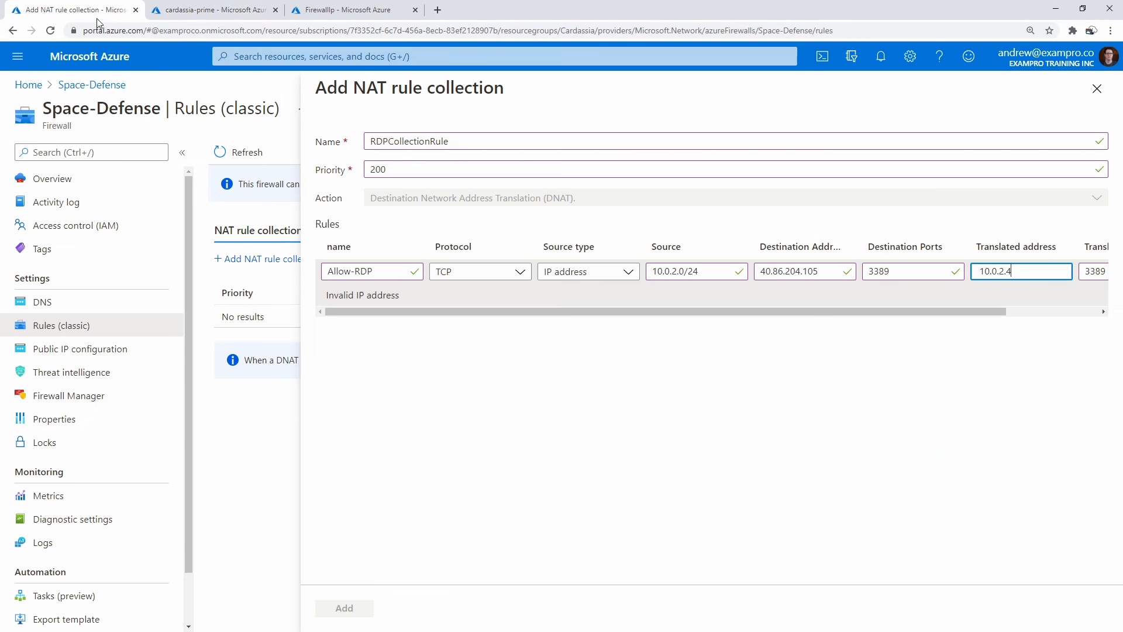
# - Correct the translated address to 10.0.2.4 without a leading space and add the NAT rule collection to the firewall
pyautogui.moveTo(1020, 274); pyautogui.dragTo(966, 315)
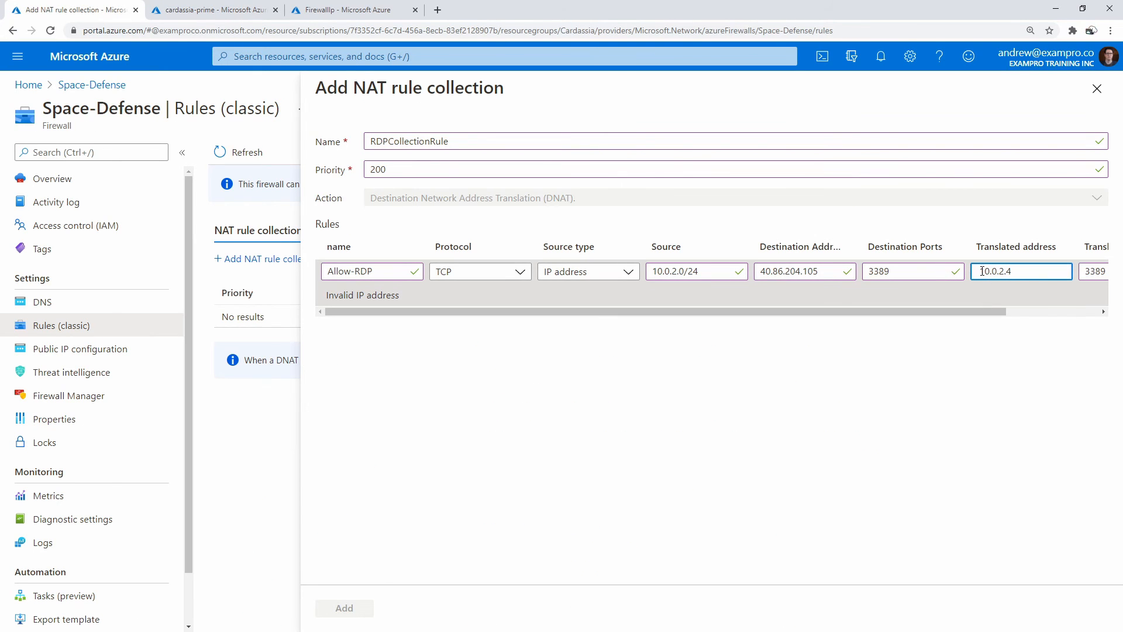
pyautogui.press('Delete')
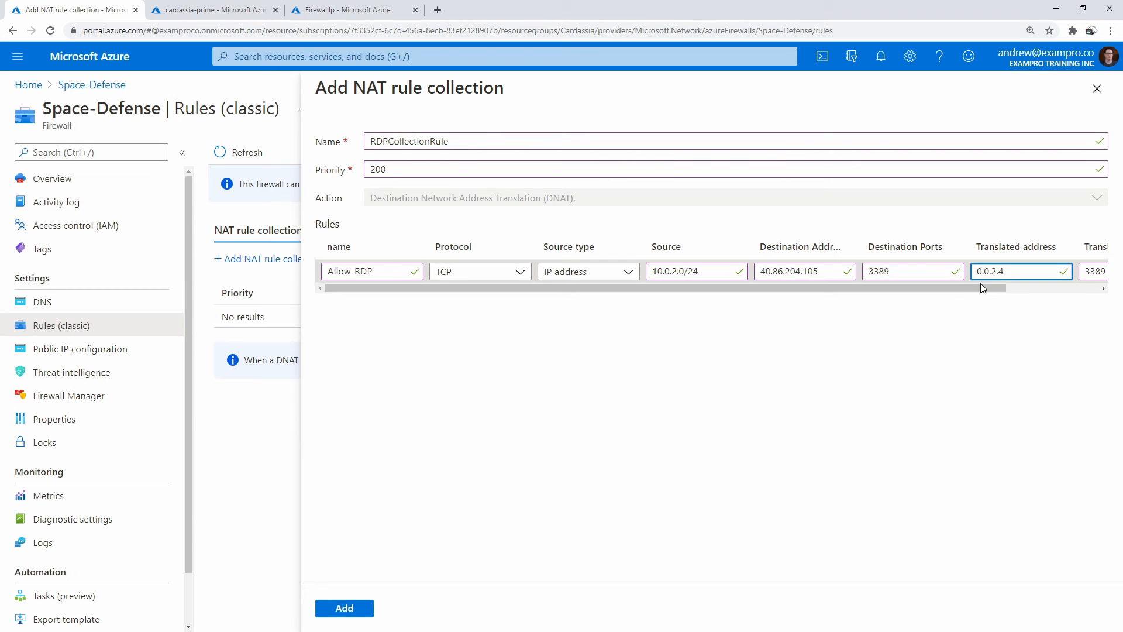
pyautogui.write('1')
pyautogui.click(1003, 331)
pyautogui.moveTo(970, 290); pyautogui.dragTo(932, 292)
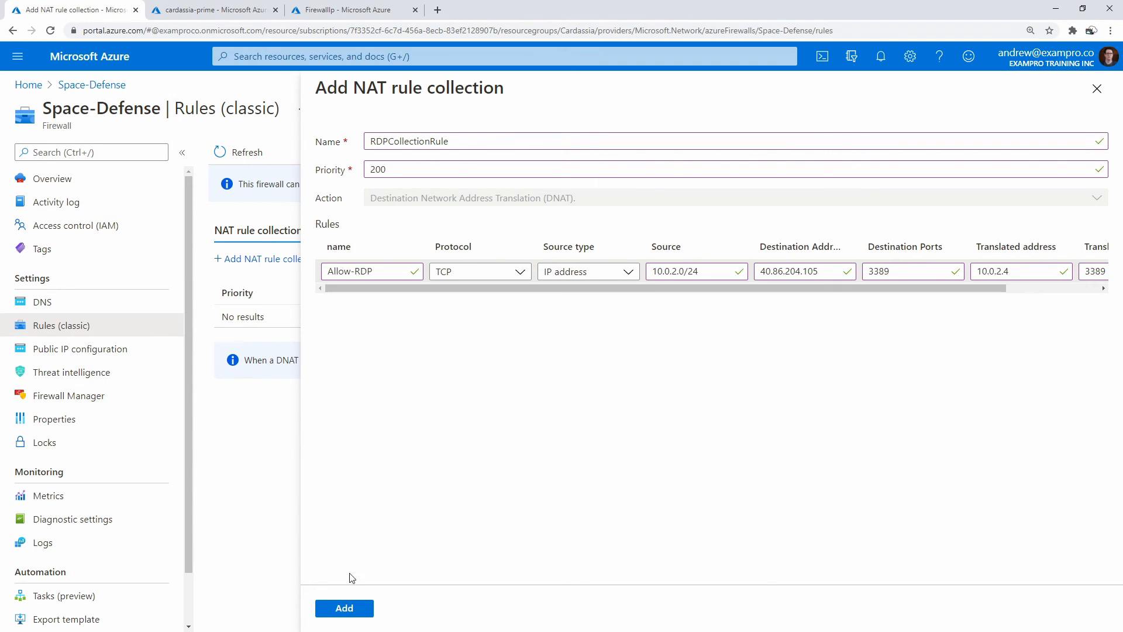
pyautogui.click(353, 605)
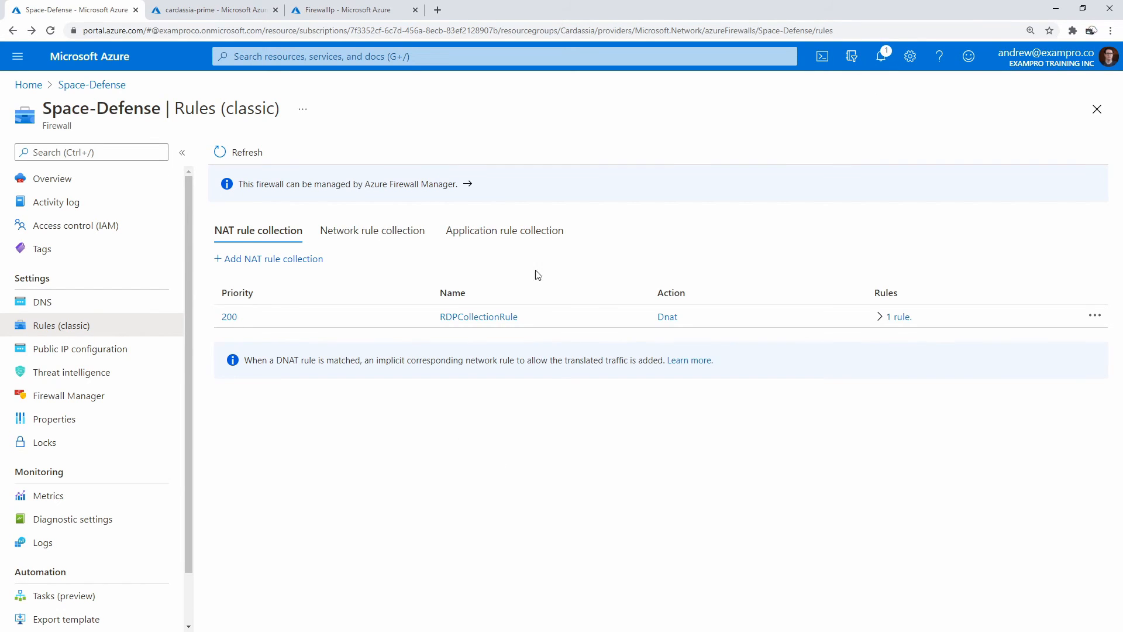
# - Review the firewall's network rule collections and NAT rule collections
pyautogui.click(374, 231)
pyautogui.click(292, 229)
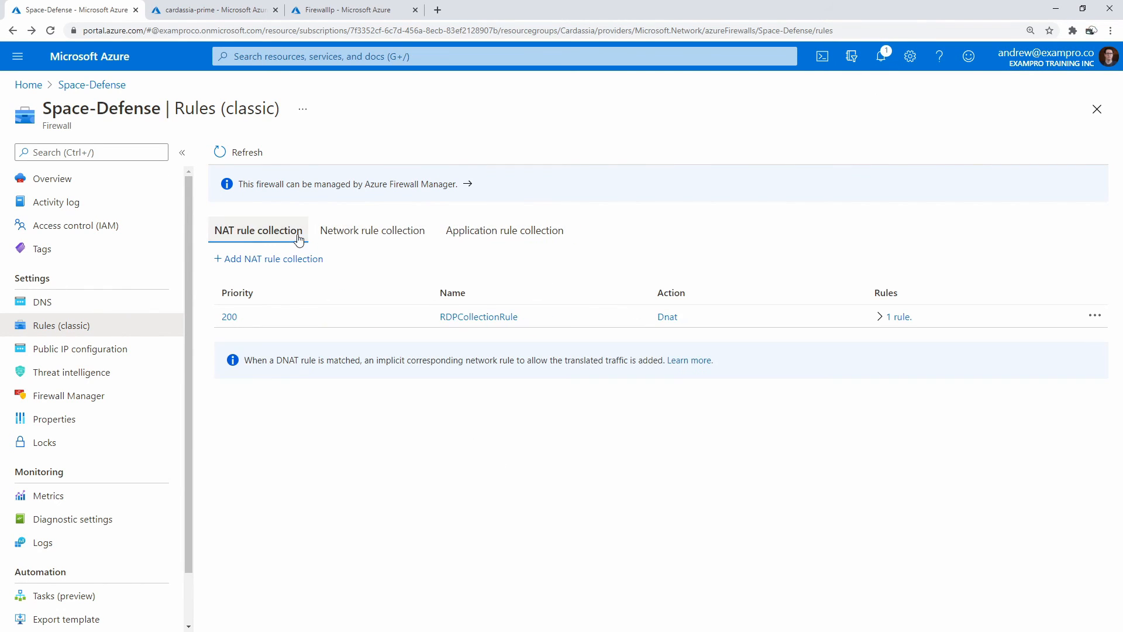
pyautogui.click(365, 230)
pyautogui.click(270, 229)
# - Close the cardassia-prime and FirewallIp browser tabs and open the Azure portal home page in a new tab
pyautogui.click(242, 11)
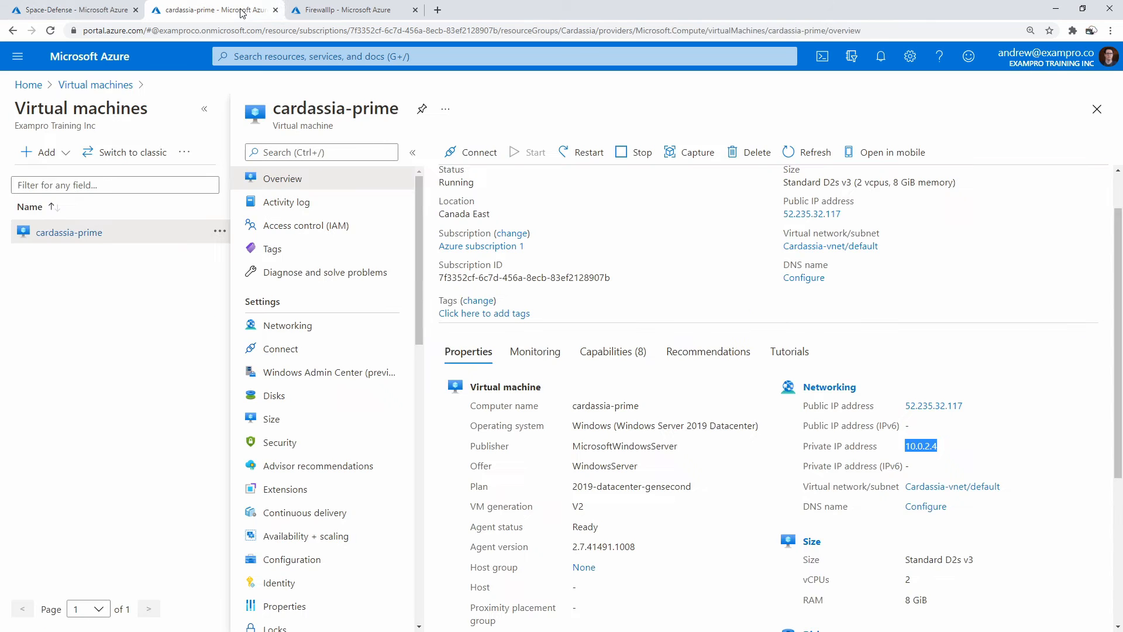
pyautogui.click(275, 10)
pyautogui.click(275, 10)
pyautogui.rightClick(109, 57)
pyautogui.click(138, 66)
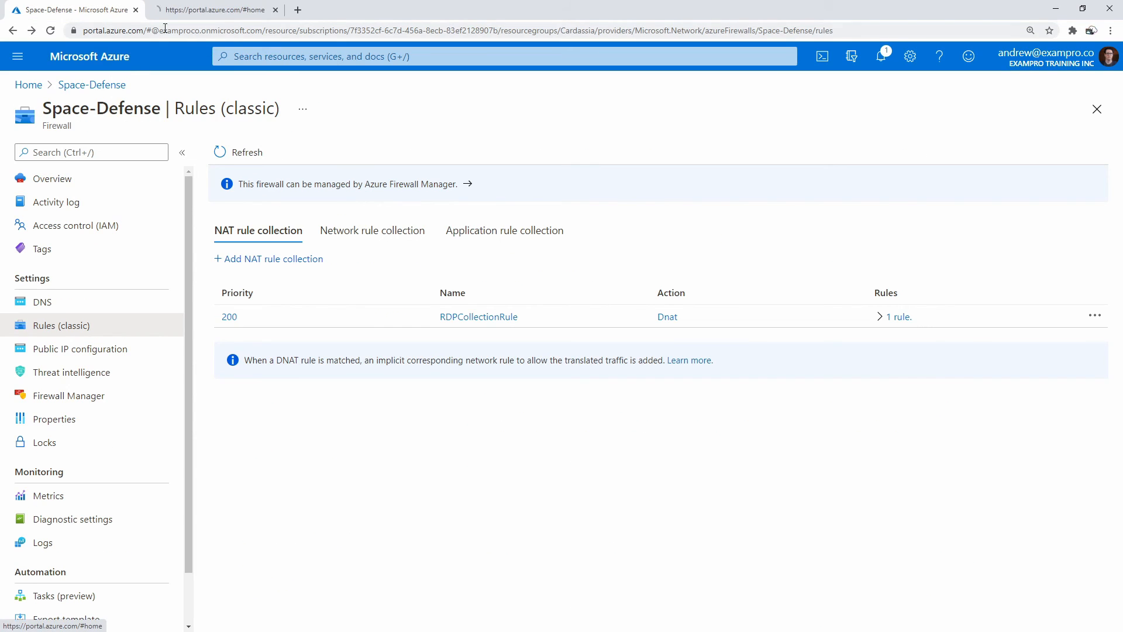
pyautogui.click(180, 12)
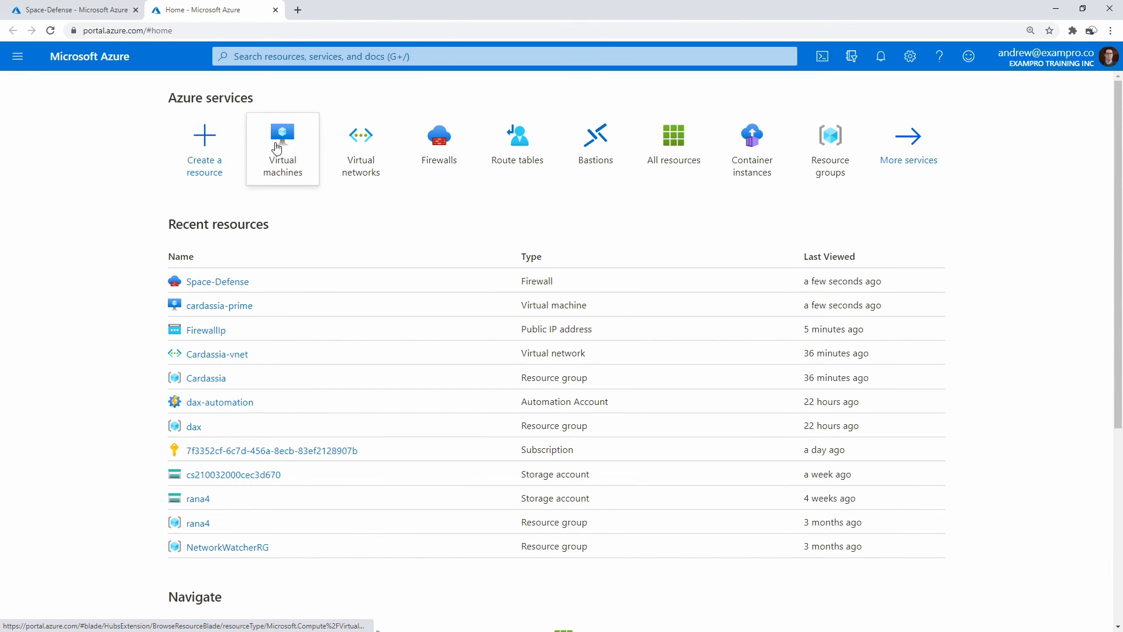
# - Open the cardassia-prime virtual machine's networking settings and go to its network interface cardassia-prime247
pyautogui.click(273, 170)
pyautogui.click(61, 264)
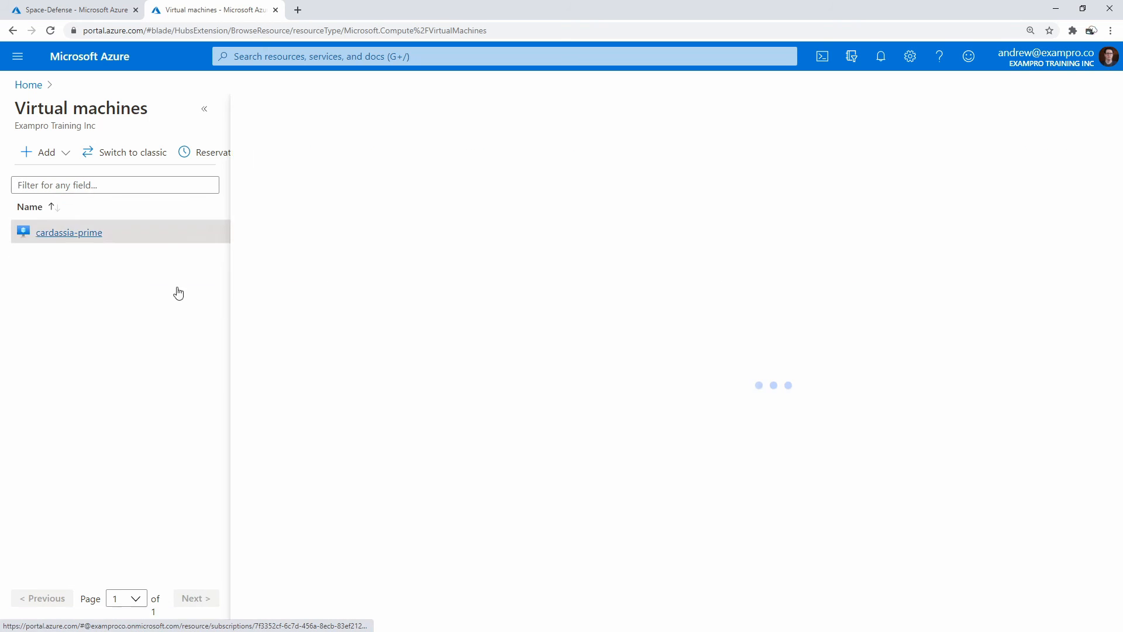
pyautogui.moveTo(419, 241)
pyautogui.mouseDown()
pyautogui.moveTo(433, 310)
pyautogui.moveTo(437, 231)
pyautogui.mouseUp()
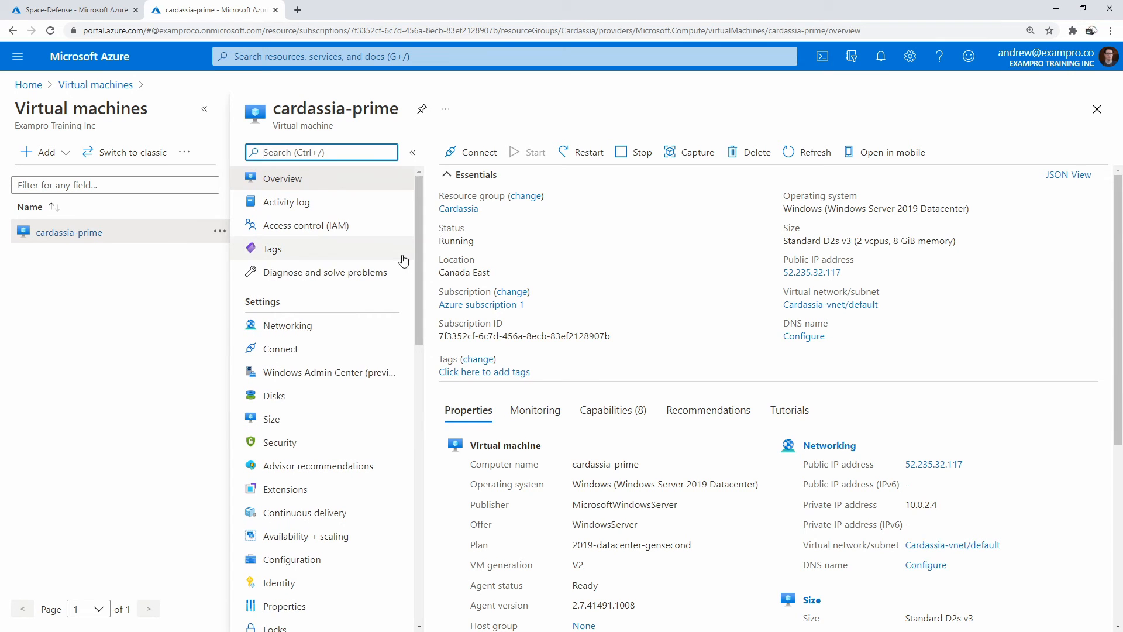
pyautogui.click(310, 326)
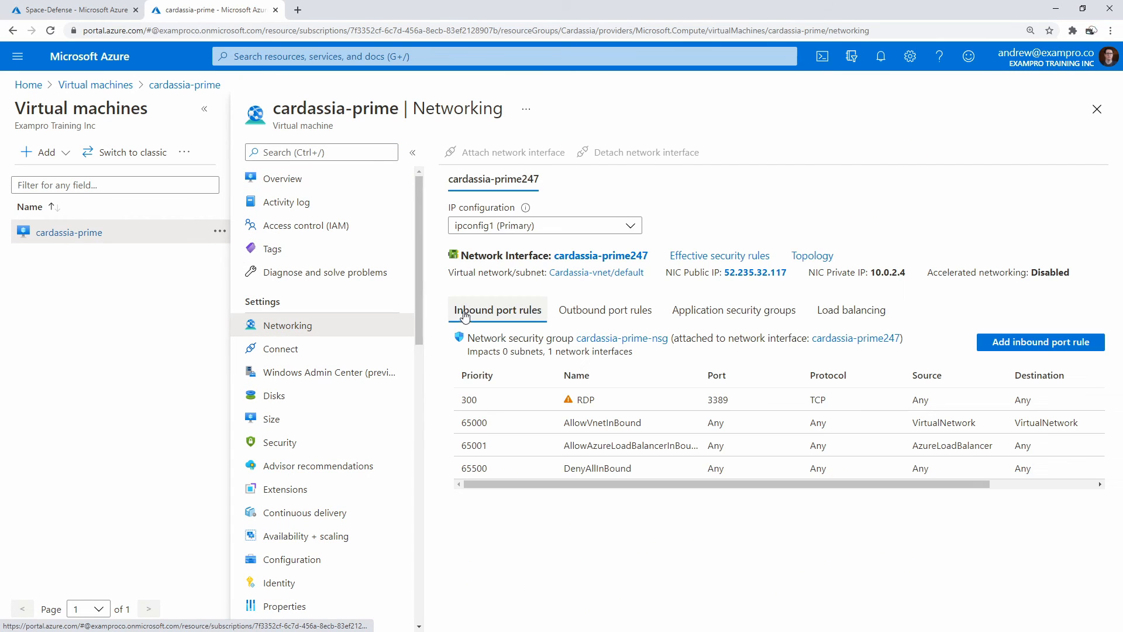
pyautogui.click(601, 255)
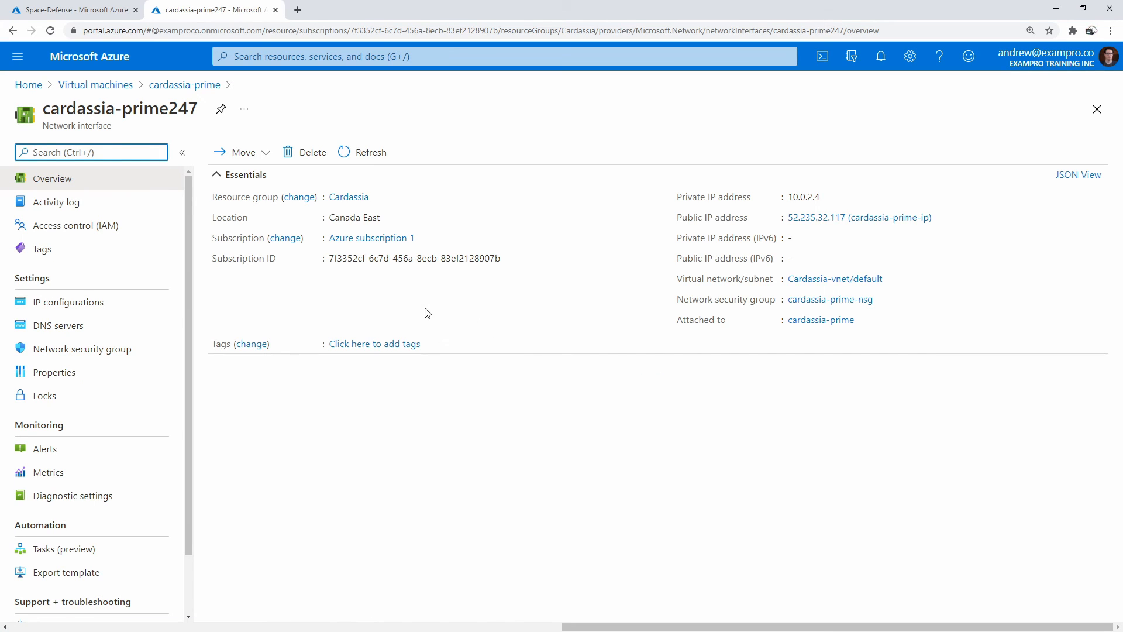
# - Switch the network interface's DNS servers to Custom and add 209.244.0.3 as the first server
pyautogui.click(91, 325)
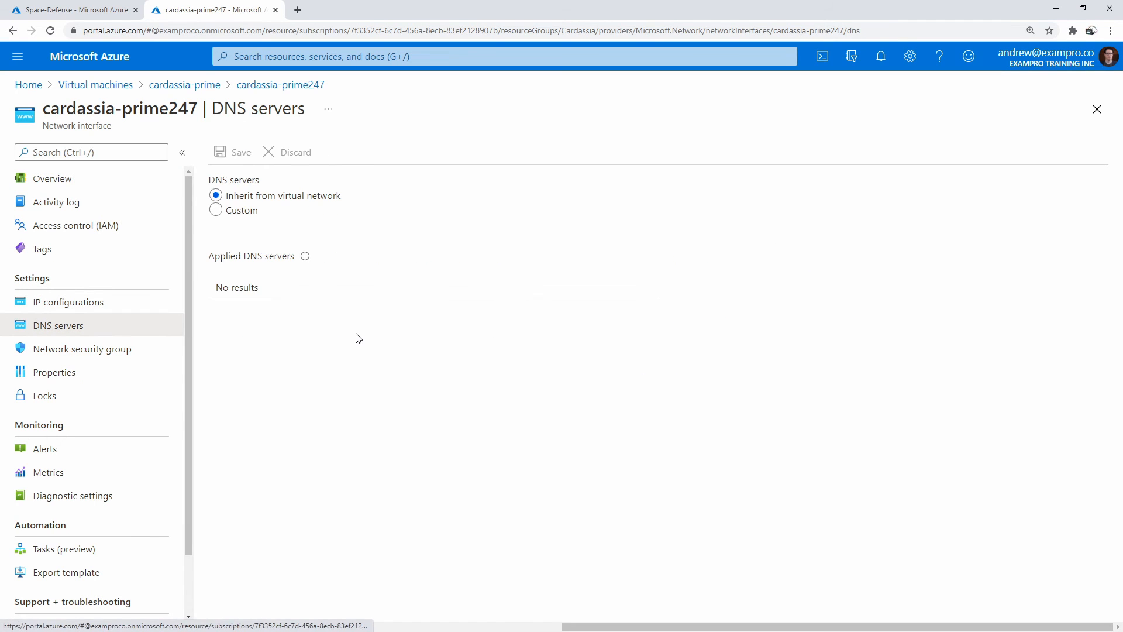
pyautogui.click(242, 211)
pyautogui.click(301, 303)
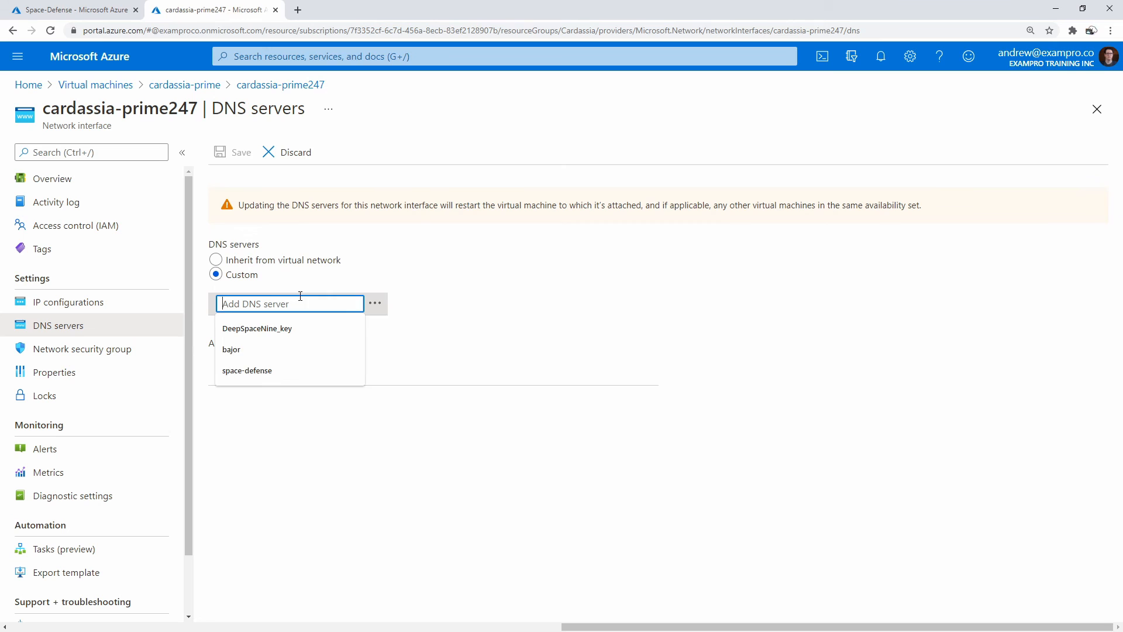
pyautogui.click(422, 295)
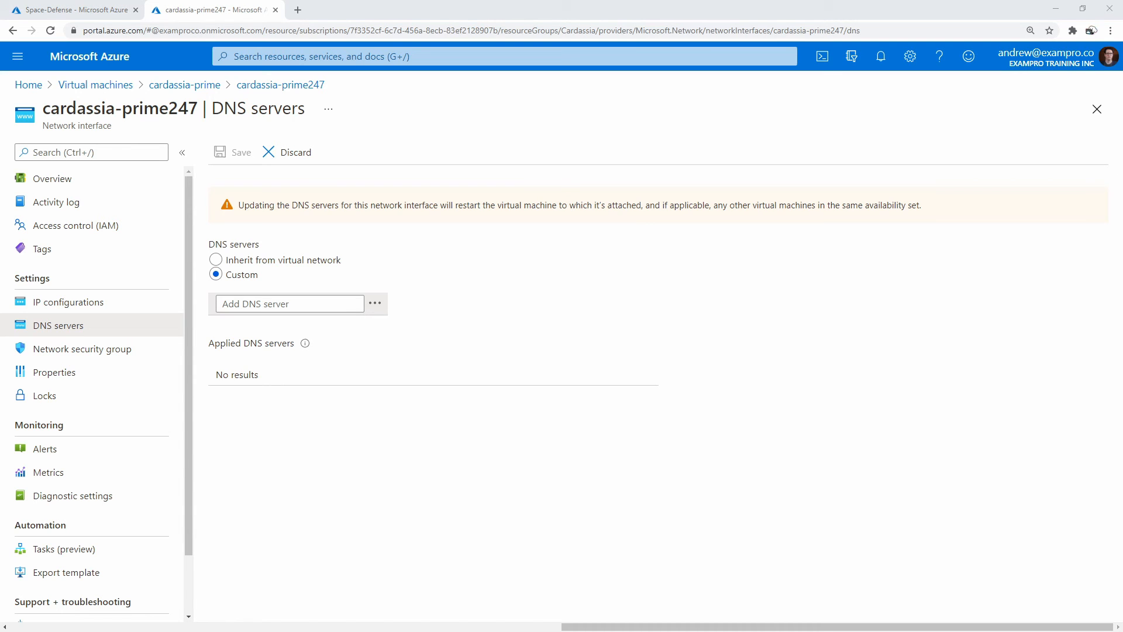
pyautogui.click(250, 304)
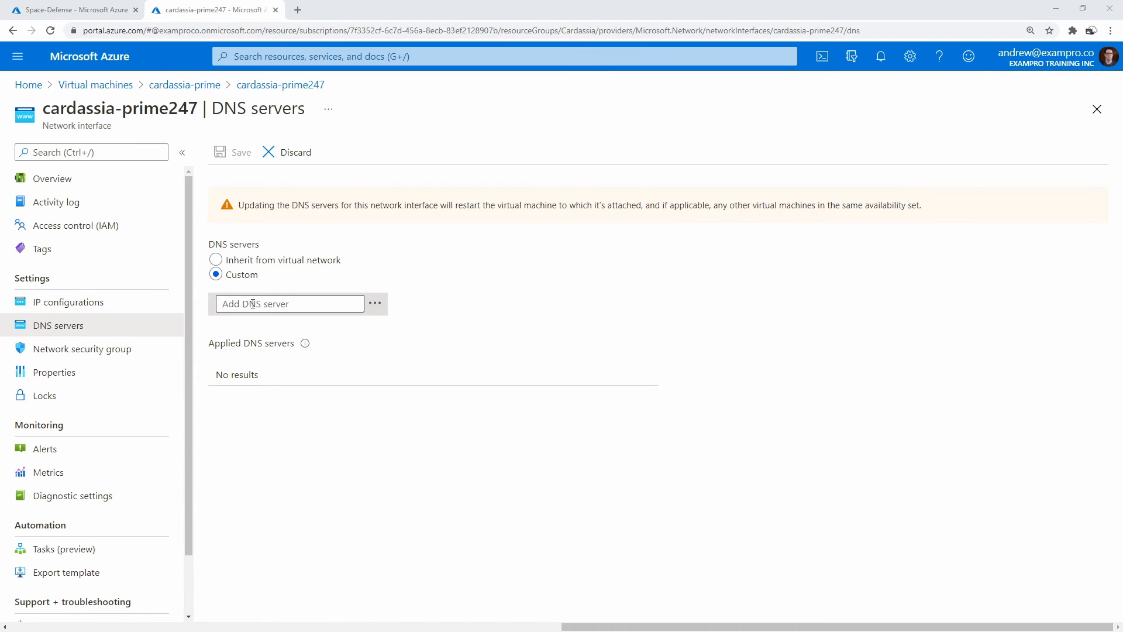
pyautogui.write('209.244.0.3')
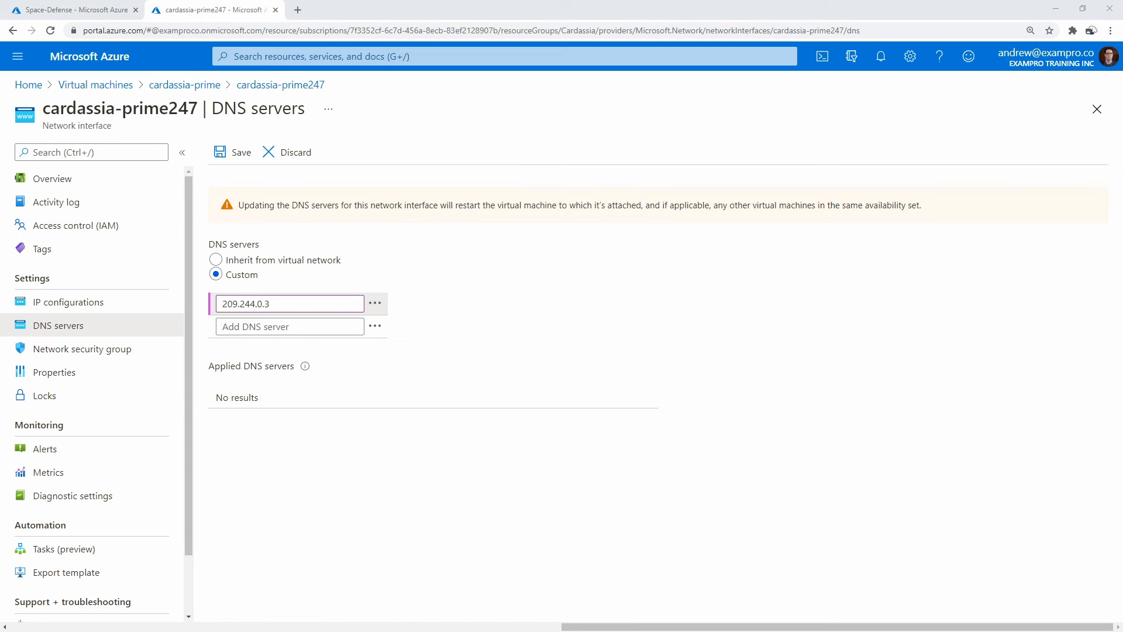
# - Add 209.244.0.4 as the second DNS server, save the change and close the network interface page
pyautogui.click(275, 327)
pyautogui.write('209.244.0.4')
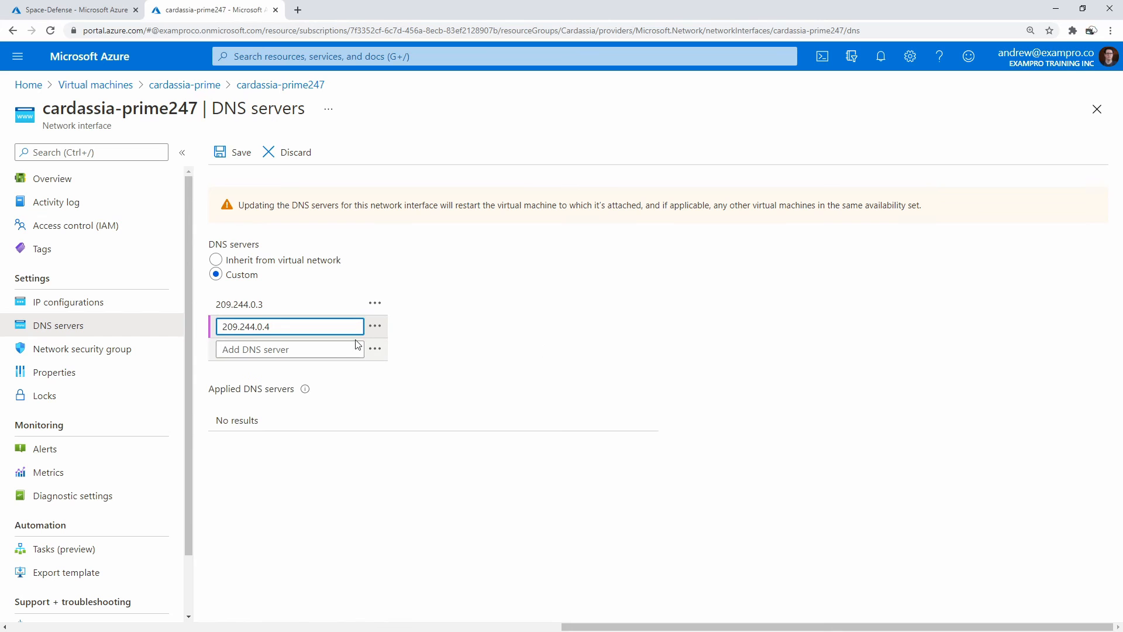
pyautogui.click(546, 352)
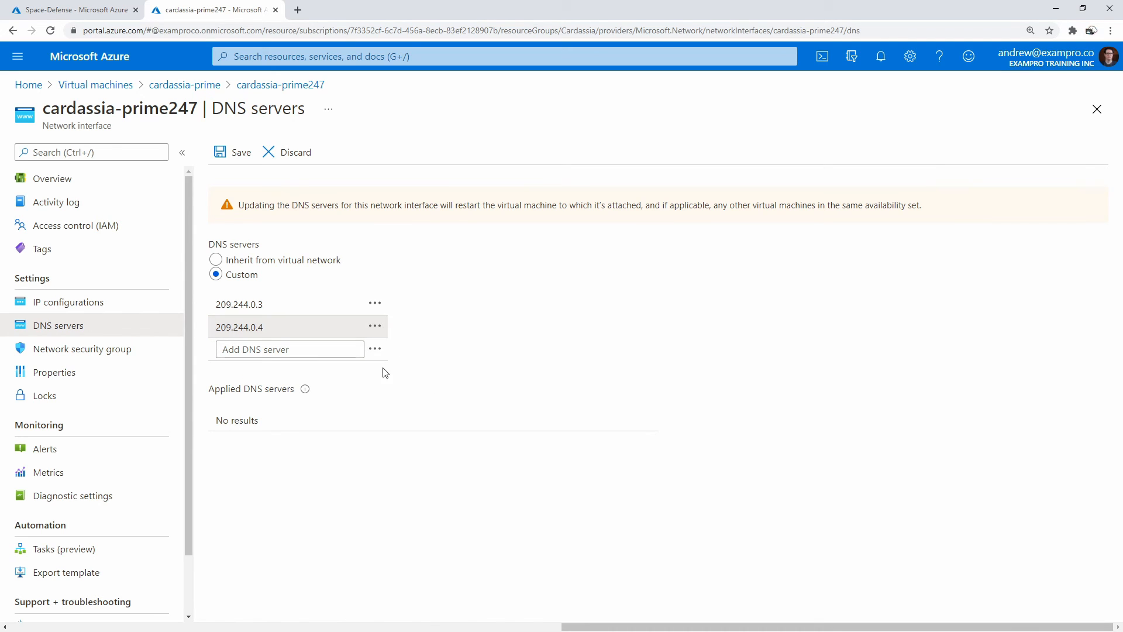
pyautogui.click(231, 152)
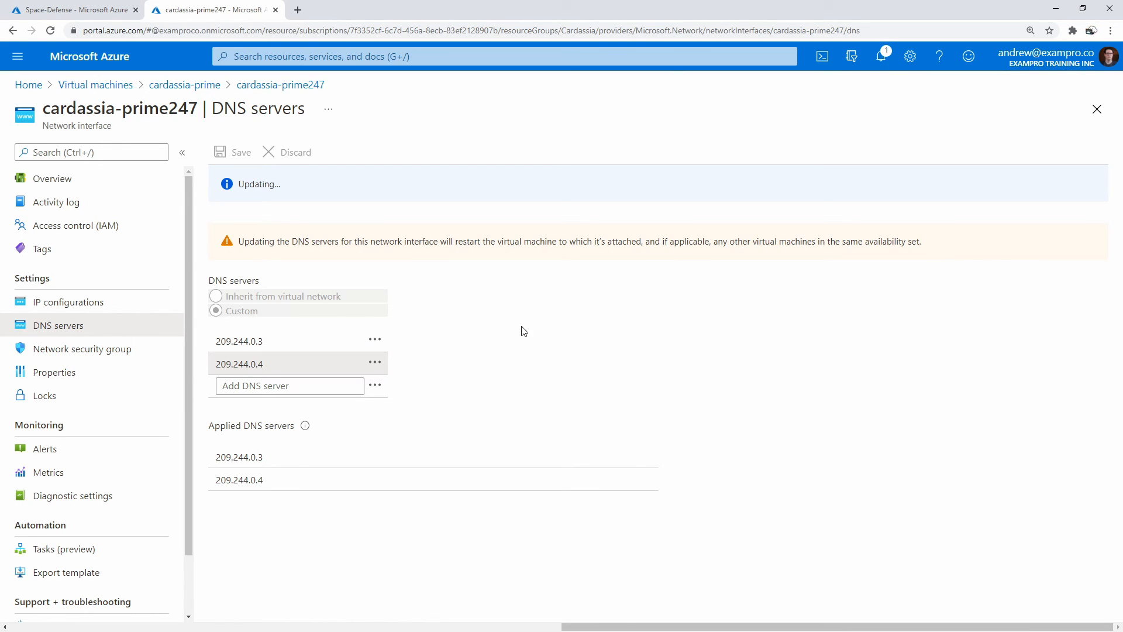
pyautogui.click(1097, 109)
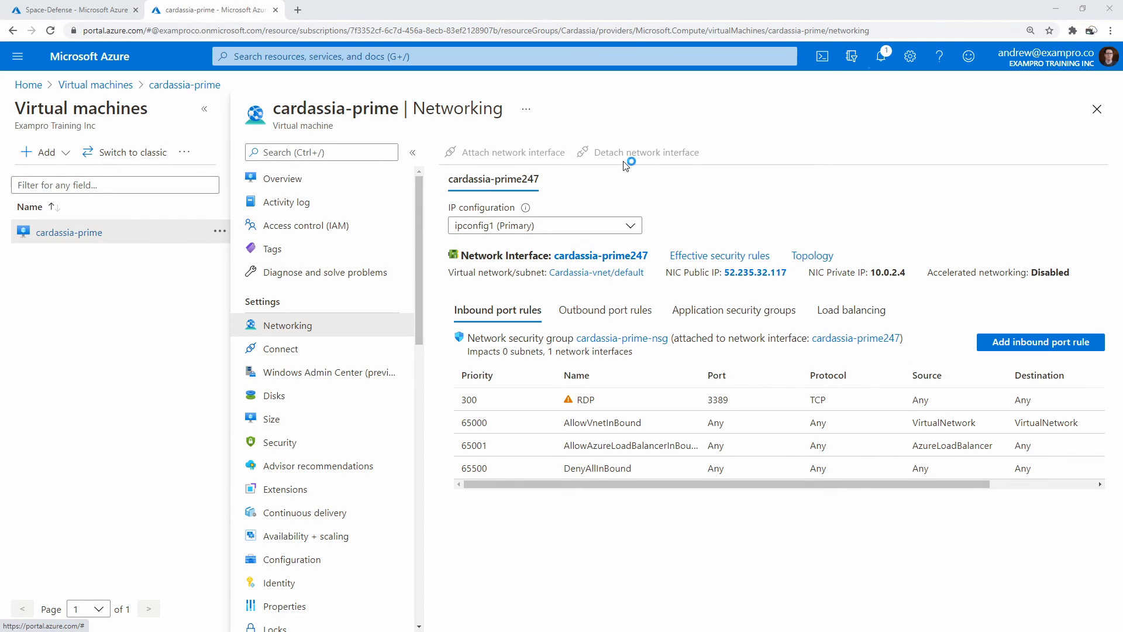
pyautogui.moveTo(560, 135); pyautogui.dragTo(490, 123)
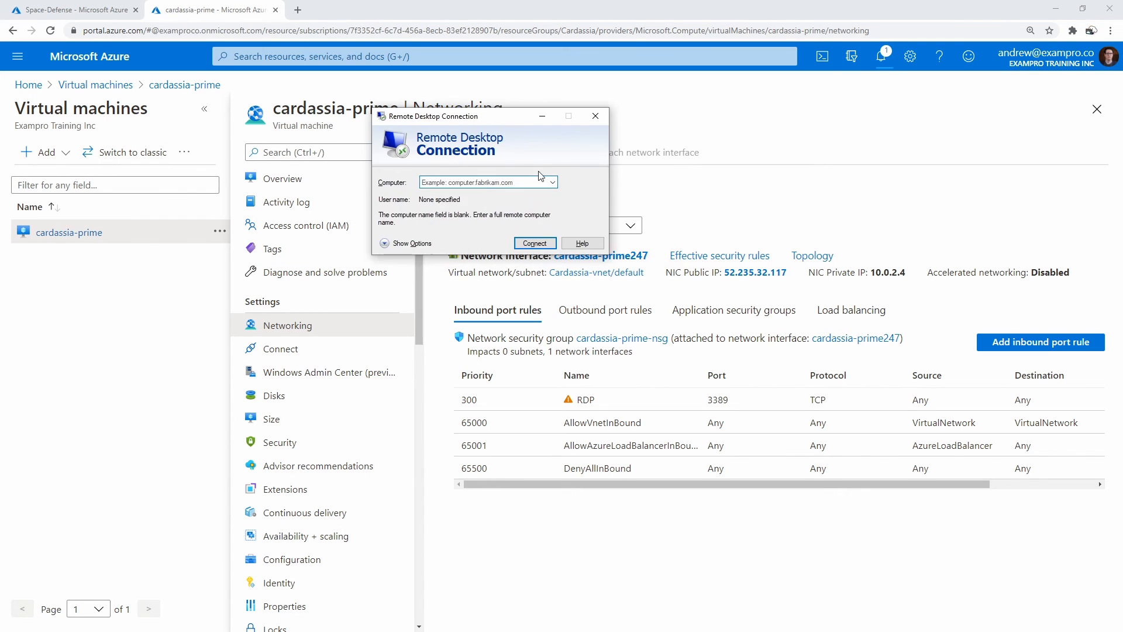
pyautogui.click(553, 183)
pyautogui.click(553, 183)
pyautogui.moveTo(513, 120); pyautogui.dragTo(1122, 175)
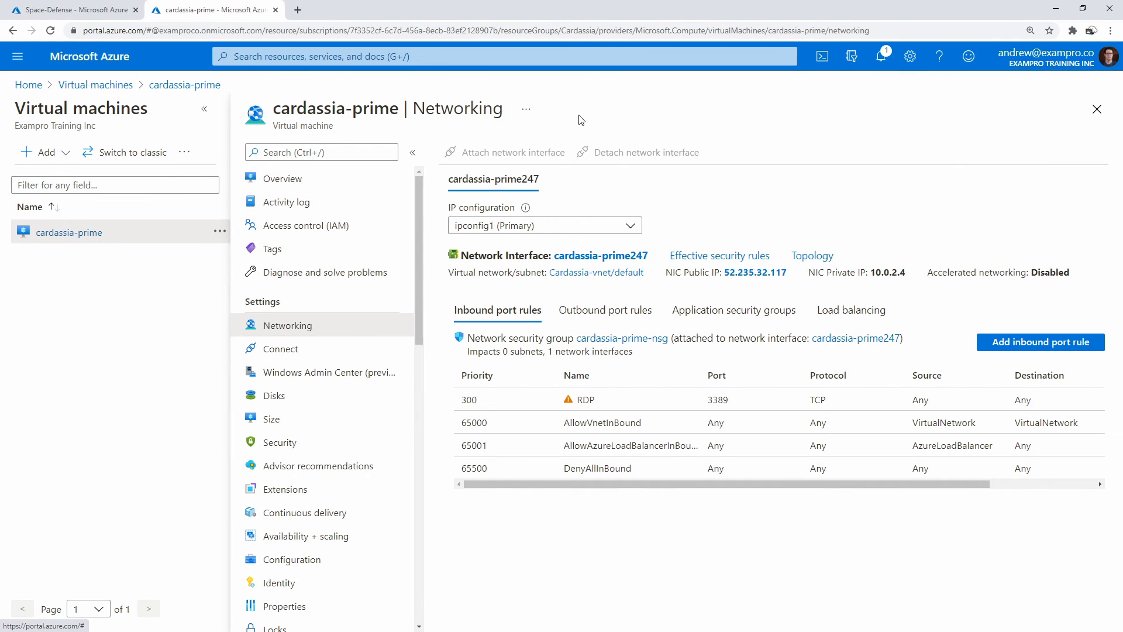
# - Search for the Firewalls service, open Space-Defense's public IP resource FirewallIp and copy its IP address
pyautogui.click(269, 56)
pyautogui.write('firewall')
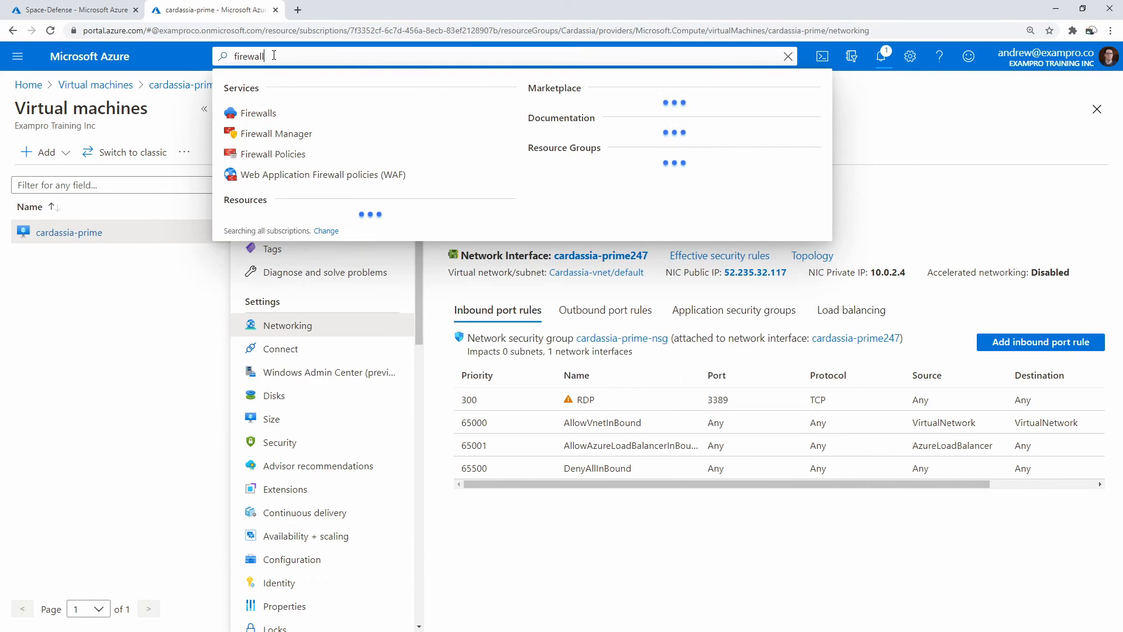
pyautogui.click(283, 113)
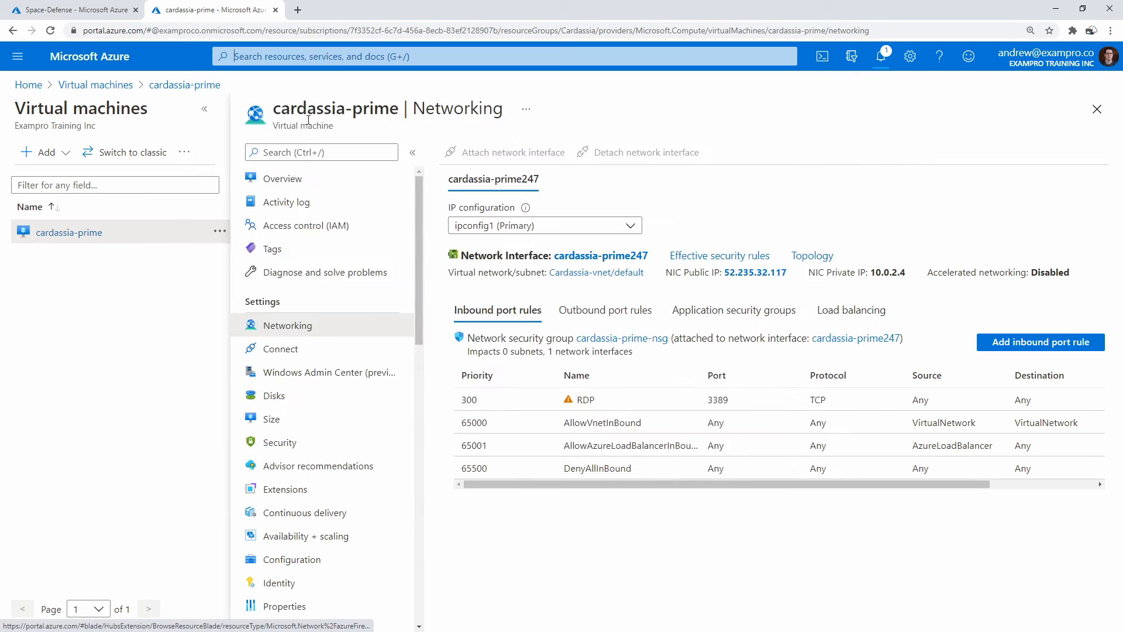
pyautogui.click(95, 280)
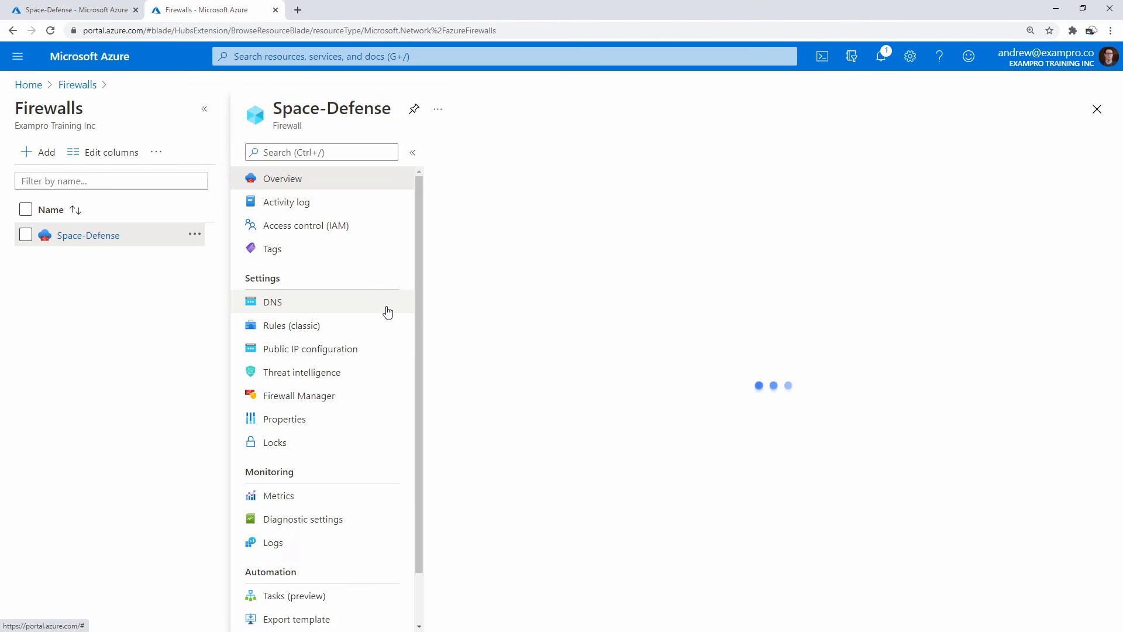
pyautogui.moveTo(416, 238)
pyautogui.mouseDown()
pyautogui.moveTo(416, 253)
pyautogui.moveTo(419, 221)
pyautogui.mouseUp()
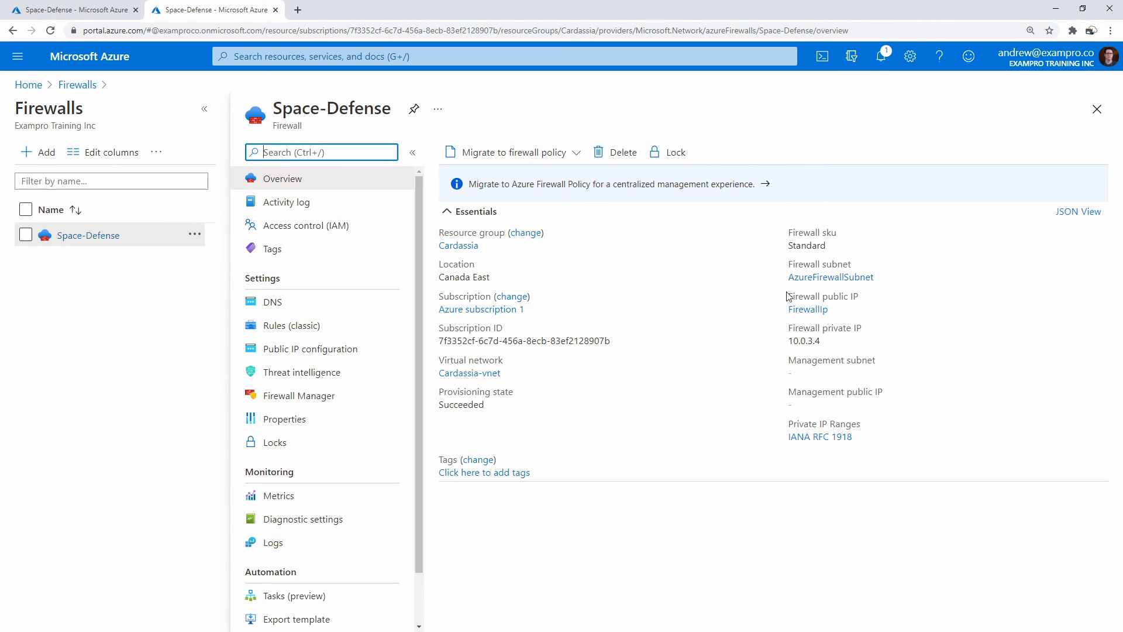
pyautogui.click(796, 309)
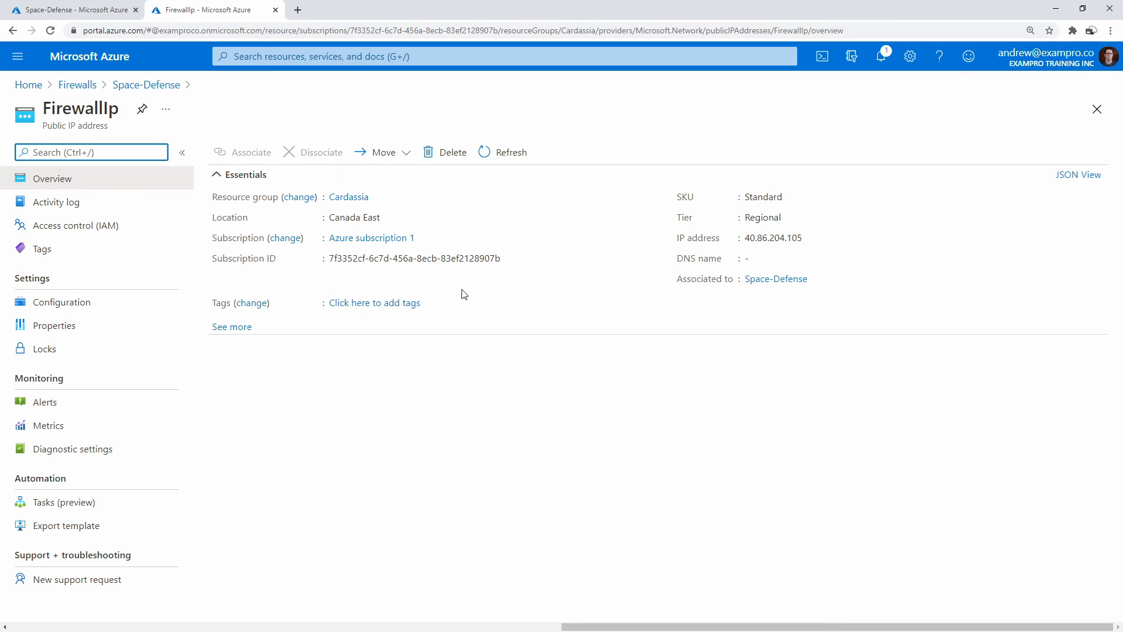
pyautogui.click(811, 237)
# - Try a Remote Desktop connection to 40.86.204.105 with the user name azureuser
pyautogui.moveTo(1122, 244); pyautogui.dragTo(566, 195)
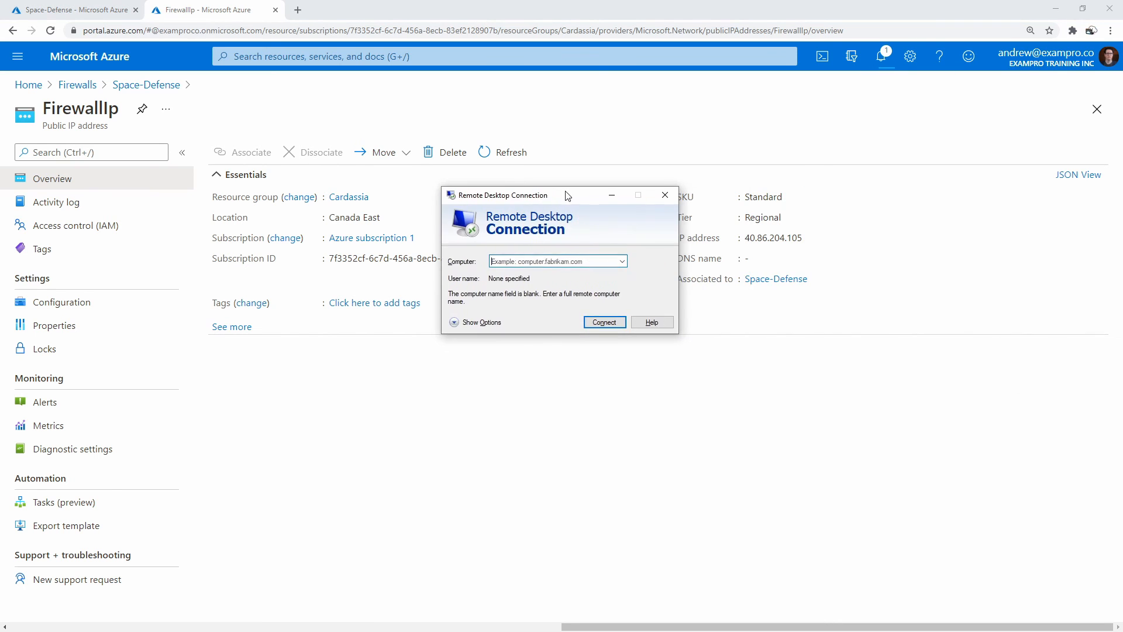
pyautogui.click(535, 261)
pyautogui.hotkey('ctrl', 'v')
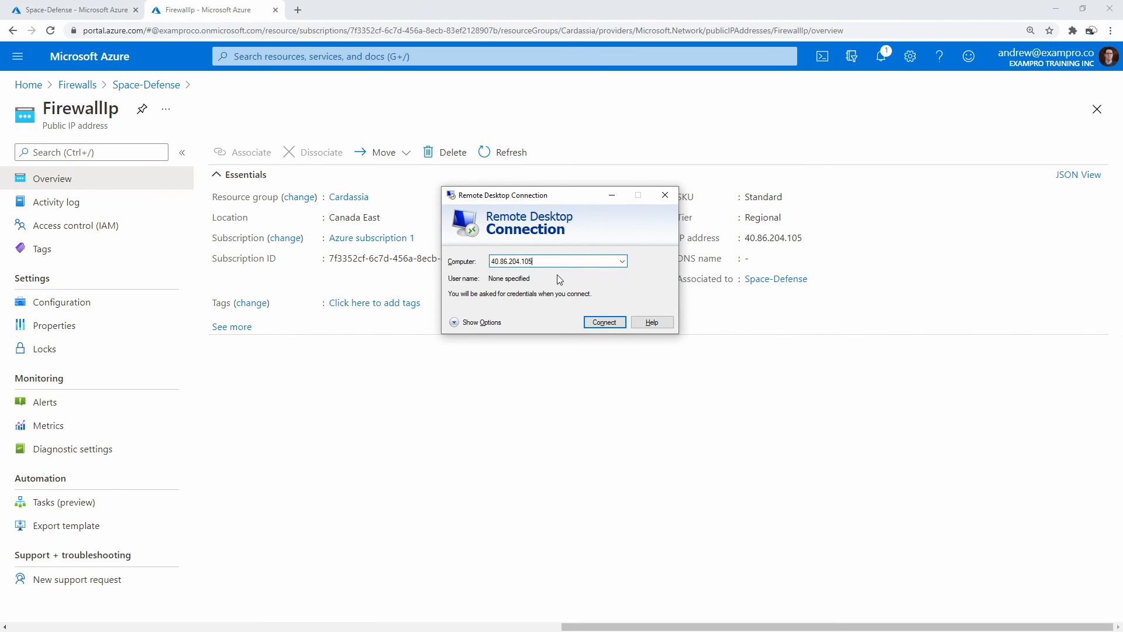
pyautogui.click(456, 323)
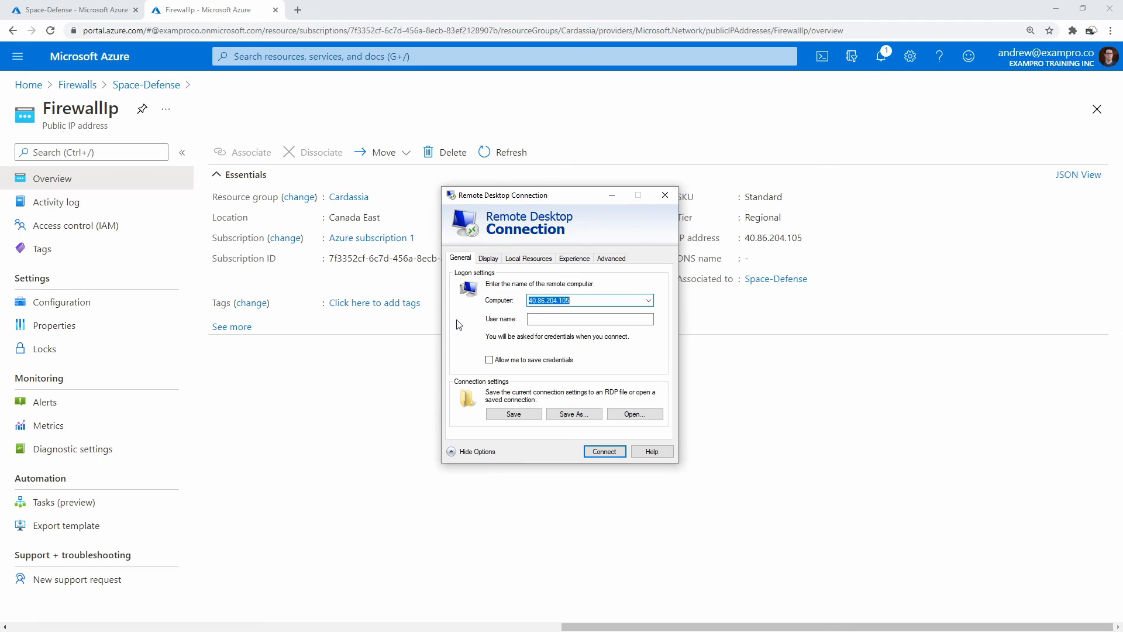
pyautogui.click(550, 320)
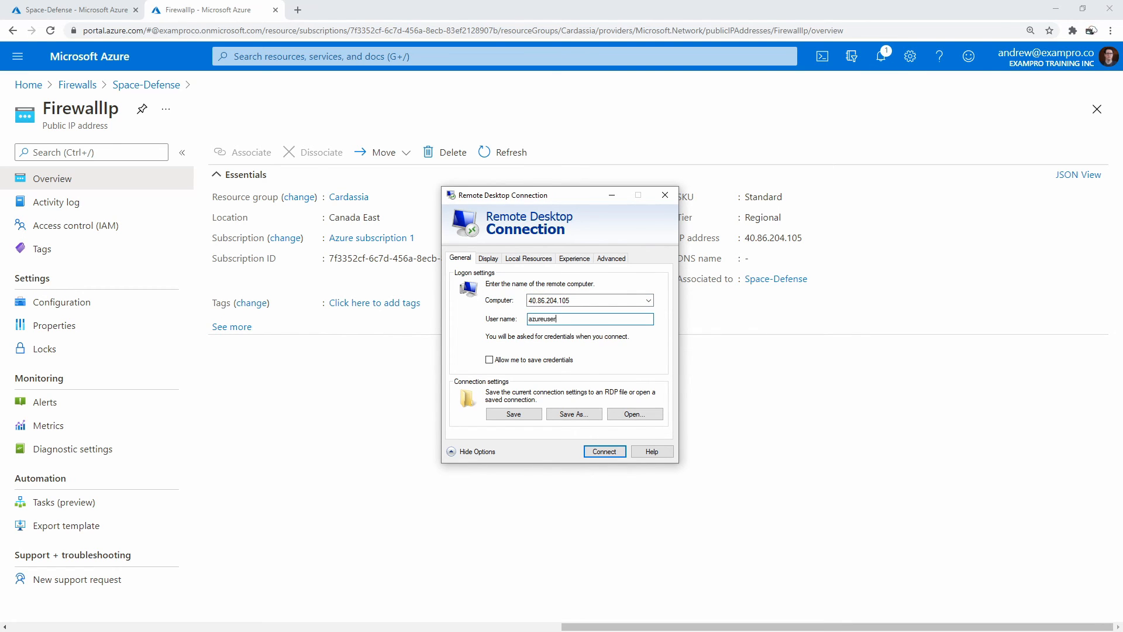
pyautogui.click(605, 451)
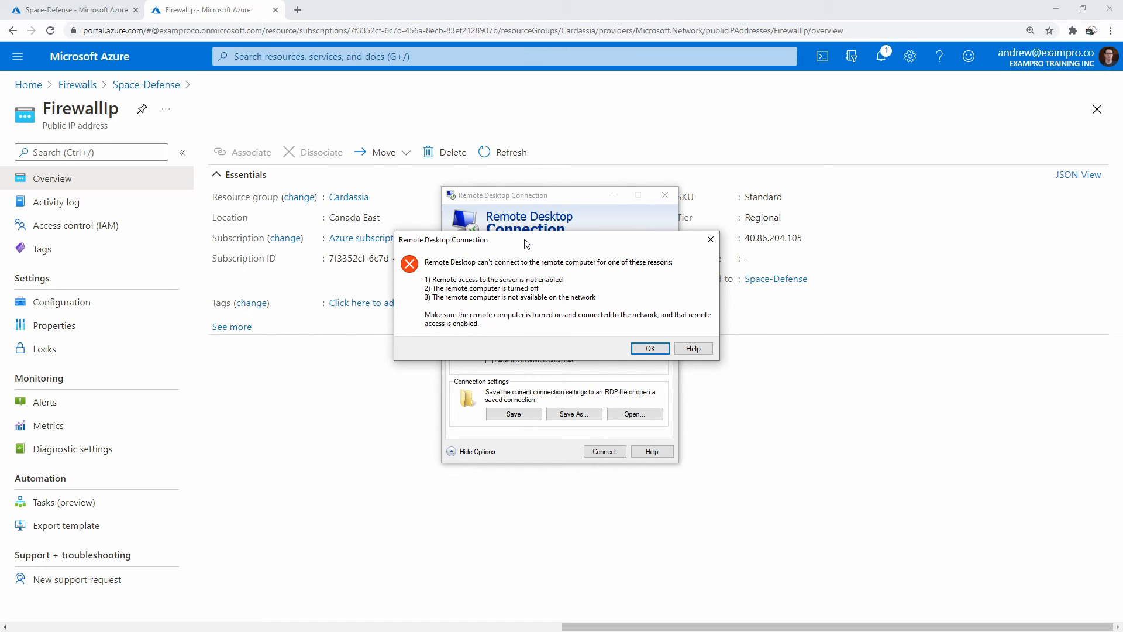
pyautogui.click(648, 348)
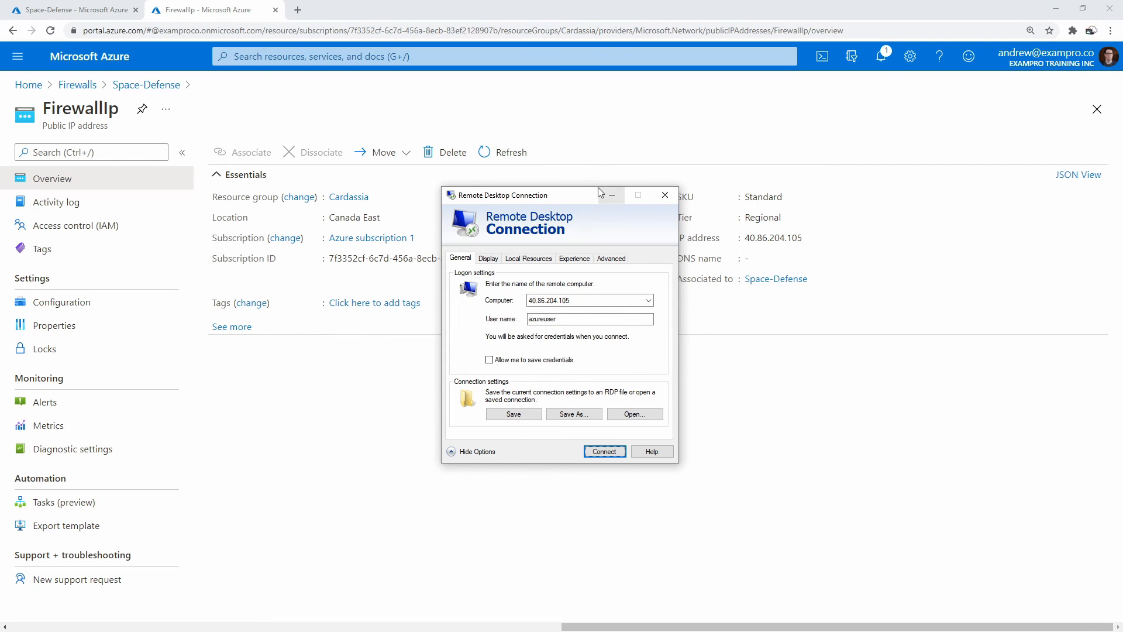
pyautogui.moveTo(532, 201); pyautogui.dragTo(1122, 202)
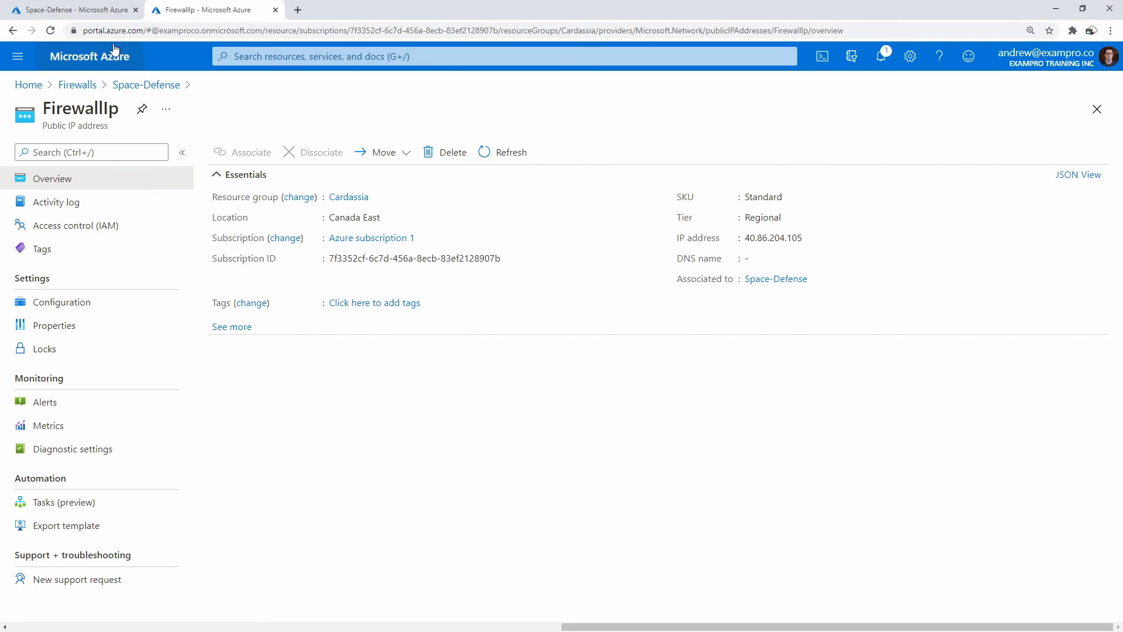
# - Open the portal home page in a new tab and go to the cardassia-prime virtual machine's RDP connection page
pyautogui.rightClick(86, 60)
pyautogui.click(97, 67)
pyautogui.click(310, 10)
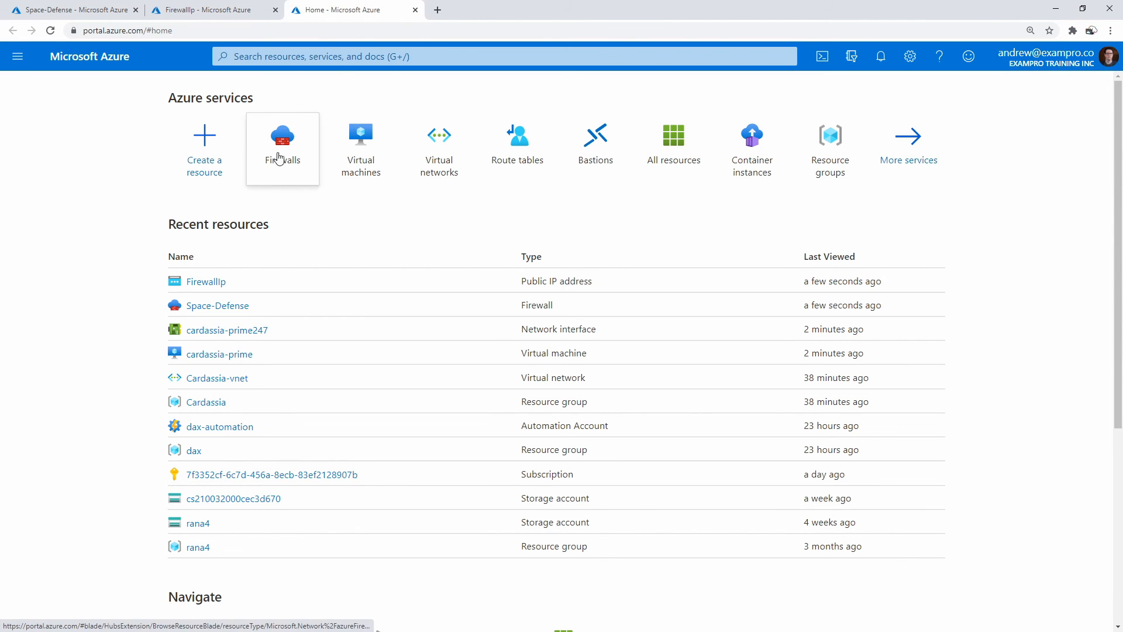
pyautogui.click(377, 149)
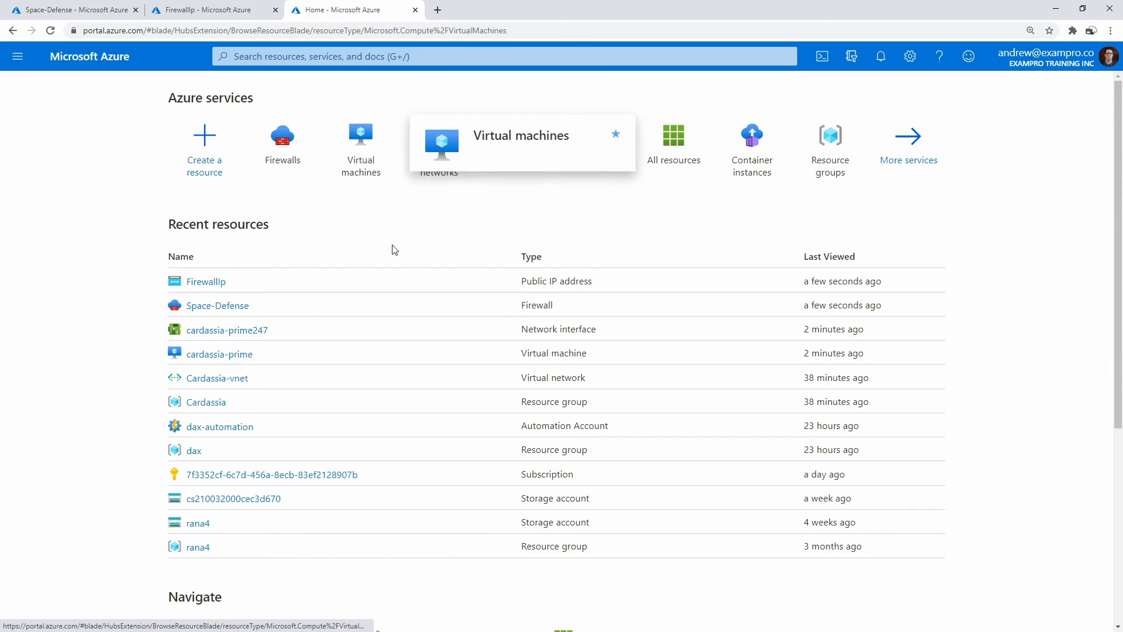
pyautogui.click(93, 264)
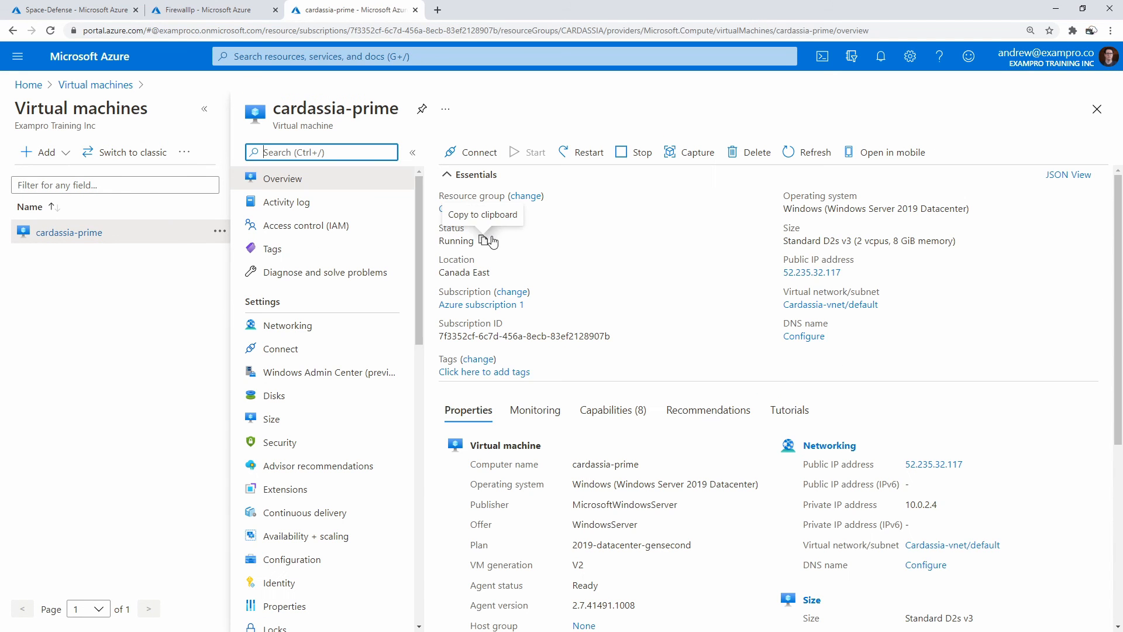
pyautogui.click(471, 152)
pyautogui.click(498, 177)
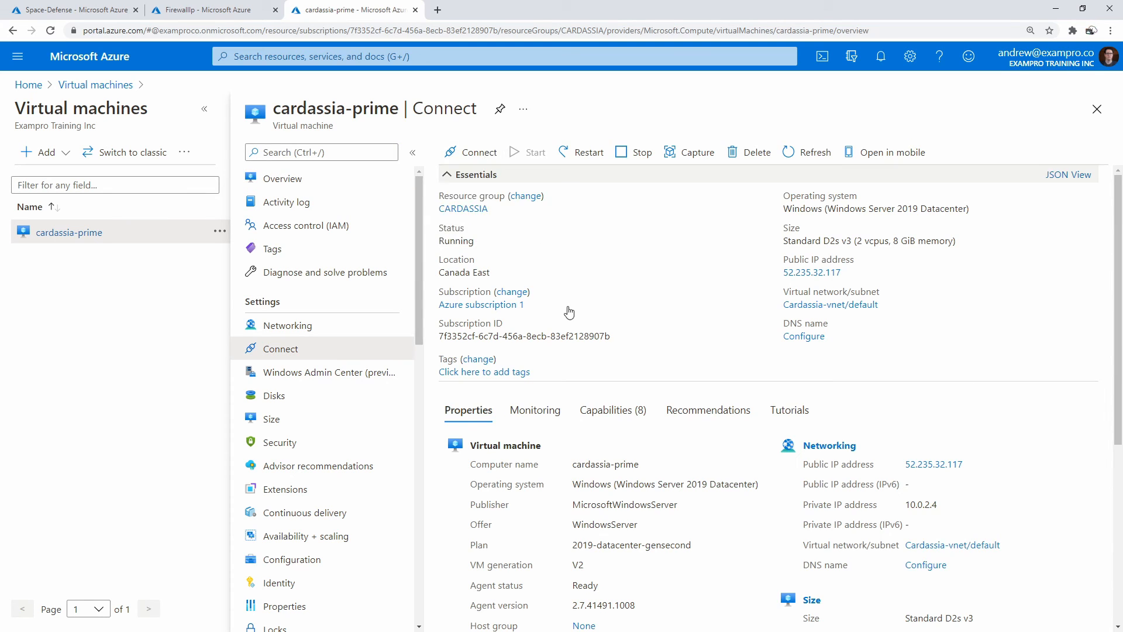
# - Download the cardassia-prime RDP file for the public IP address and try to connect with it
pyautogui.click(502, 378)
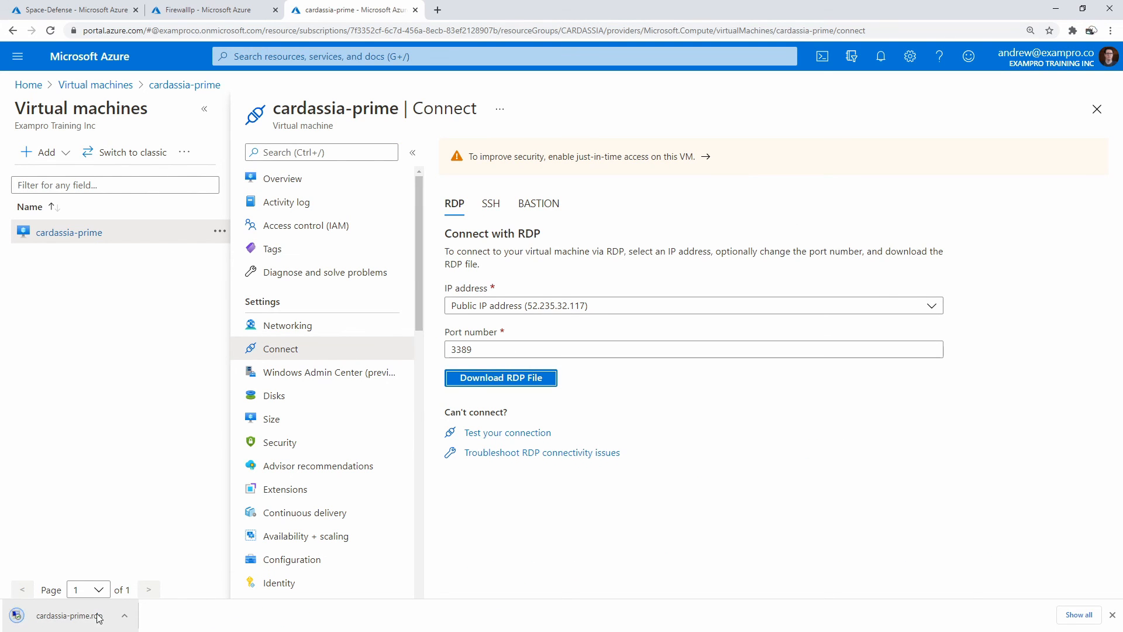
pyautogui.click(92, 617)
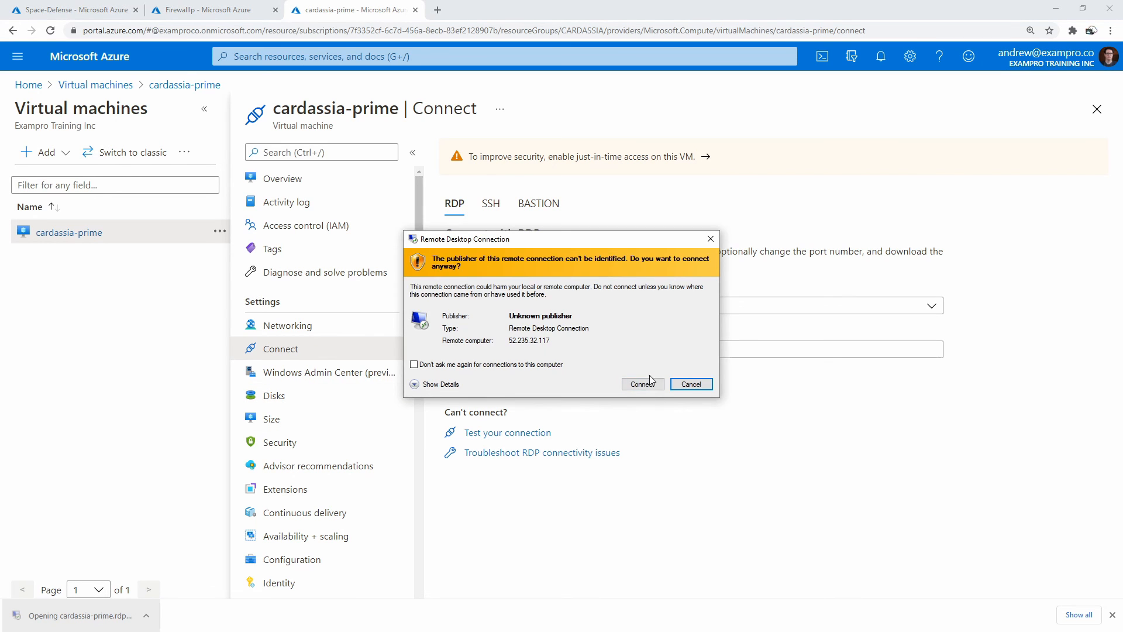
pyautogui.click(643, 384)
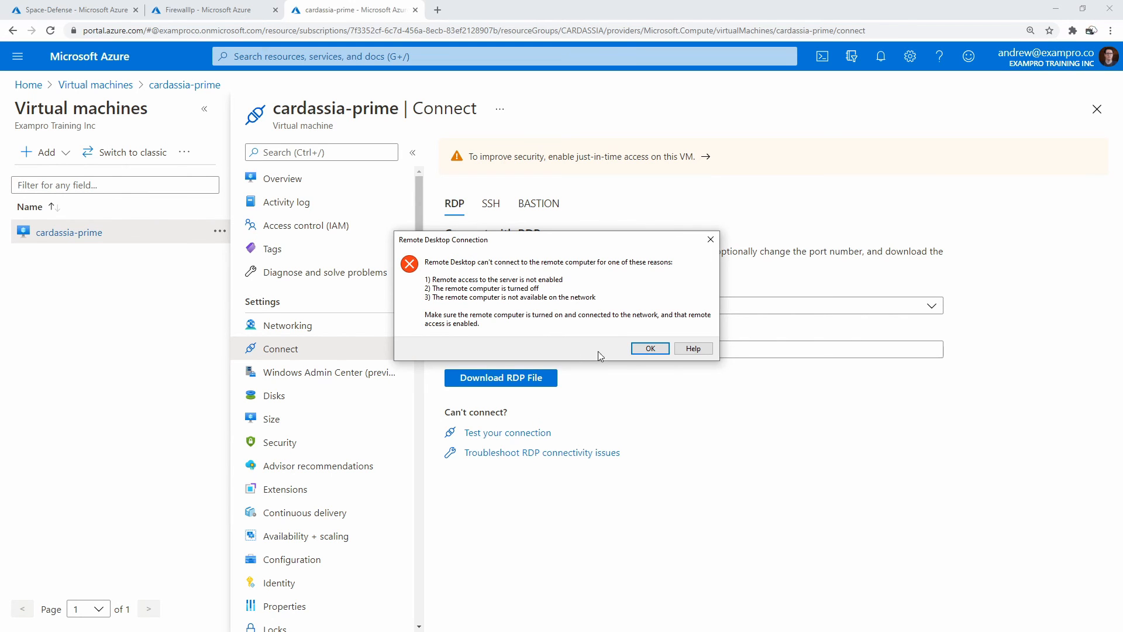
pyautogui.click(650, 348)
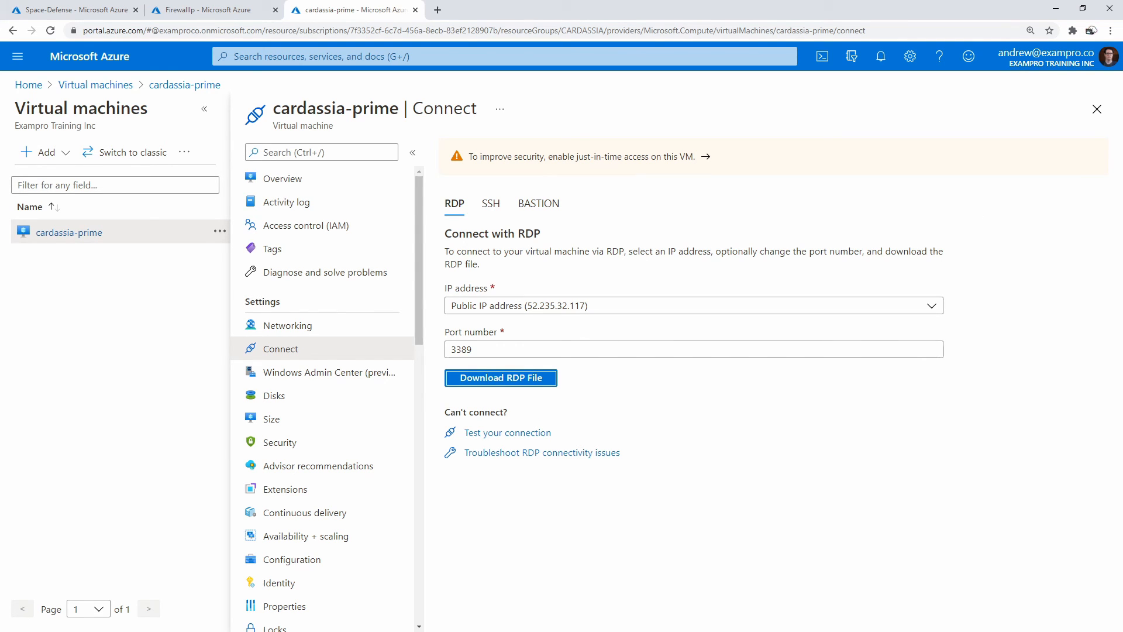
# - Retry the Remote Desktop connection to the firewall's public IP address
pyautogui.moveTo(1122, 177); pyautogui.dragTo(570, 159)
pyautogui.click(632, 416)
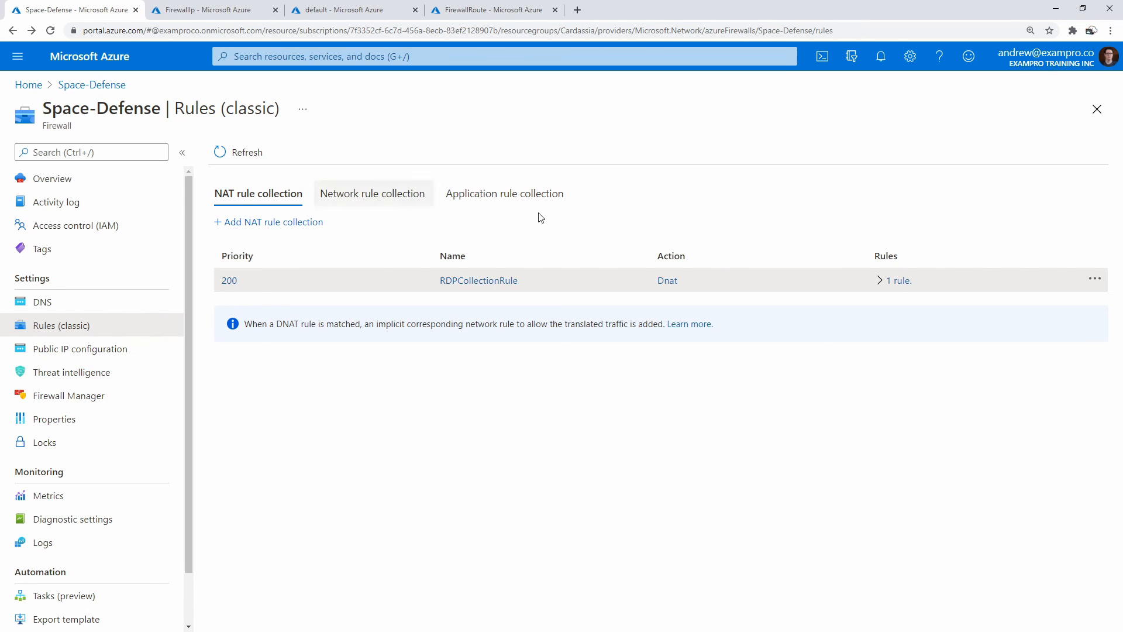
# - Open the RDPCollectionRule NAT rule collection, review the Allow-RDP rule's source and source type, and leave without saving
pyautogui.click(1094, 279)
pyautogui.click(983, 292)
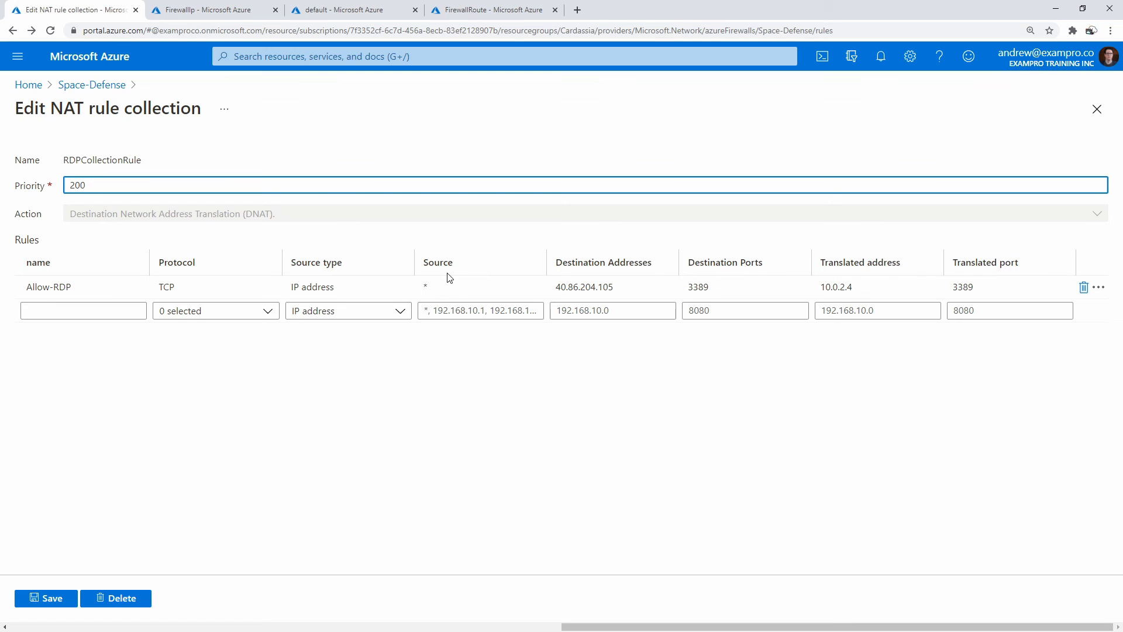
pyautogui.click(454, 306)
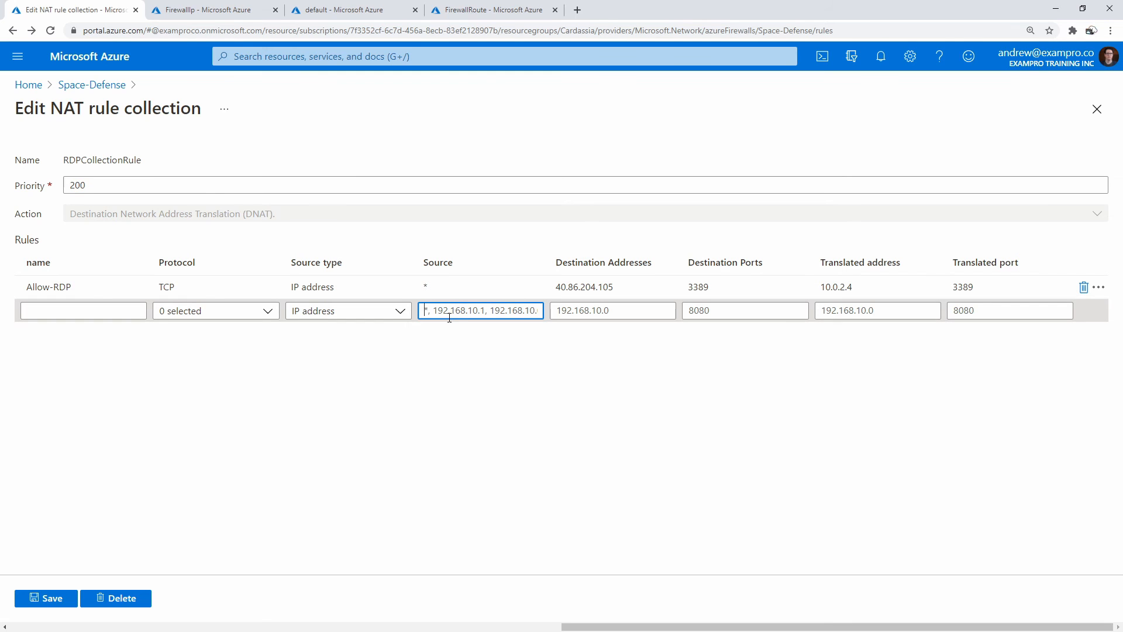
pyautogui.click(424, 287)
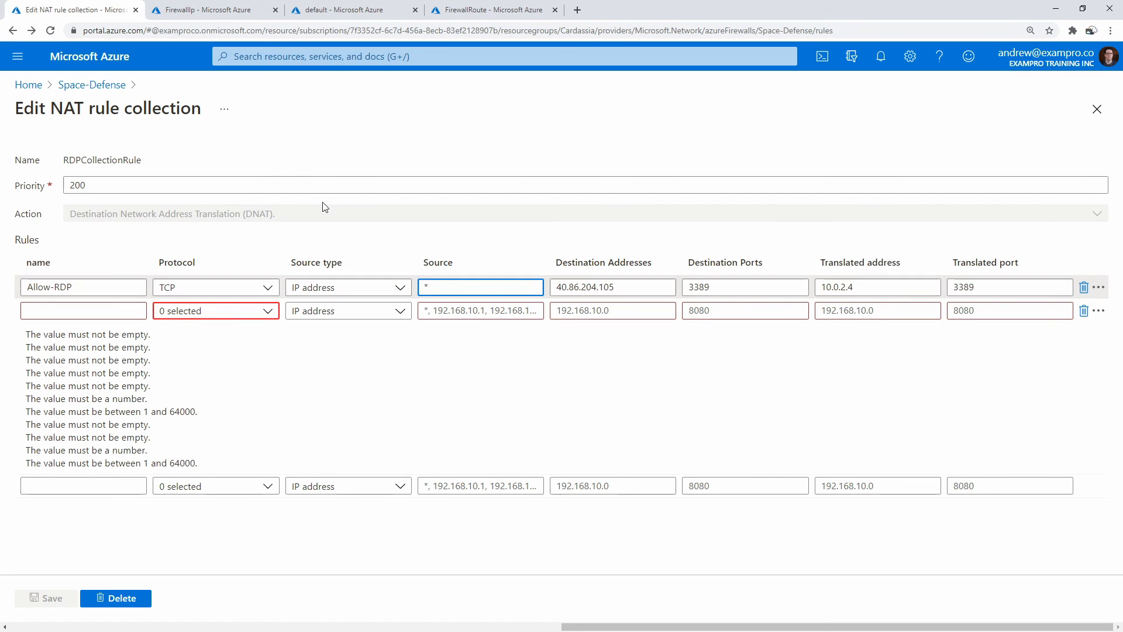
pyautogui.click(408, 295)
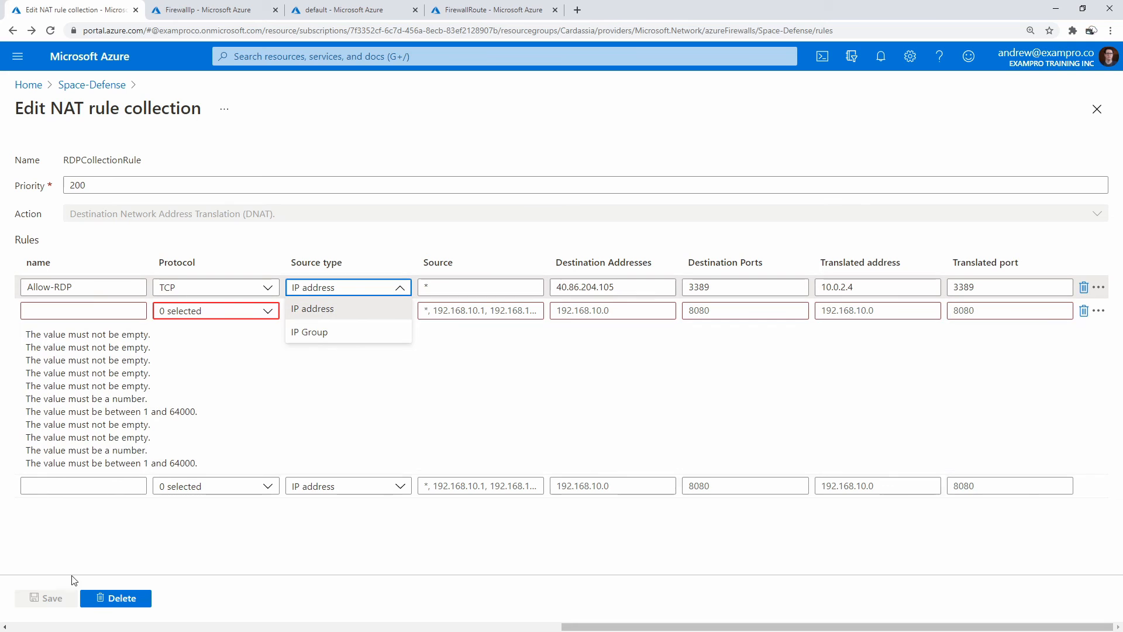
pyautogui.click(92, 85)
pyautogui.click(618, 97)
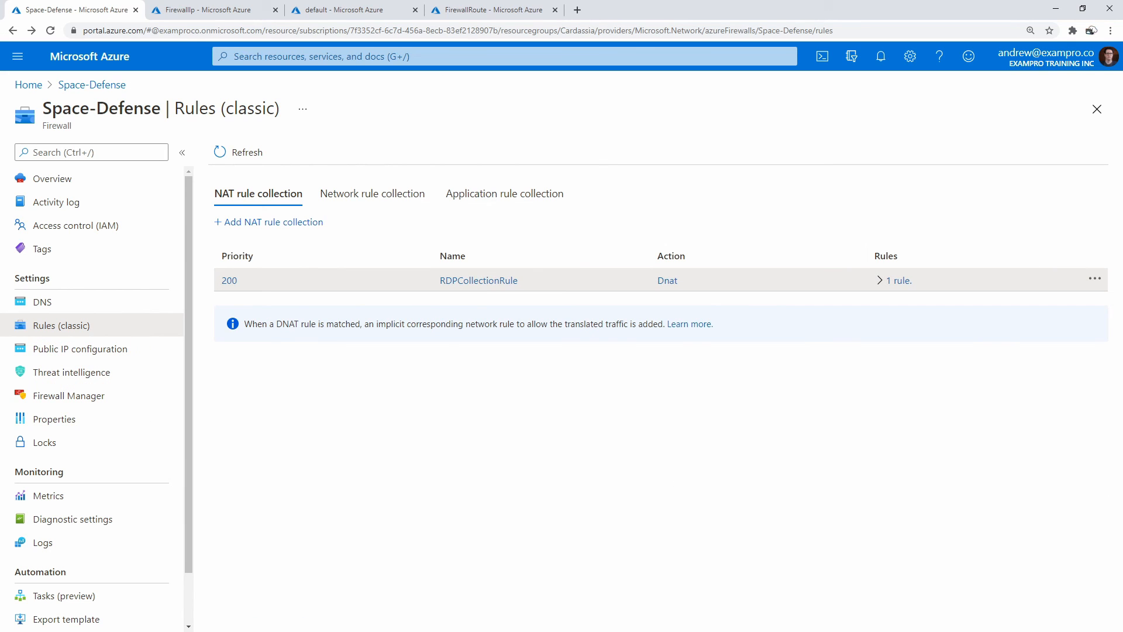
# - Reopen the FirewallIp public IP resource through the Space-Defense firewall and copy its IP address
pyautogui.moveTo(1122, 140); pyautogui.dragTo(502, 158)
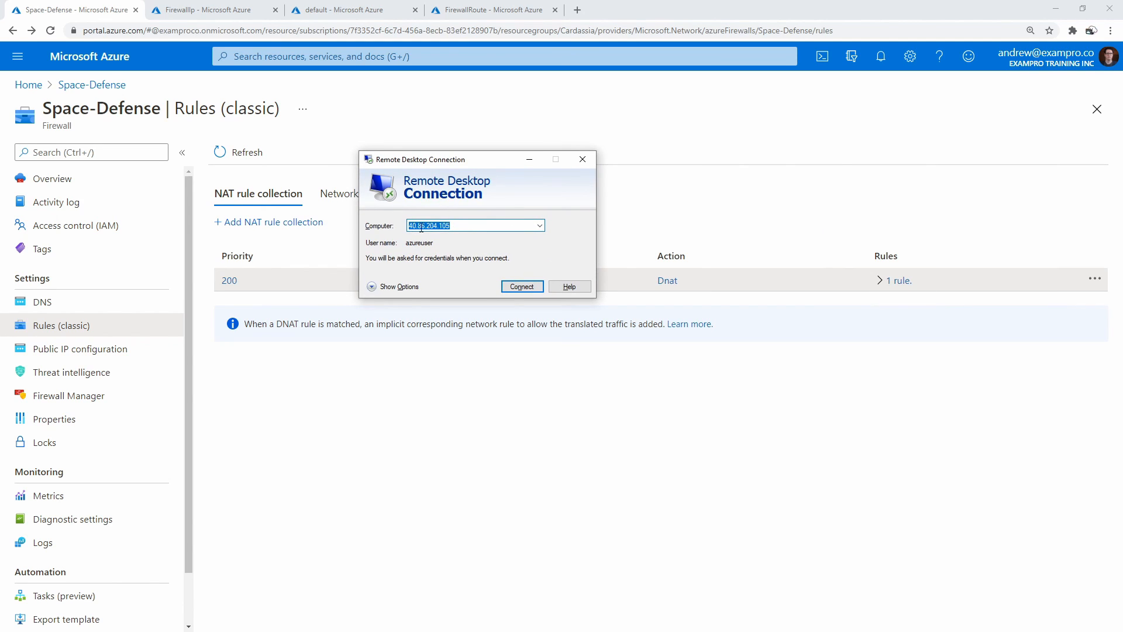
pyautogui.moveTo(450, 159); pyautogui.dragTo(1122, 122)
pyautogui.click(205, 10)
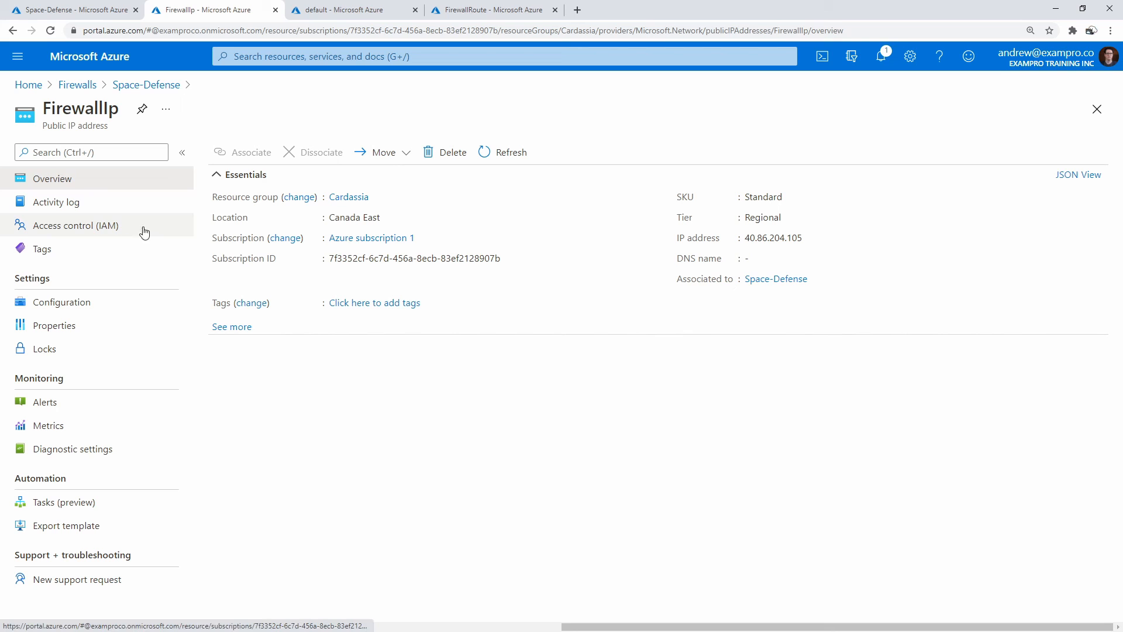
pyautogui.click(84, 86)
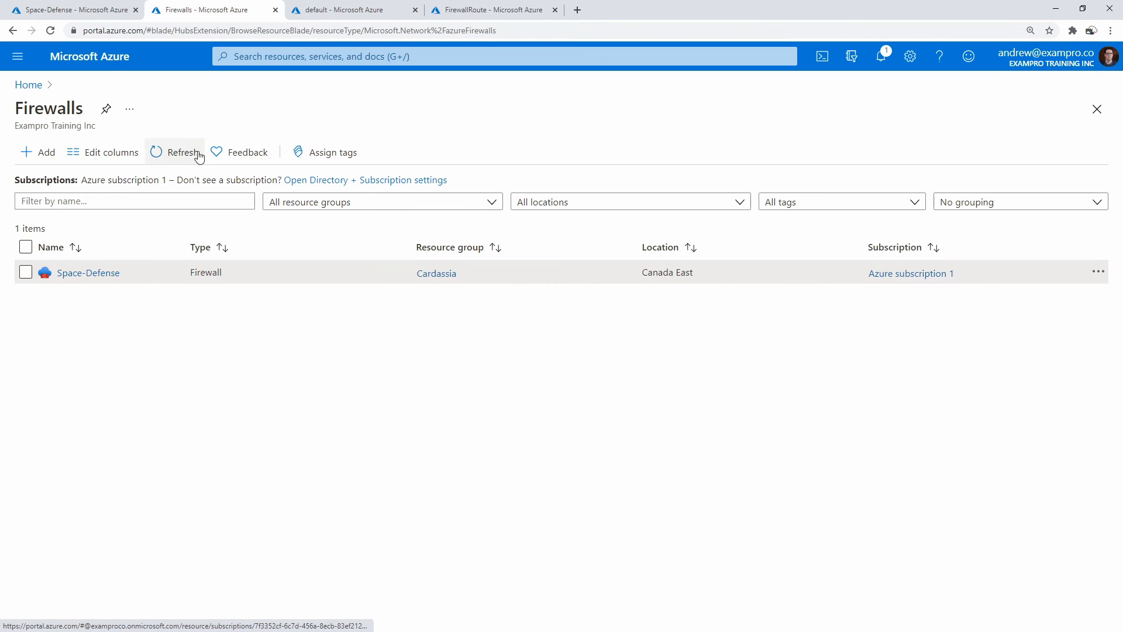
pyautogui.click(95, 272)
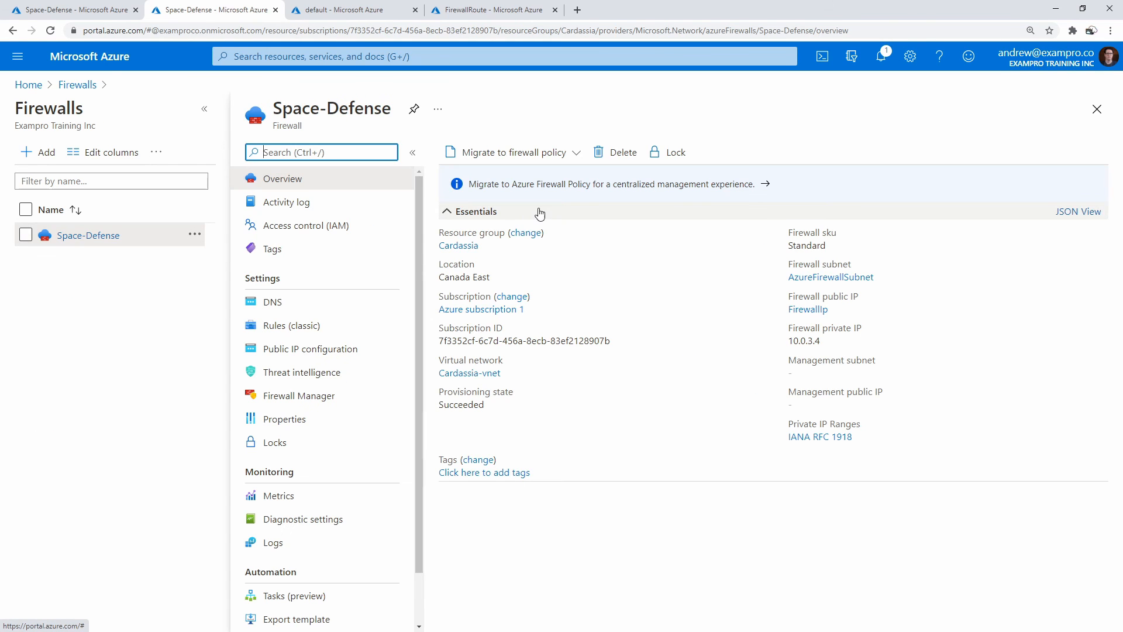
pyautogui.click(807, 310)
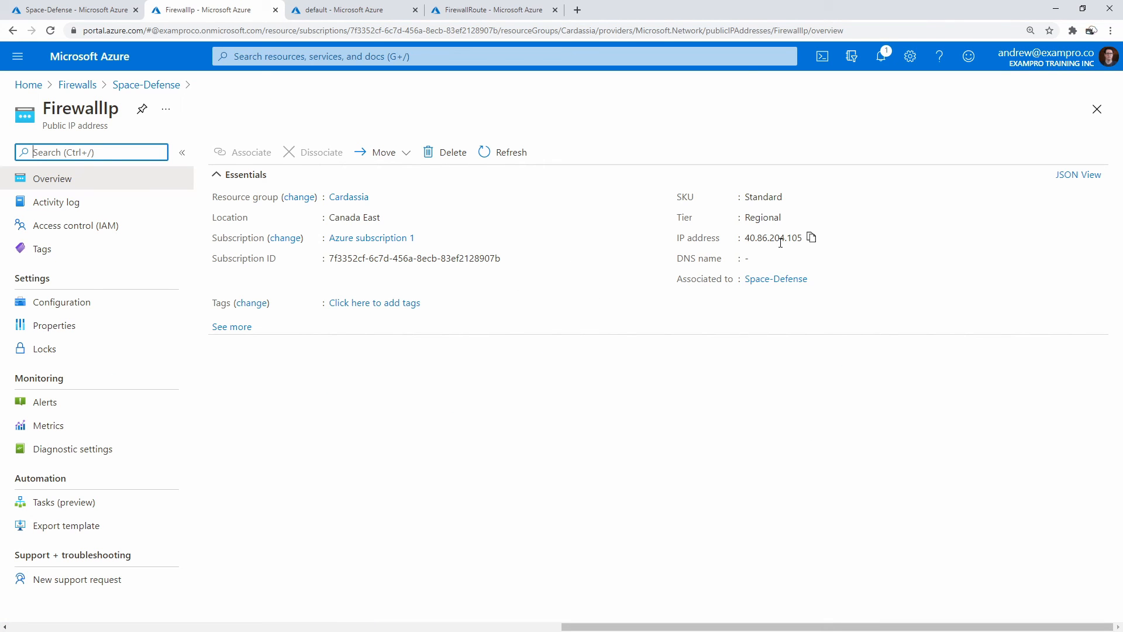
pyautogui.click(811, 237)
# - Connect with Remote Desktop to 40.86.204.105 as azureuser, entering the account password
pyautogui.hotkey('alt', 'Tab')
pyautogui.moveTo(1033, 158); pyautogui.dragTo(469, 173)
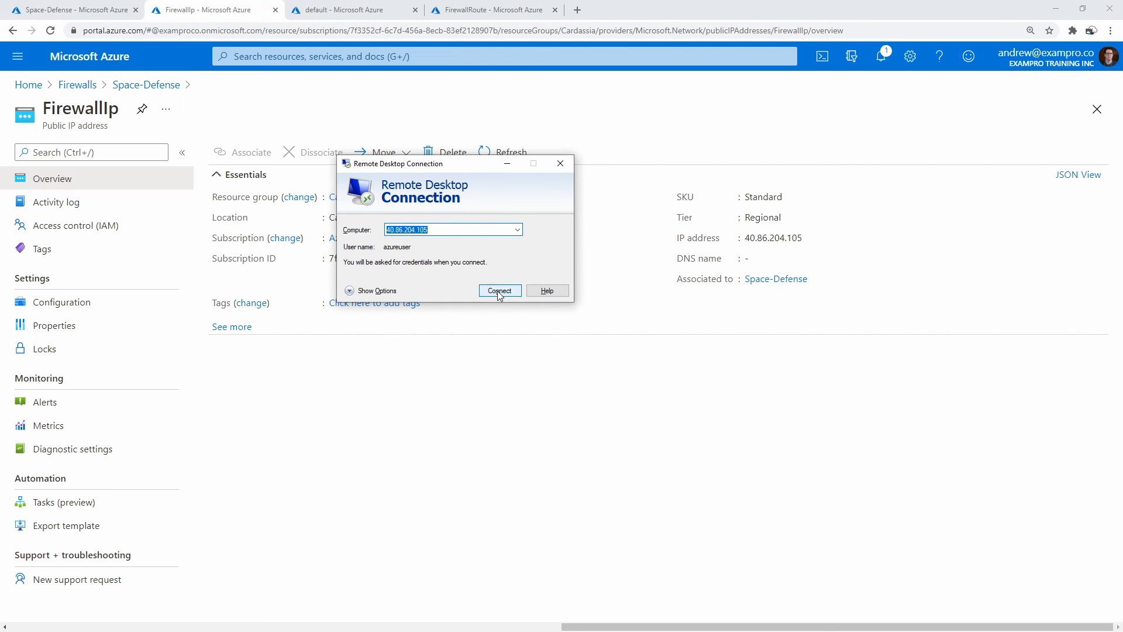
pyautogui.click(375, 290)
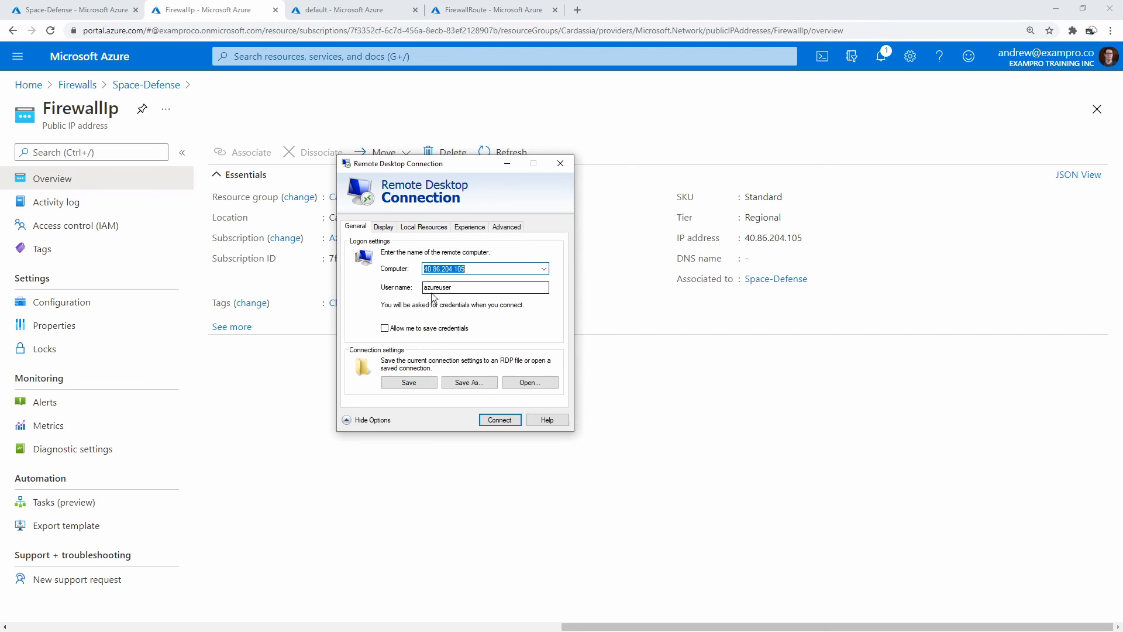
pyautogui.click(500, 420)
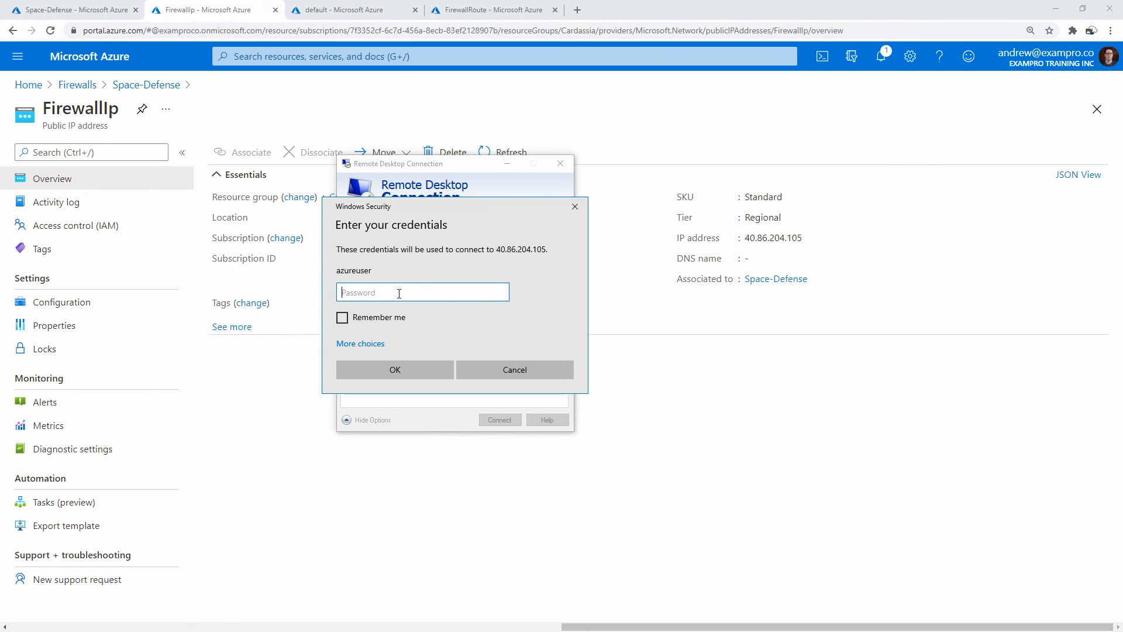
pyautogui.write('••••')
pyautogui.click(371, 375)
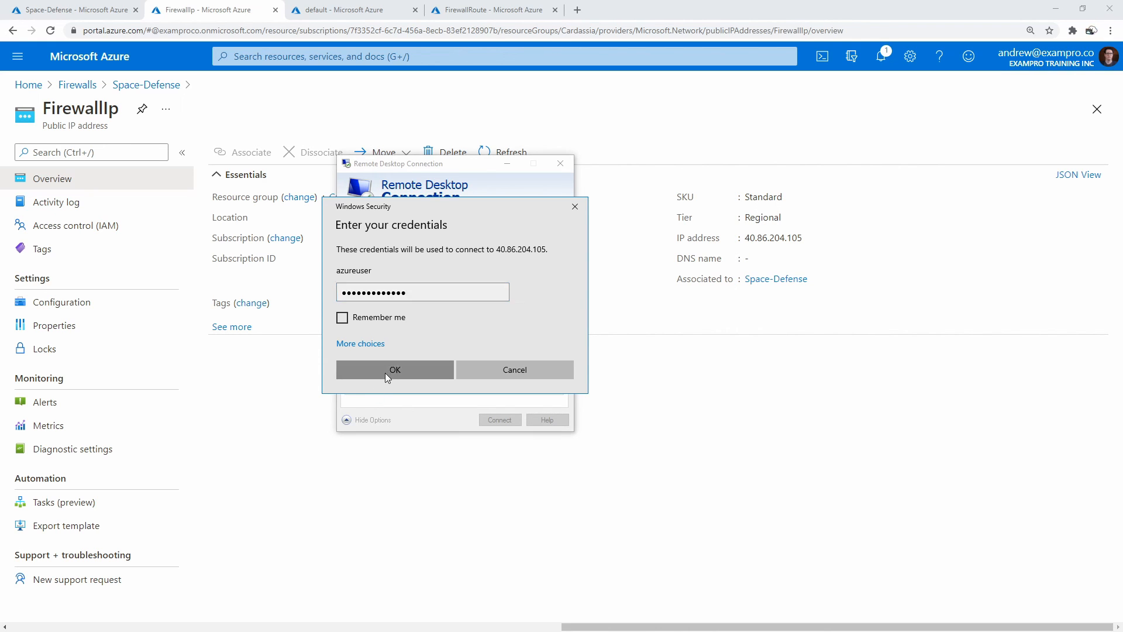
pyautogui.click(495, 398)
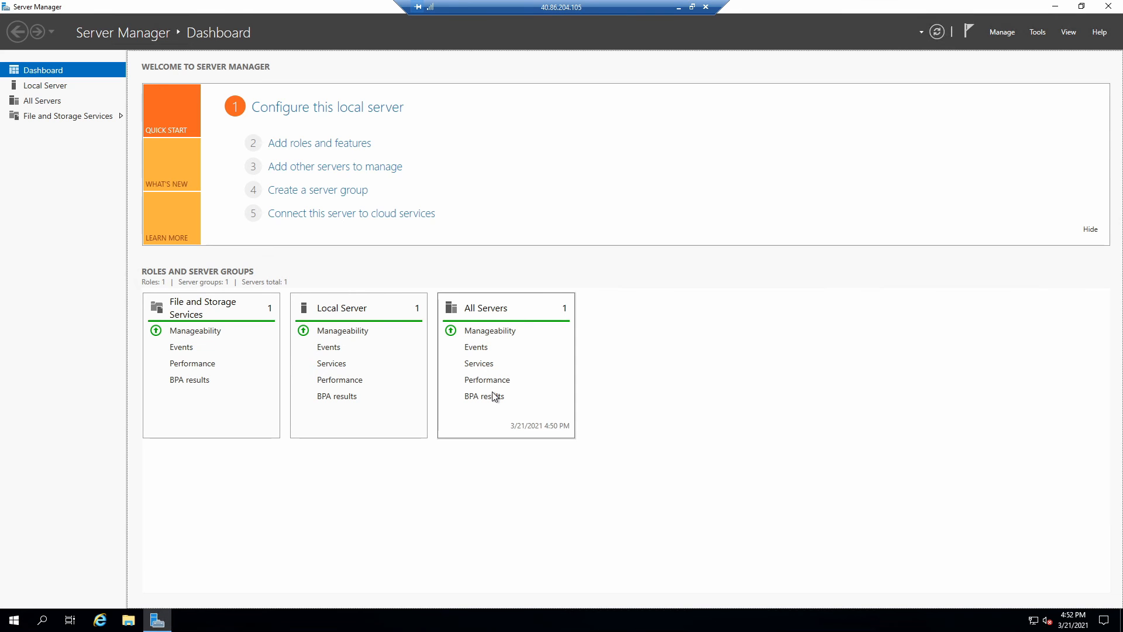
# - Launch Internet Explorer in the remote session and browse to google.com
pyautogui.click(100, 620)
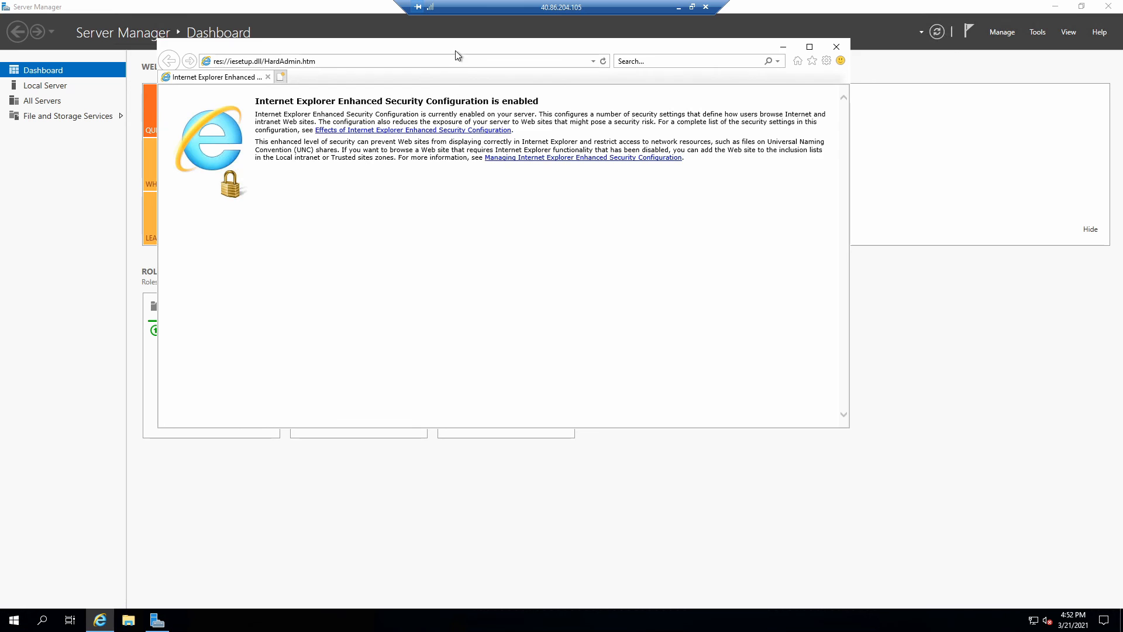
pyautogui.moveTo(456, 51); pyautogui.dragTo(569, 72)
pyautogui.click(508, 86)
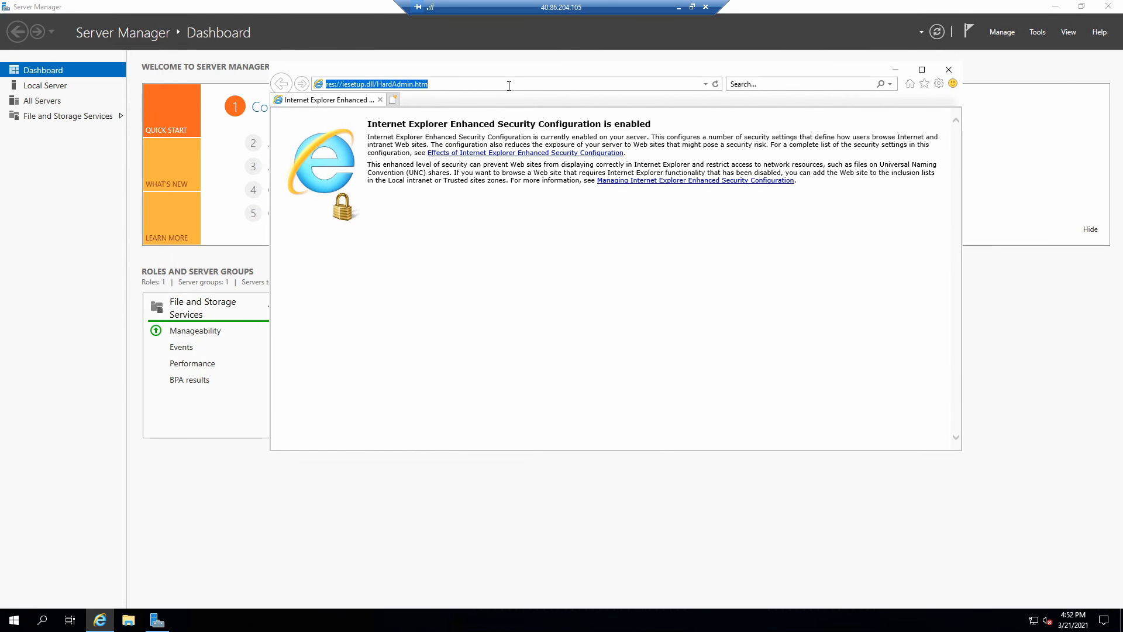
pyautogui.write('google.com/')
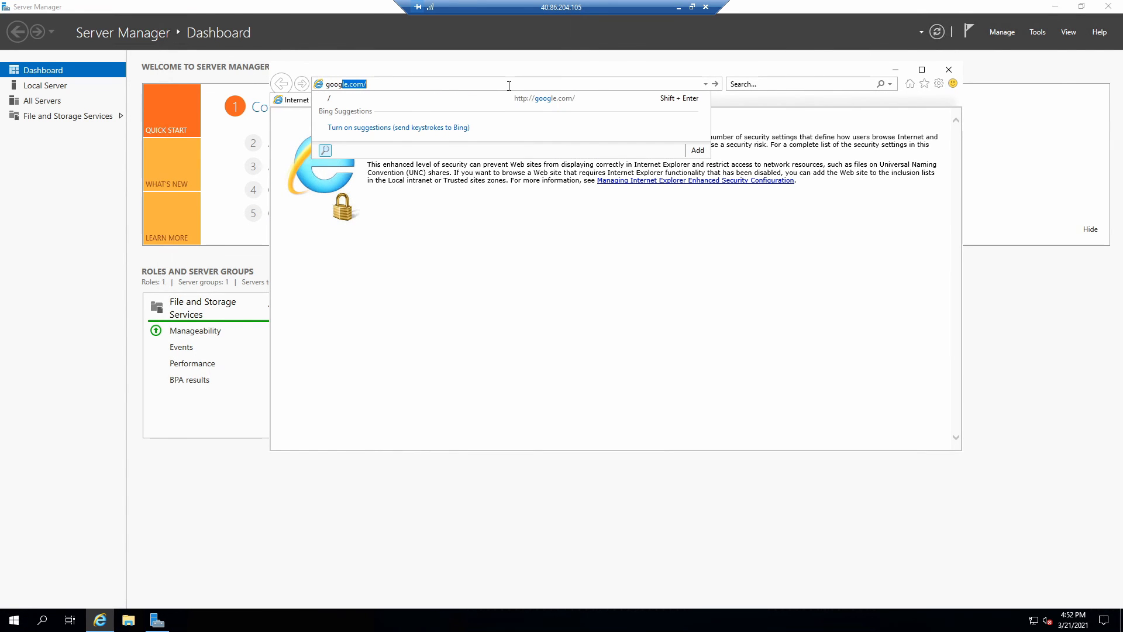
pyautogui.press('Return')
pyautogui.click(375, 84)
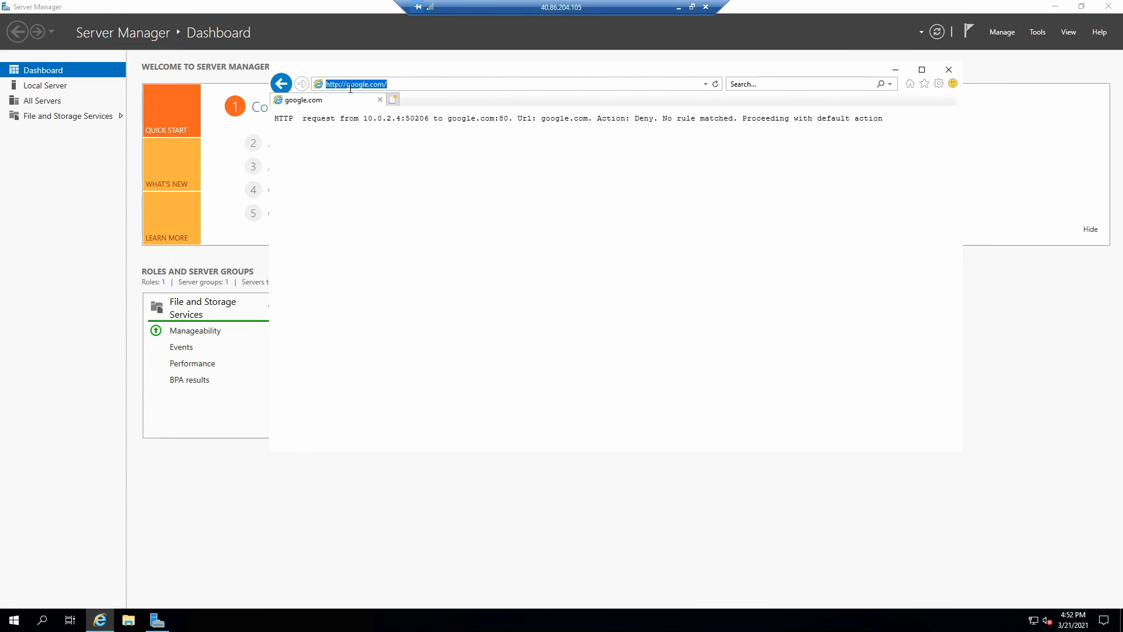
pyautogui.write('www.')
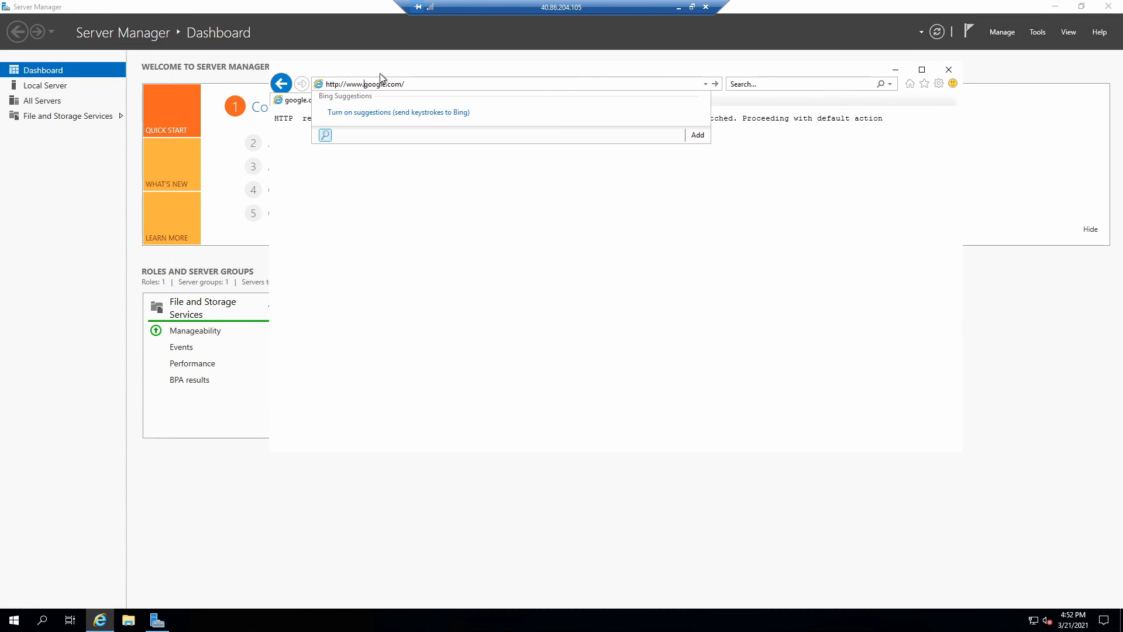
pyautogui.press('Return')
pyautogui.doubleClick(618, 118)
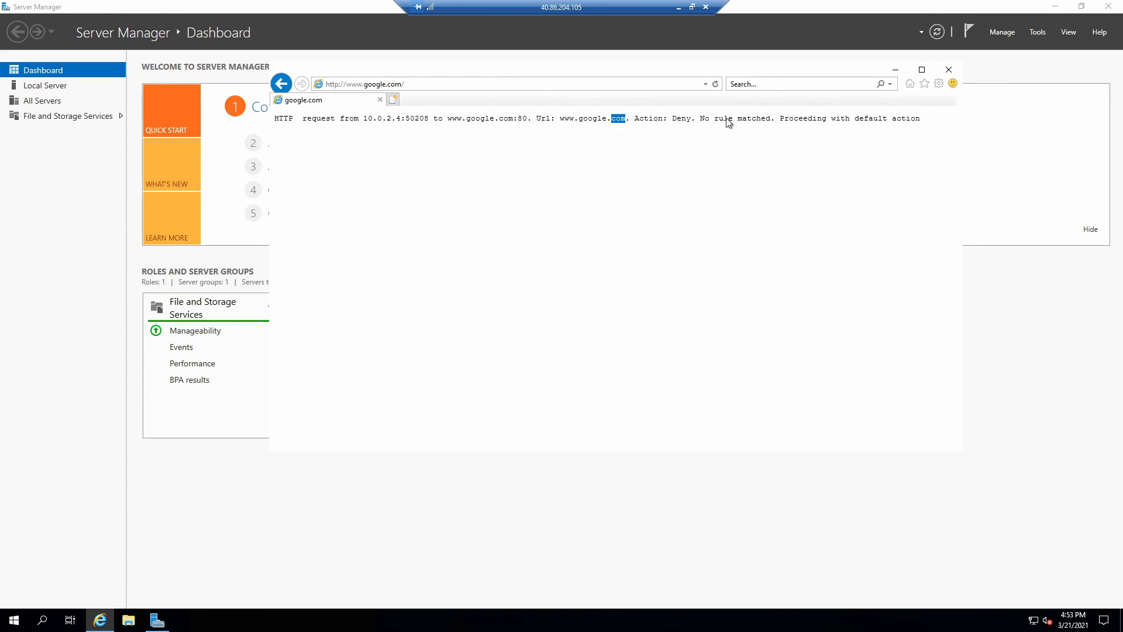
pyautogui.moveTo(532, 119); pyautogui.dragTo(771, 120)
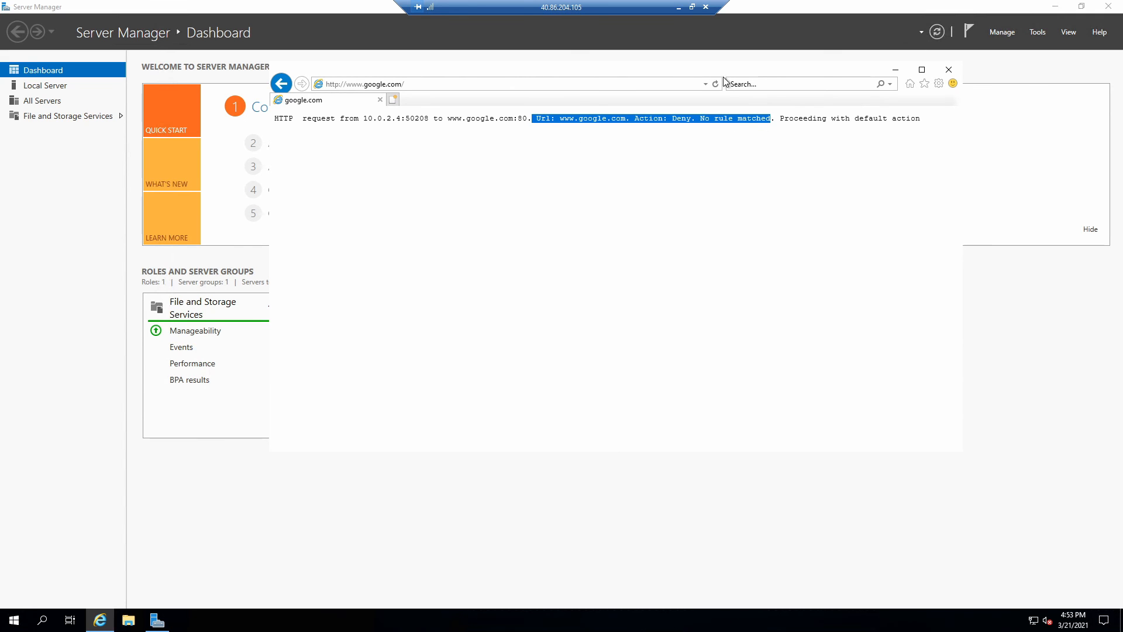
# - Take the remote session out of full screen and move it aside to return to the Azure portal
pyautogui.click(723, 55)
pyautogui.click(692, 8)
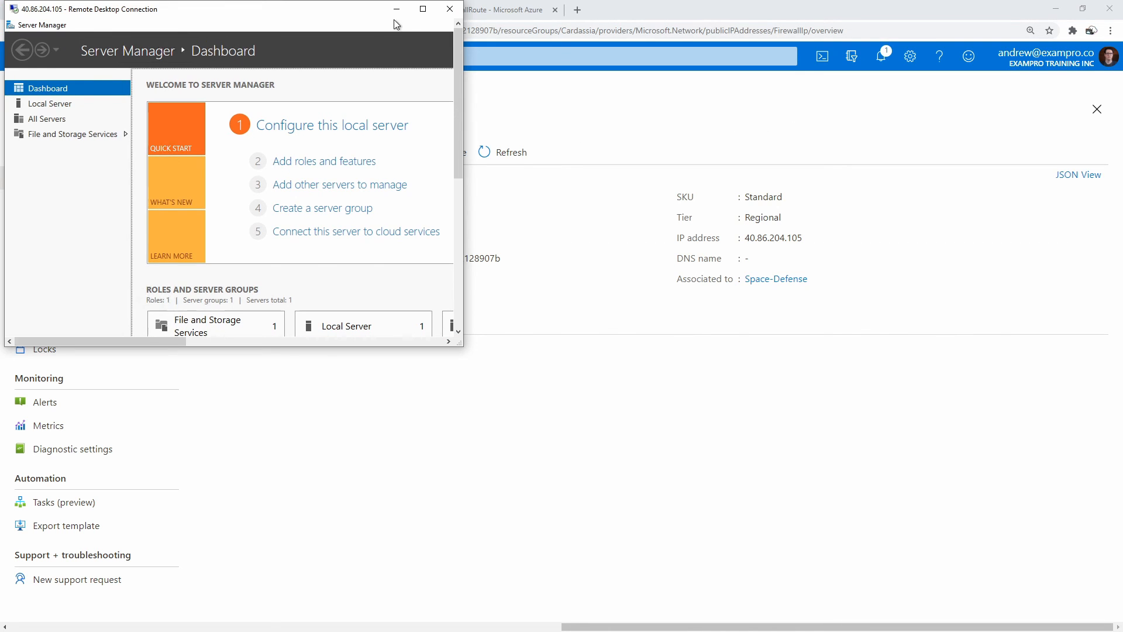
pyautogui.moveTo(396, 24); pyautogui.dragTo(1009, 216)
pyautogui.click(498, 430)
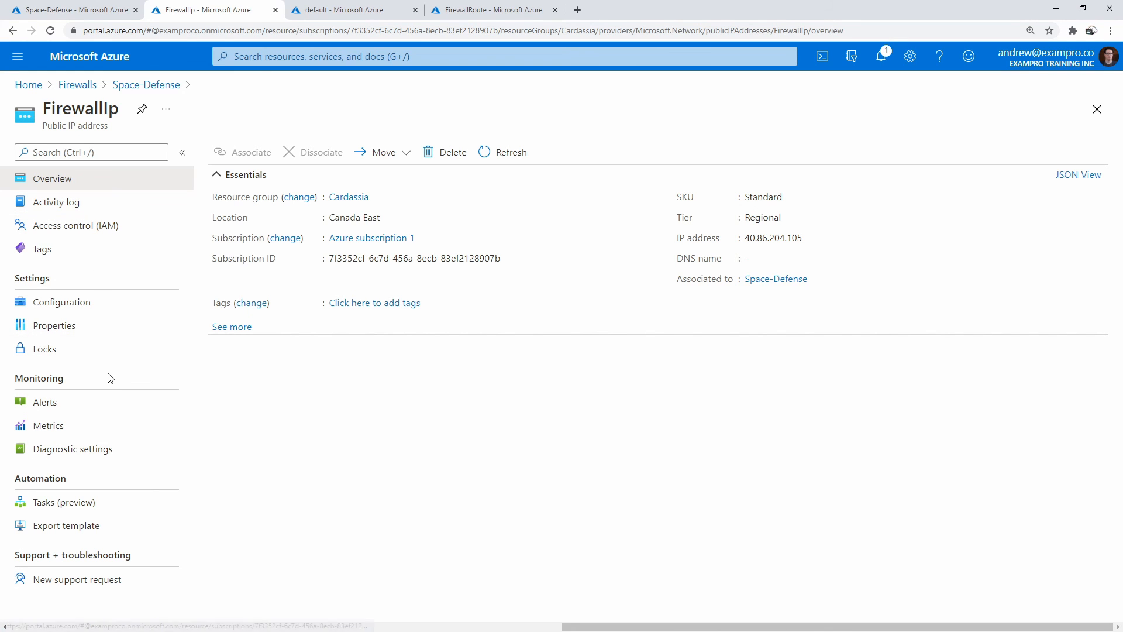
# - Open the GoogleCollectionRule application rule collection of Space-Defense for editing
pyautogui.click(73, 10)
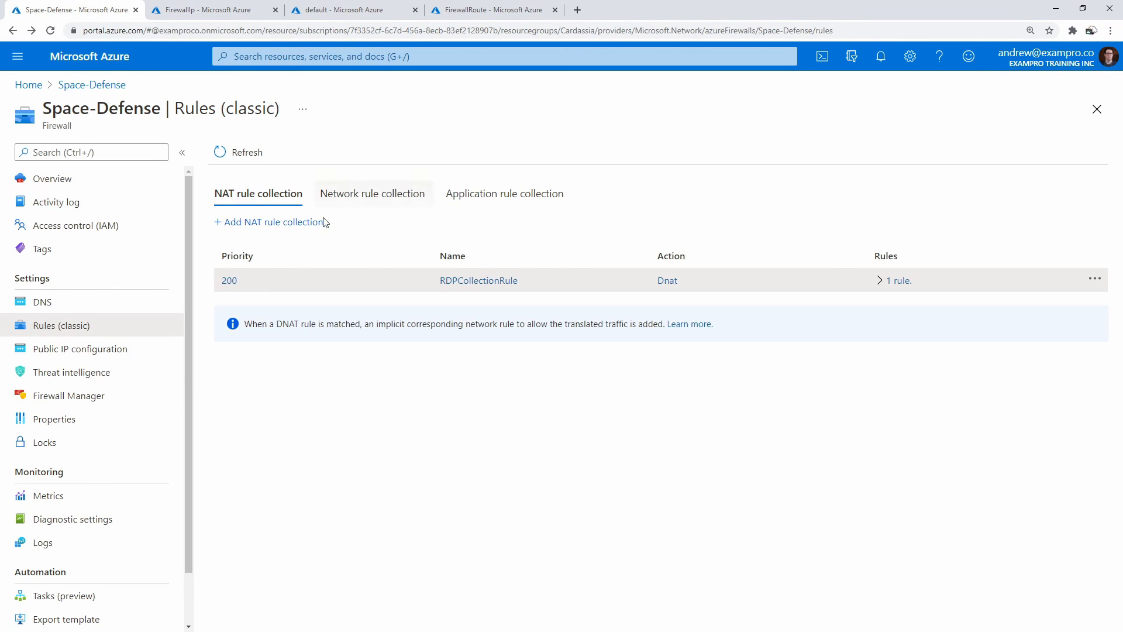
pyautogui.click(486, 193)
pyautogui.click(1094, 279)
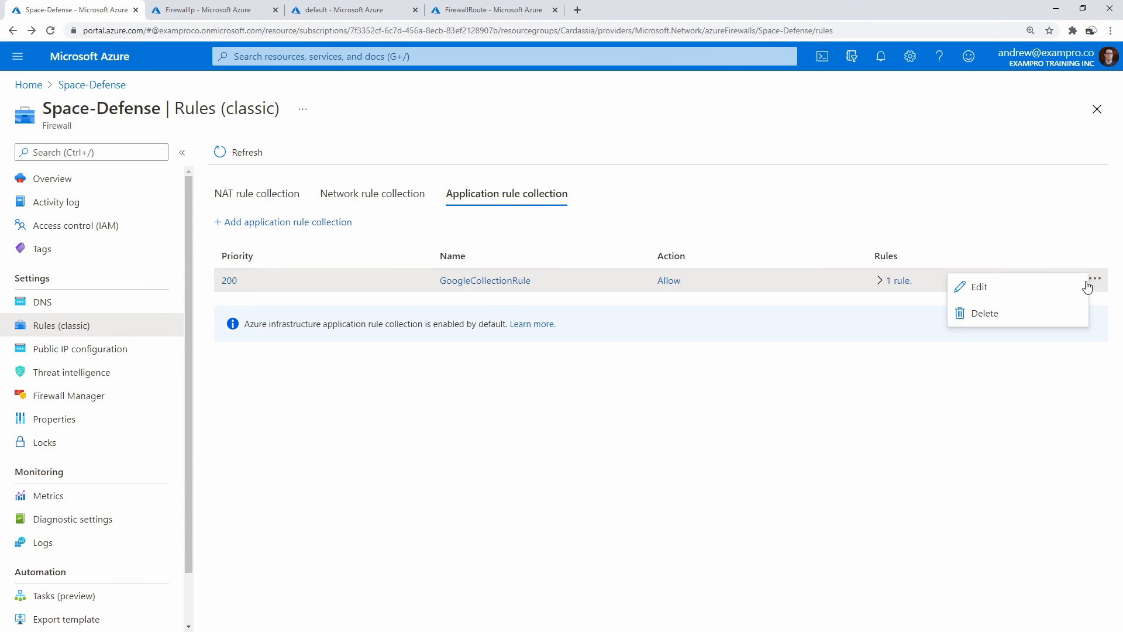
pyautogui.click(969, 286)
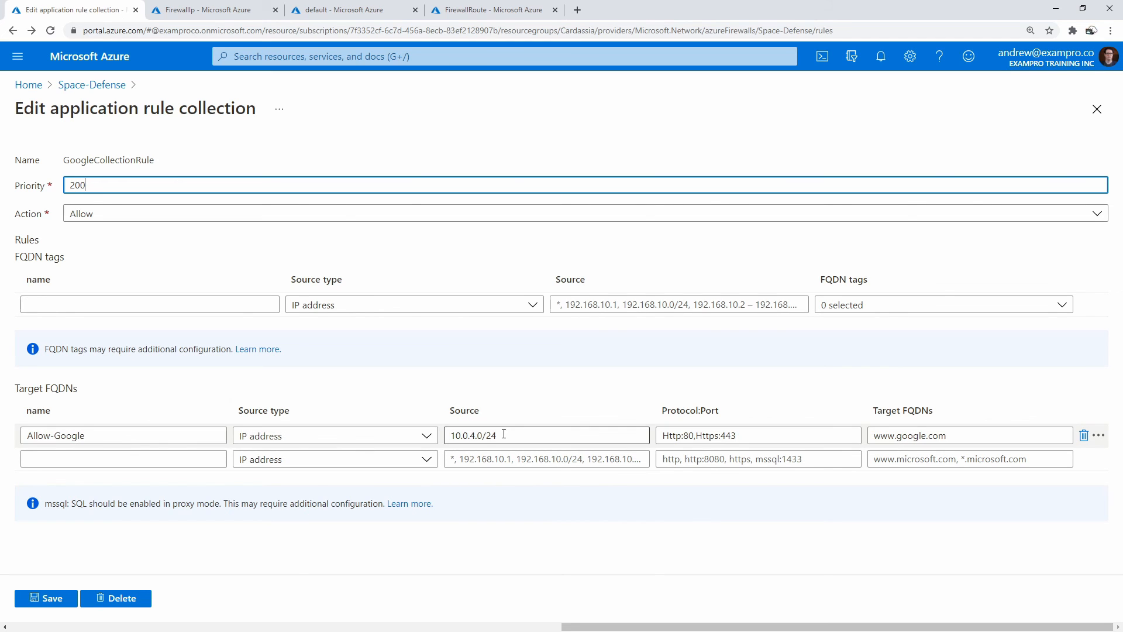
# - Check the default subnet's address range, set the Allow-Google rule's source to 10.0.2.0/24, and save the collection
pyautogui.click(220, 10)
pyautogui.click(330, 10)
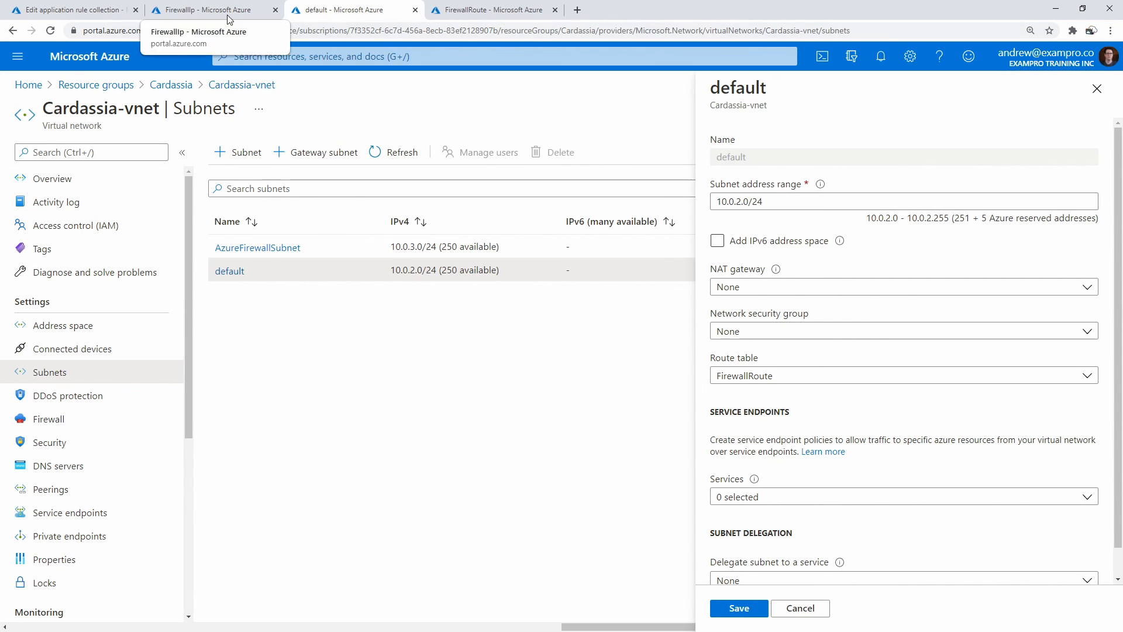
pyautogui.click(205, 10)
pyautogui.click(97, 16)
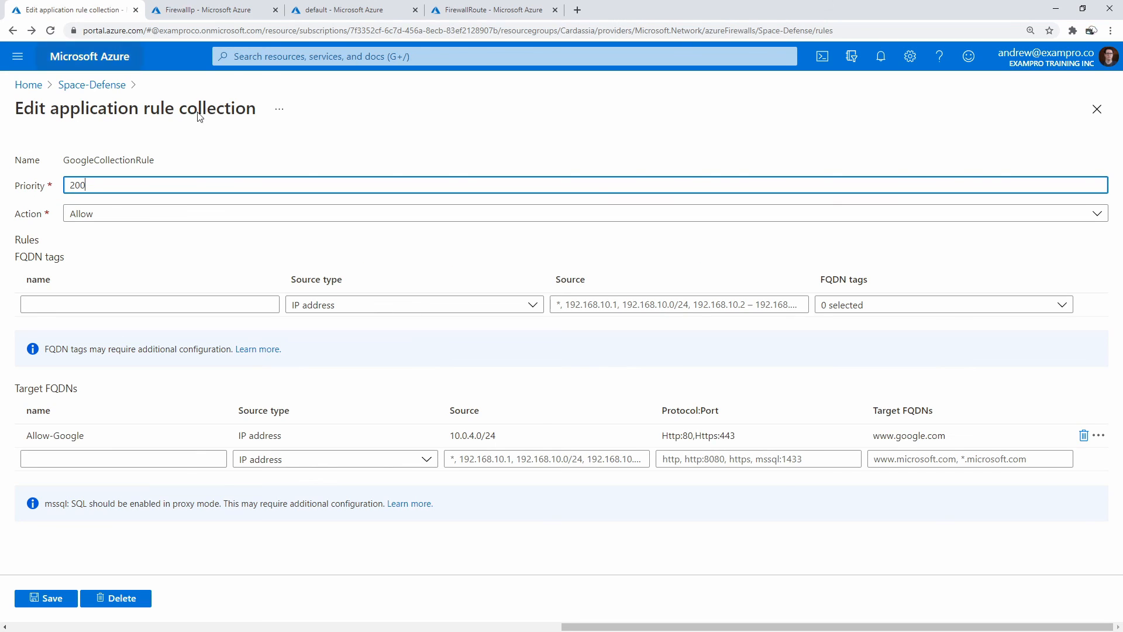
pyautogui.click(492, 434)
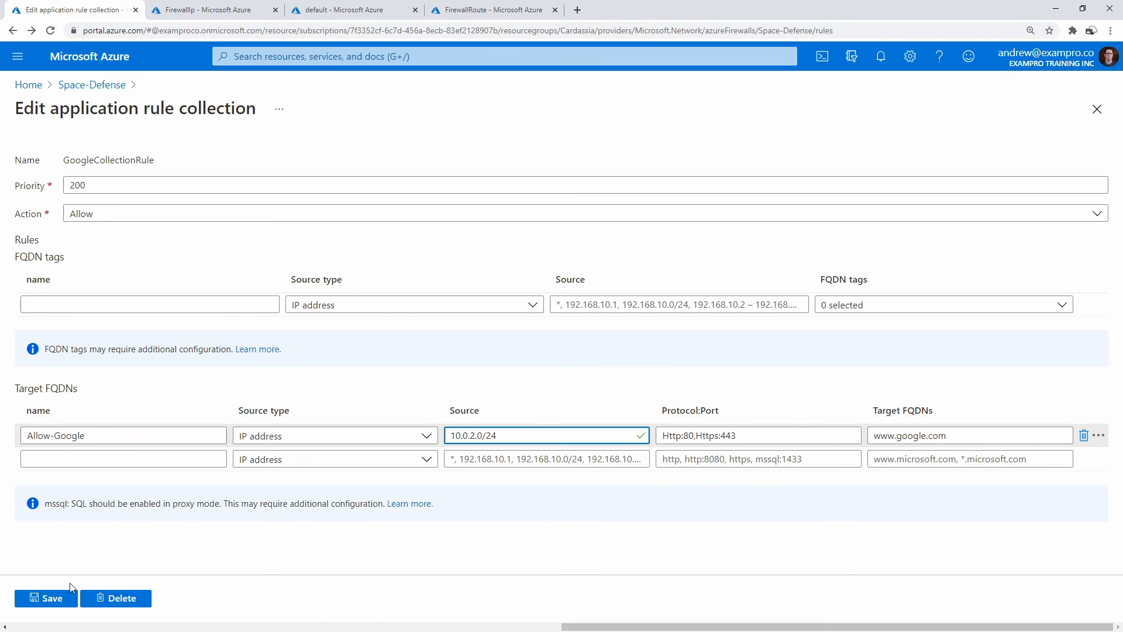
pyautogui.click(46, 598)
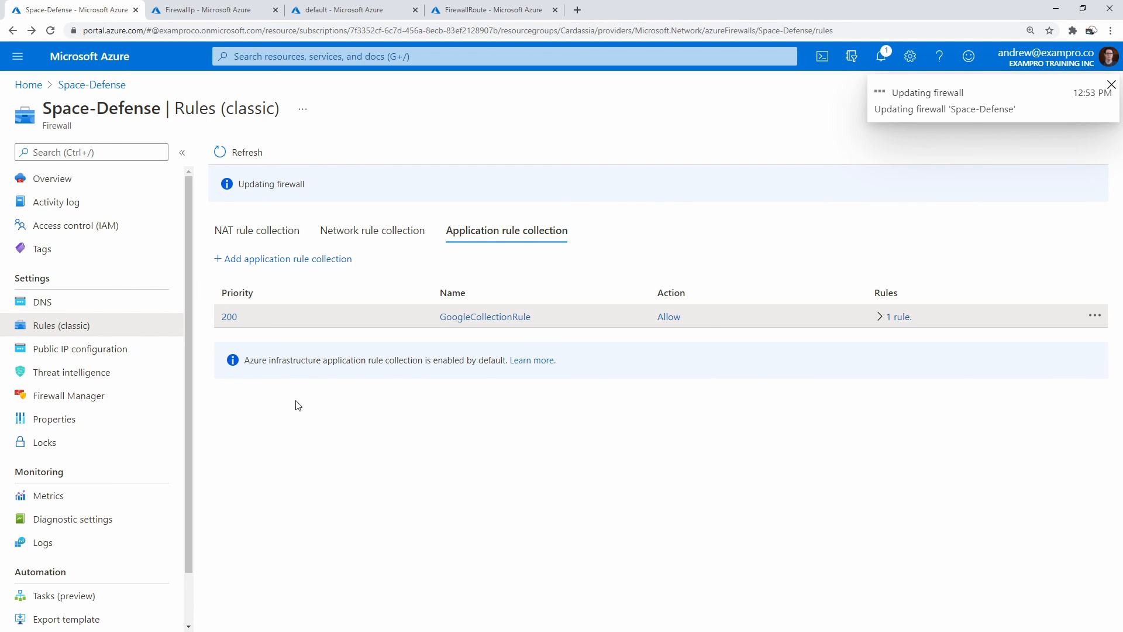
# - Review the Allow-DNS rule in the CollectionRuleCenturyLink network rule collection and close it without changes
pyautogui.click(374, 232)
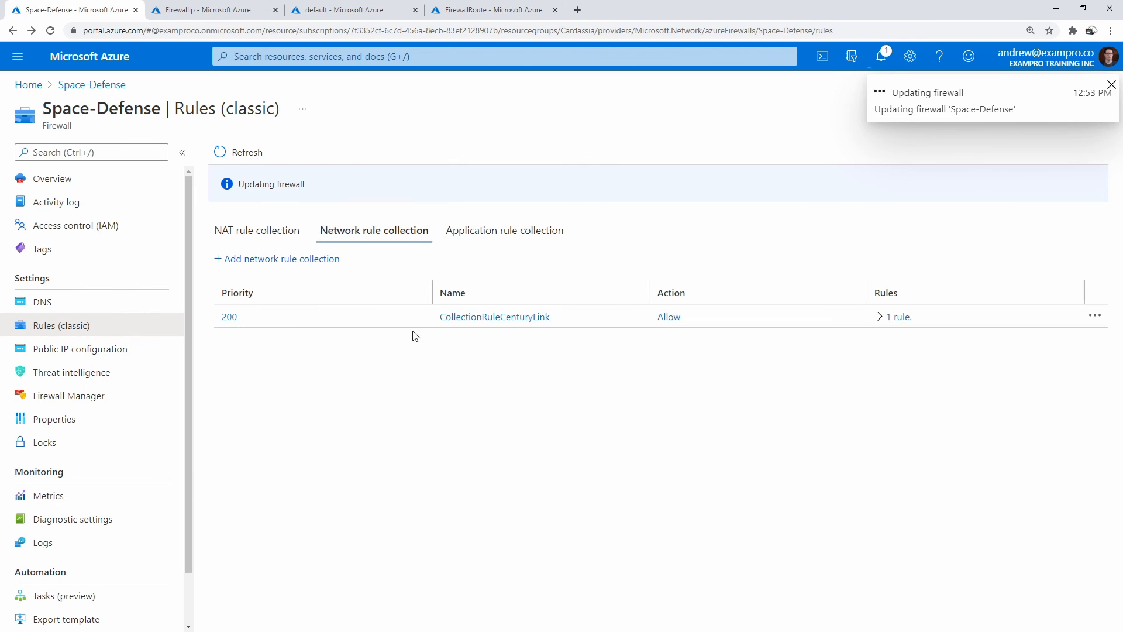
pyautogui.click(1095, 316)
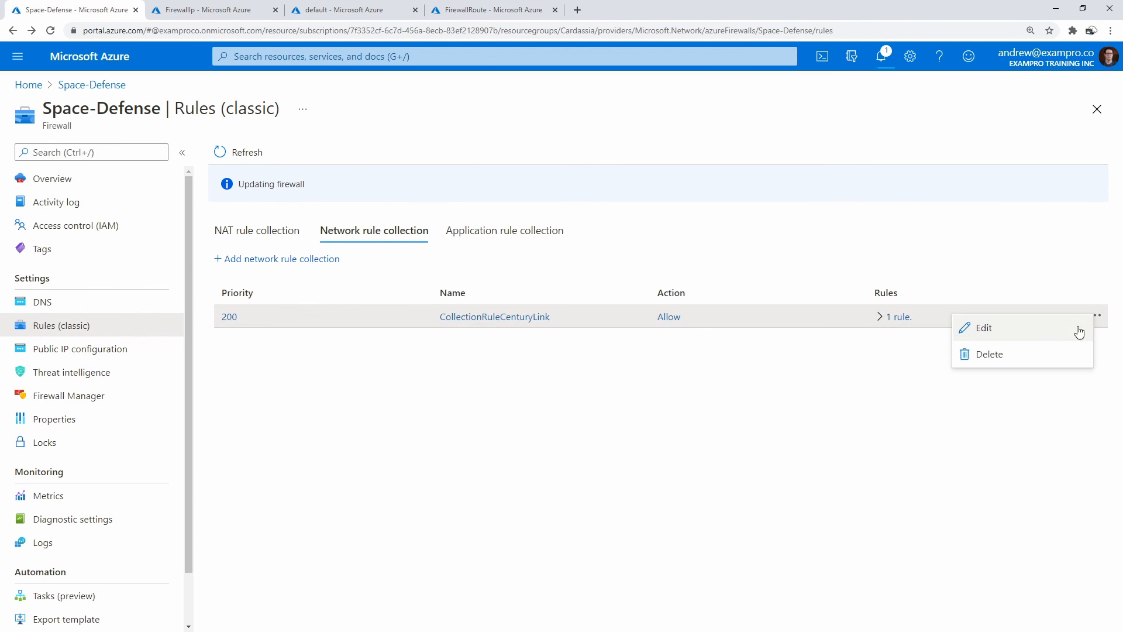
pyautogui.click(1041, 330)
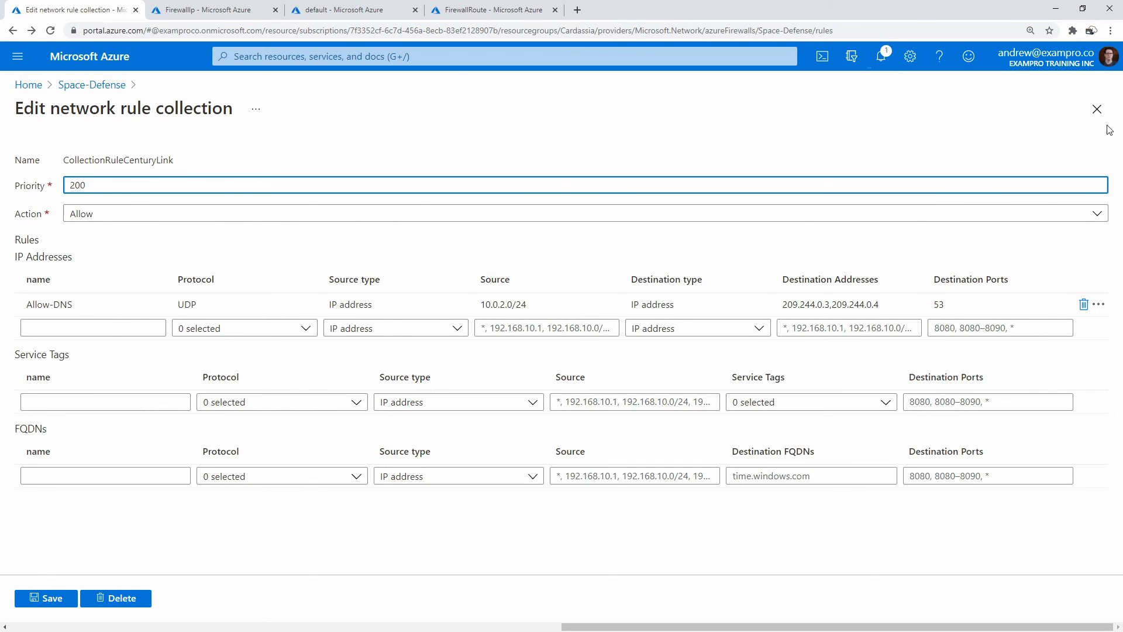
pyautogui.click(1097, 109)
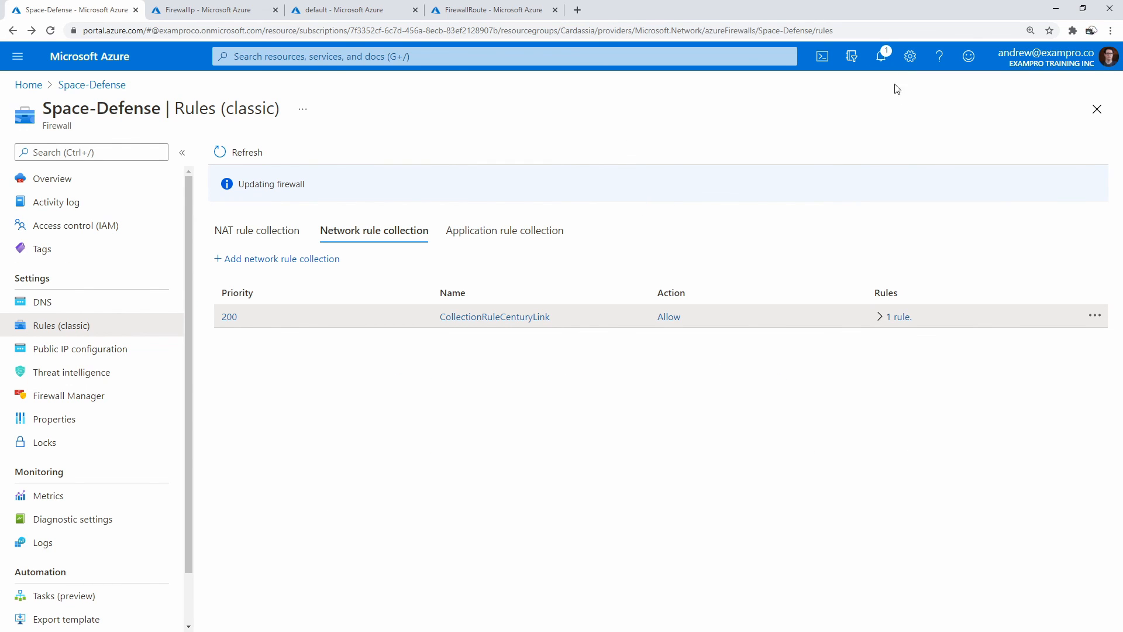
# - Check the firewall update notifications, review the Allow-Google rule in the GoogleCollectionRule application rule collection, and close it without changes
pyautogui.click(881, 56)
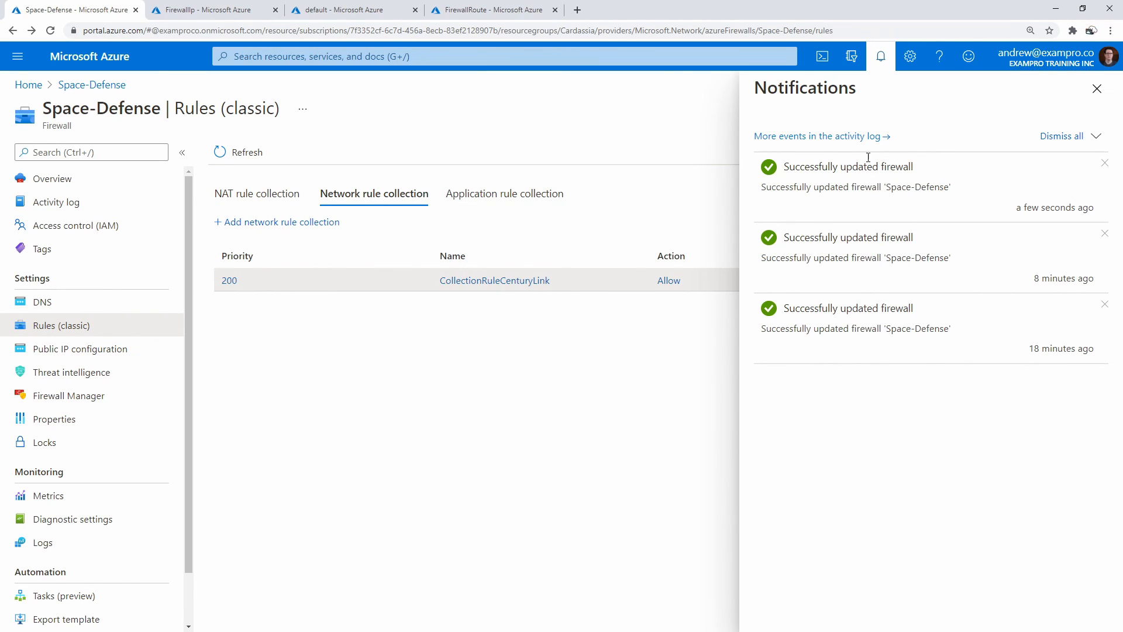
pyautogui.click(1097, 88)
pyautogui.click(530, 198)
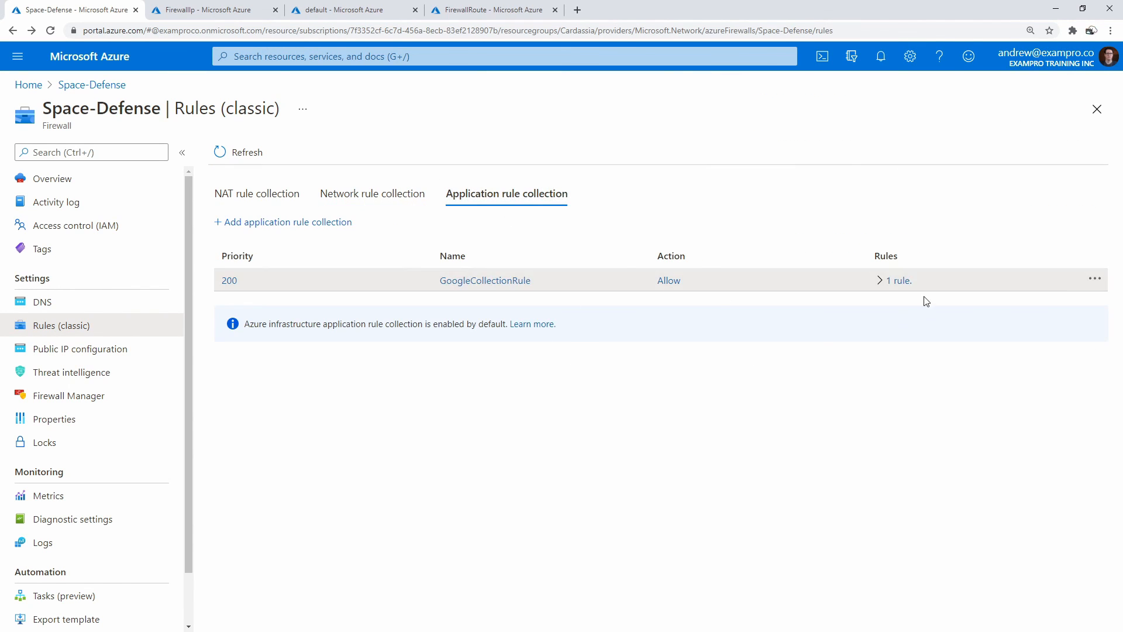
pyautogui.click(1094, 279)
pyautogui.click(1073, 296)
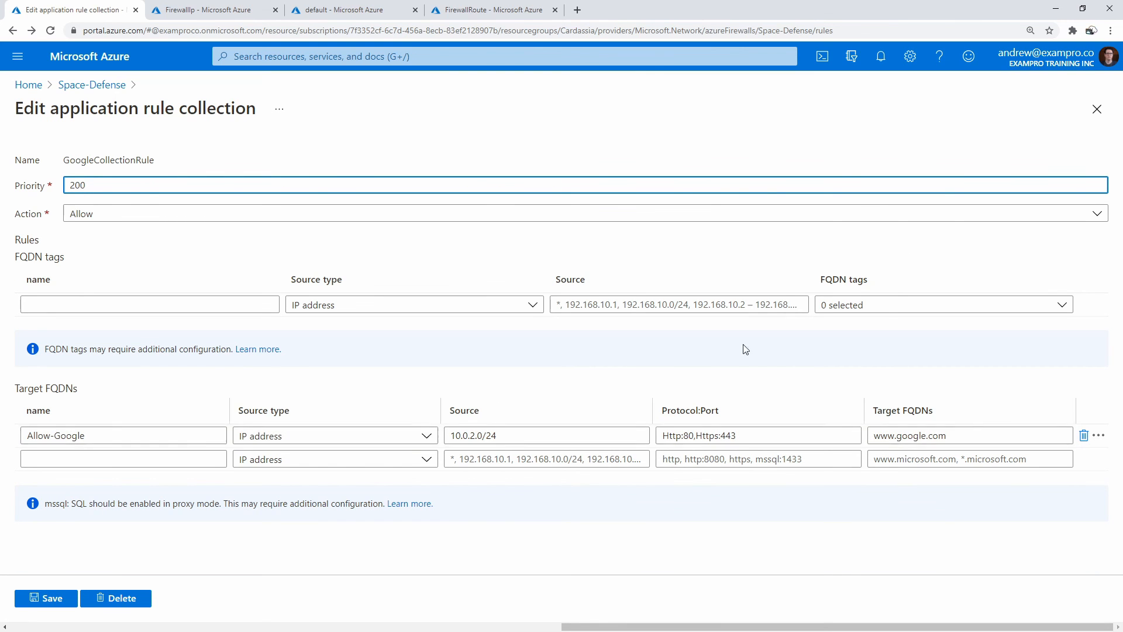
pyautogui.click(1096, 110)
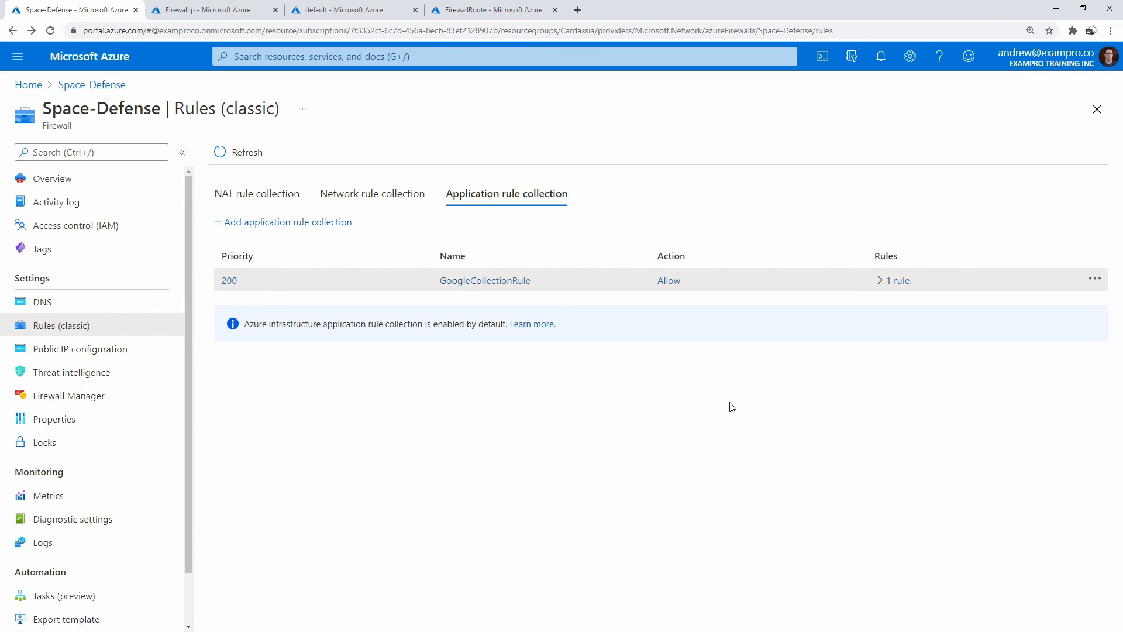
pyautogui.hotkey('alt', 'Tab')
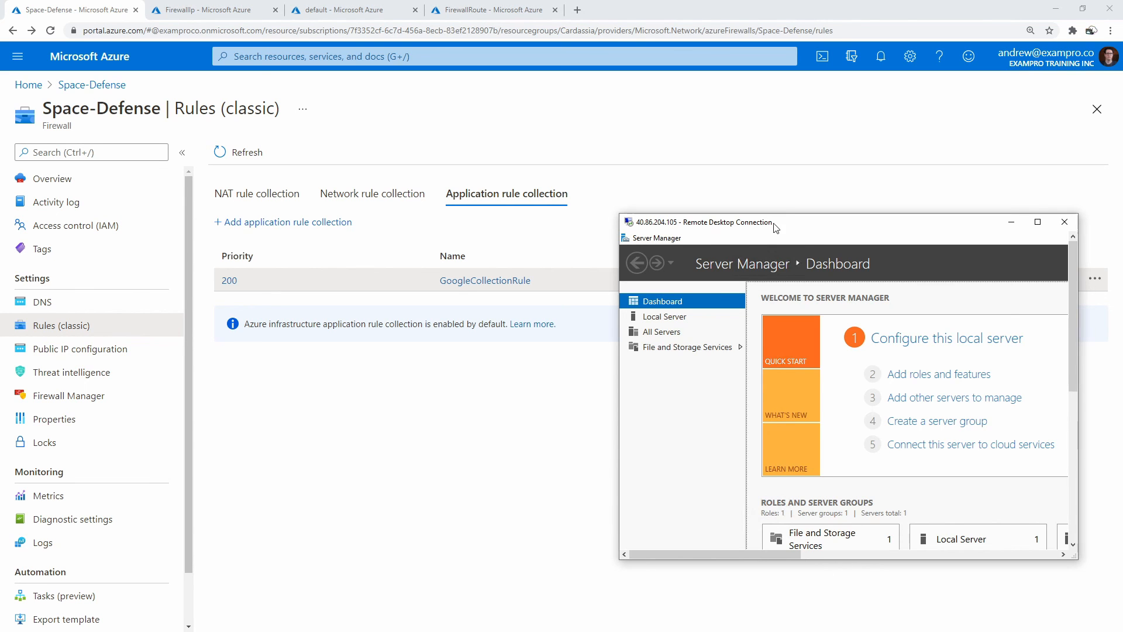
pyautogui.moveTo(772, 224); pyautogui.dragTo(244, 47)
pyautogui.click(509, 45)
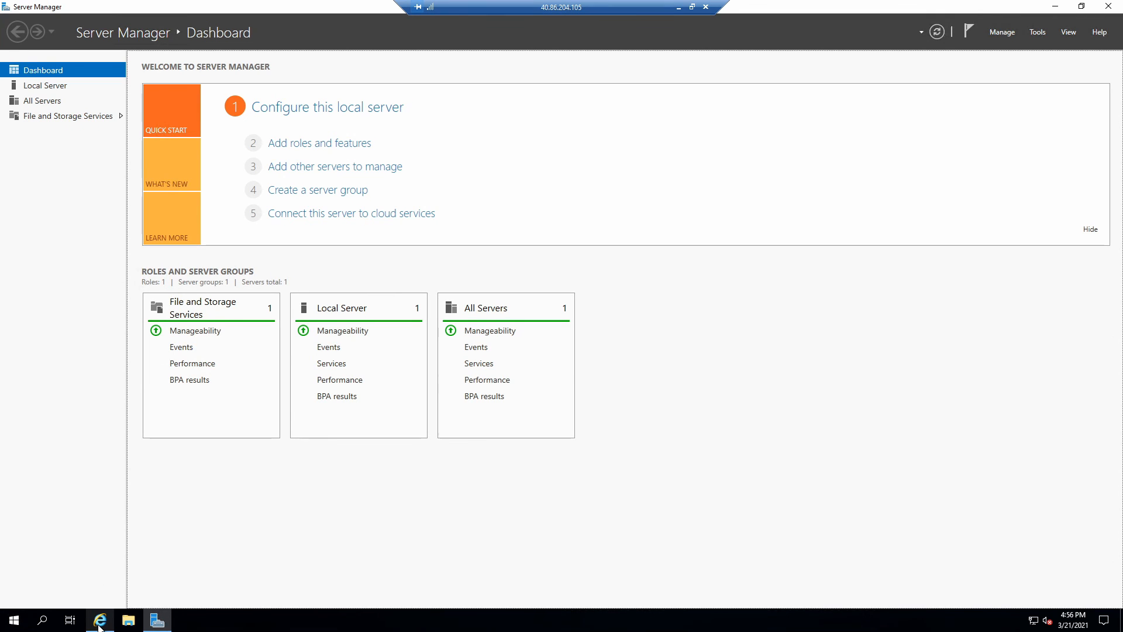
pyautogui.moveTo(98, 629)
pyautogui.click(113, 566)
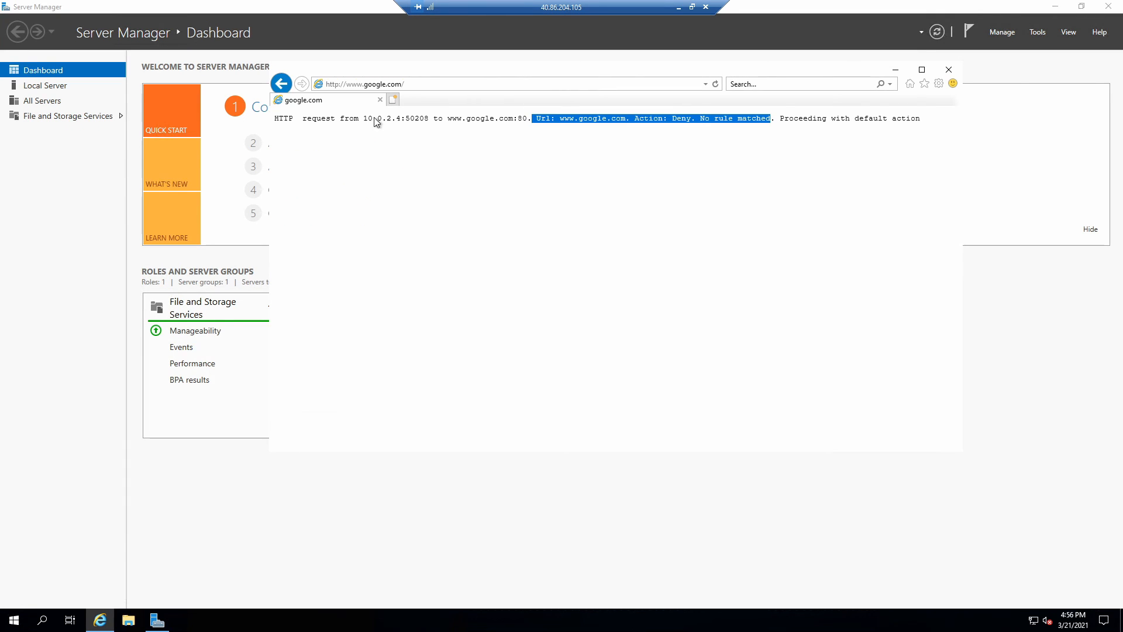
pyautogui.click(423, 85)
pyautogui.click(425, 85)
pyautogui.press('Return')
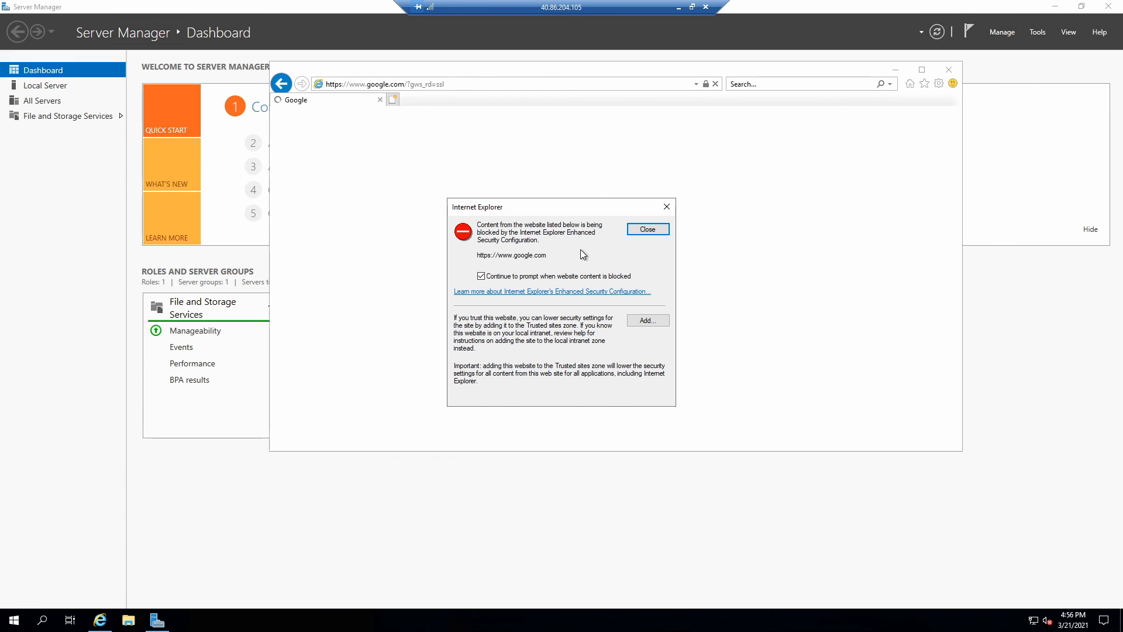
pyautogui.click(646, 321)
pyautogui.click(644, 296)
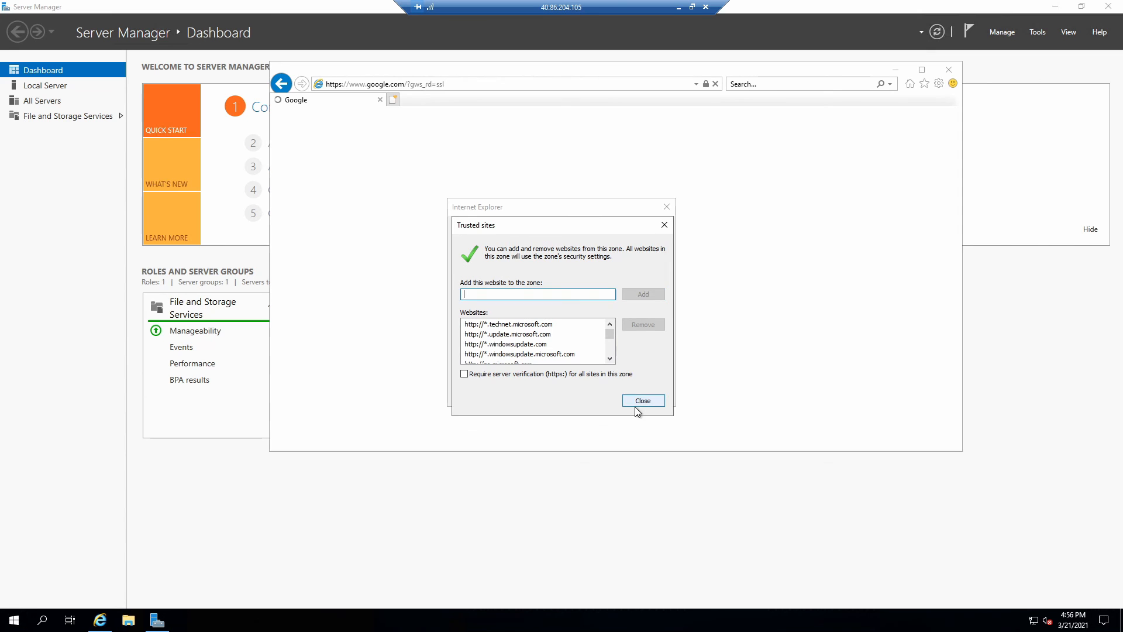
pyautogui.scroll(-2, 544, 357)
pyautogui.scroll(-2, 541, 357)
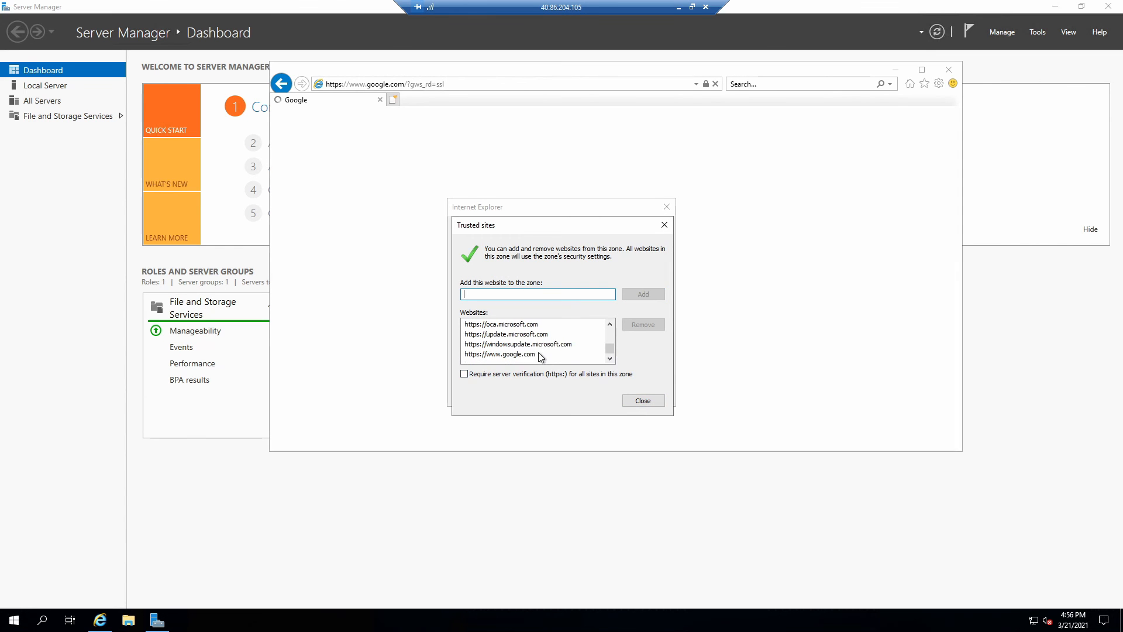
pyautogui.scroll(2, 539, 357)
pyautogui.click(664, 225)
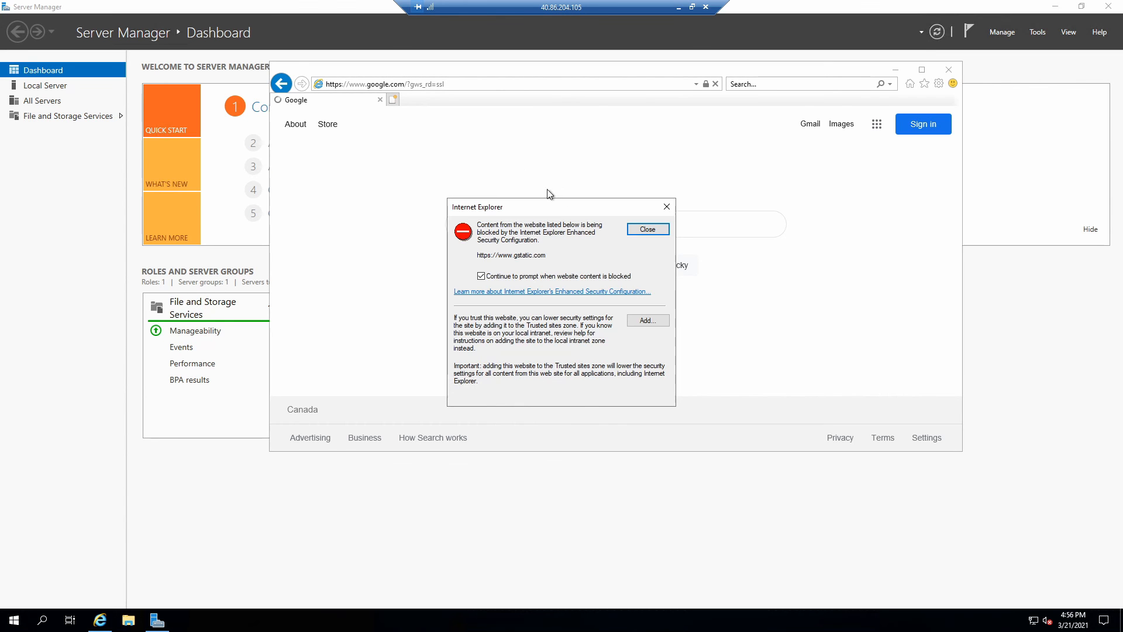
pyautogui.click(644, 322)
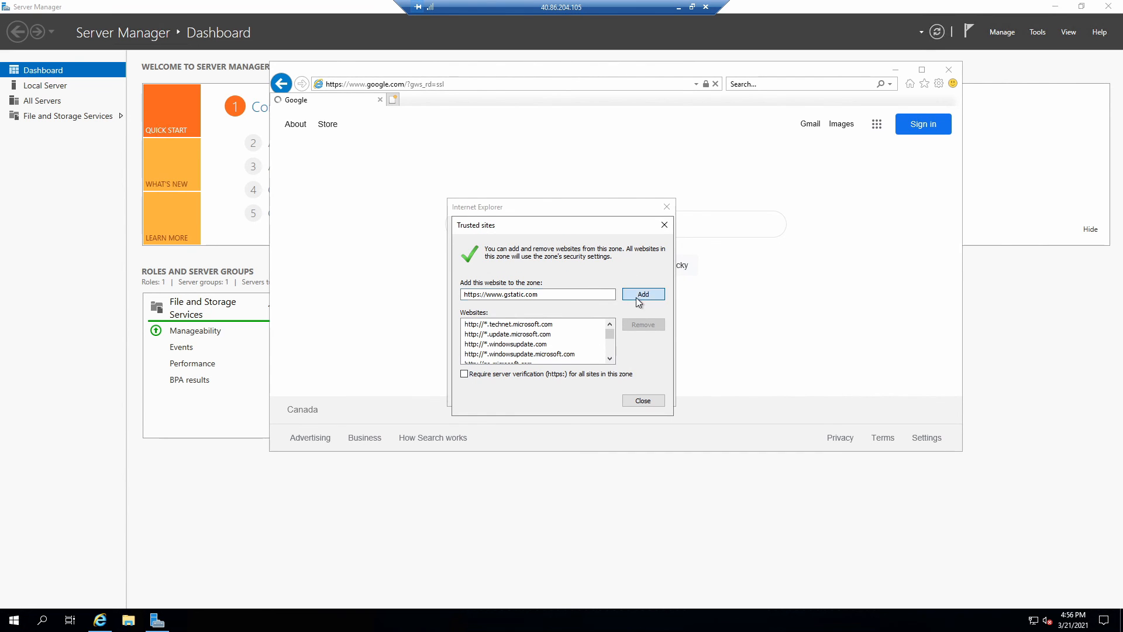
pyautogui.click(639, 295)
pyautogui.click(643, 400)
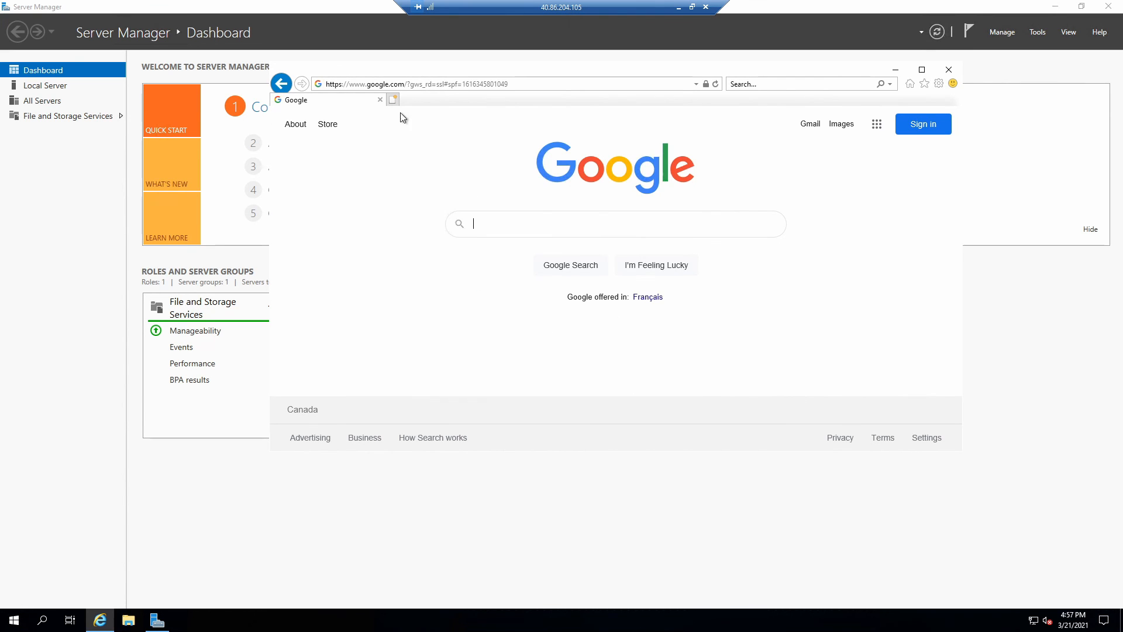
pyautogui.click(372, 83)
pyautogui.moveTo(369, 82); pyautogui.dragTo(556, 75)
pyautogui.write('microsoft.com')
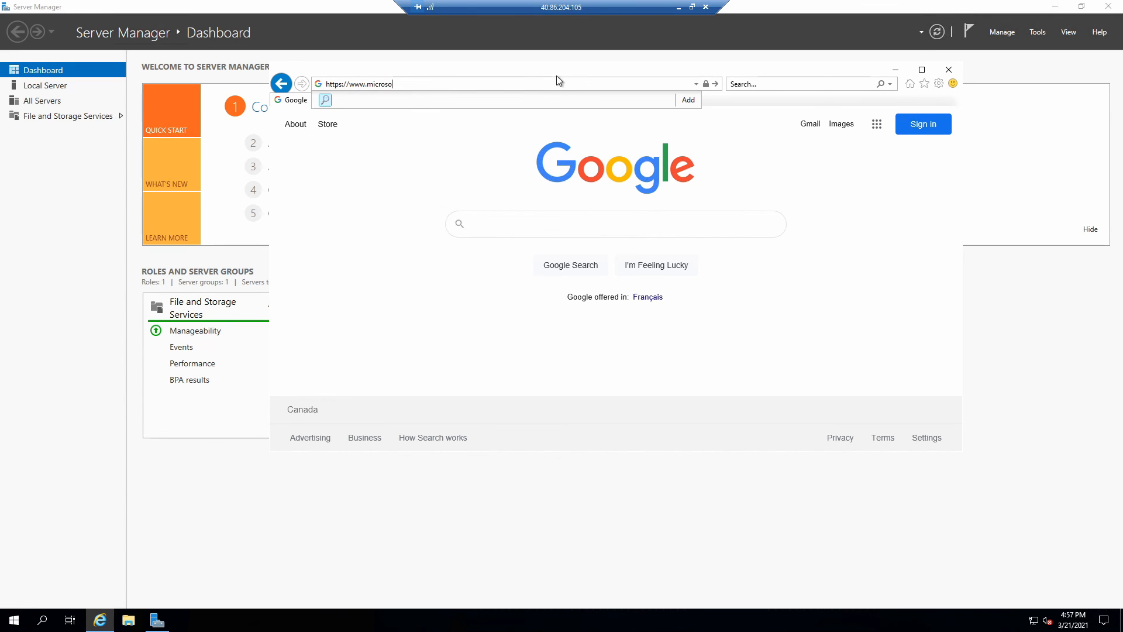
pyautogui.press('Return')
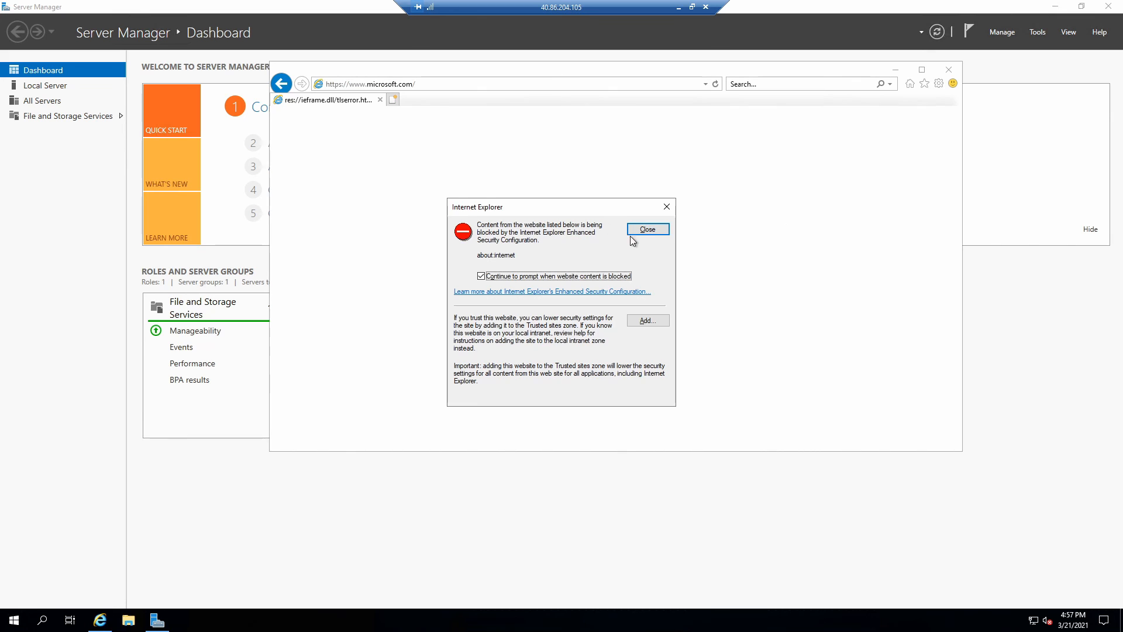
pyautogui.click(643, 230)
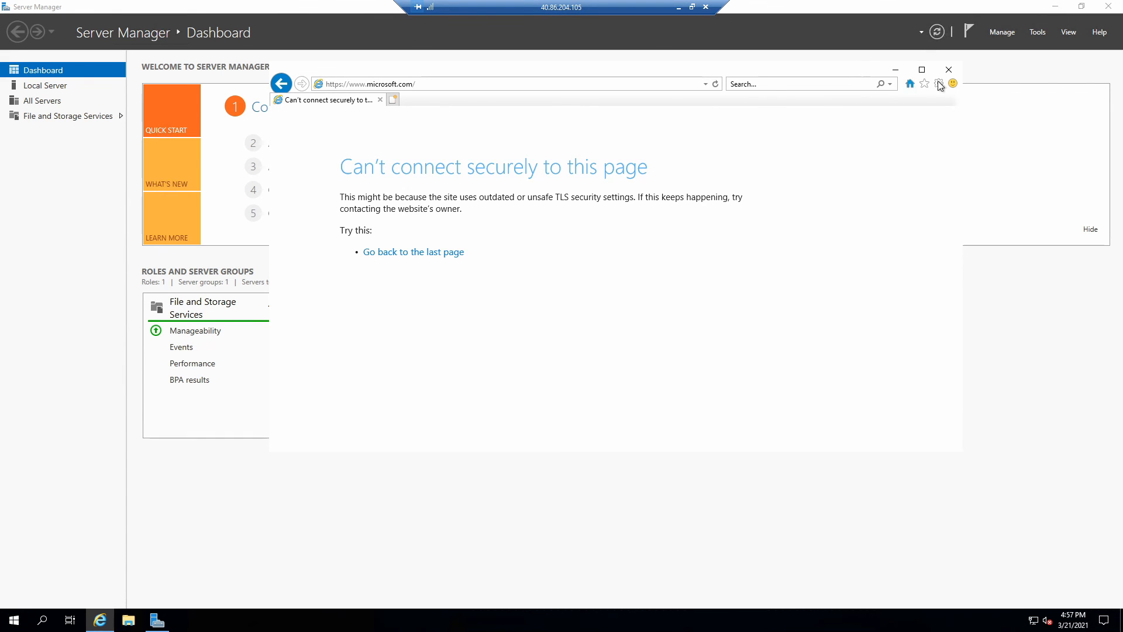
# - Close Internet Explorer and disconnect the remote desktop session to return to the Azure portal
pyautogui.click(950, 71)
pyautogui.click(706, 8)
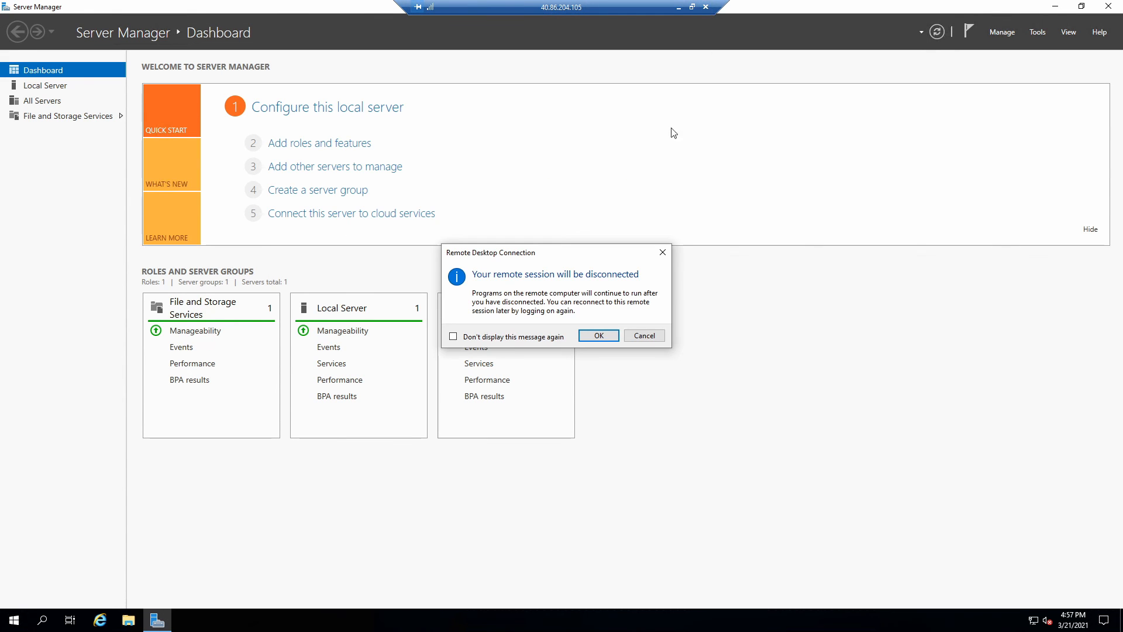
pyautogui.click(598, 333)
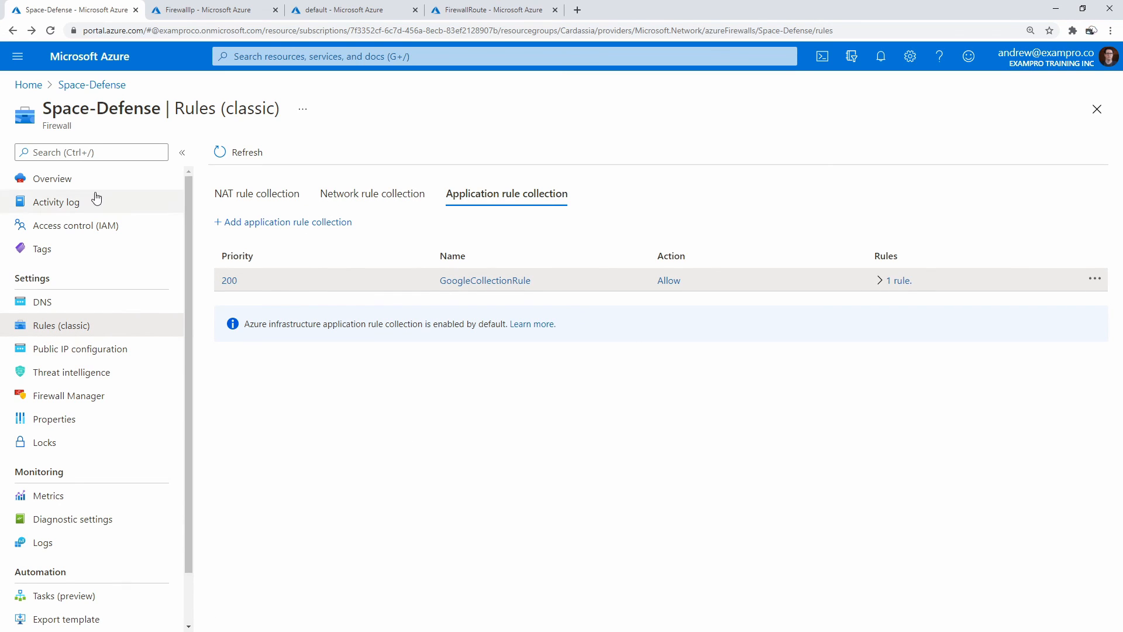
# - Migrate the Space-Defense firewall to a new policy named FirewallPolicy_Space-Defense in resource group Cardassia, Canada East
pyautogui.click(56, 179)
pyautogui.click(337, 153)
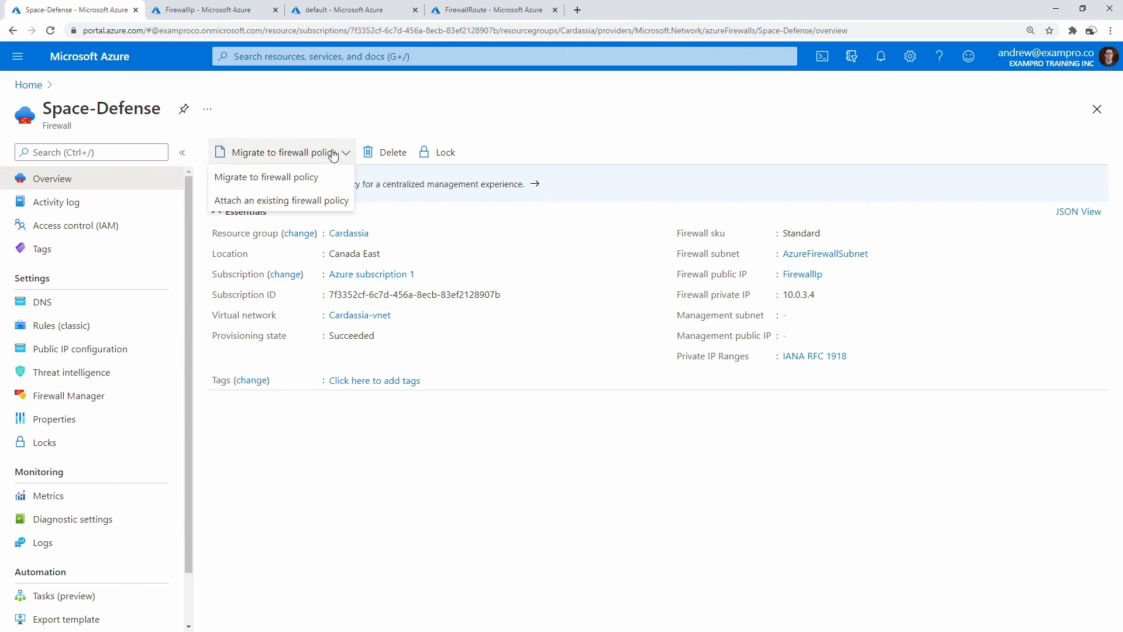
pyautogui.click(334, 180)
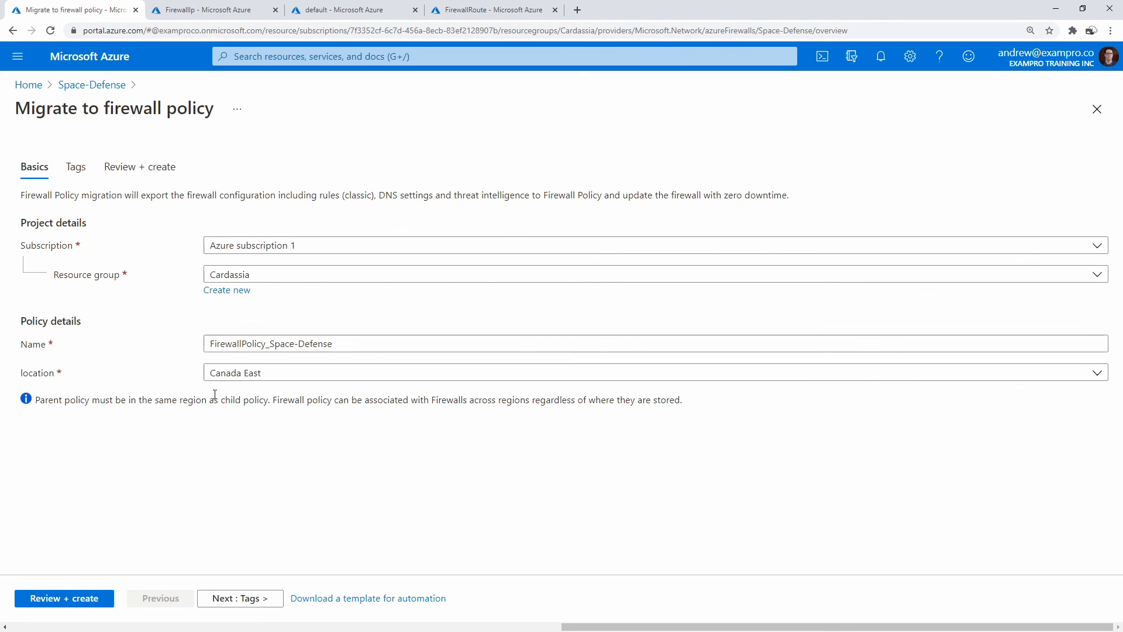
pyautogui.click(91, 597)
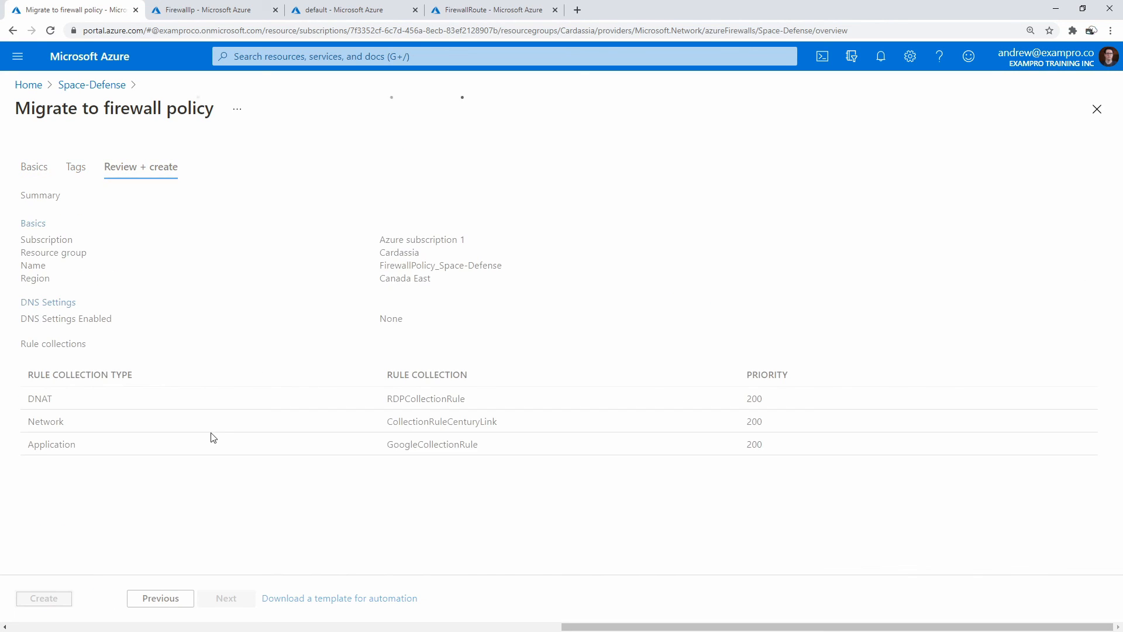
pyautogui.click(34, 592)
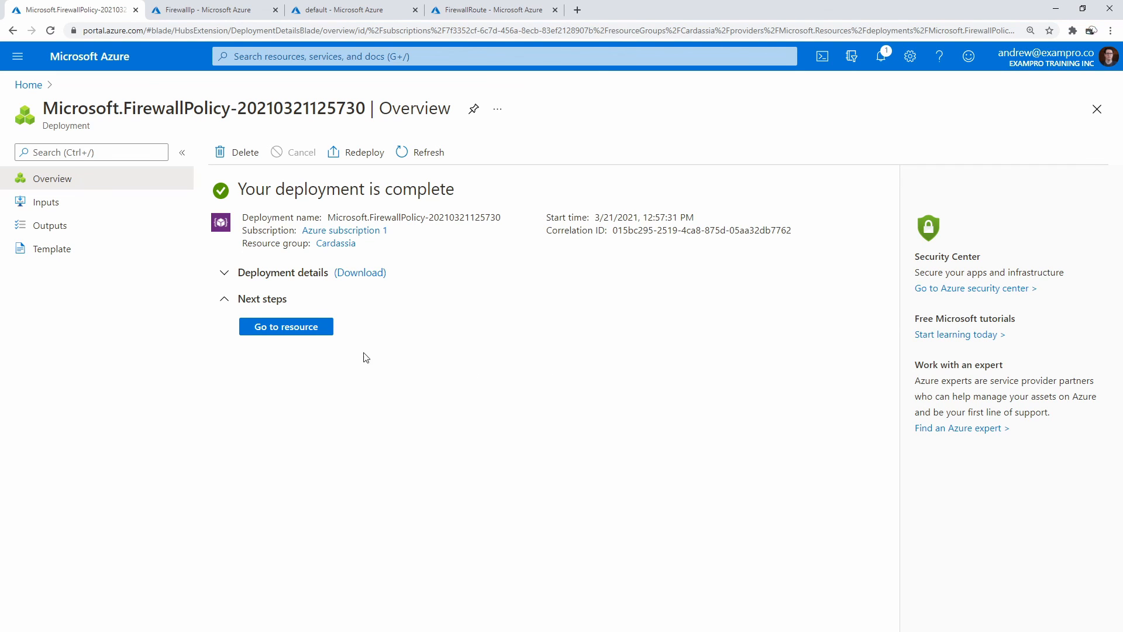
# - Open the deployed firewall policy and examine its application, network and DNAT rules, rule collections and parent policy settings
pyautogui.click(314, 334)
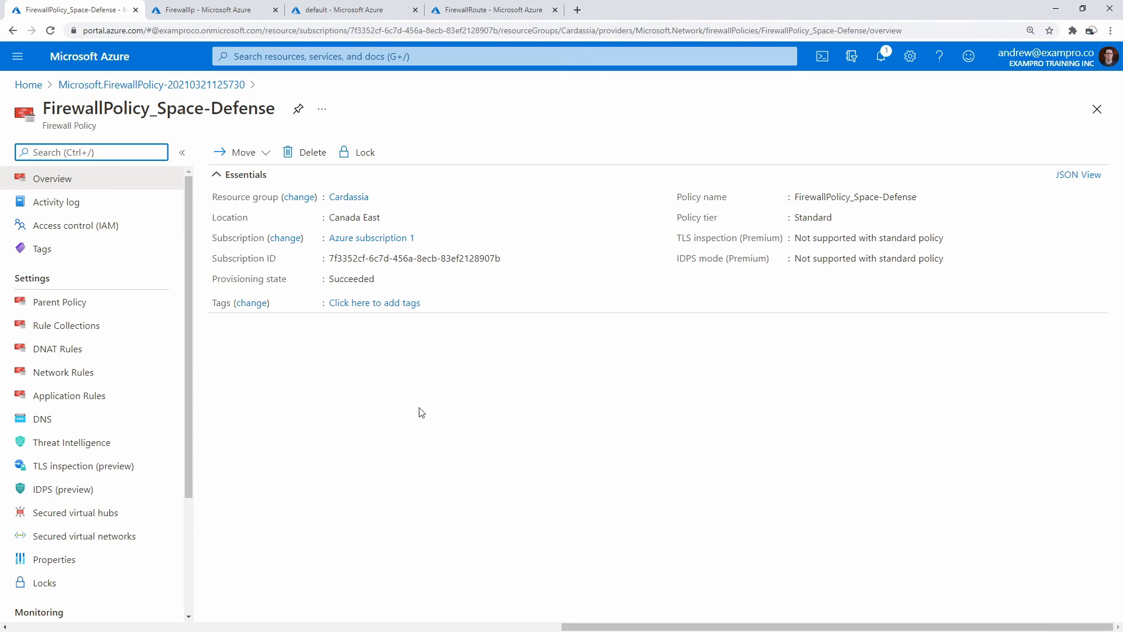
pyautogui.click(152, 397)
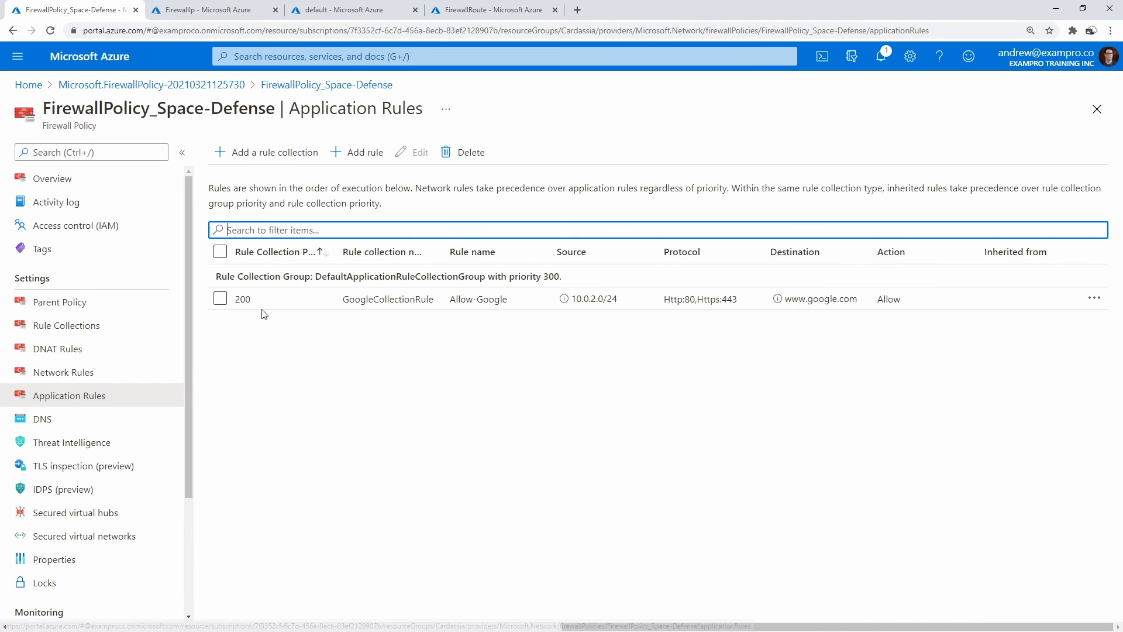
pyautogui.click(140, 374)
pyautogui.click(145, 353)
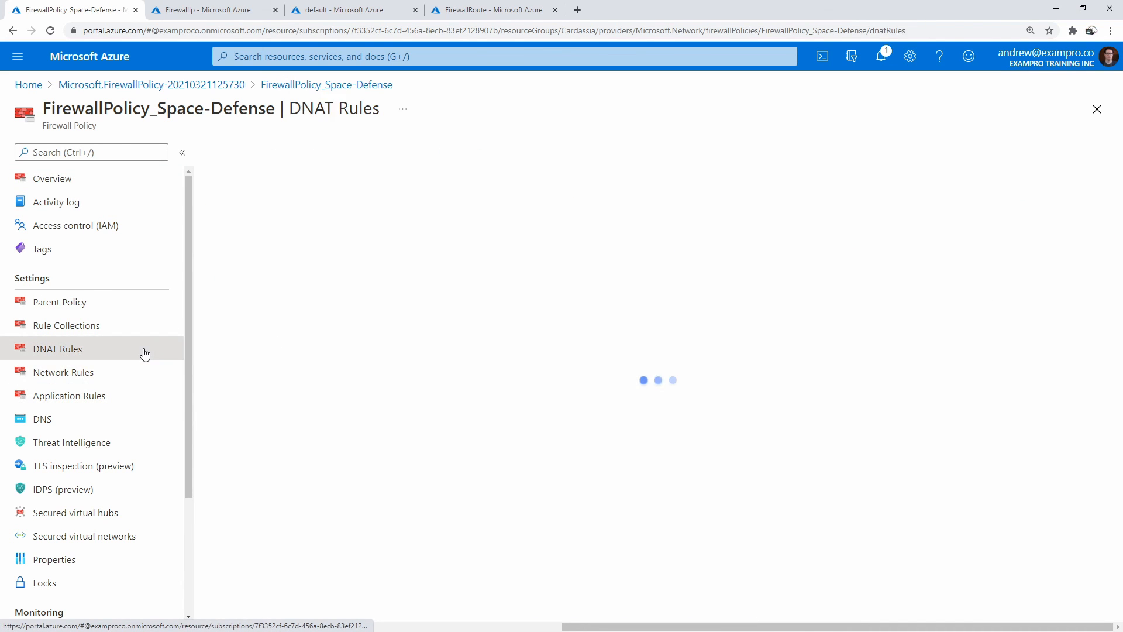
pyautogui.click(144, 328)
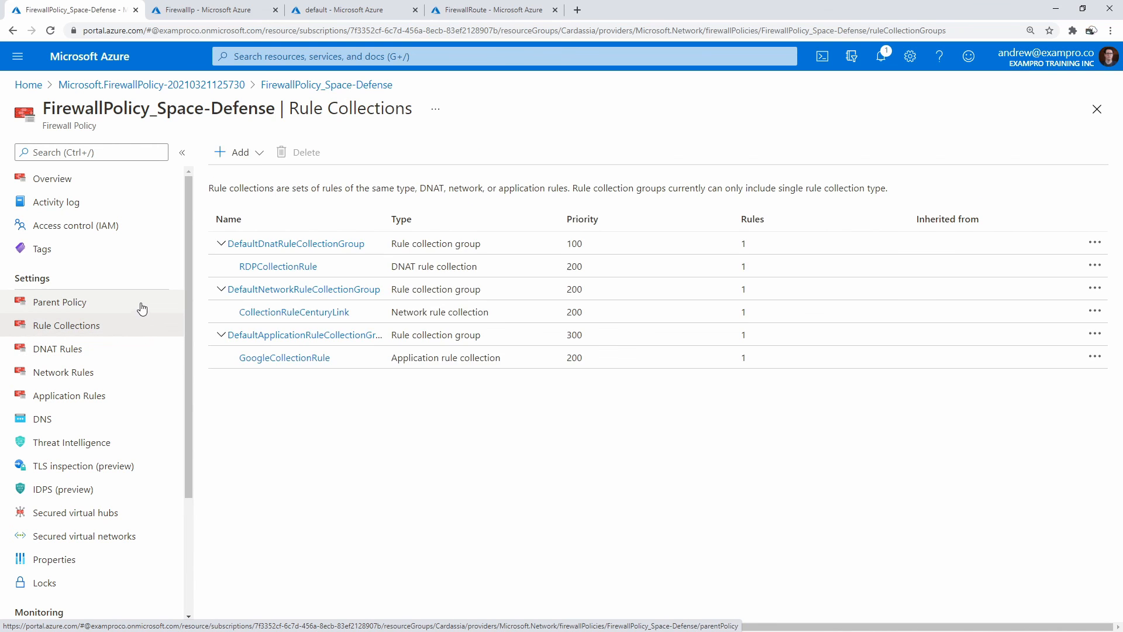
pyautogui.click(140, 305)
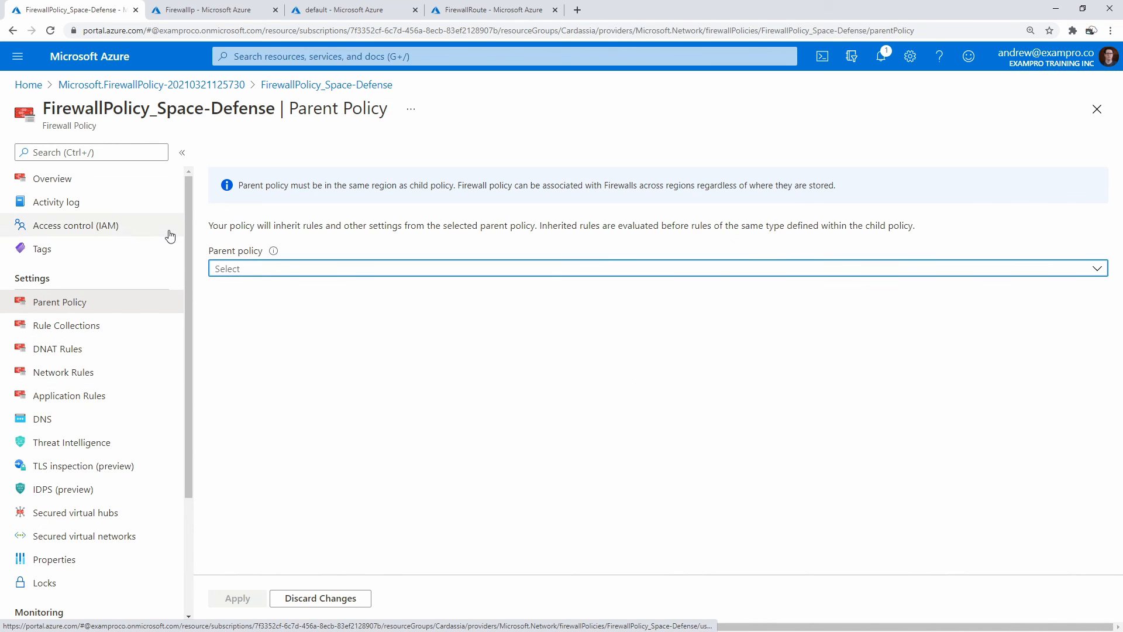
pyautogui.scroll(-1, 195, 256)
pyautogui.moveTo(195, 257); pyautogui.dragTo(188, 186)
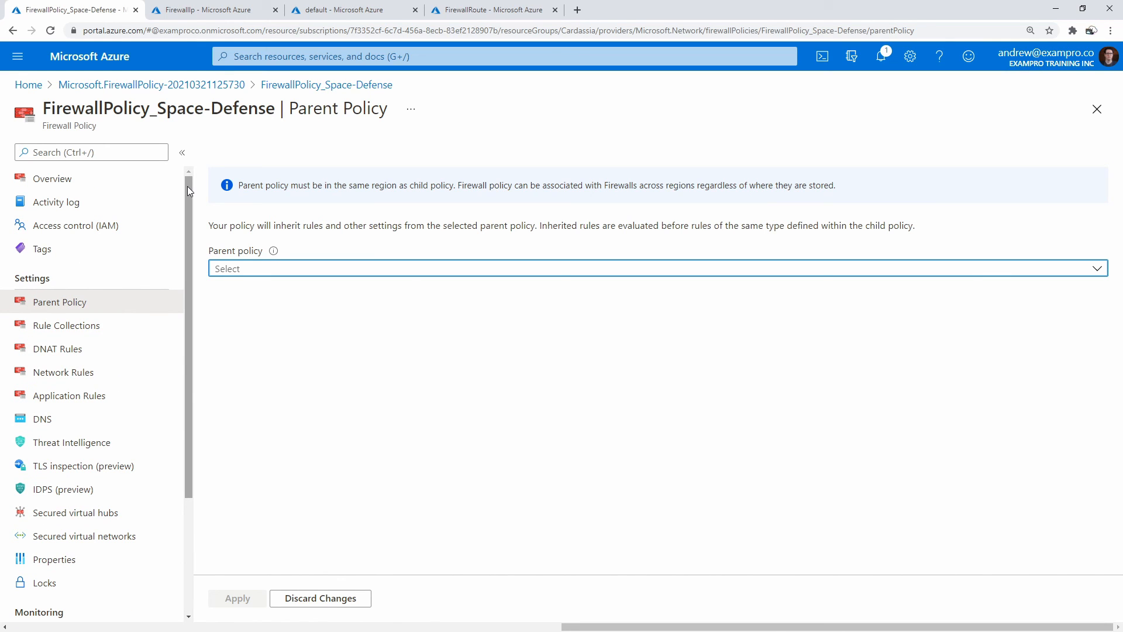
# - Look up the Firewall Policies list by searching for "firewall", and return to FirewallPolicy_Space-Defense to examine its DNAT rules
pyautogui.click(284, 57)
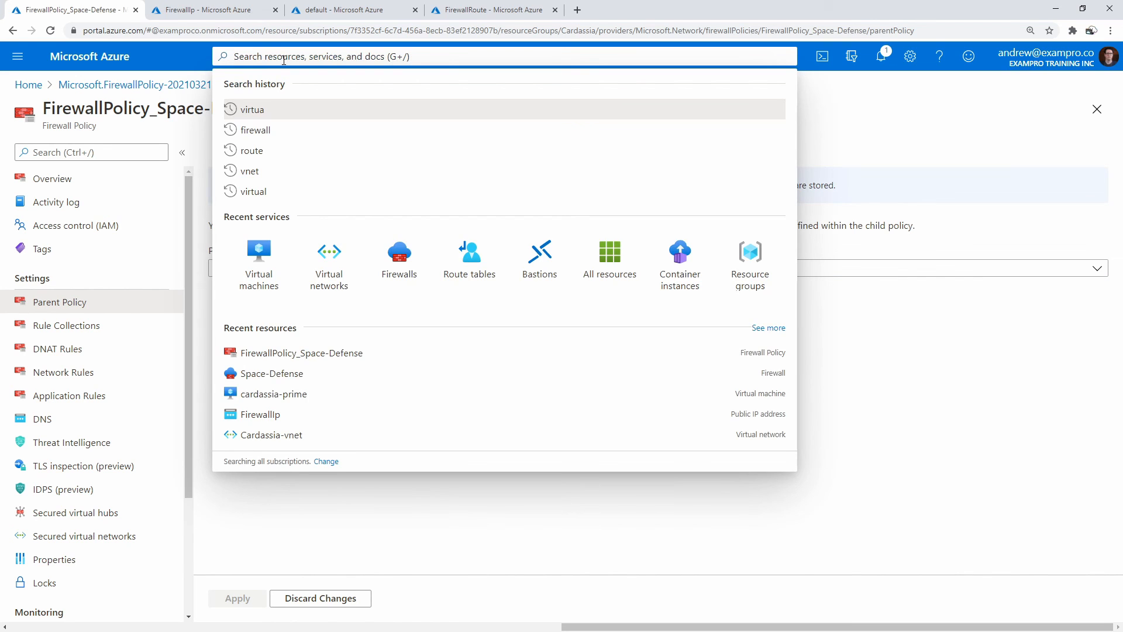
pyautogui.write('firewall')
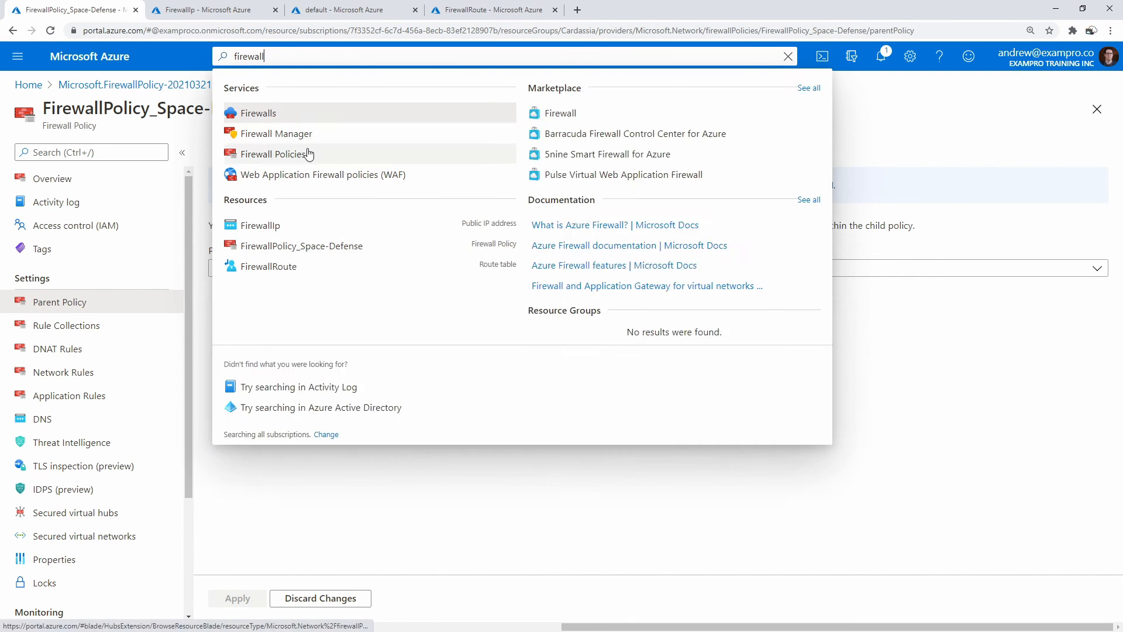
pyautogui.click(308, 154)
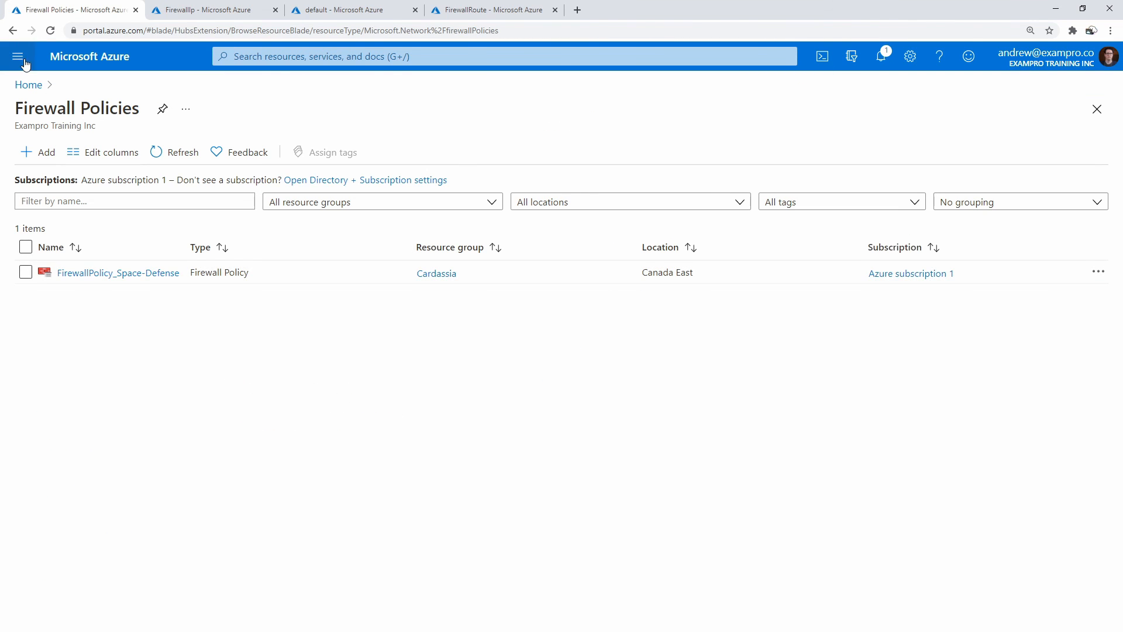
pyautogui.click(13, 30)
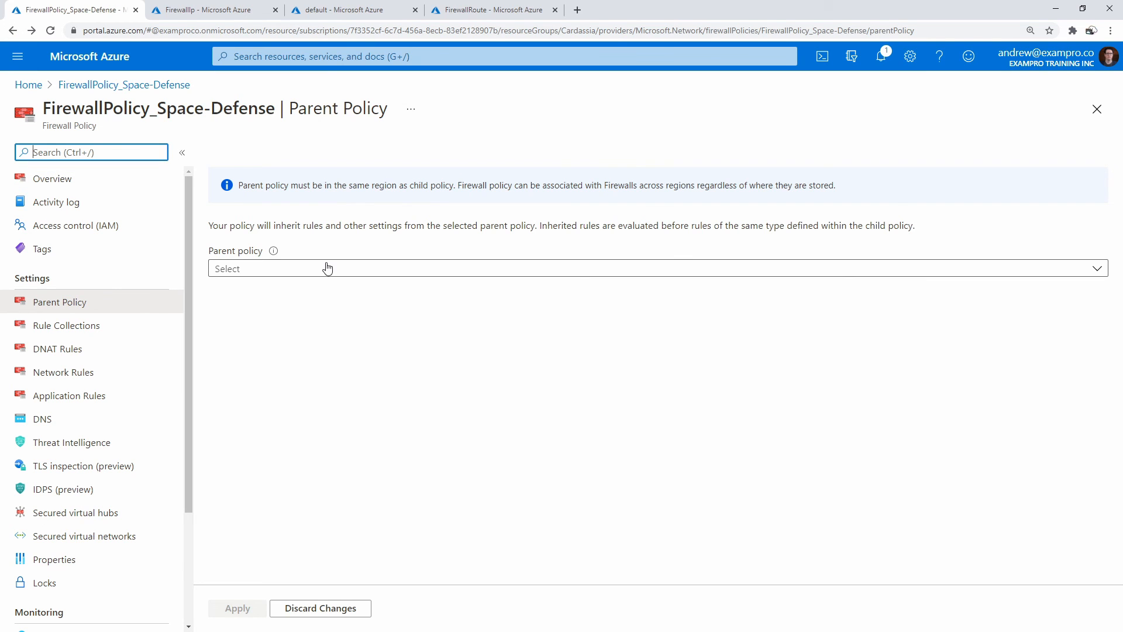
pyautogui.click(110, 349)
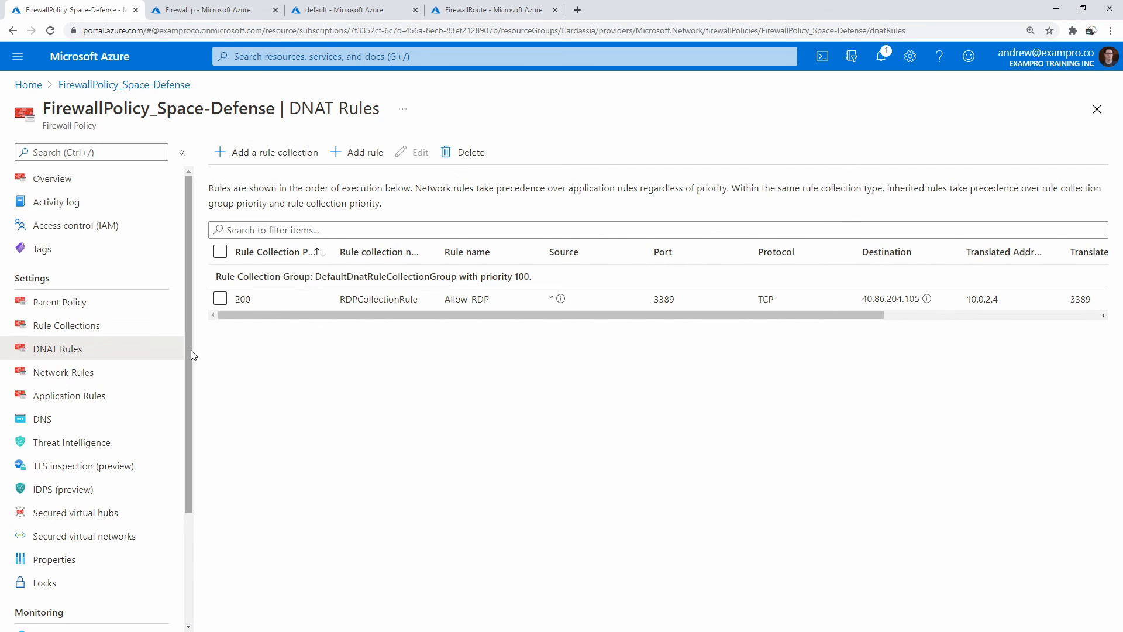
pyautogui.scroll(-2, 186, 350)
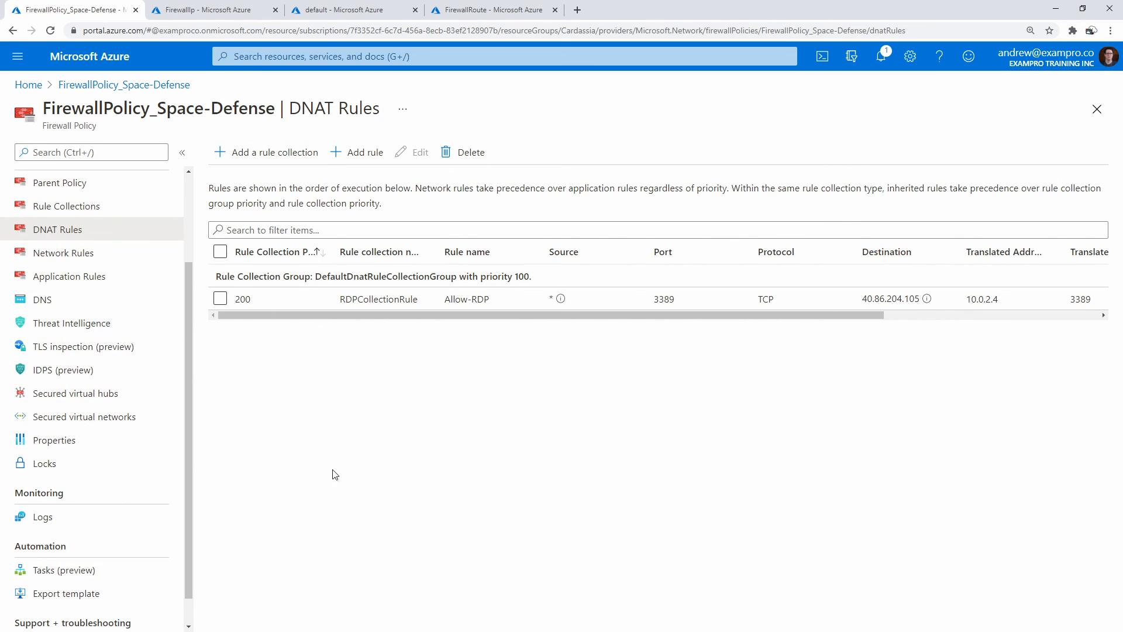
# - Delete the Cardassia resource group with all its resources, confirming with the name Cardassia
pyautogui.click(27, 85)
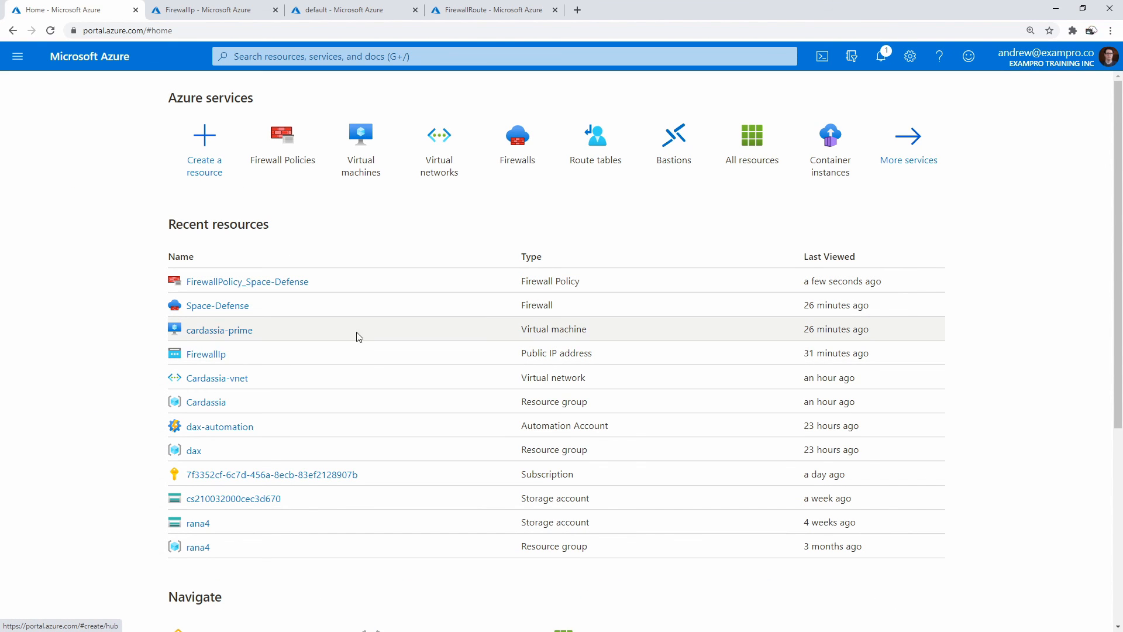
pyautogui.click(217, 402)
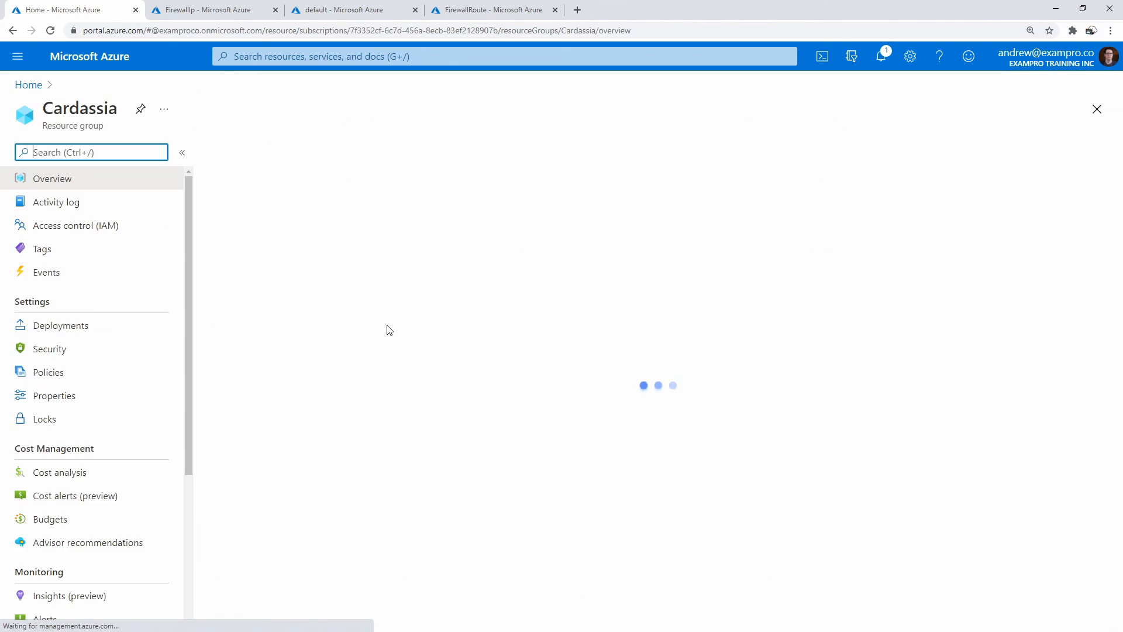
pyautogui.click(403, 153)
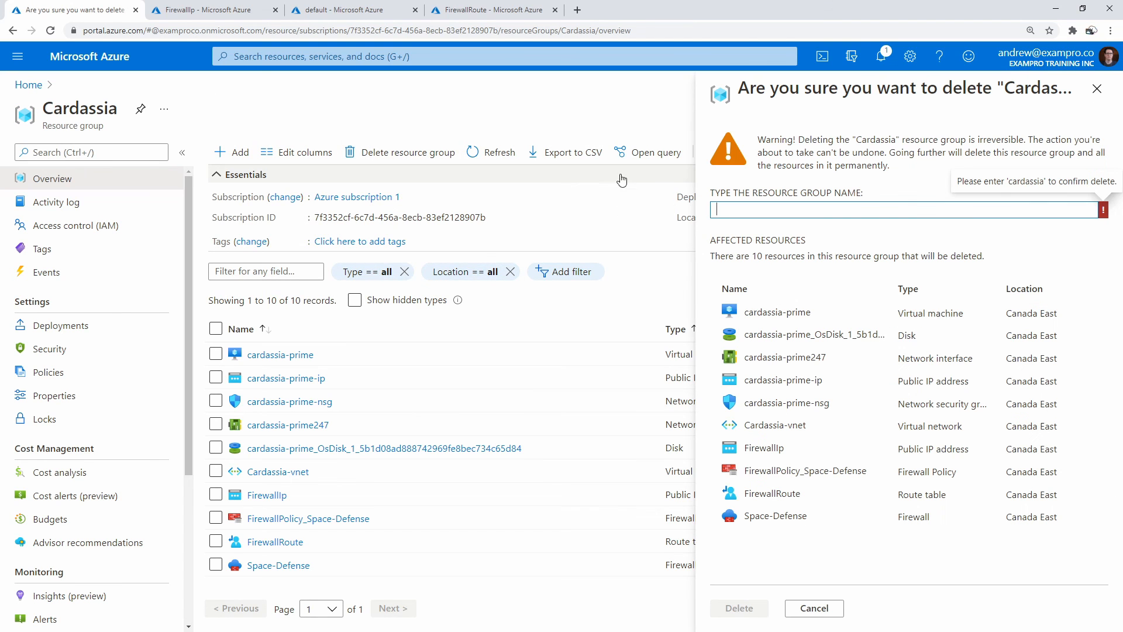
pyautogui.click(843, 210)
pyautogui.write('Cardassia')
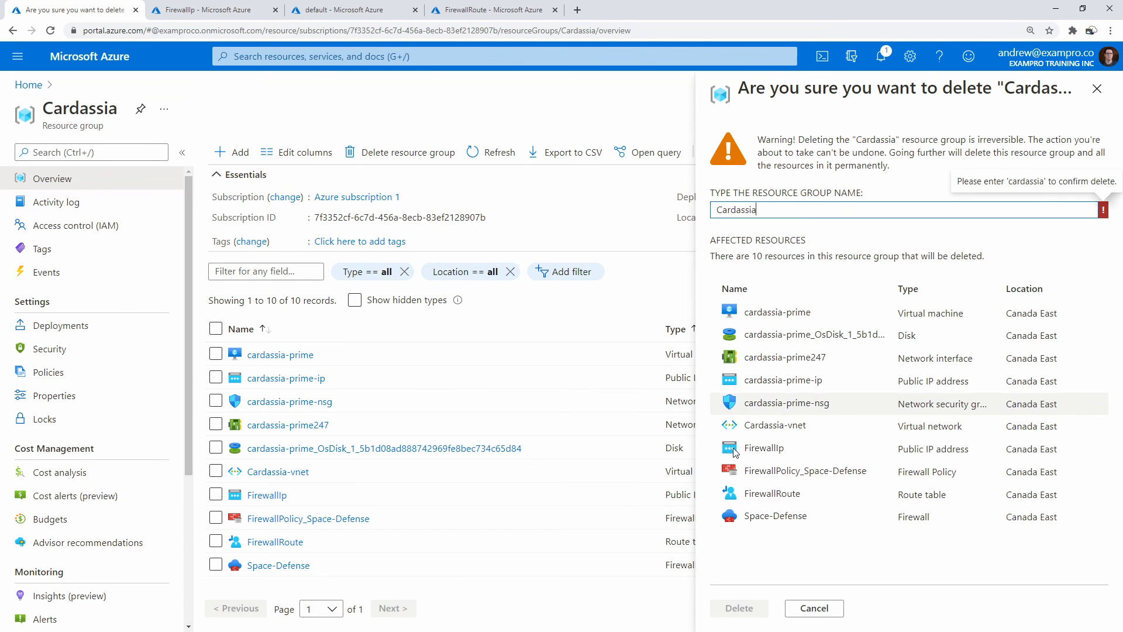
pyautogui.click(740, 608)
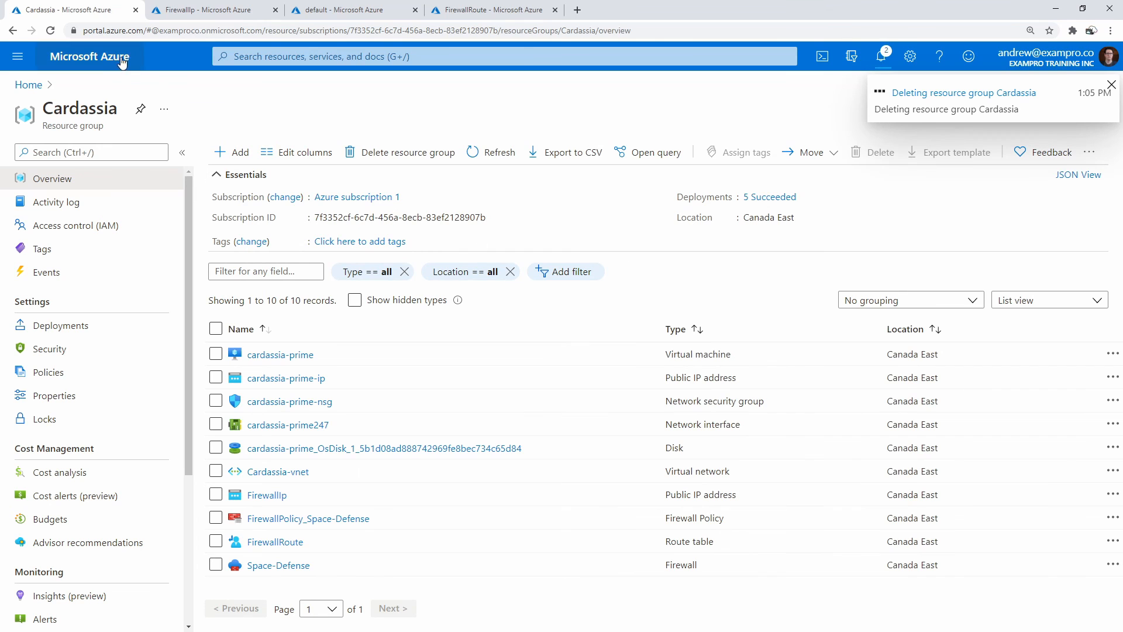